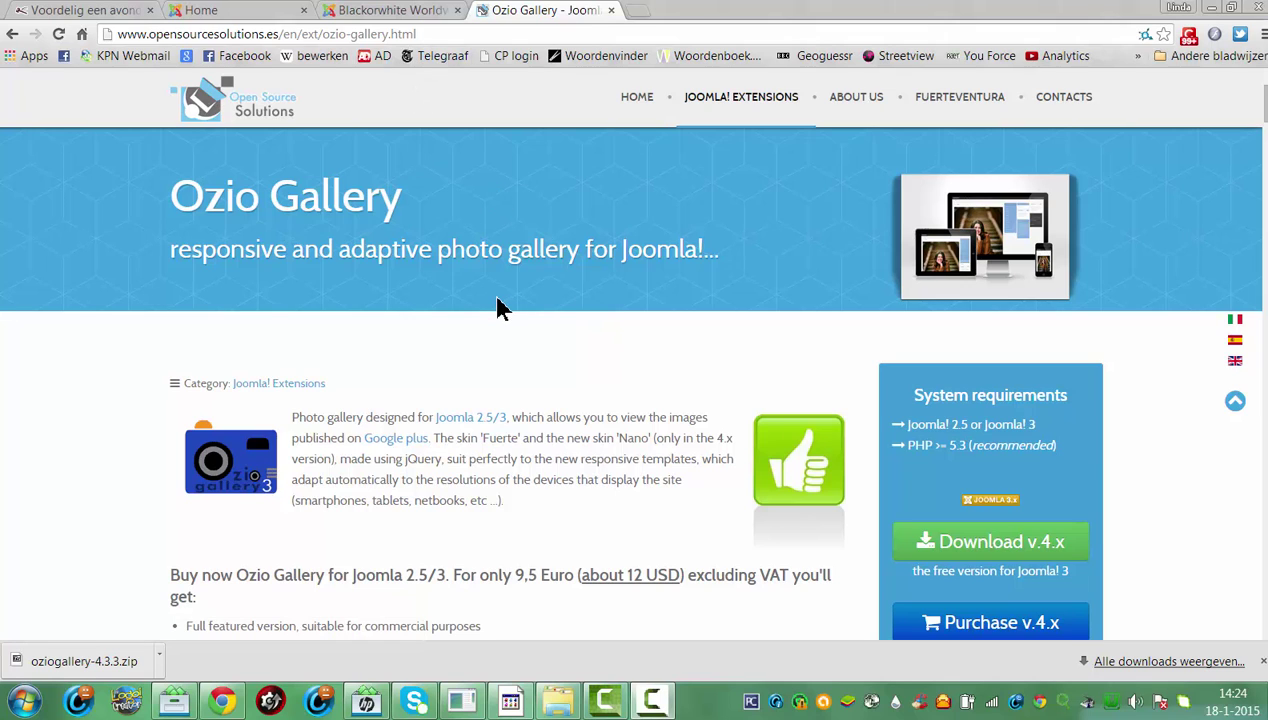
With oziogallery-4.3.3.zip downloaded, switch to the site's Joomla Control Panel tab.
{"action": "left_click", "coordinate": [396, 13]}
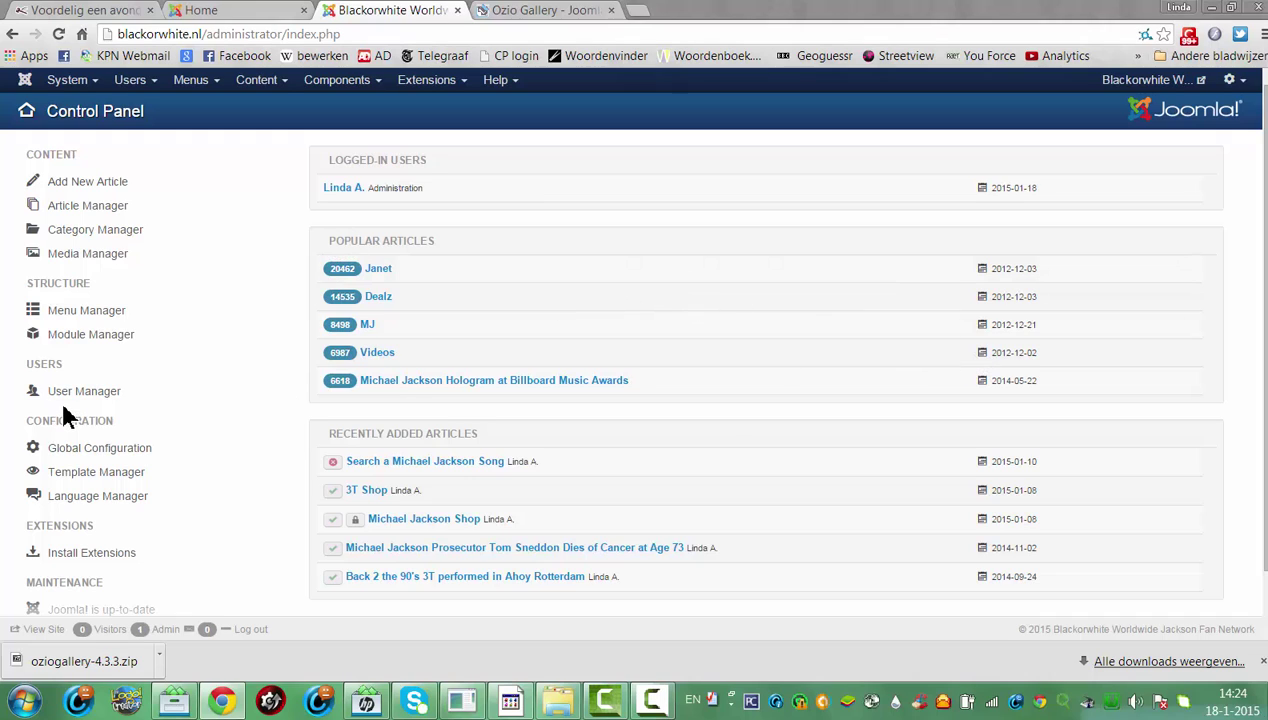
Check System Information to confirm Joomla 3.3.6 Stable running on PHP 5.3.20.
{"action": "left_click_drag", "start_coordinate": [1150, 326], "coordinate": [1166, 358]}
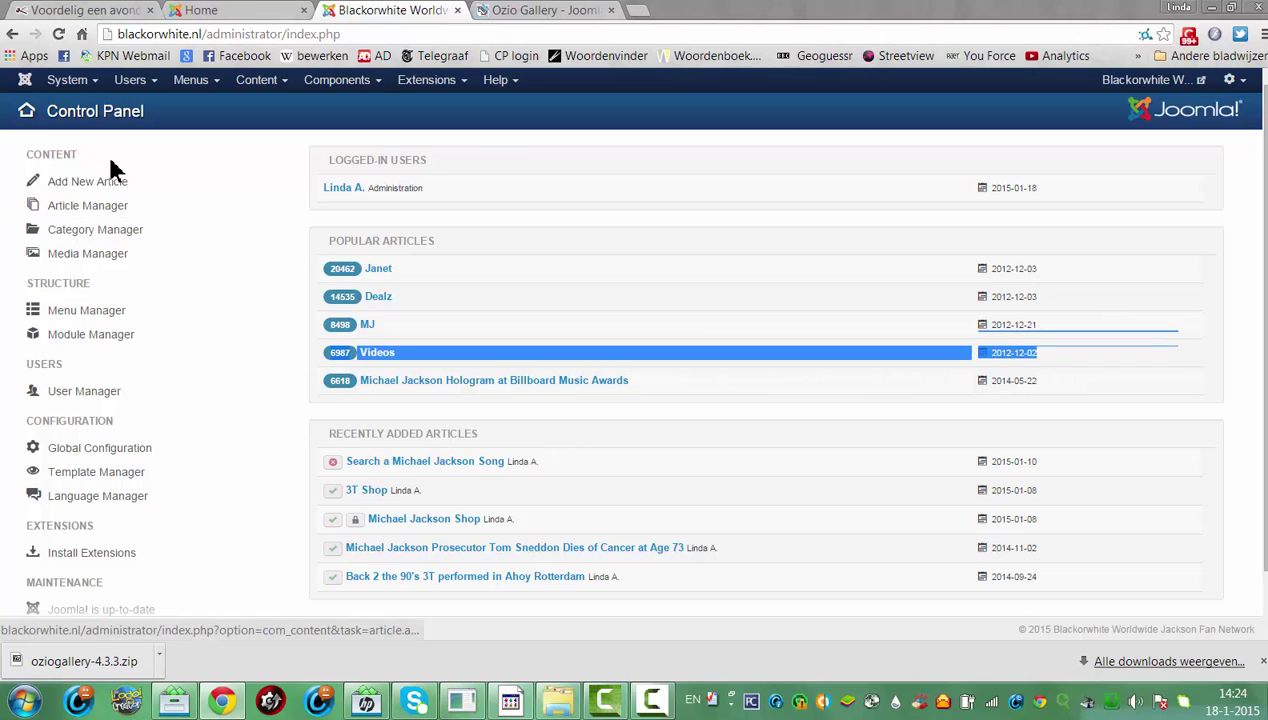
{"action": "left_click", "coordinate": [68, 80]}
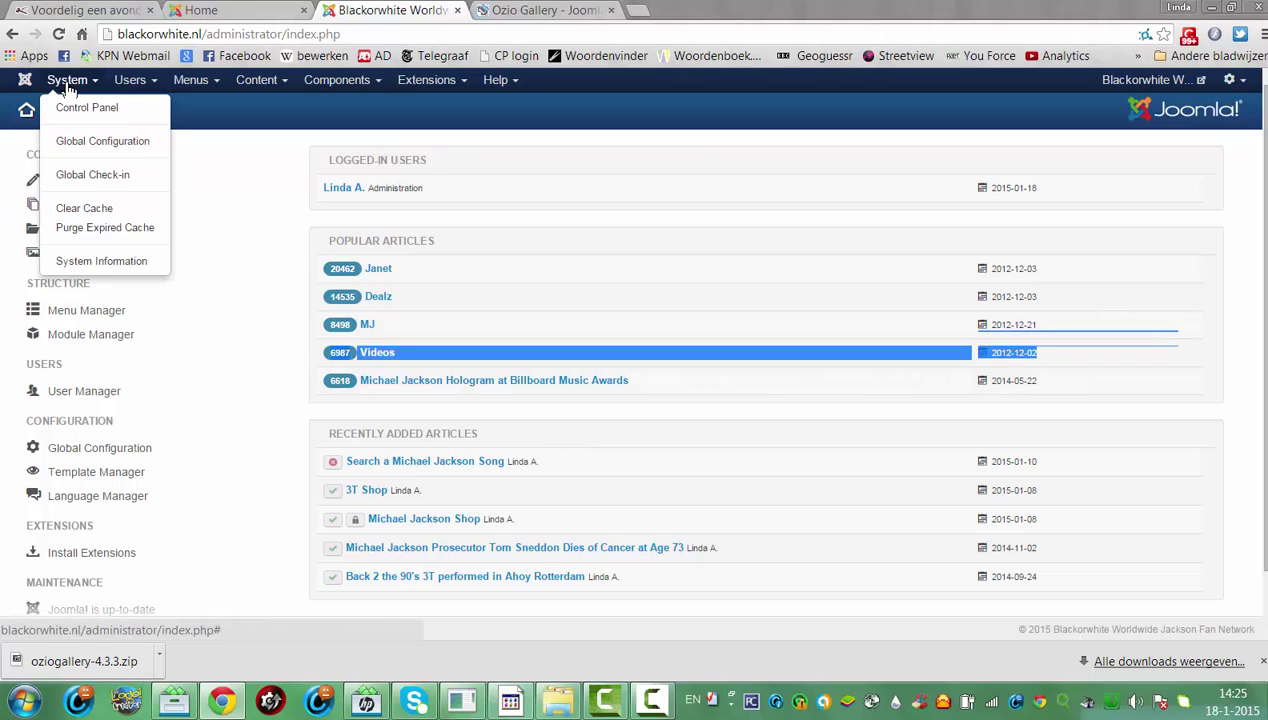
{"action": "left_click", "coordinate": [100, 262]}
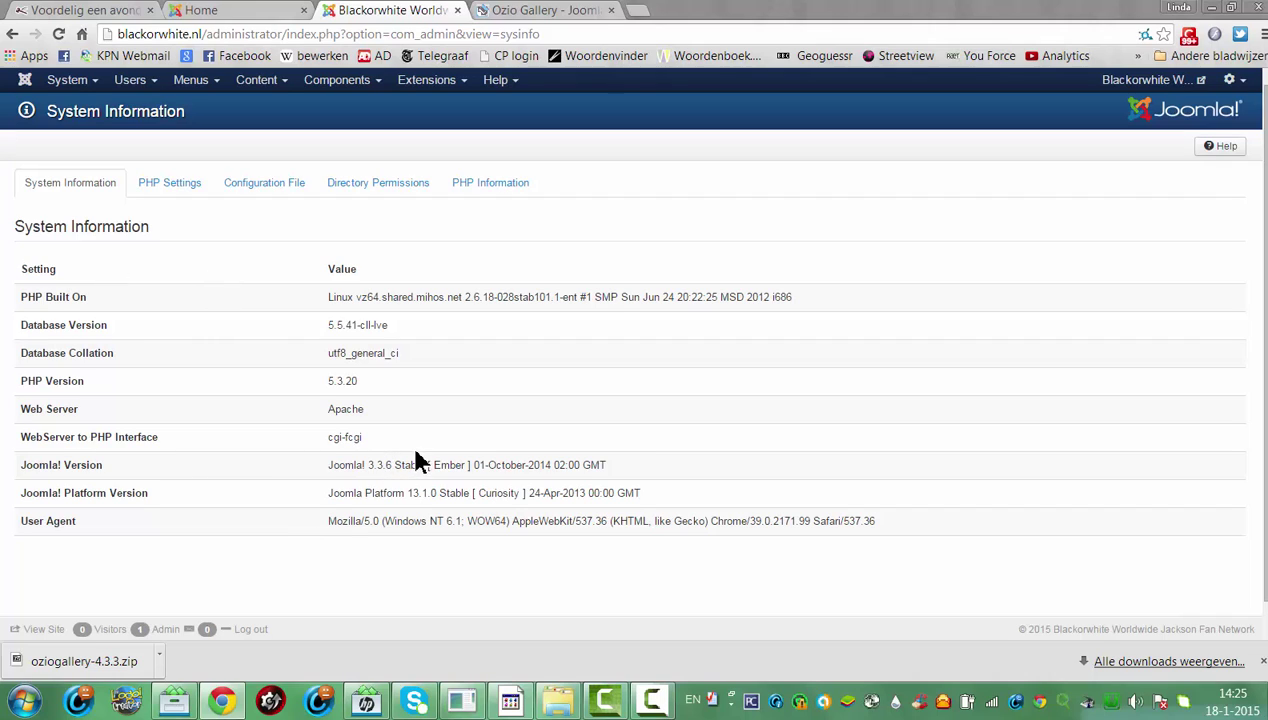
Open the Extension Manager's Upload Package File form.
{"action": "left_click", "coordinate": [424, 88]}
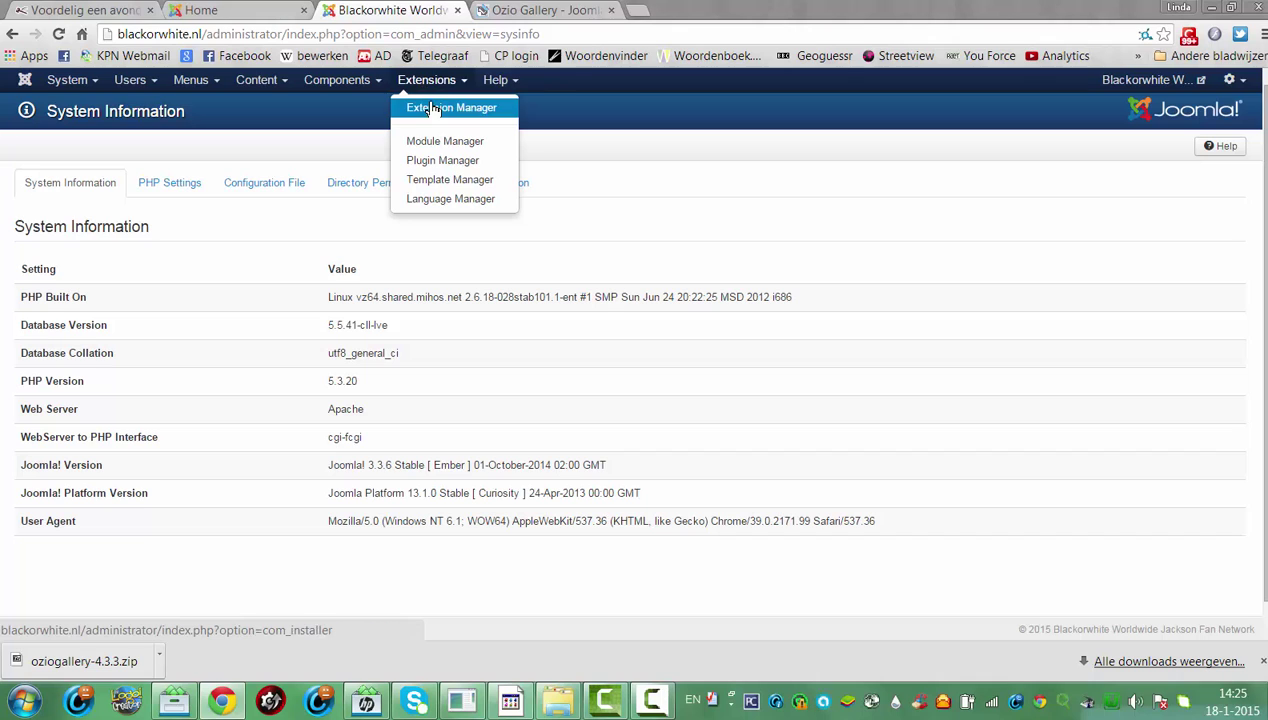
{"action": "left_click", "coordinate": [436, 107]}
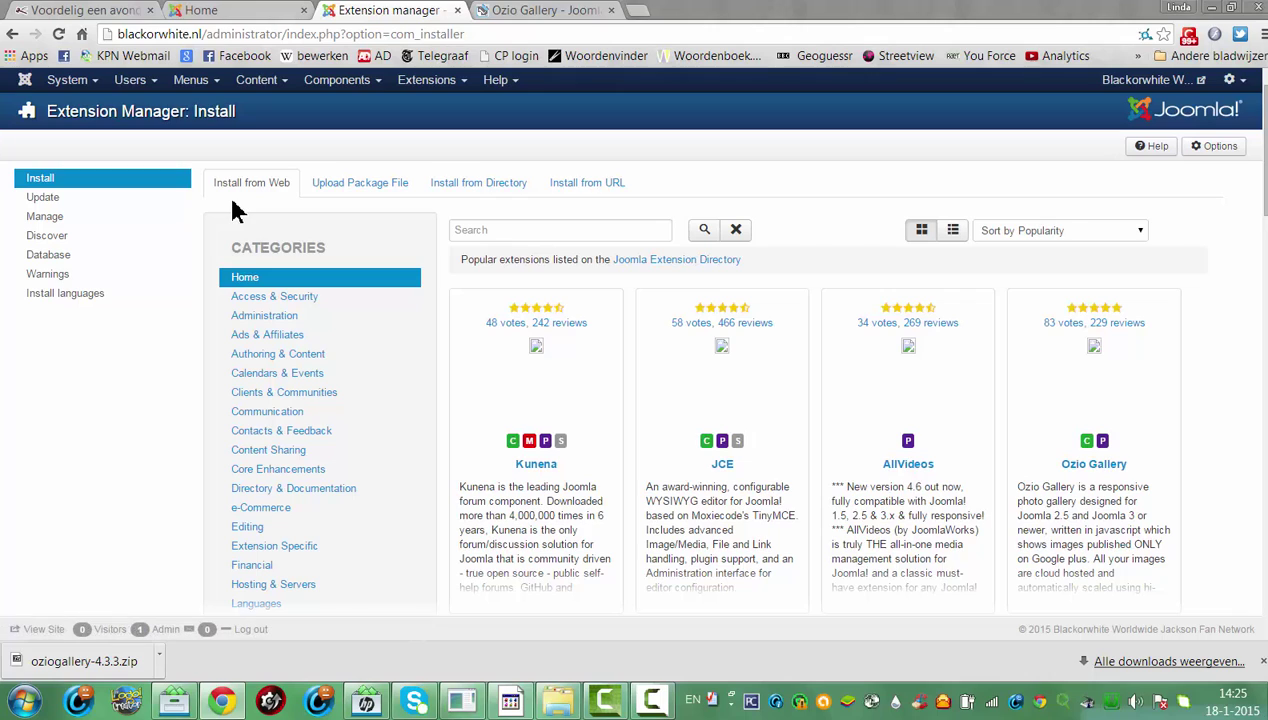
{"action": "left_click", "coordinate": [357, 190]}
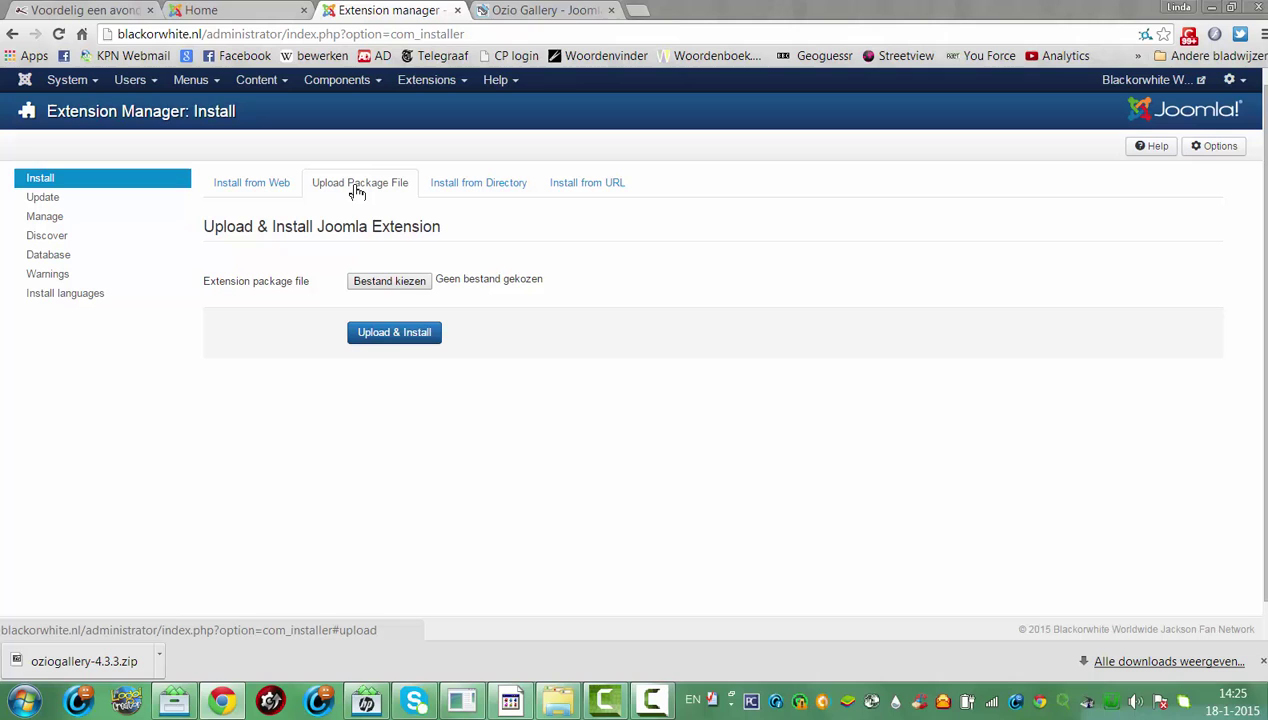
Upload and install oziogallery-4.3.3.zip from Downloads to add the Ozio Gallery 4 component.
{"action": "left_click", "coordinate": [386, 283]}
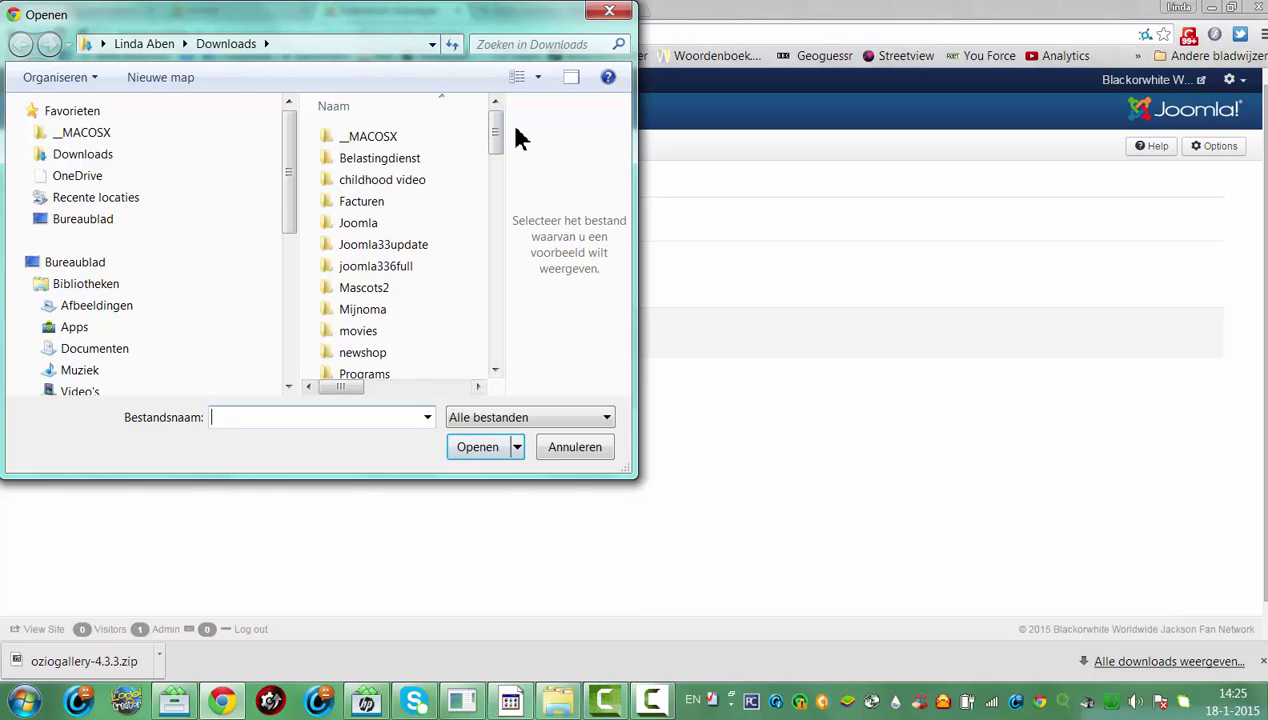
{"action": "left_click_drag", "start_coordinate": [498, 147], "coordinate": [510, 350]}
{"action": "scroll", "coordinate": [498, 322], "scroll_direction": "up", "scroll_amount": 3}
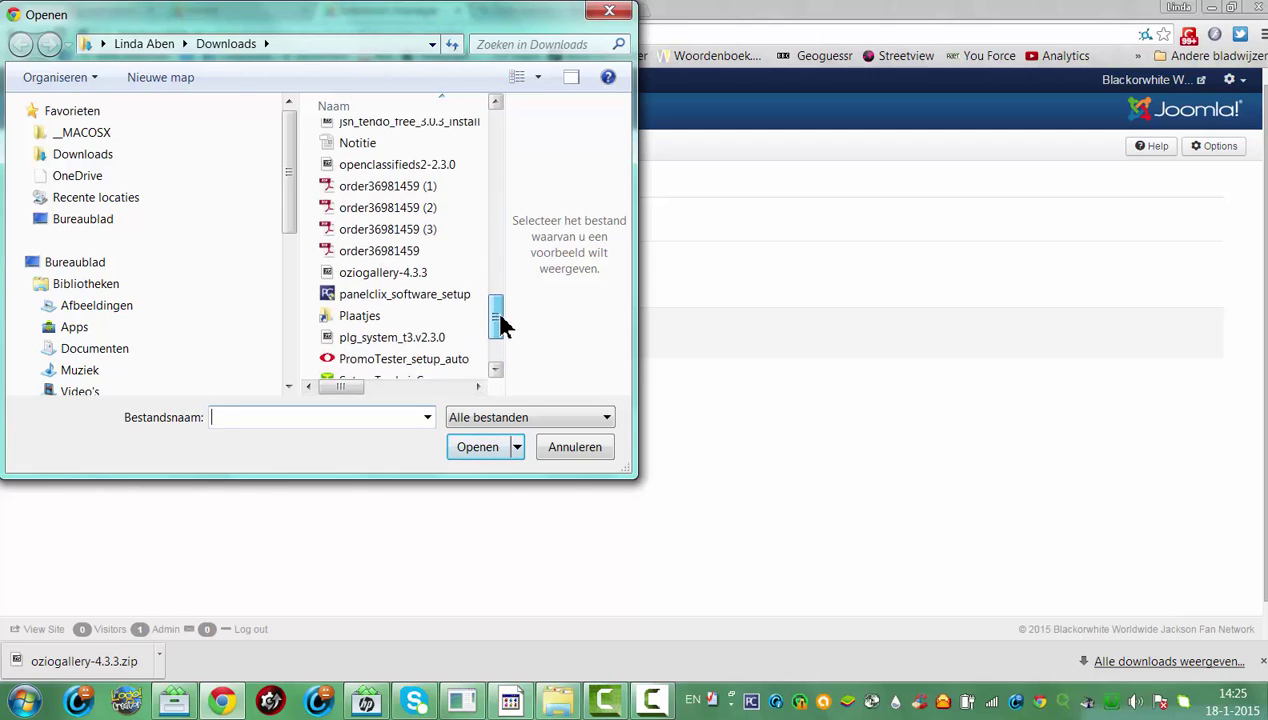
{"action": "left_click", "coordinate": [390, 325]}
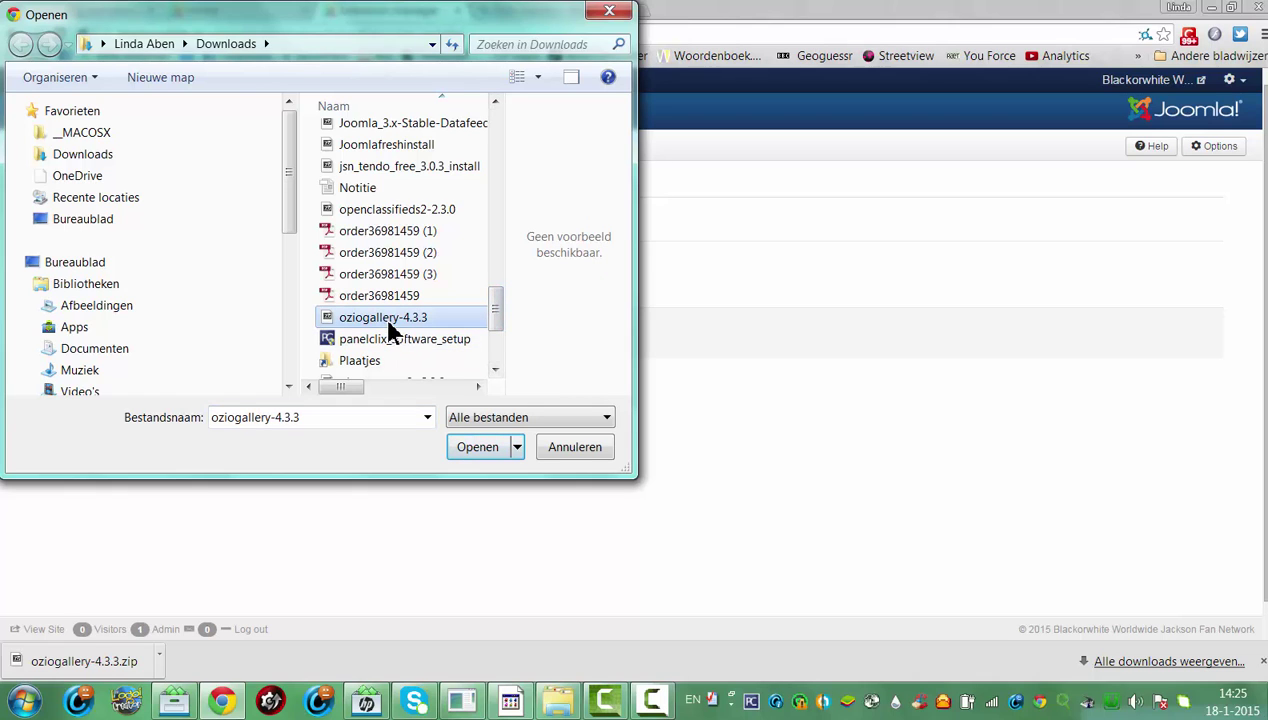
{"action": "left_click", "coordinate": [476, 452]}
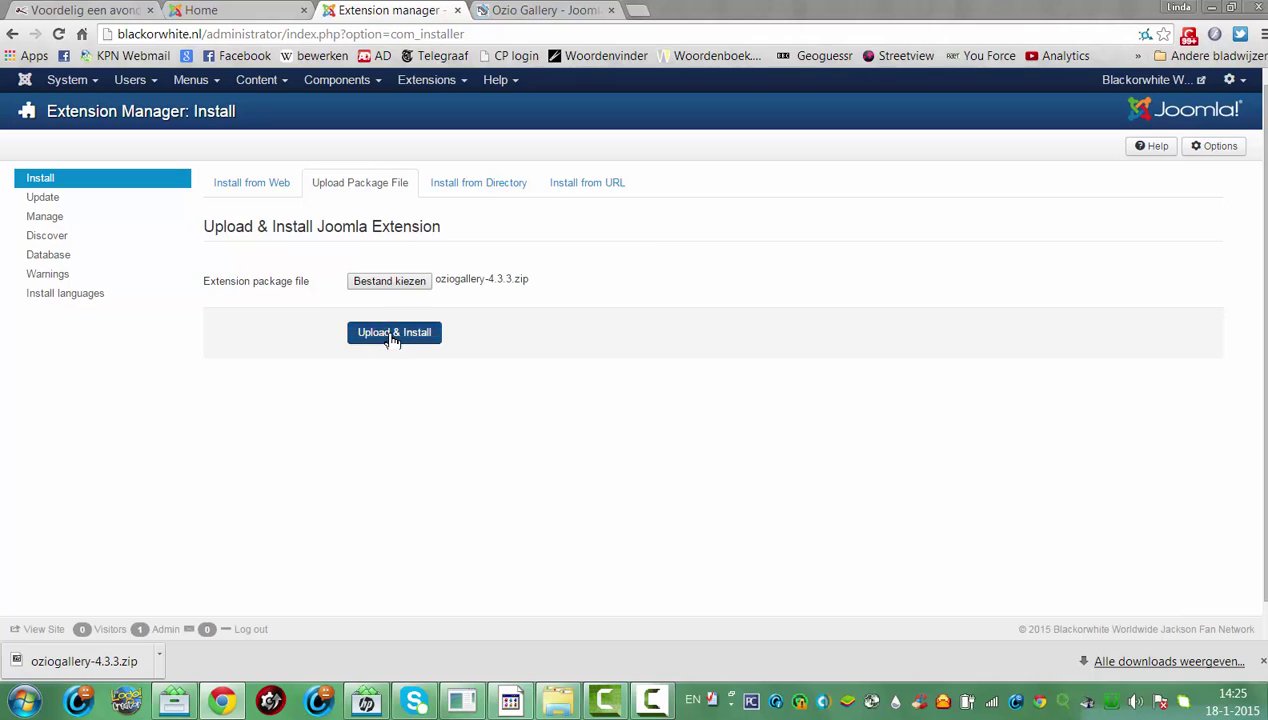
{"action": "left_click", "coordinate": [393, 334]}
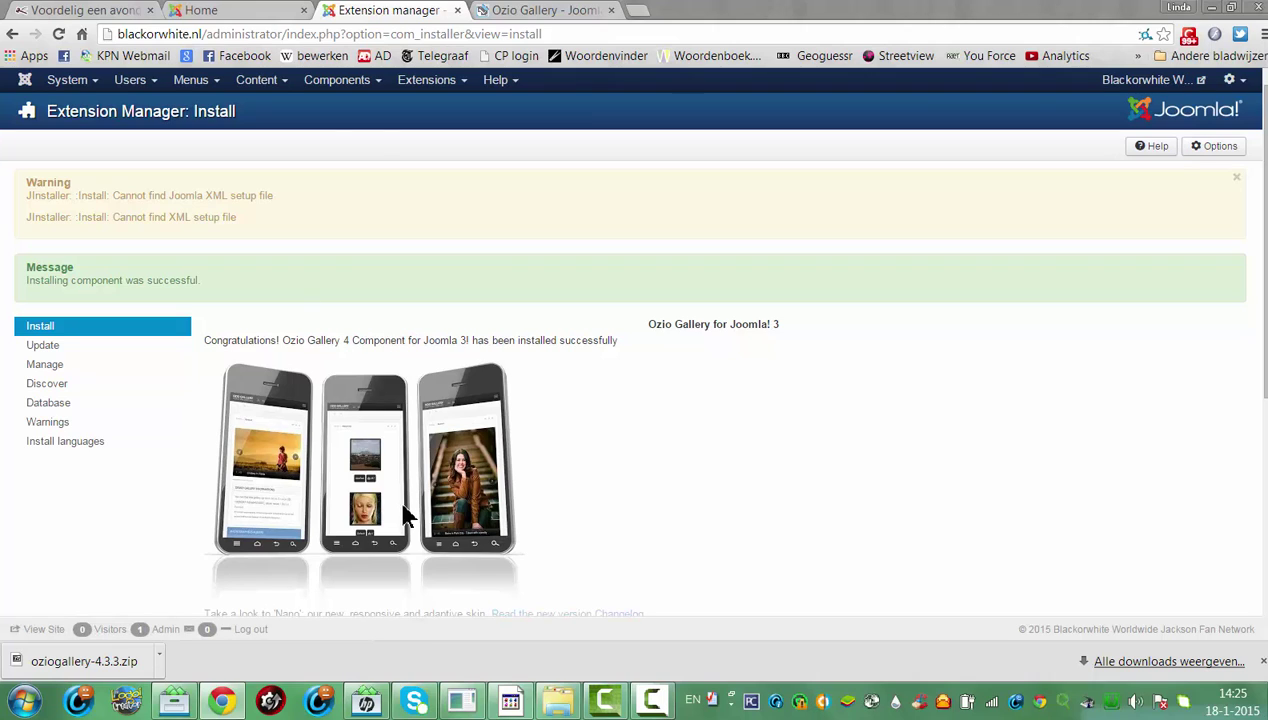
Glance over the Components list, then open the Menu Manager showing Main, Author and Bottom menus.
{"action": "left_click", "coordinate": [327, 84]}
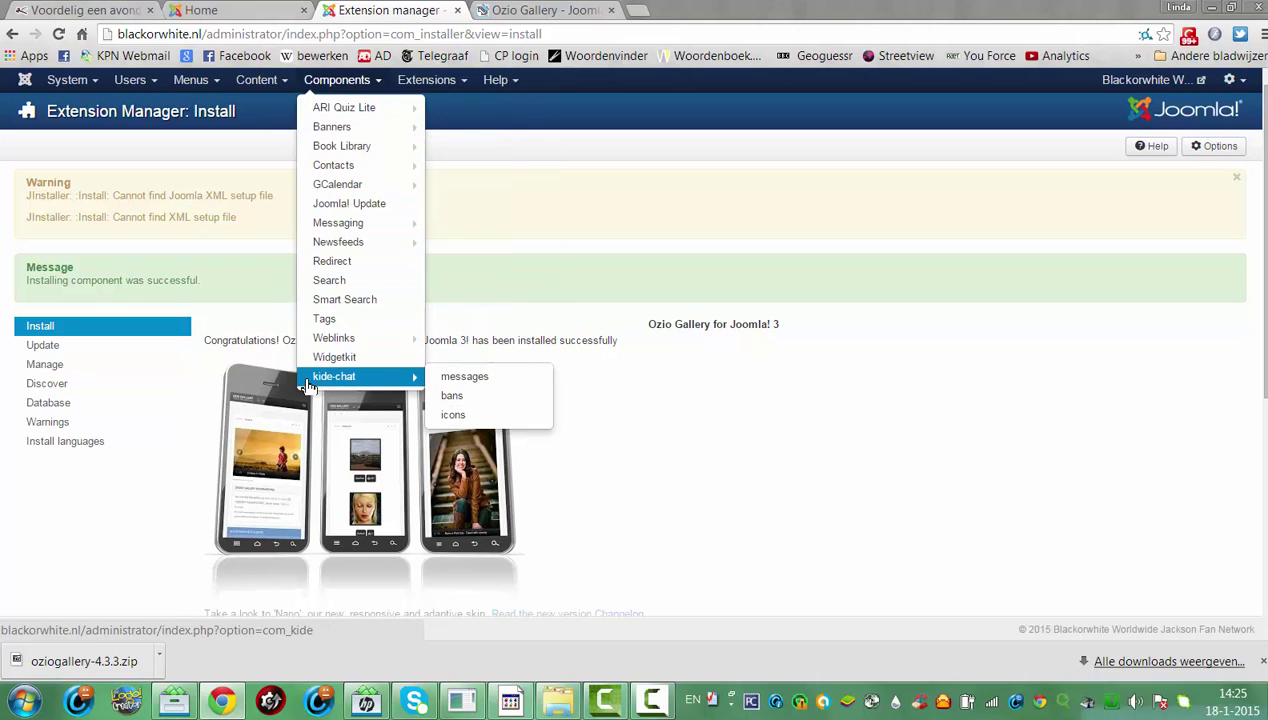
{"action": "left_click", "coordinate": [226, 464]}
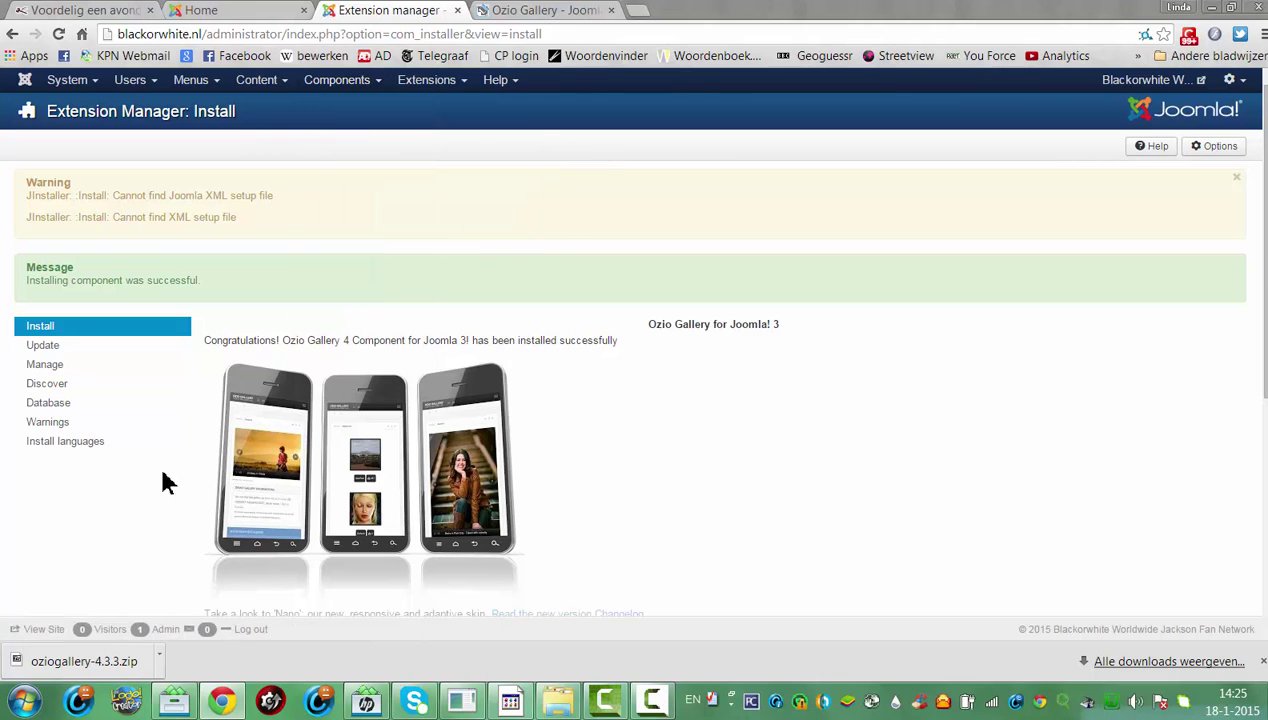
{"action": "left_click", "coordinate": [190, 80]}
{"action": "left_click", "coordinate": [203, 110]}
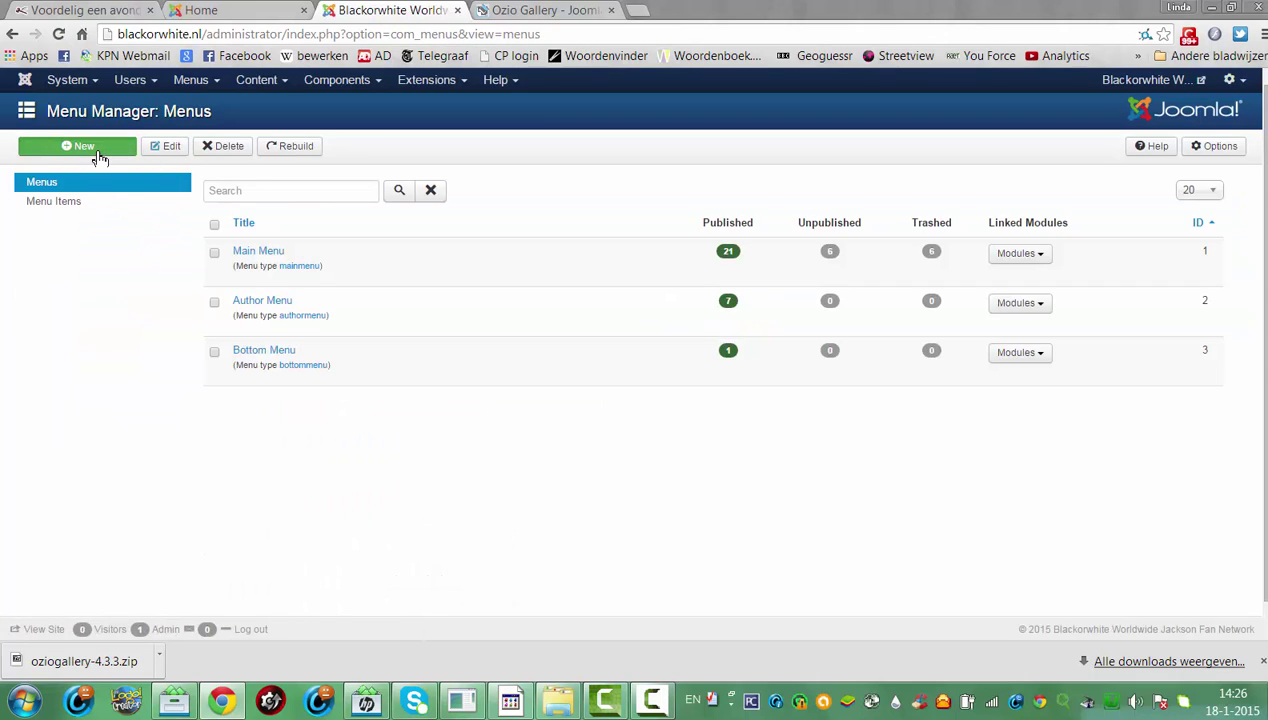
Start a new Main Menu item with the Ozio Gallery 4 'Map of photos' type.
{"action": "left_click", "coordinate": [94, 147]}
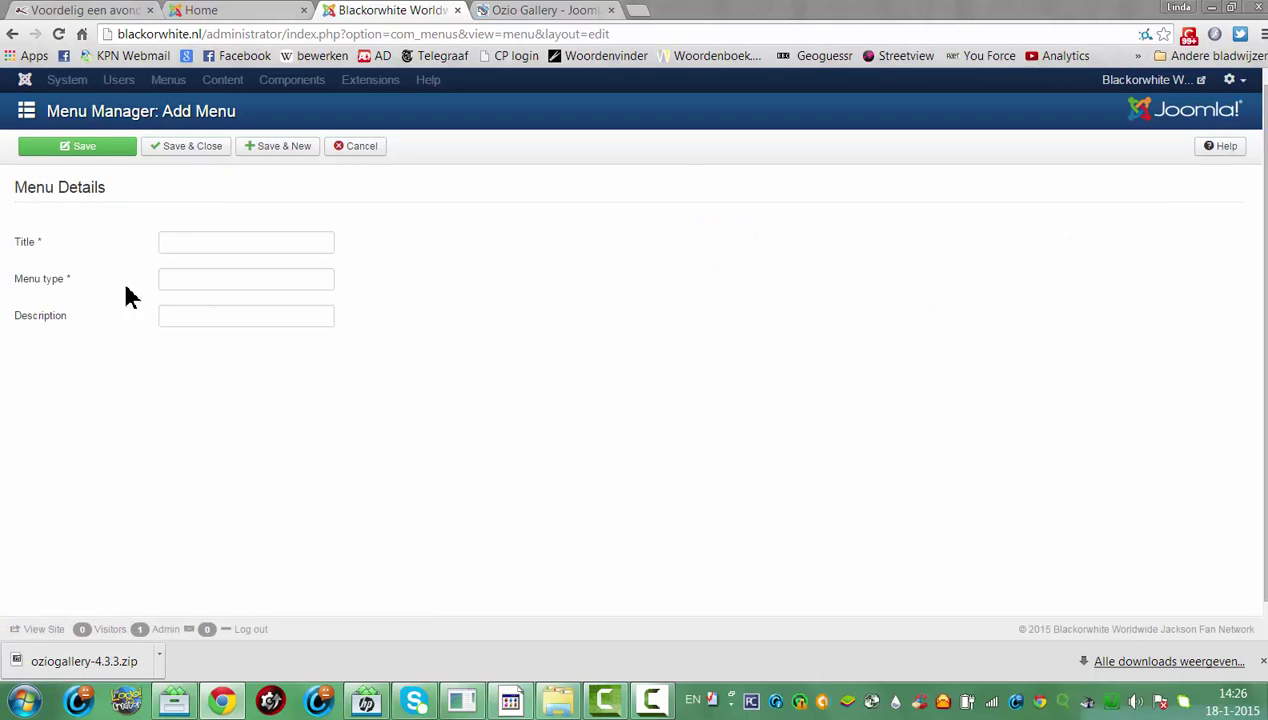
{"action": "left_click", "coordinate": [11, 34]}
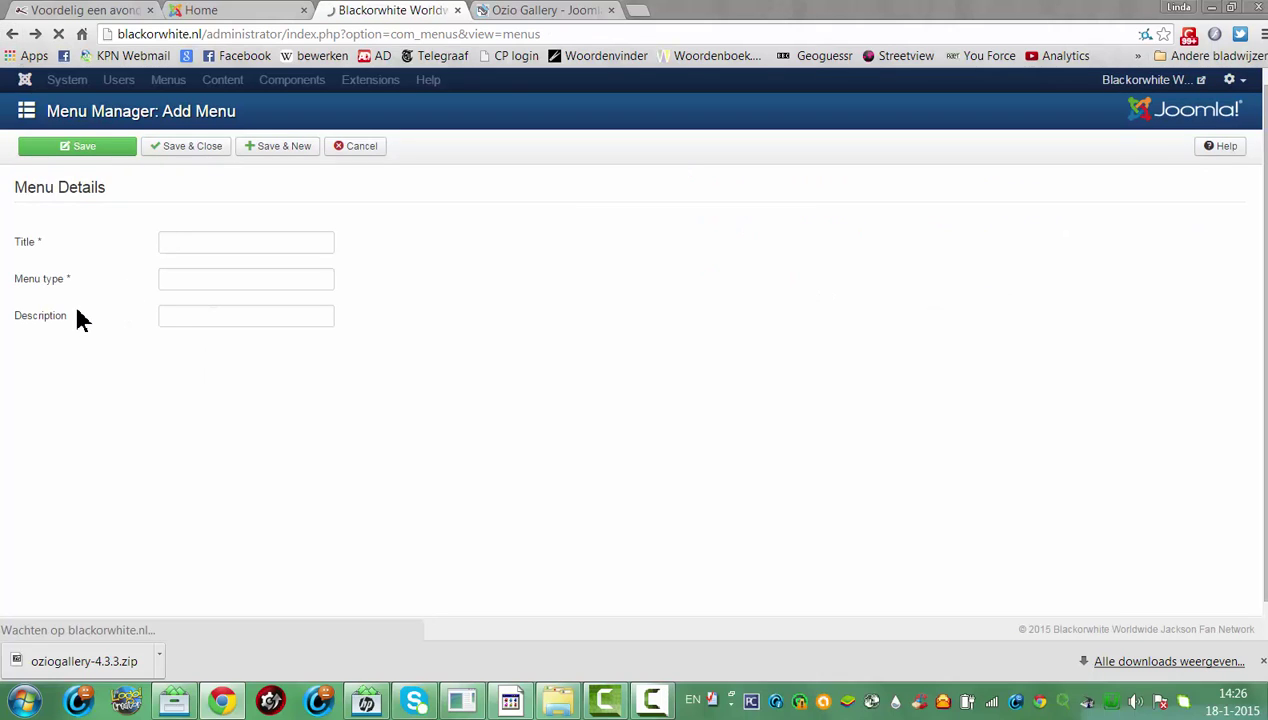
{"action": "left_click", "coordinate": [260, 252]}
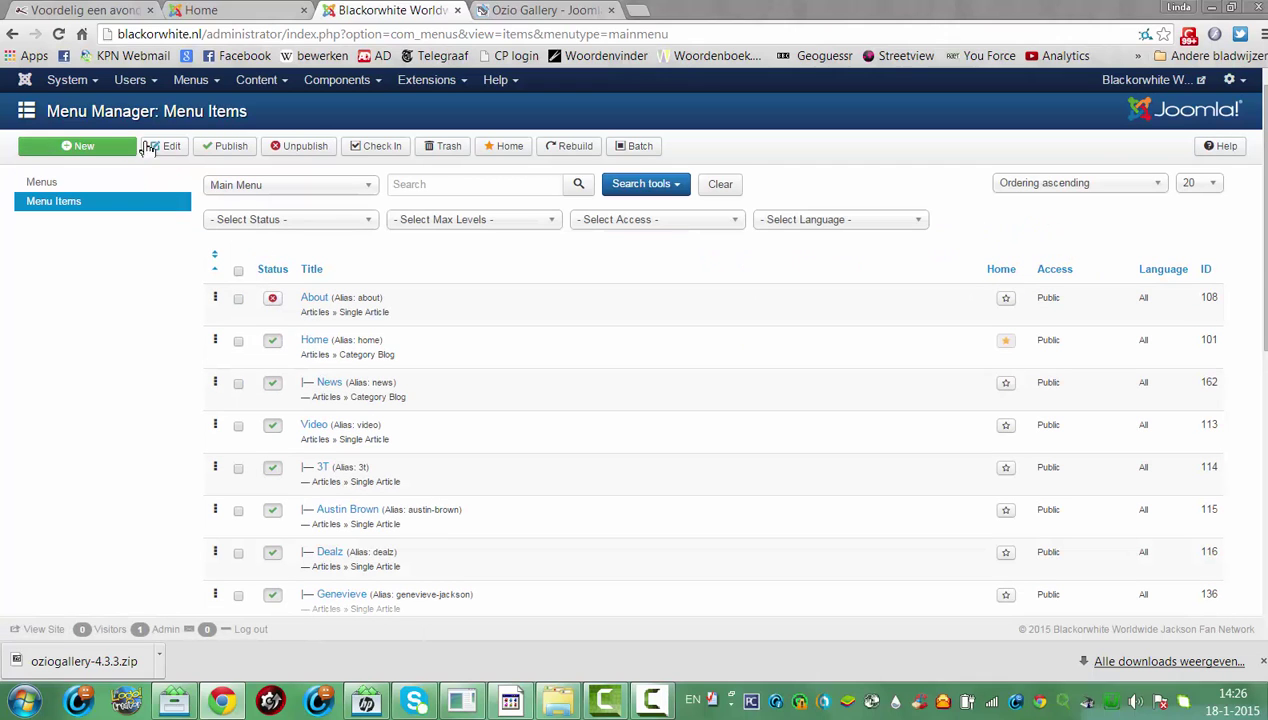
{"action": "left_click", "coordinate": [84, 148]}
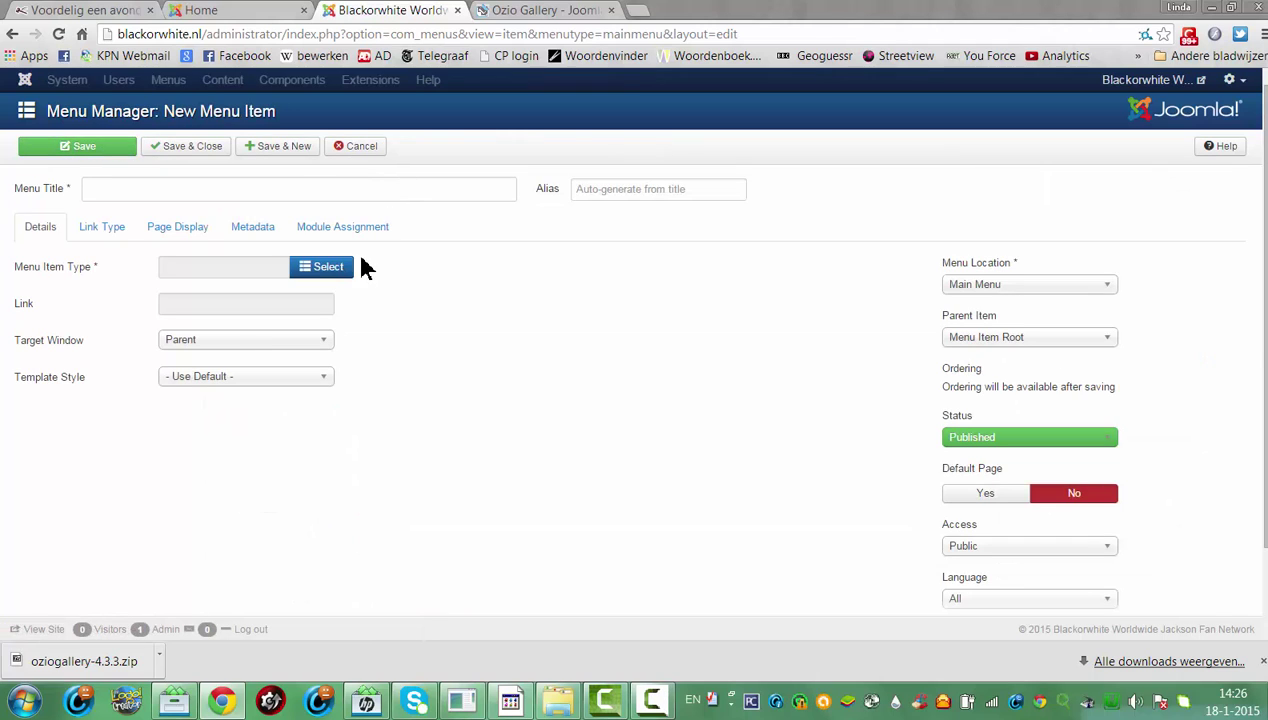
{"action": "left_click", "coordinate": [330, 277]}
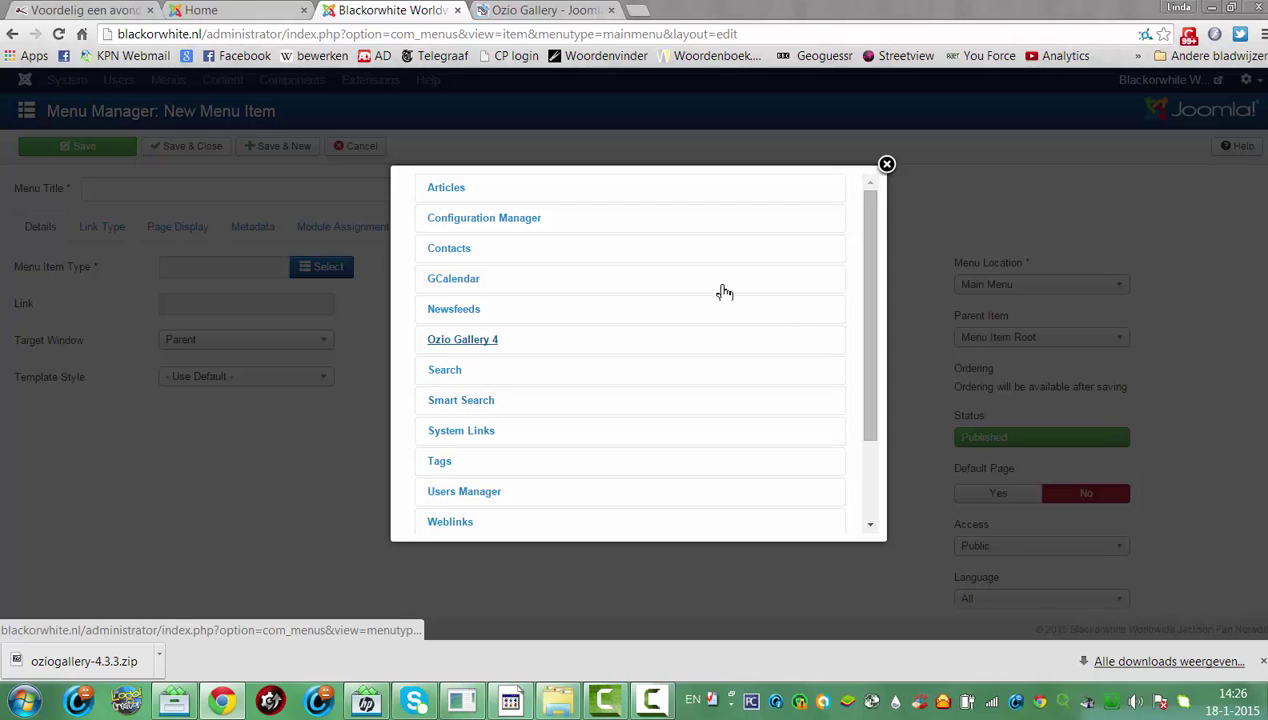
{"action": "left_click", "coordinate": [495, 340]}
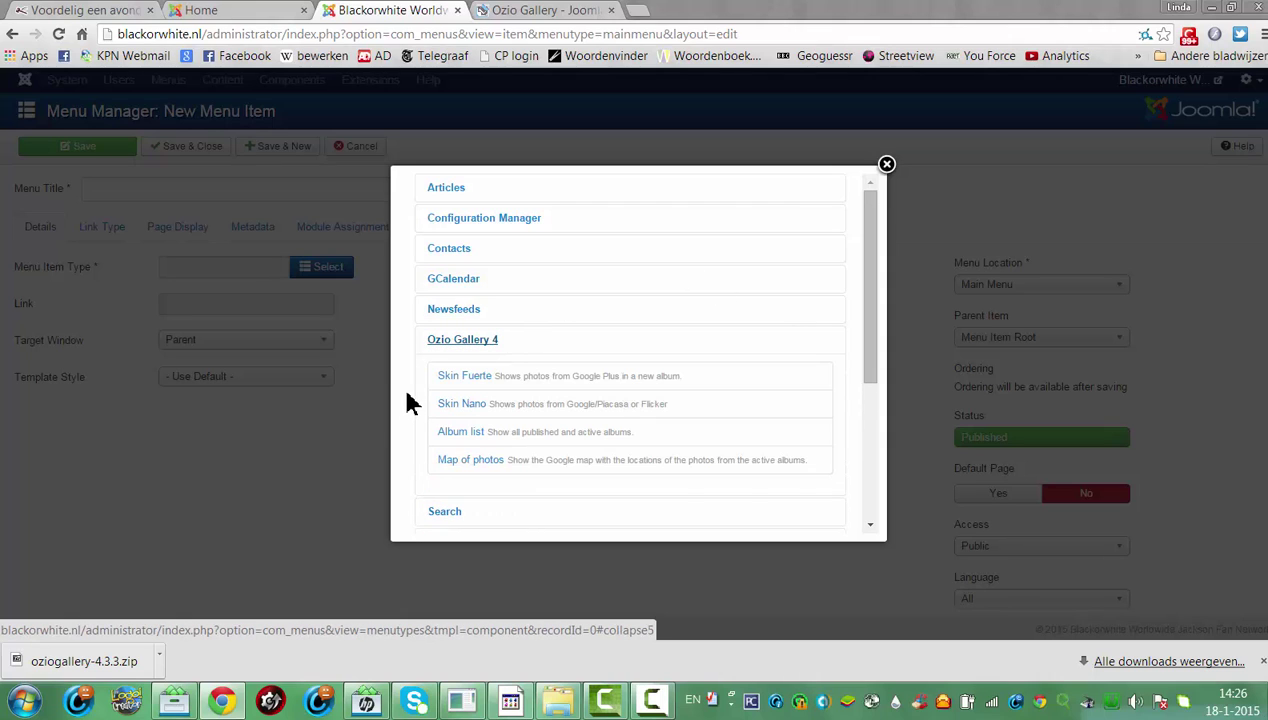
{"action": "left_click", "coordinate": [478, 462]}
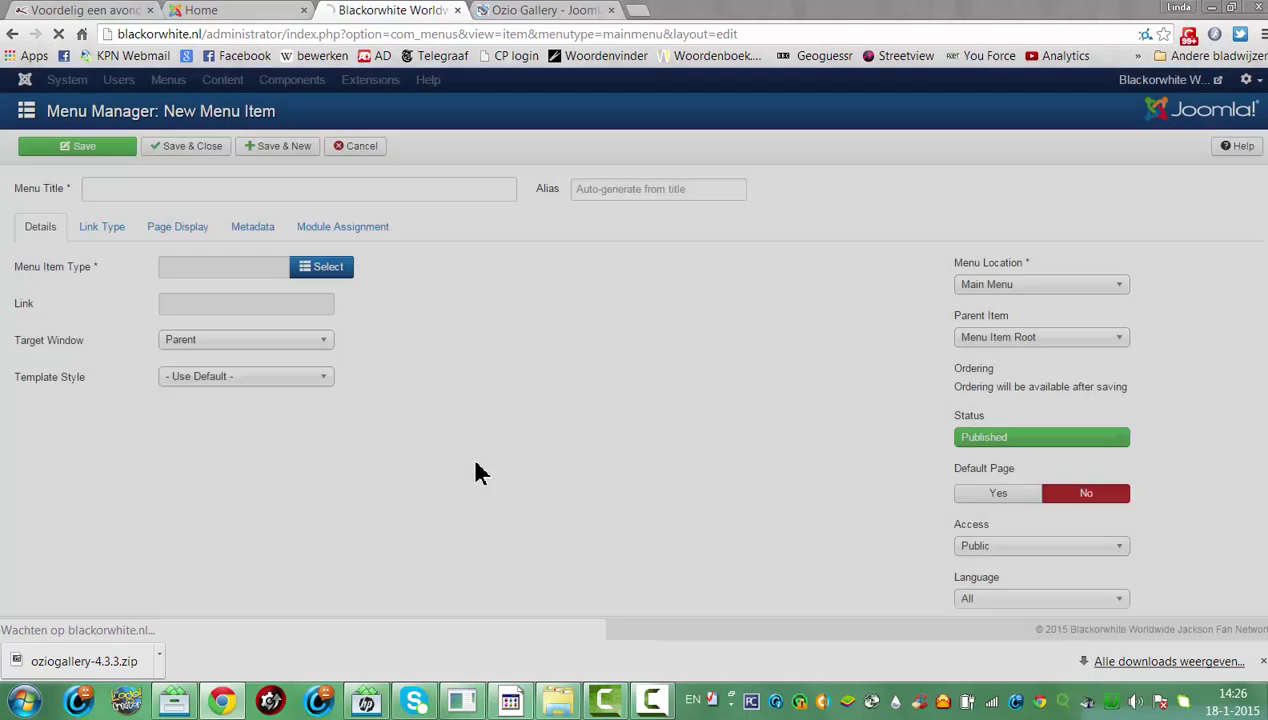
Title the menu item 'Test' and save it, giving it the alias 'test'.
{"action": "left_click", "coordinate": [203, 193]}
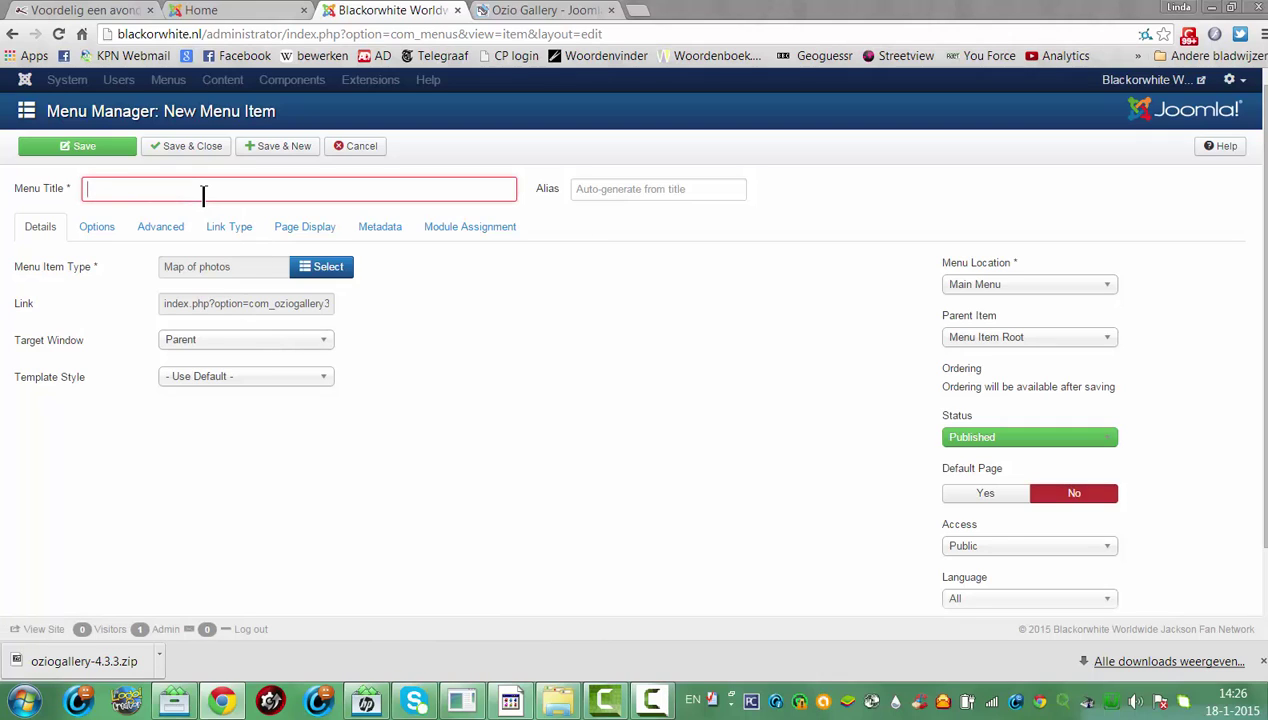
{"action": "type", "text": "Test"}
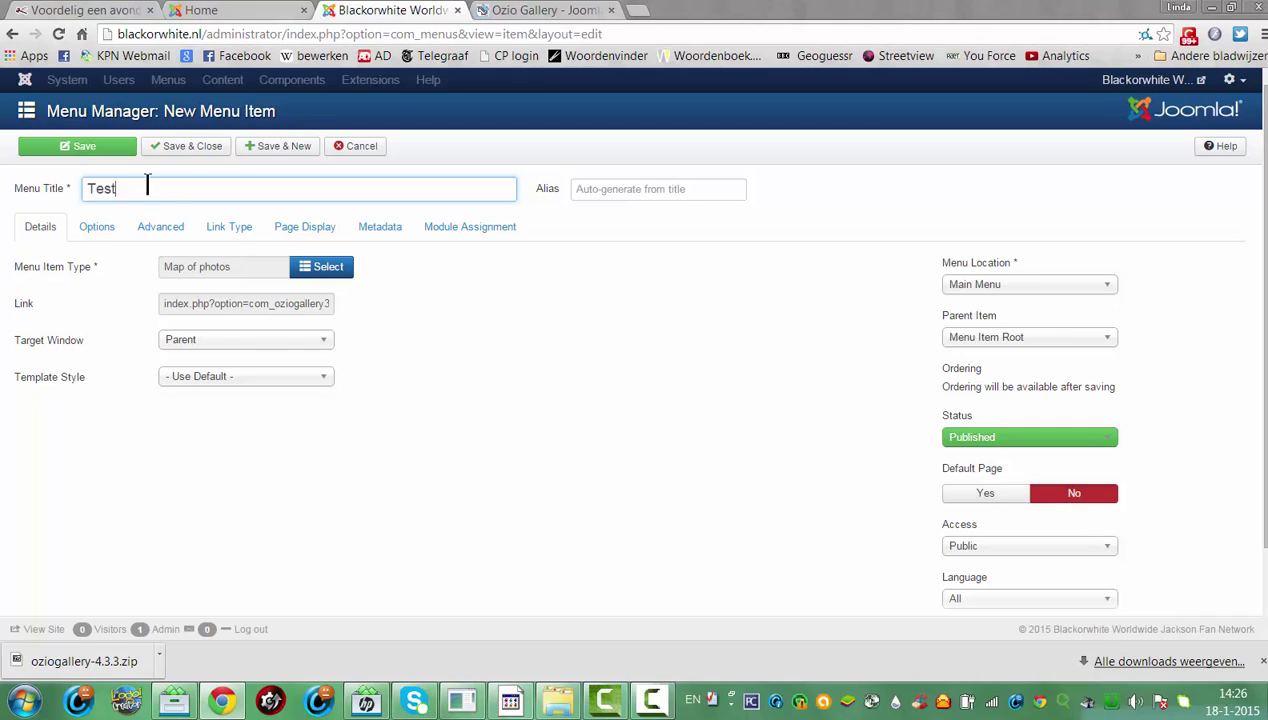
{"action": "left_click", "coordinate": [79, 146]}
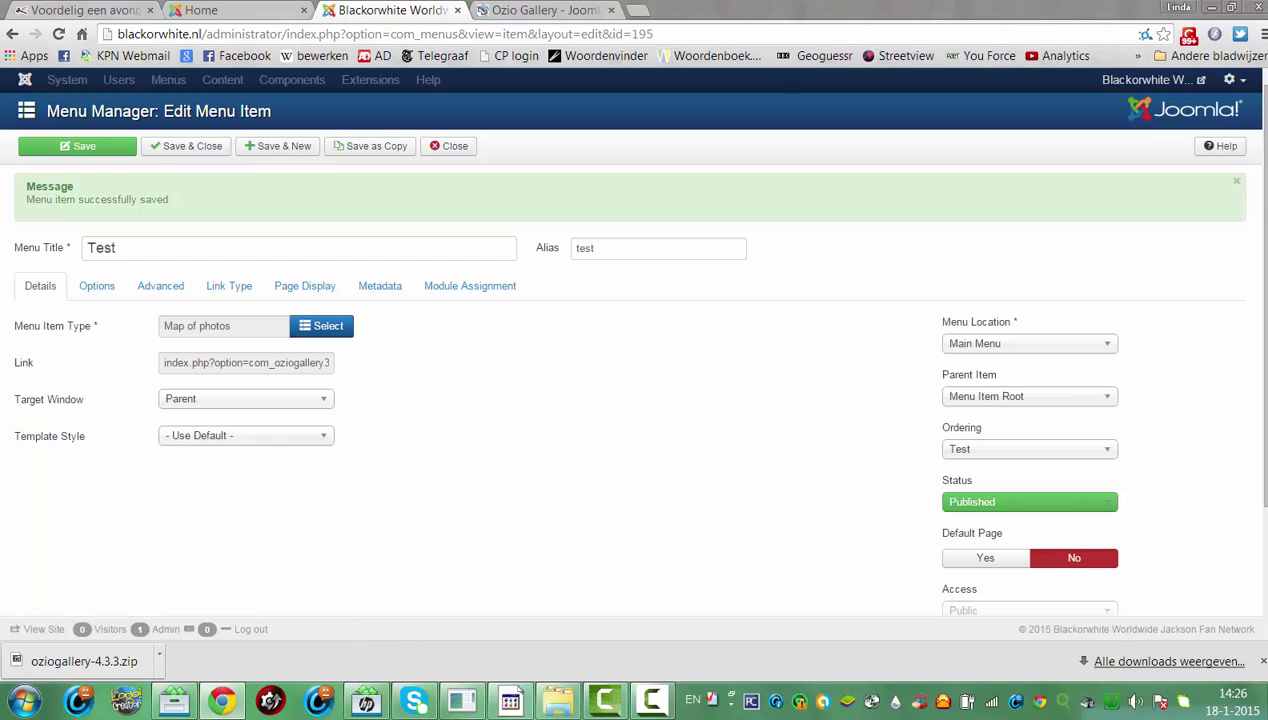
{"action": "scroll", "coordinate": [634, 375], "scroll_direction": "down", "scroll_amount": 3}
{"action": "scroll", "coordinate": [1254, 181], "scroll_direction": "up", "scroll_amount": 2}
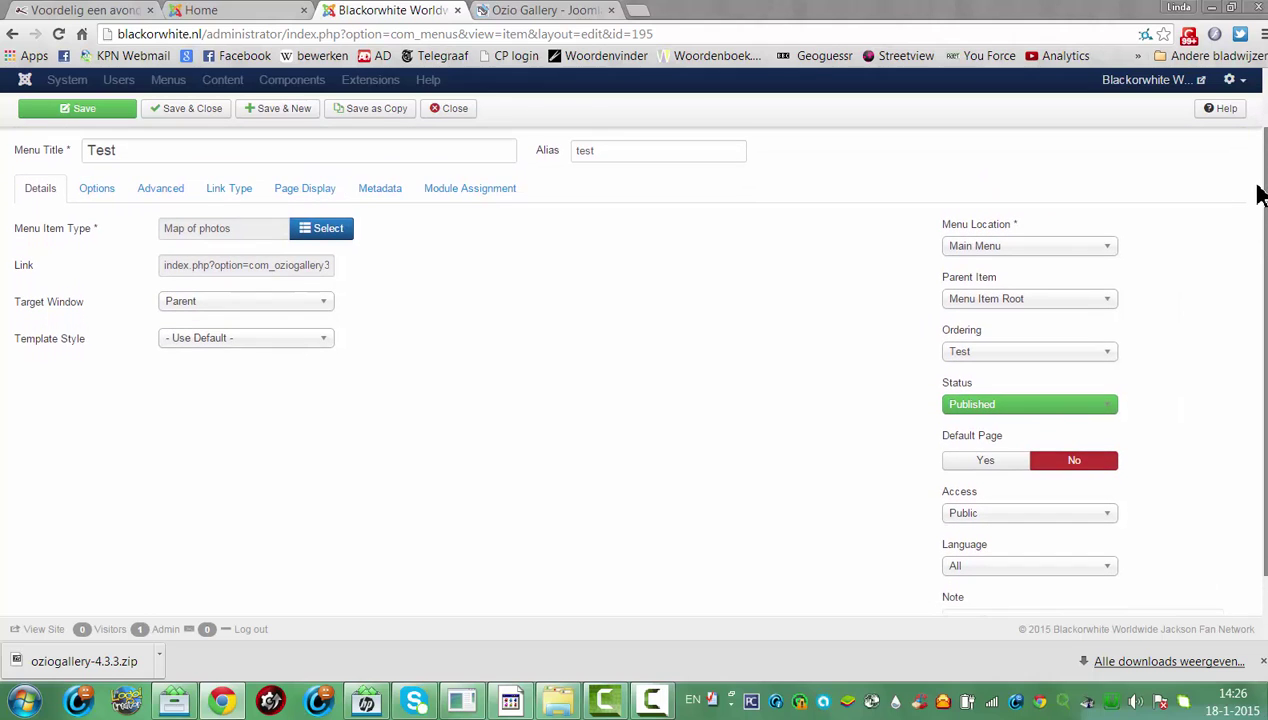
{"action": "scroll", "coordinate": [1256, 70], "scroll_direction": "up", "scroll_amount": 2}
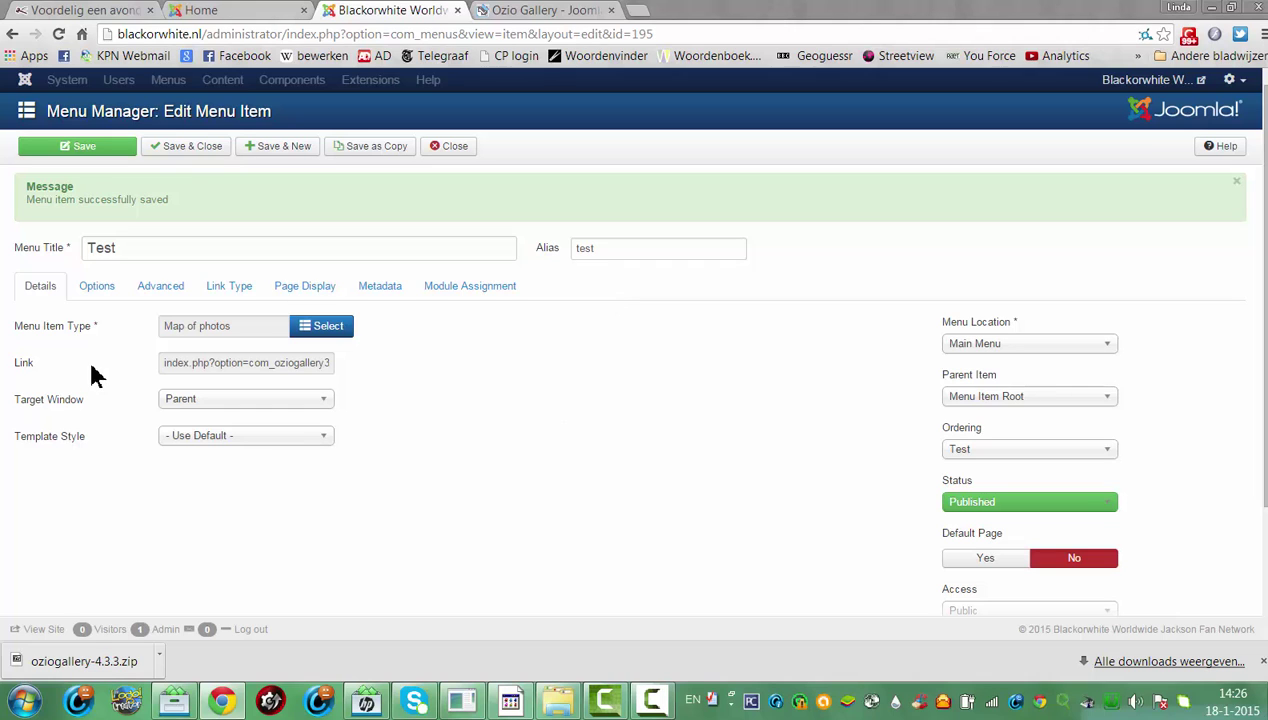
{"action": "left_click", "coordinate": [96, 289]}
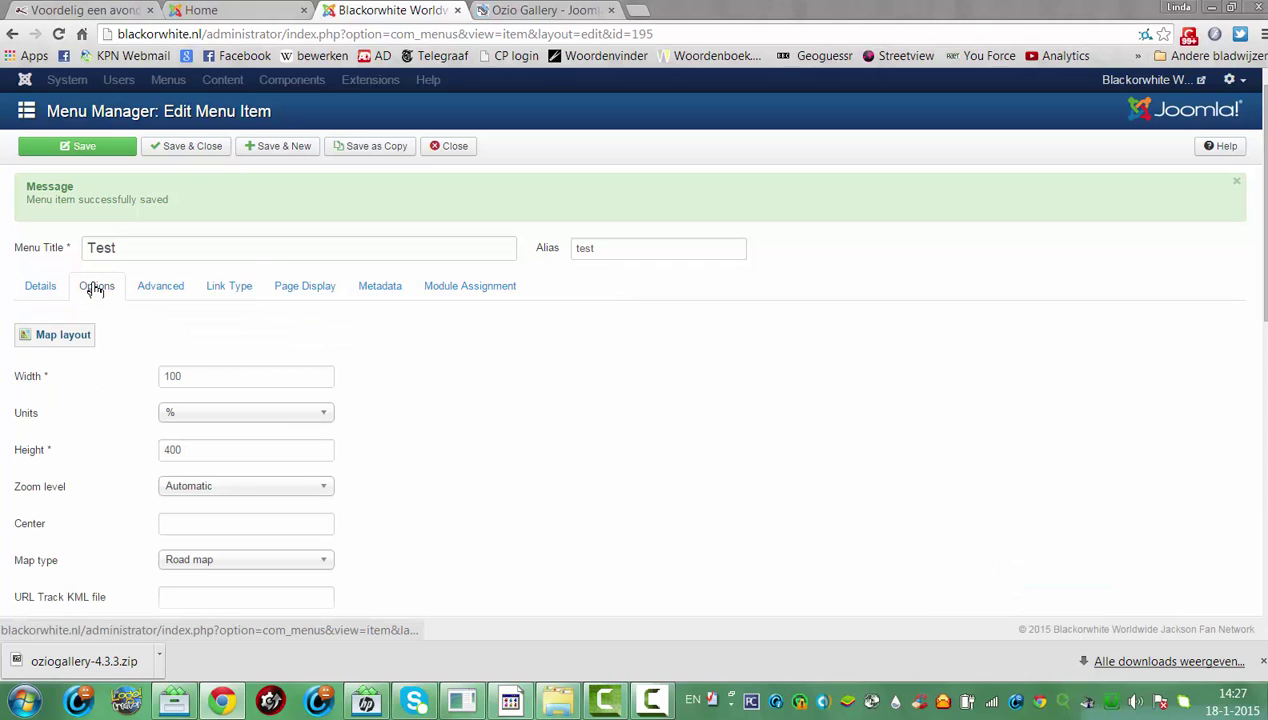
{"action": "scroll", "coordinate": [898, 352], "scroll_direction": "down", "scroll_amount": 5}
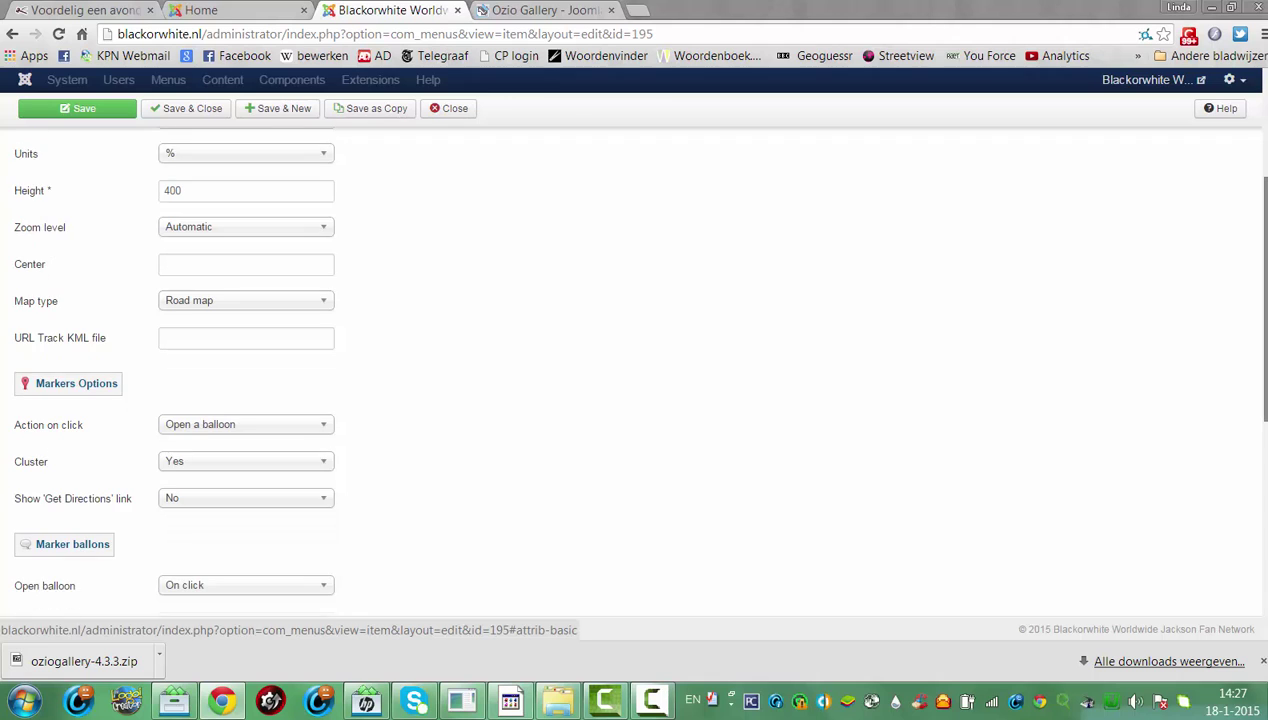
{"action": "scroll", "coordinate": [1264, 316], "scroll_direction": "down", "scroll_amount": 2}
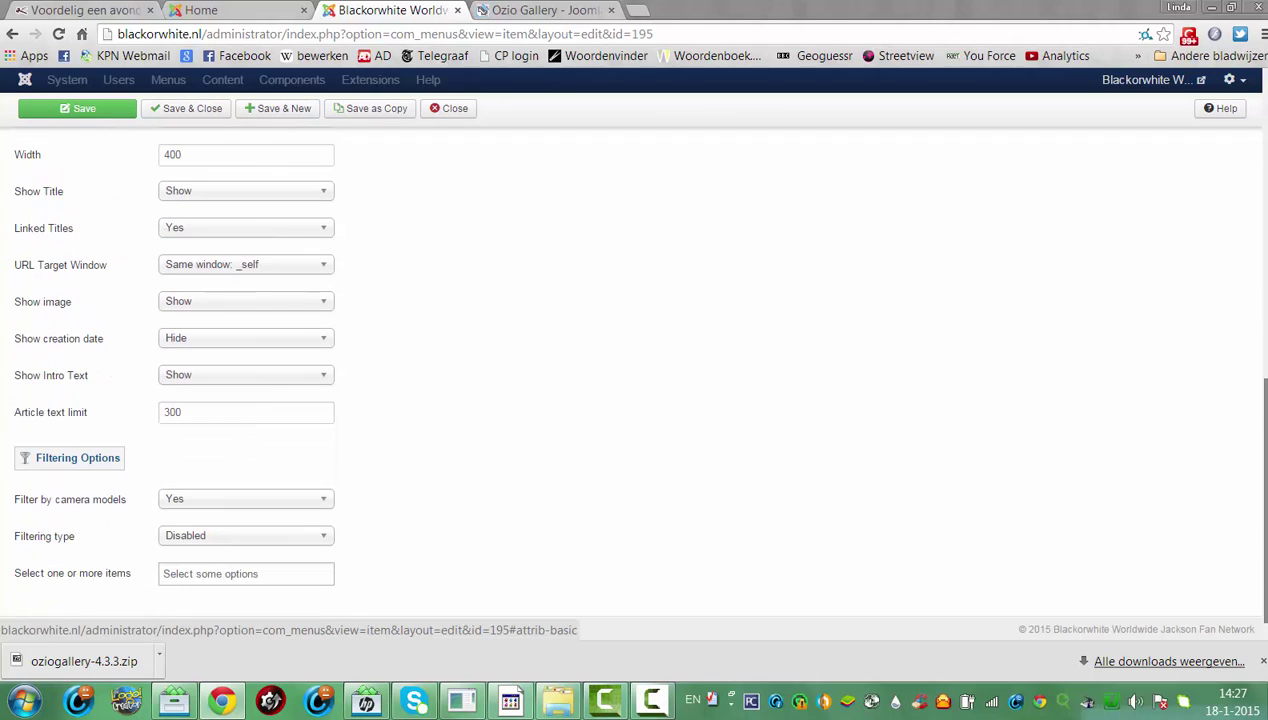
{"action": "scroll", "coordinate": [1264, 316], "scroll_direction": "up", "scroll_amount": 4}
{"action": "scroll", "coordinate": [1262, 280], "scroll_direction": "up", "scroll_amount": 4}
{"action": "key", "text": "ctrl+s"}
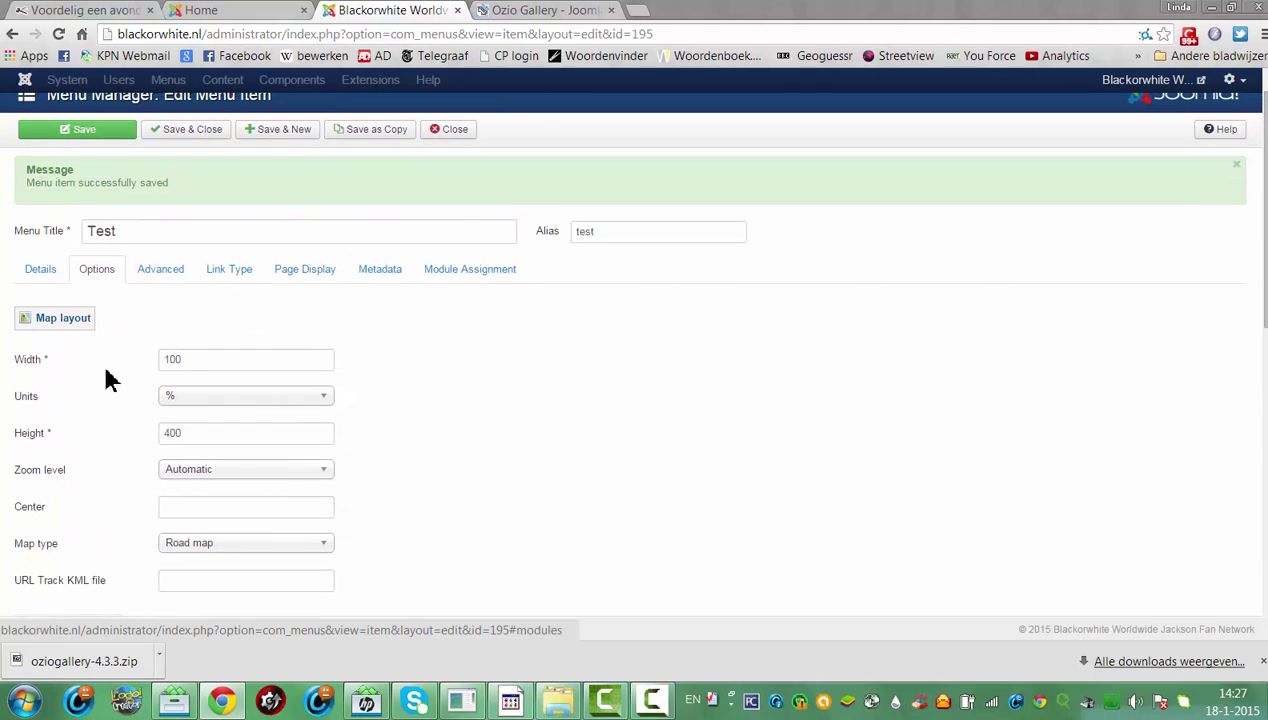
{"action": "left_click", "coordinate": [157, 284]}
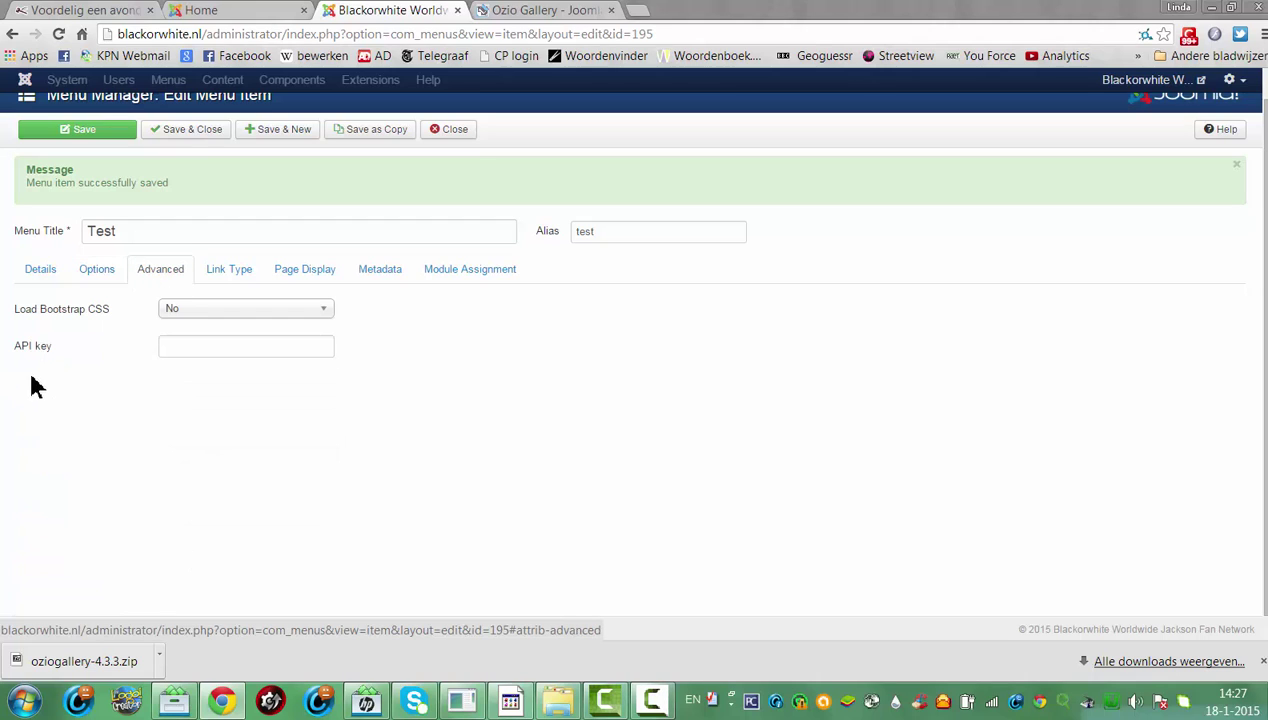
{"action": "left_click", "coordinate": [227, 276]}
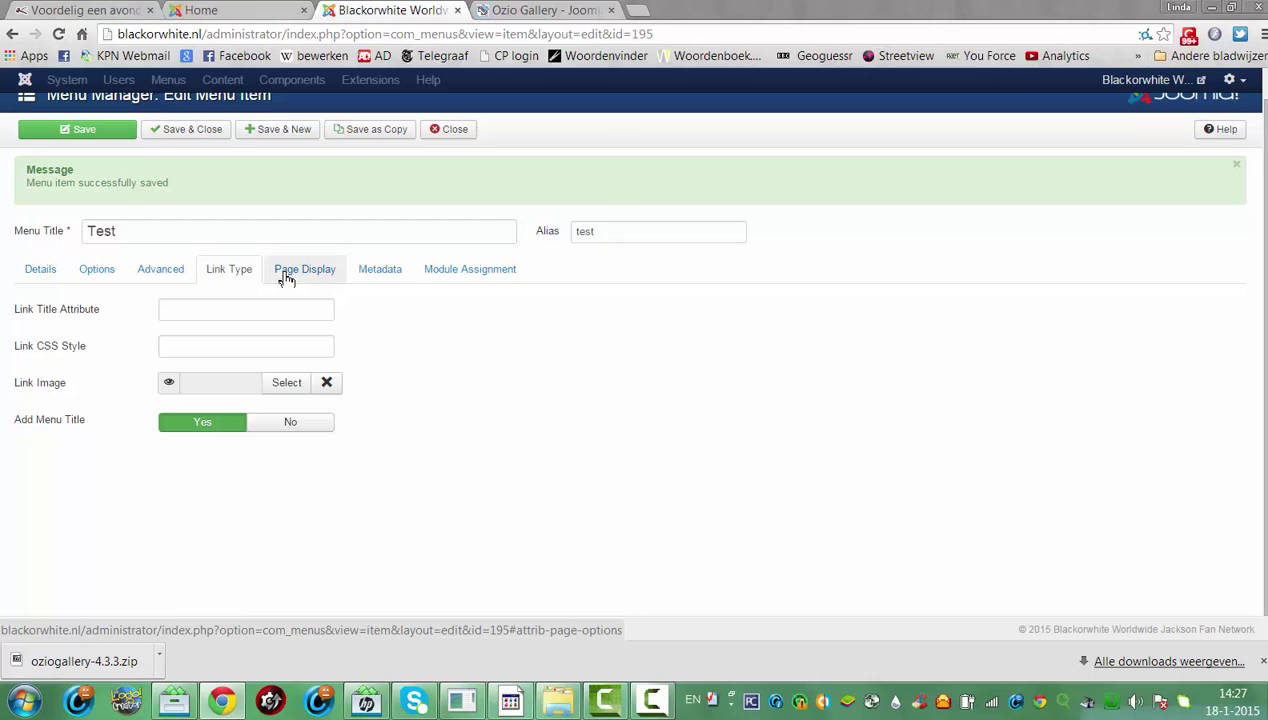
{"action": "left_click", "coordinate": [284, 276]}
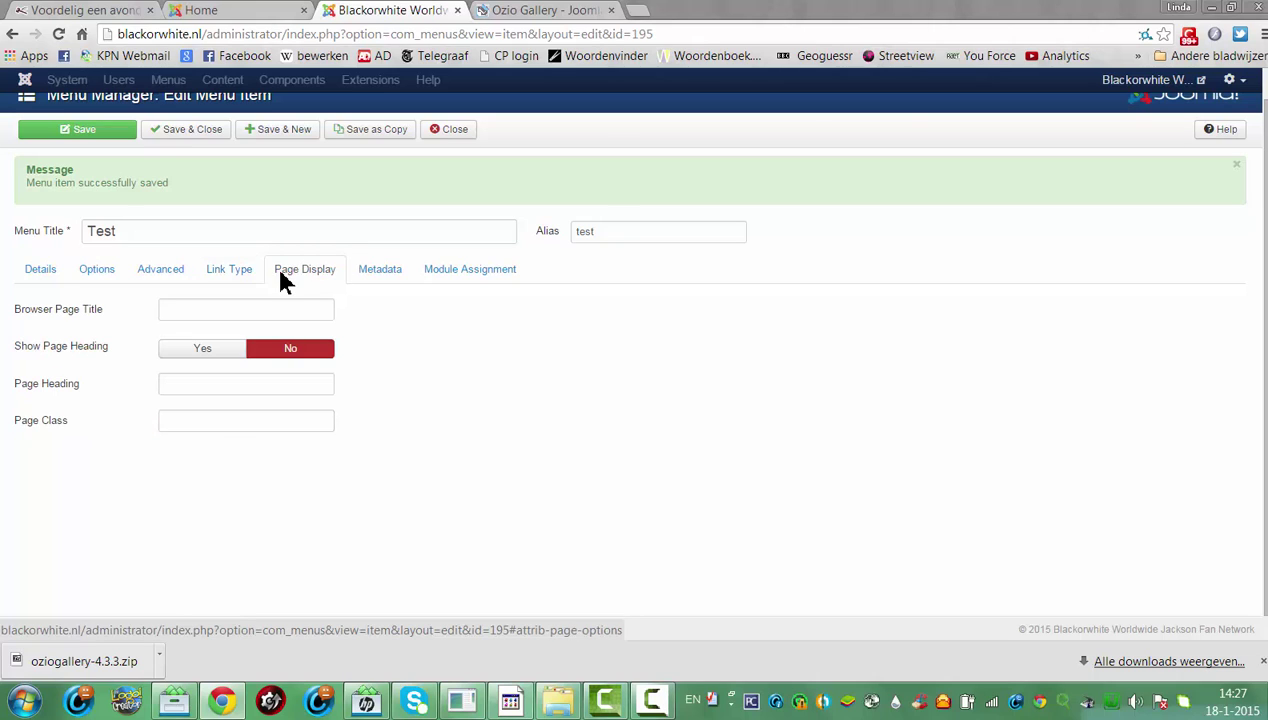
{"action": "left_click", "coordinate": [35, 276]}
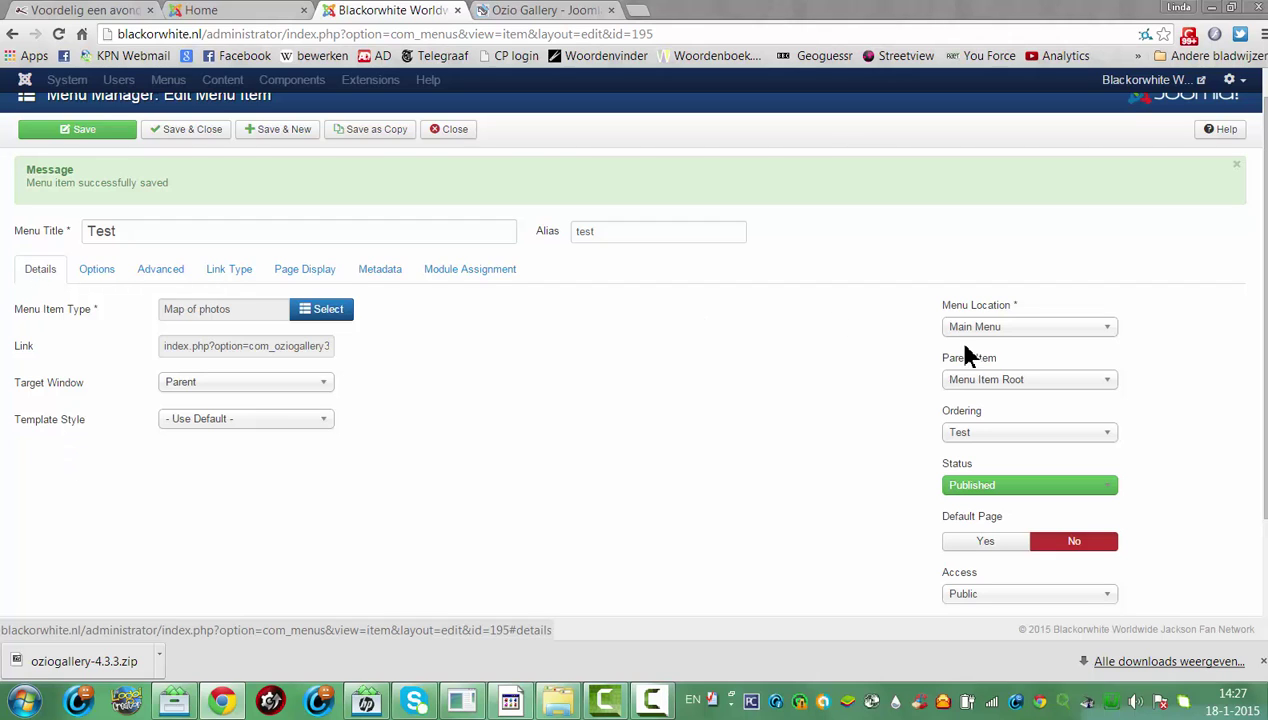
{"action": "scroll", "coordinate": [960, 345], "scroll_direction": "down", "scroll_amount": 3}
{"action": "scroll", "coordinate": [960, 345], "scroll_direction": "up", "scroll_amount": 4}
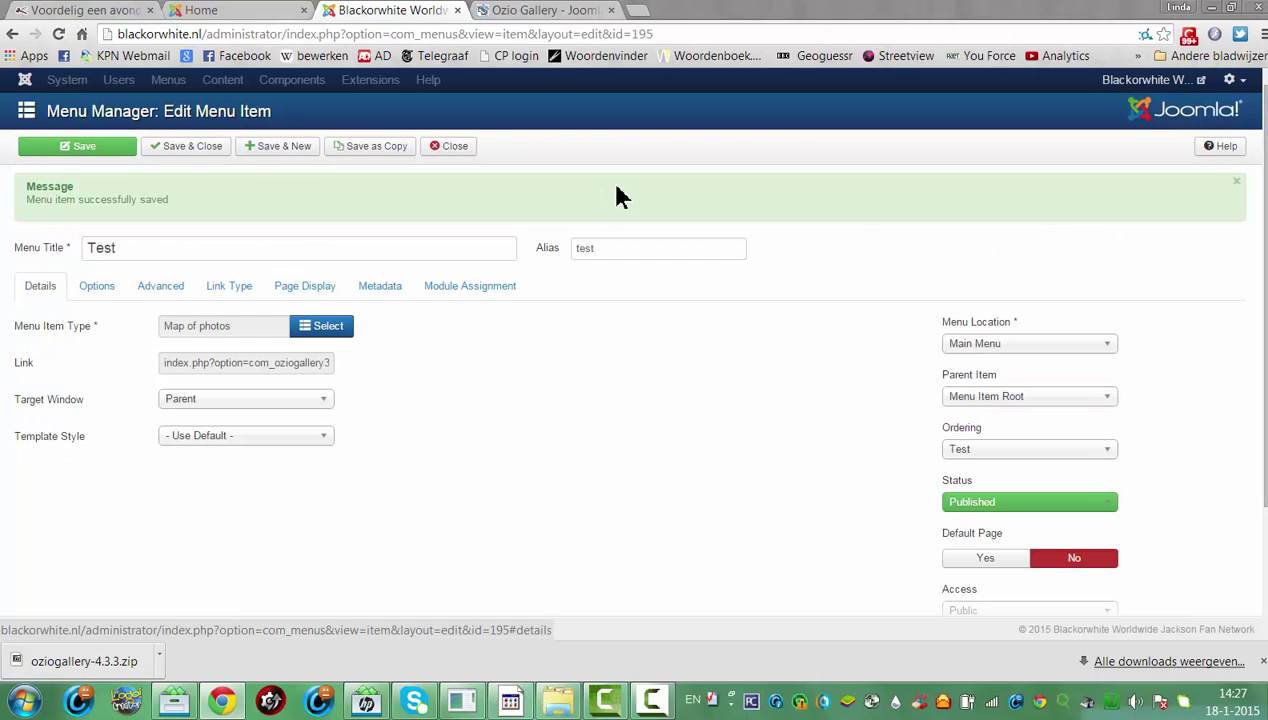
{"action": "left_click", "coordinate": [104, 294]}
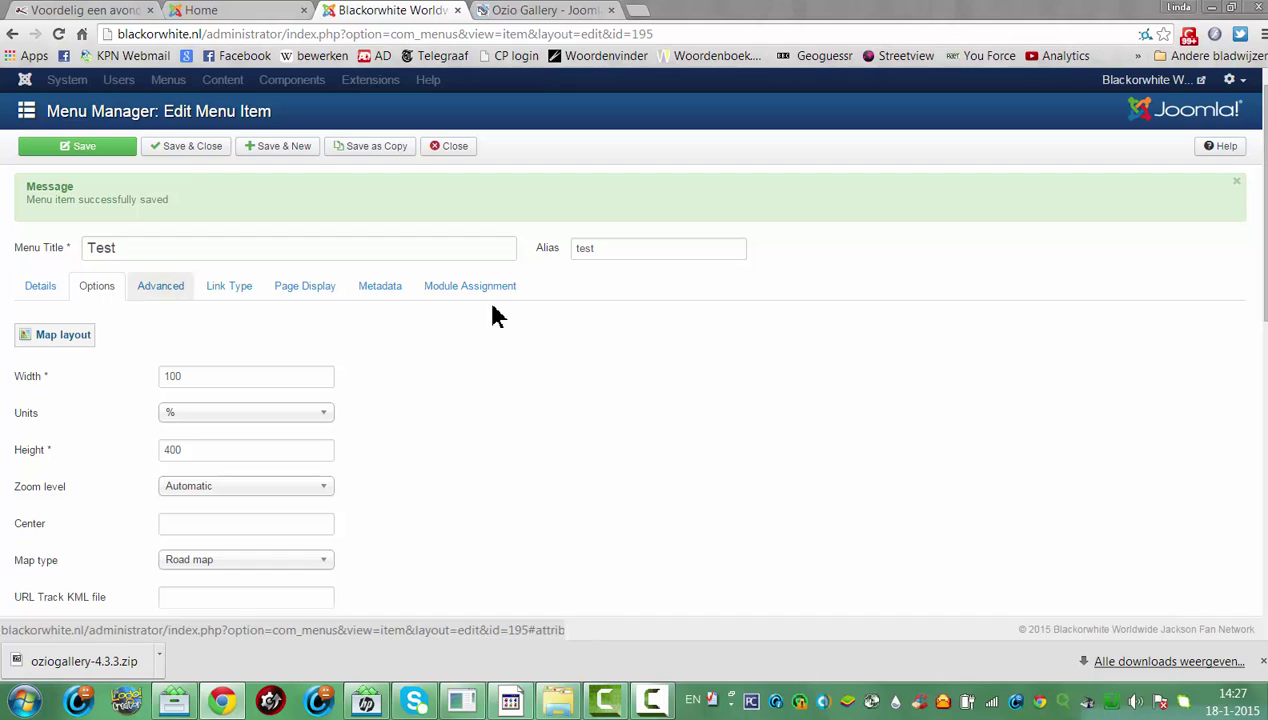
{"action": "scroll", "coordinate": [495, 311], "scroll_direction": "down", "scroll_amount": 3}
{"action": "scroll", "coordinate": [634, 370], "scroll_direction": "down", "scroll_amount": 4}
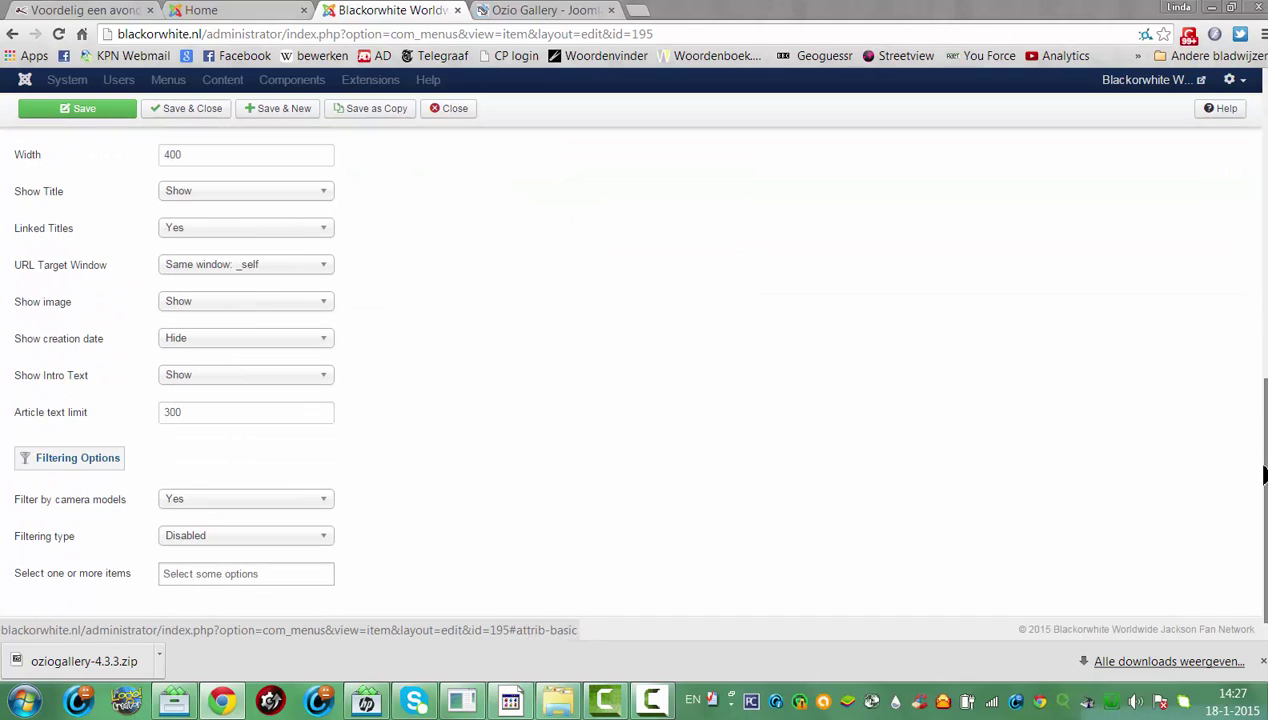
{"action": "scroll", "coordinate": [1250, 440], "scroll_direction": "up", "scroll_amount": 10}
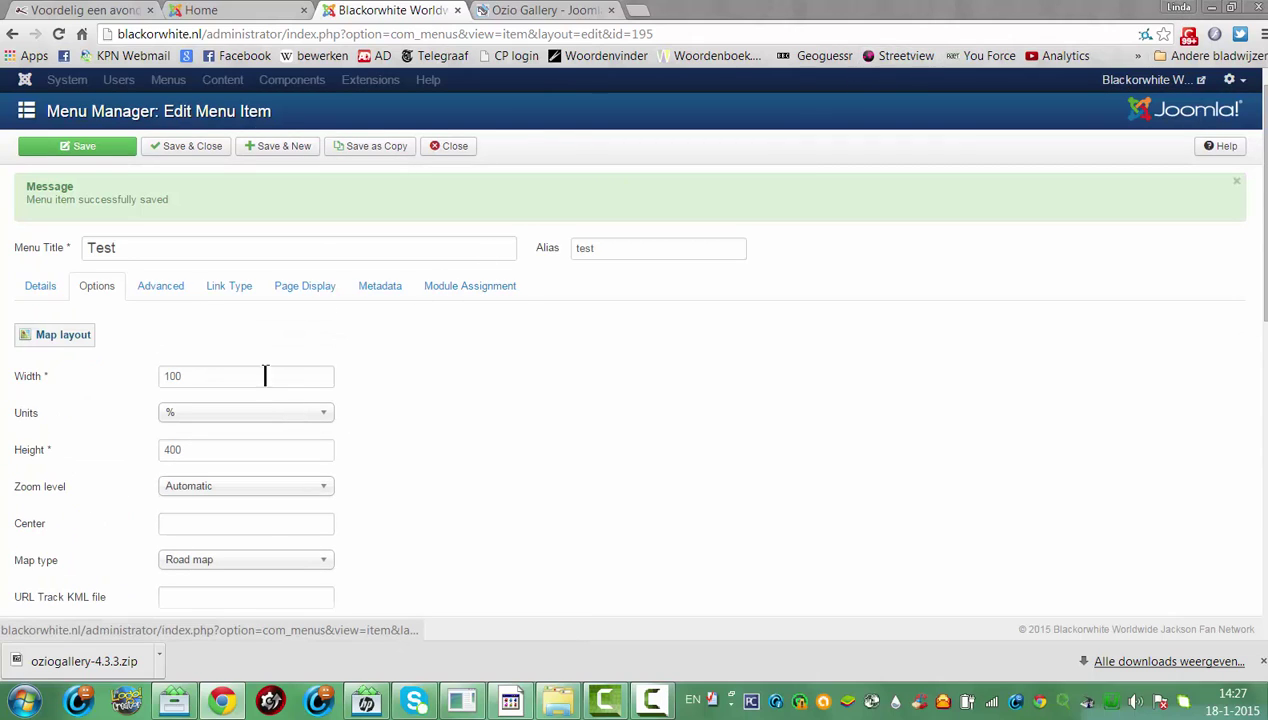
{"action": "left_click", "coordinate": [168, 287]}
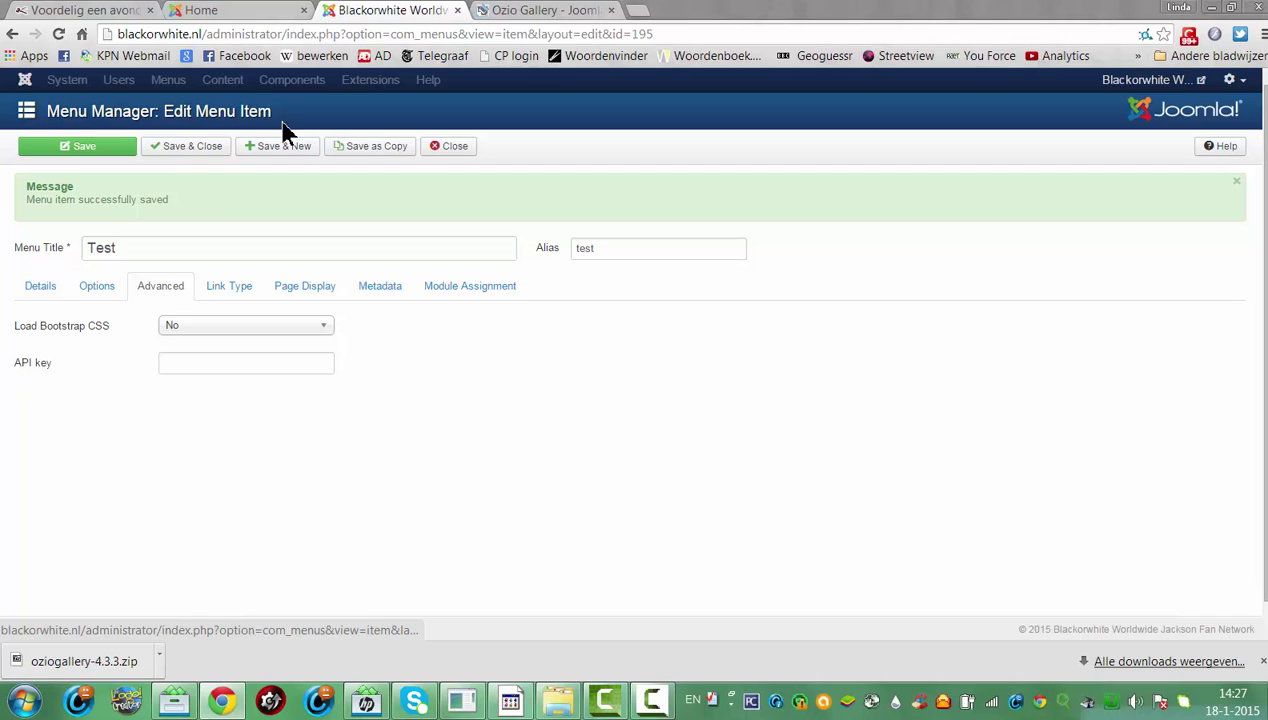
{"action": "left_click", "coordinate": [268, 14]}
{"action": "left_click", "coordinate": [276, 33]}
Reload blackorwhite.nl, view the TEST page's Ozio world map, then return to the menu item editor.
{"action": "key", "text": "Return"}
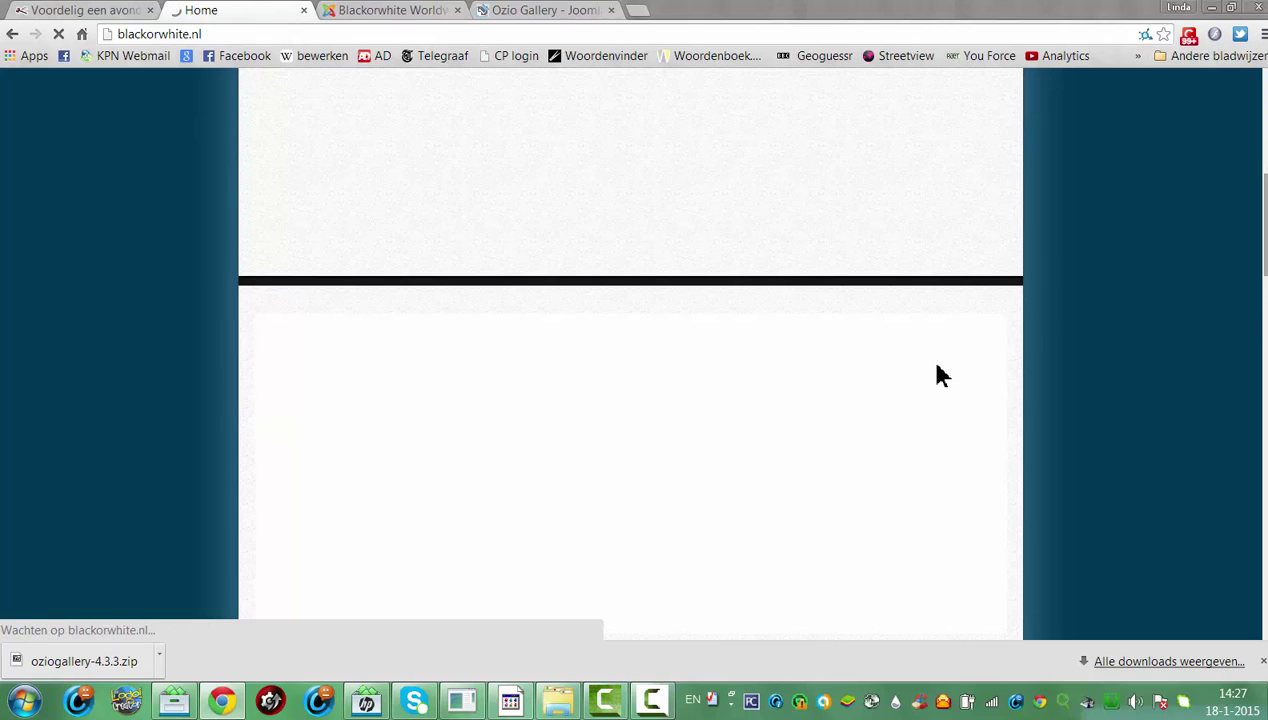
{"action": "left_click_drag", "start_coordinate": [1263, 220], "coordinate": [1250, 145]}
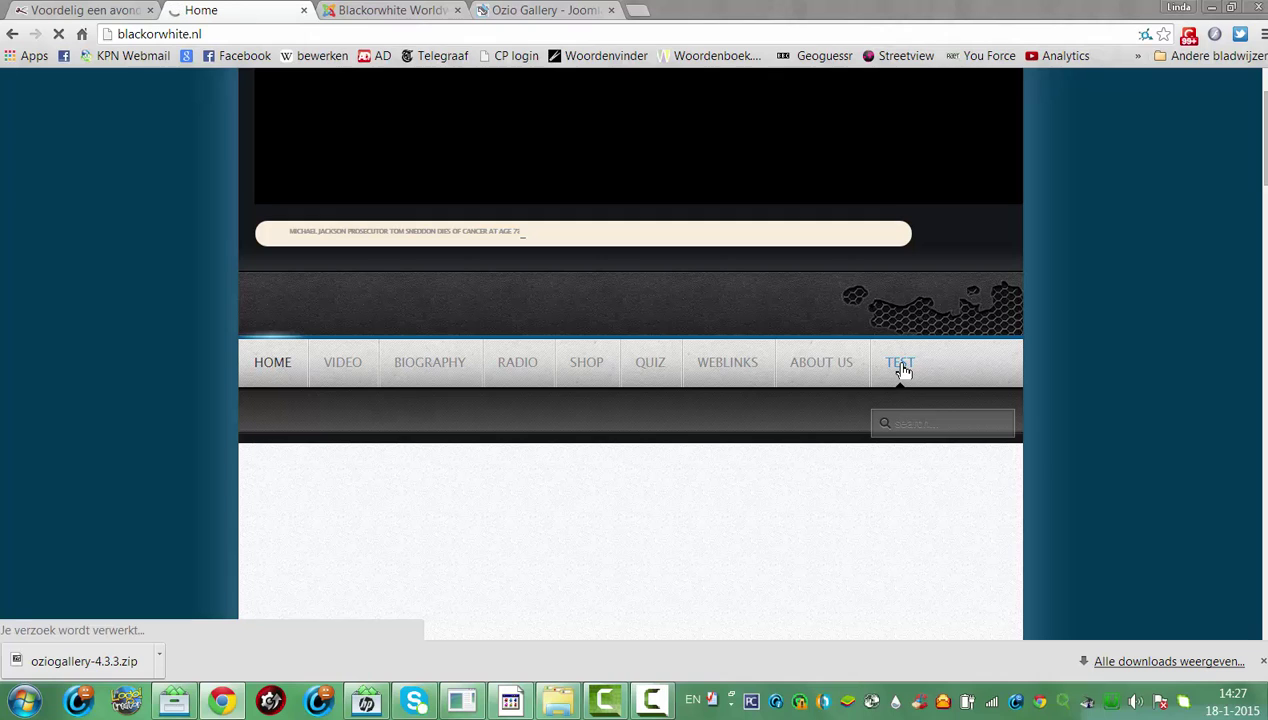
{"action": "left_click", "coordinate": [901, 368]}
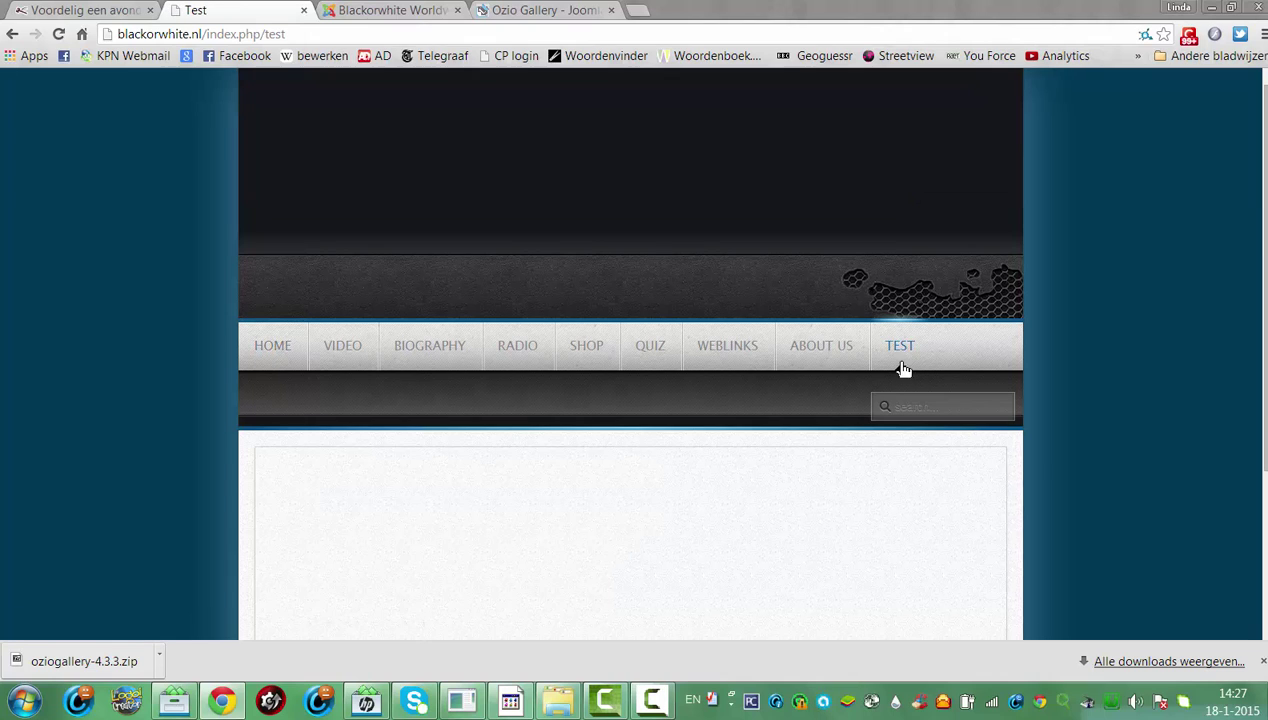
{"action": "scroll", "coordinate": [1183, 286], "scroll_direction": "down", "scroll_amount": 1}
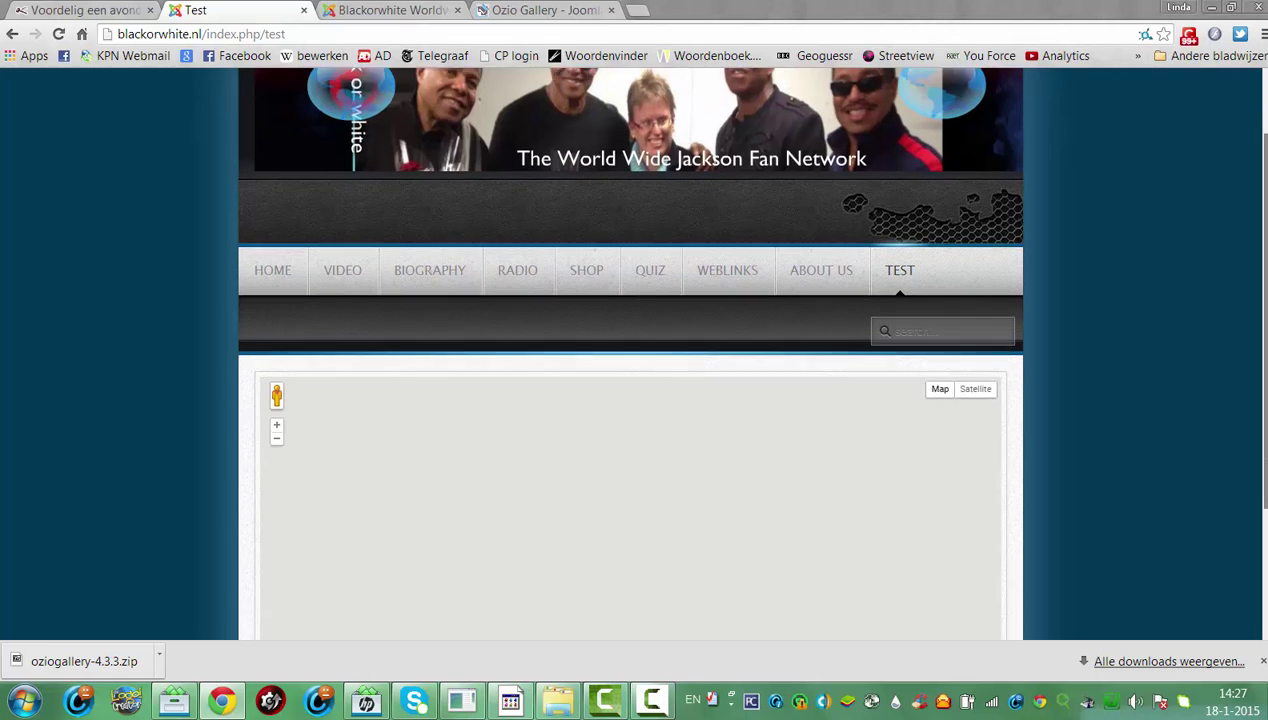
{"action": "scroll", "coordinate": [630, 400], "scroll_direction": "down", "scroll_amount": 2}
{"action": "scroll", "coordinate": [630, 400], "scroll_direction": "up", "scroll_amount": 1}
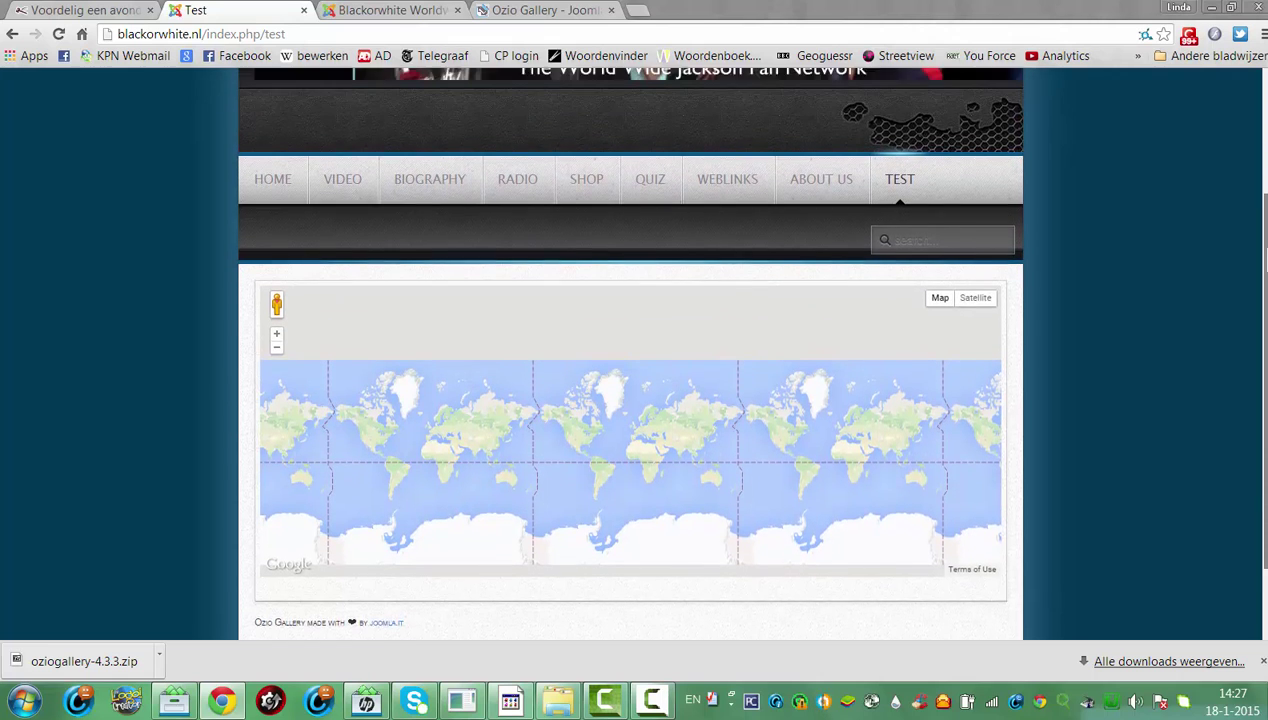
{"action": "scroll", "coordinate": [630, 400], "scroll_direction": "down", "scroll_amount": 1}
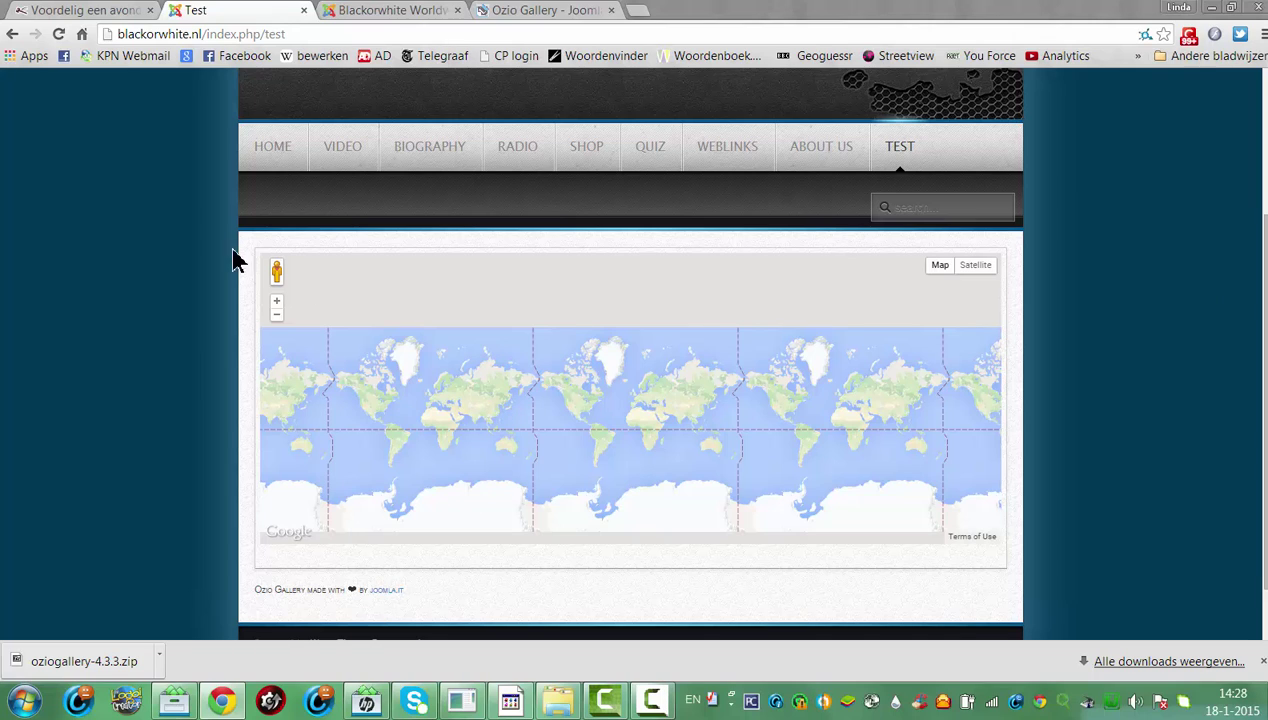
{"action": "left_click", "coordinate": [370, 14]}
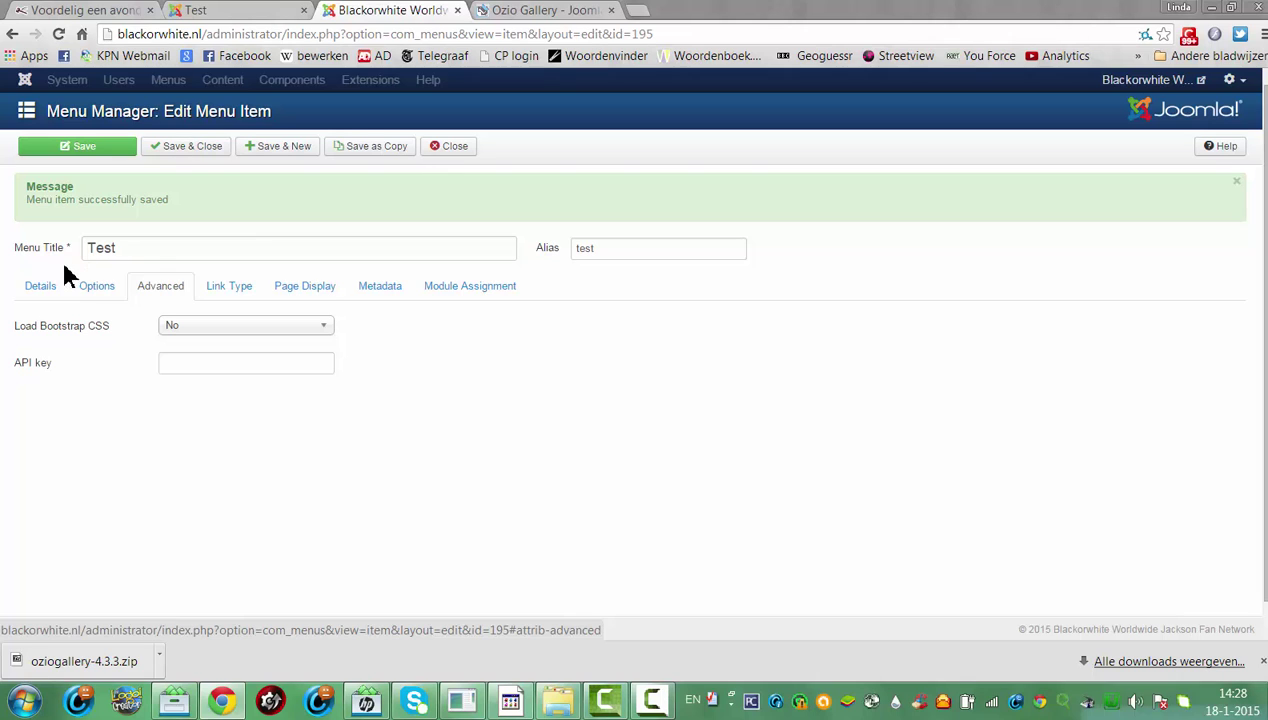
Change the Test item's type from Map of photos to Ozio Gallery 4 Skin Fuerte and save.
{"action": "left_click", "coordinate": [45, 290]}
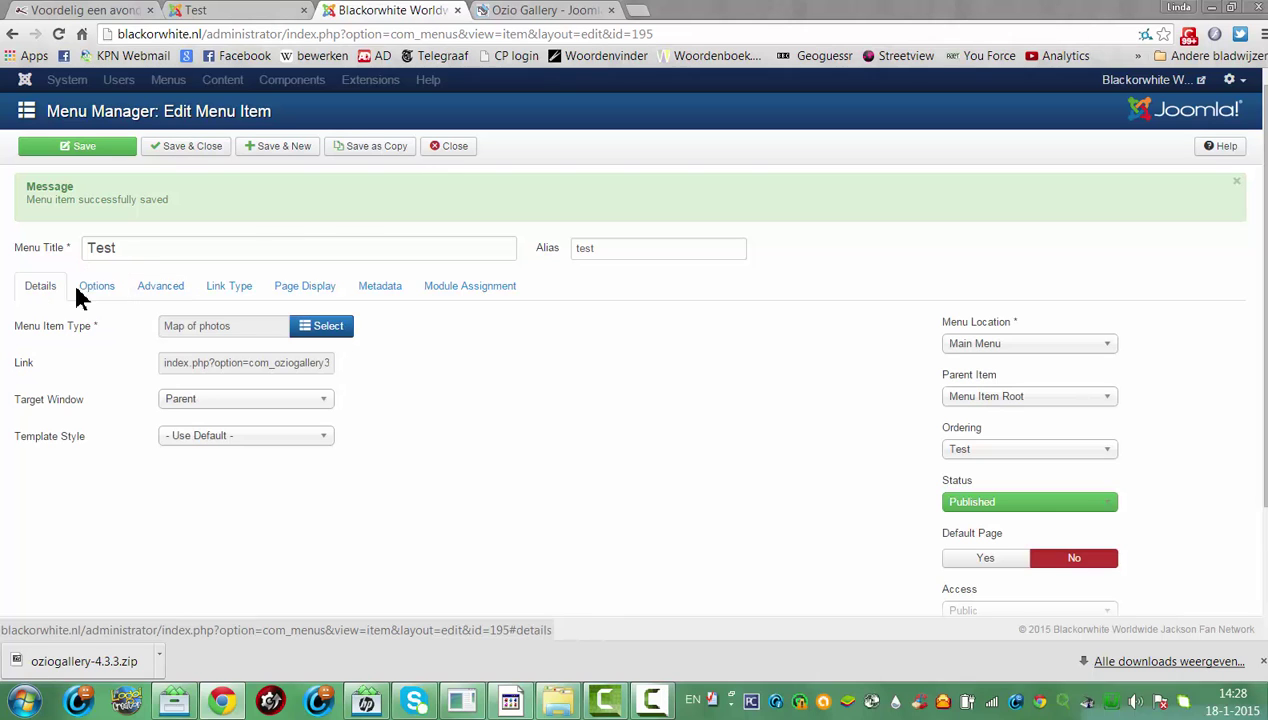
{"action": "left_click", "coordinate": [337, 331]}
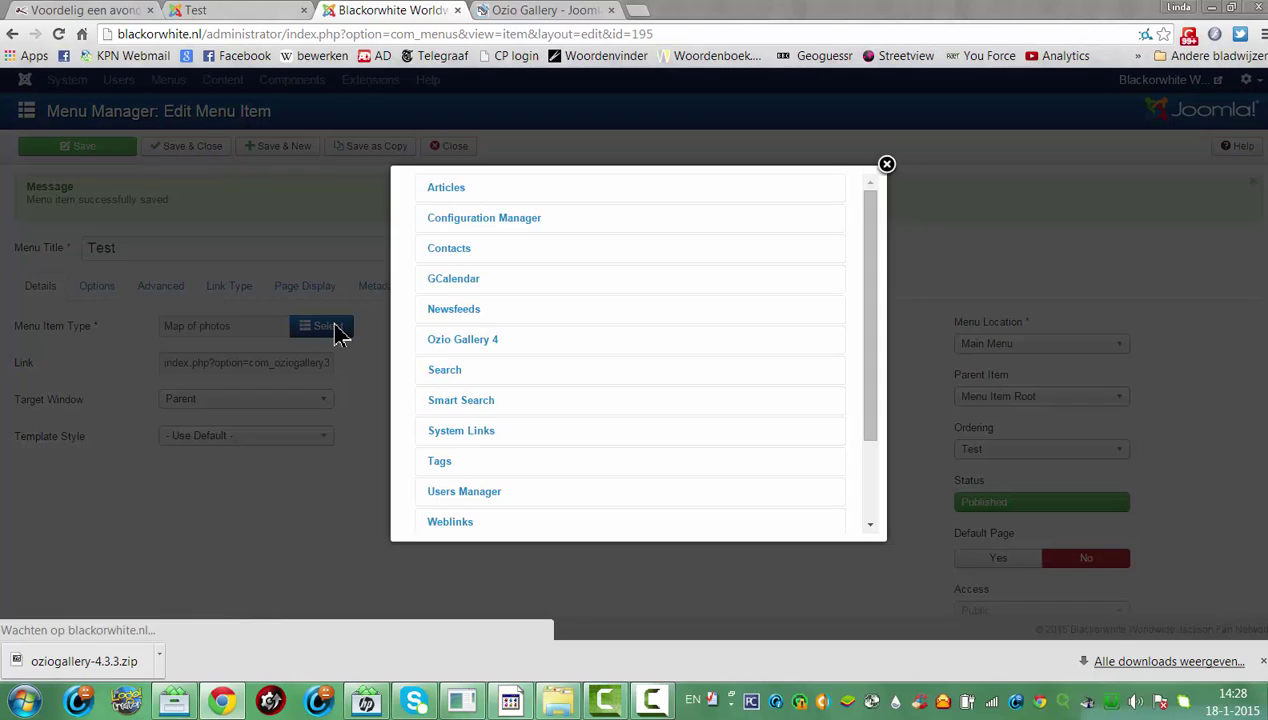
{"action": "left_click", "coordinate": [490, 343]}
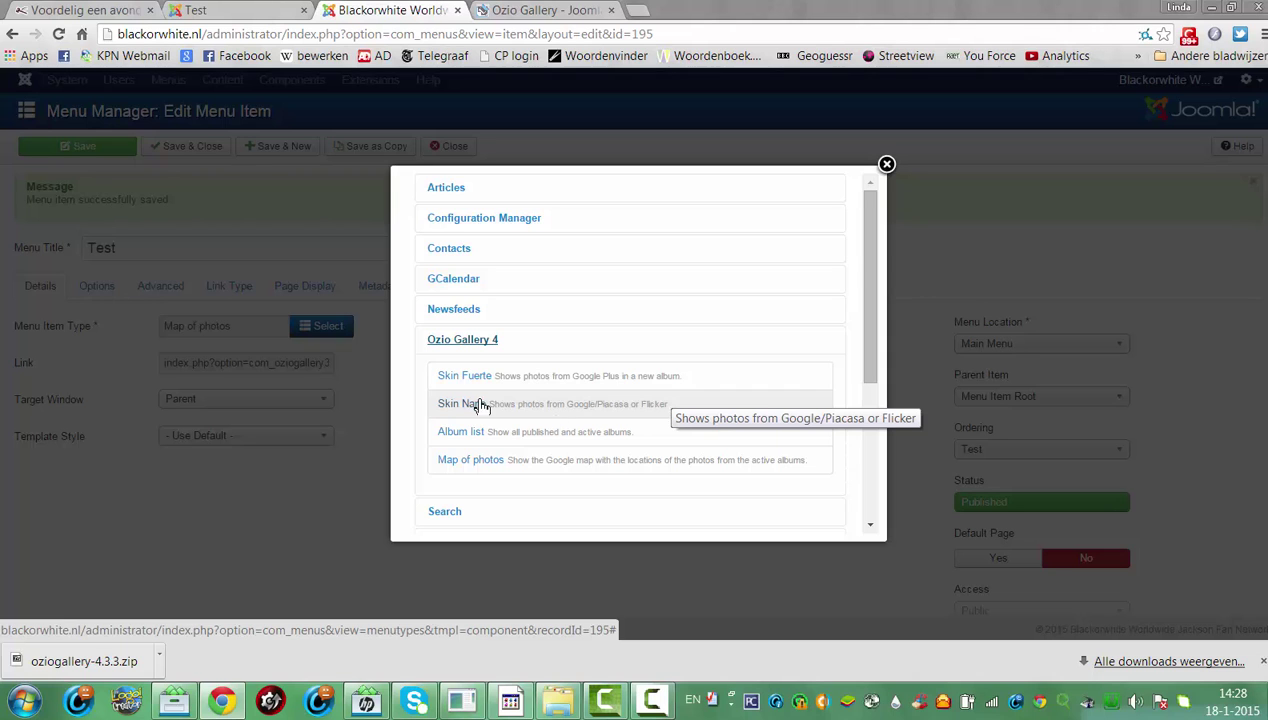
{"action": "left_click", "coordinate": [440, 374]}
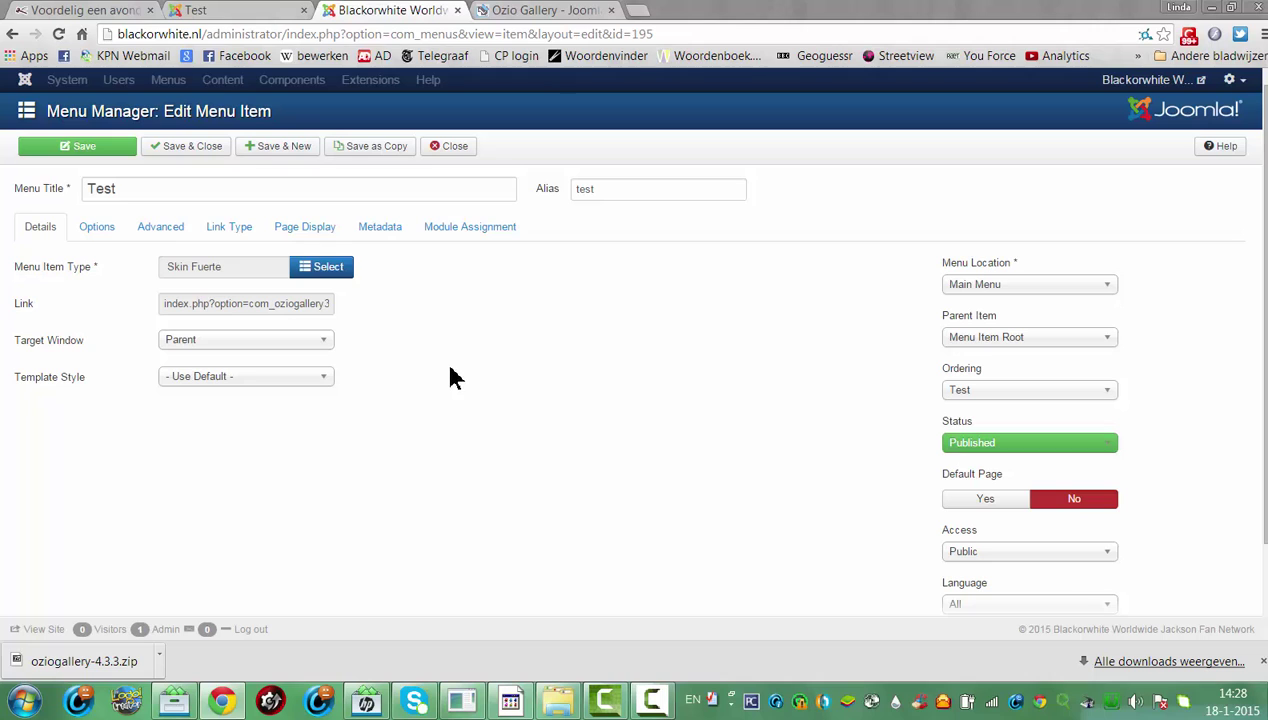
{"action": "left_click", "coordinate": [86, 147]}
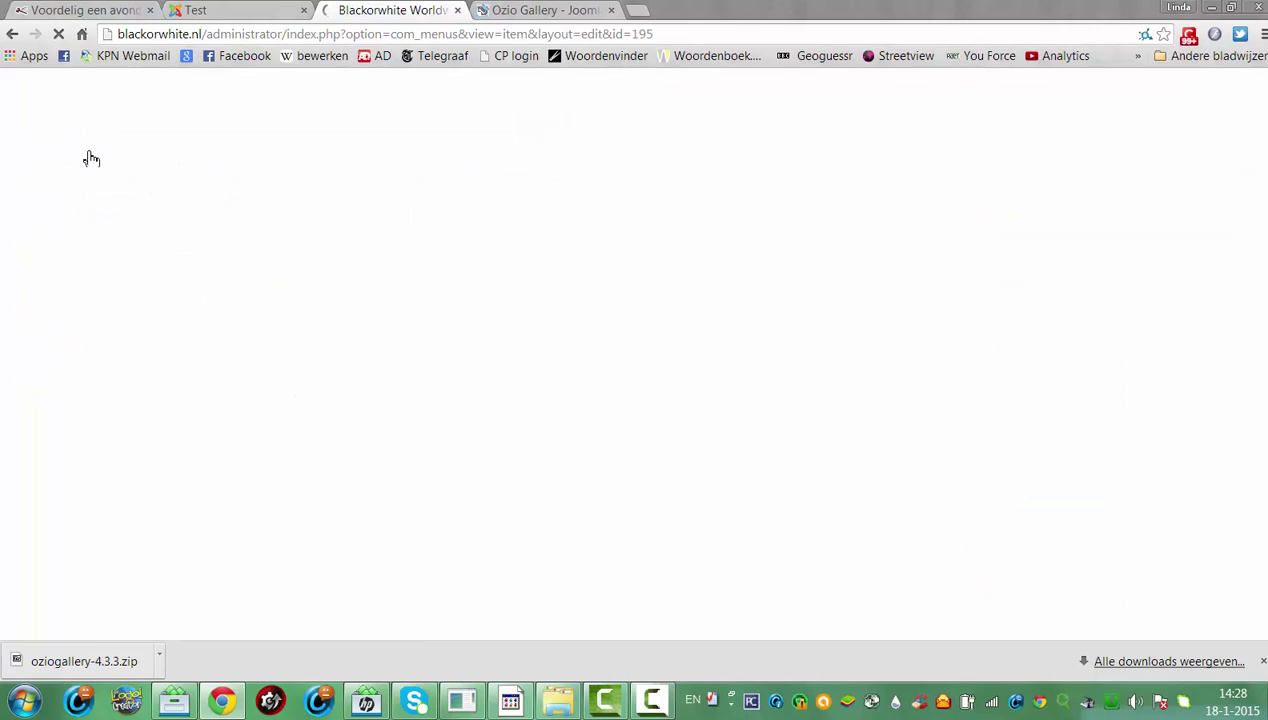
Reload the site's Test page to show the new slideshow gallery in place of the map.
{"action": "left_click", "coordinate": [185, 10]}
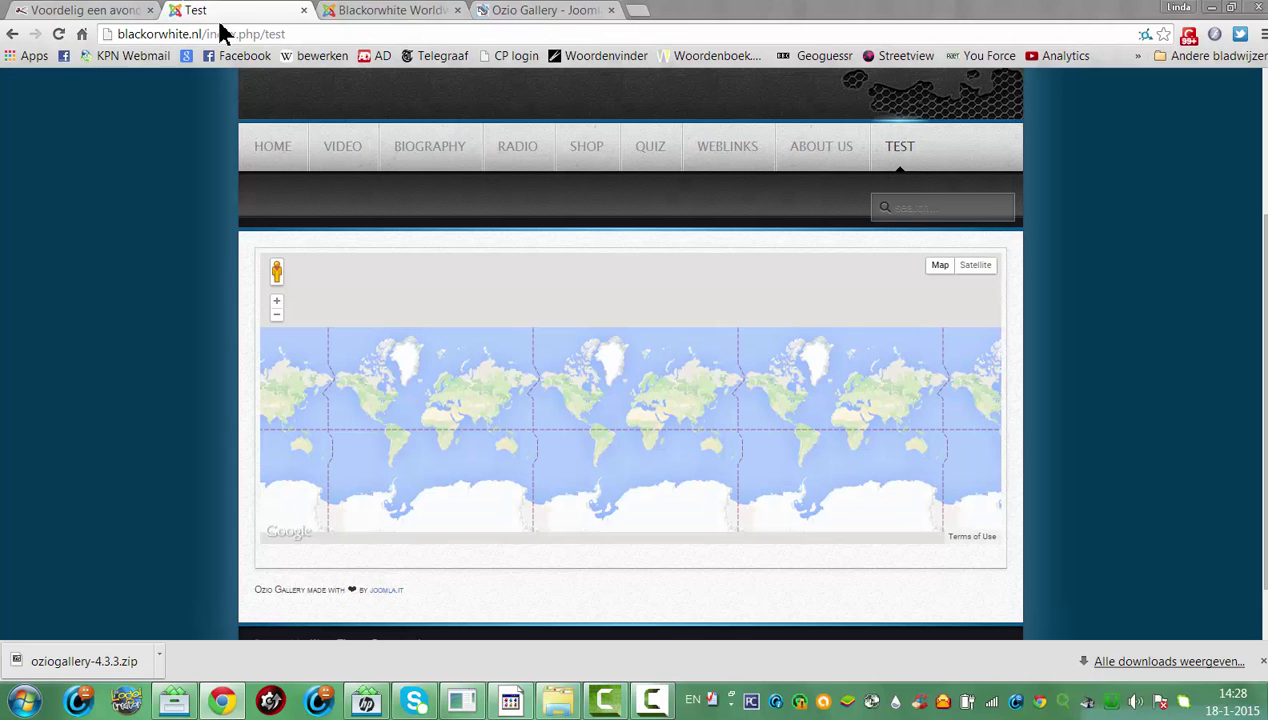
{"action": "left_click", "coordinate": [225, 33]}
{"action": "key", "text": "Return"}
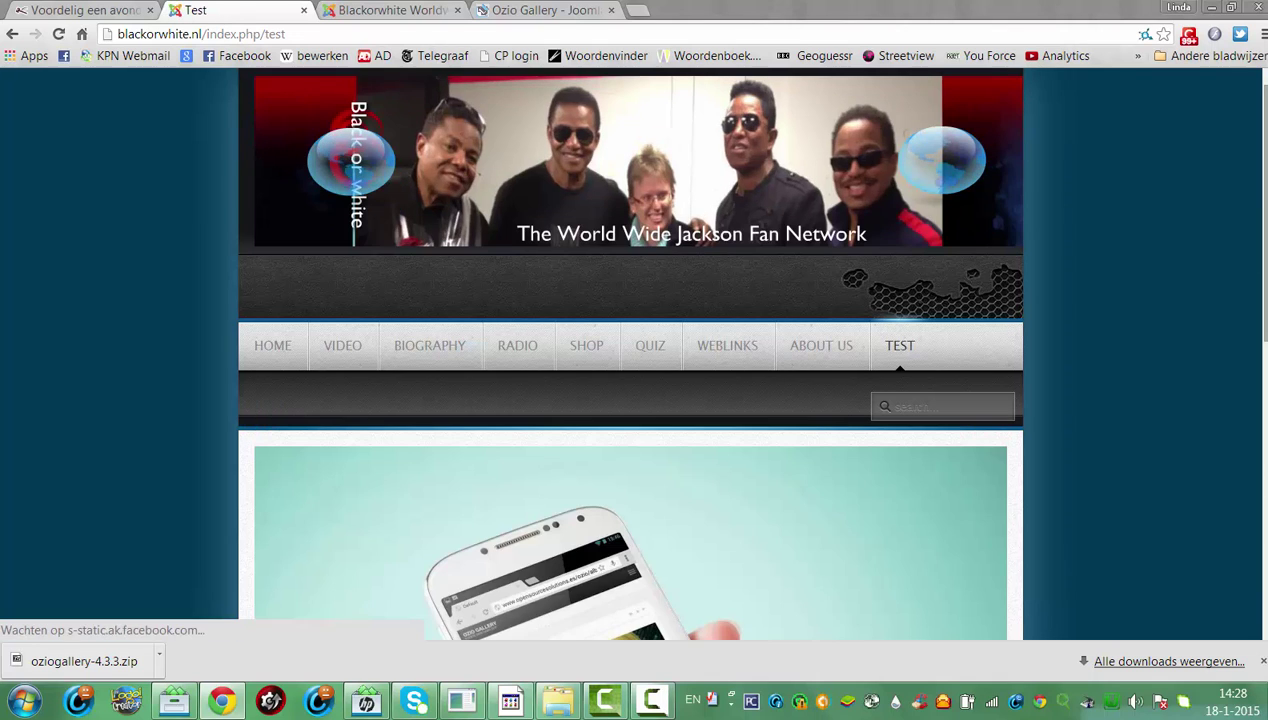
{"action": "scroll", "coordinate": [630, 350], "scroll_direction": "down", "scroll_amount": 5}
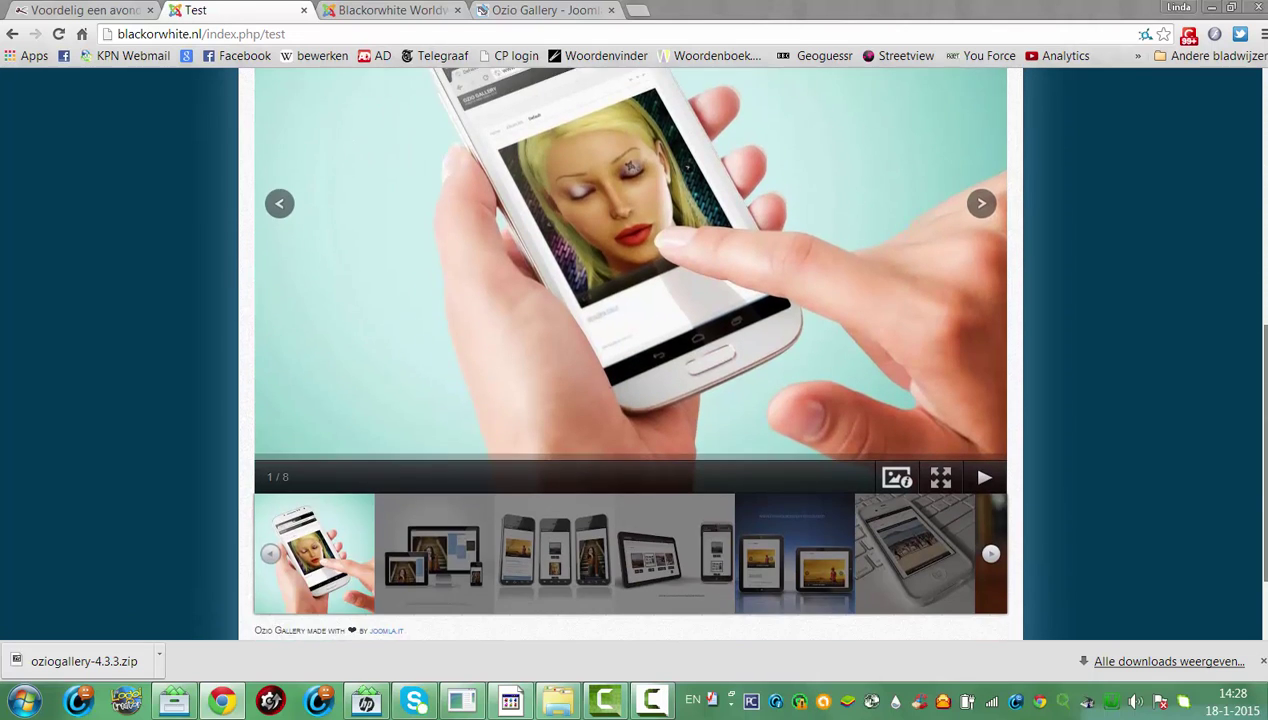
{"action": "scroll", "coordinate": [1258, 391], "scroll_direction": "down", "scroll_amount": 1}
{"action": "scroll", "coordinate": [1258, 391], "scroll_direction": "up", "scroll_amount": 3}
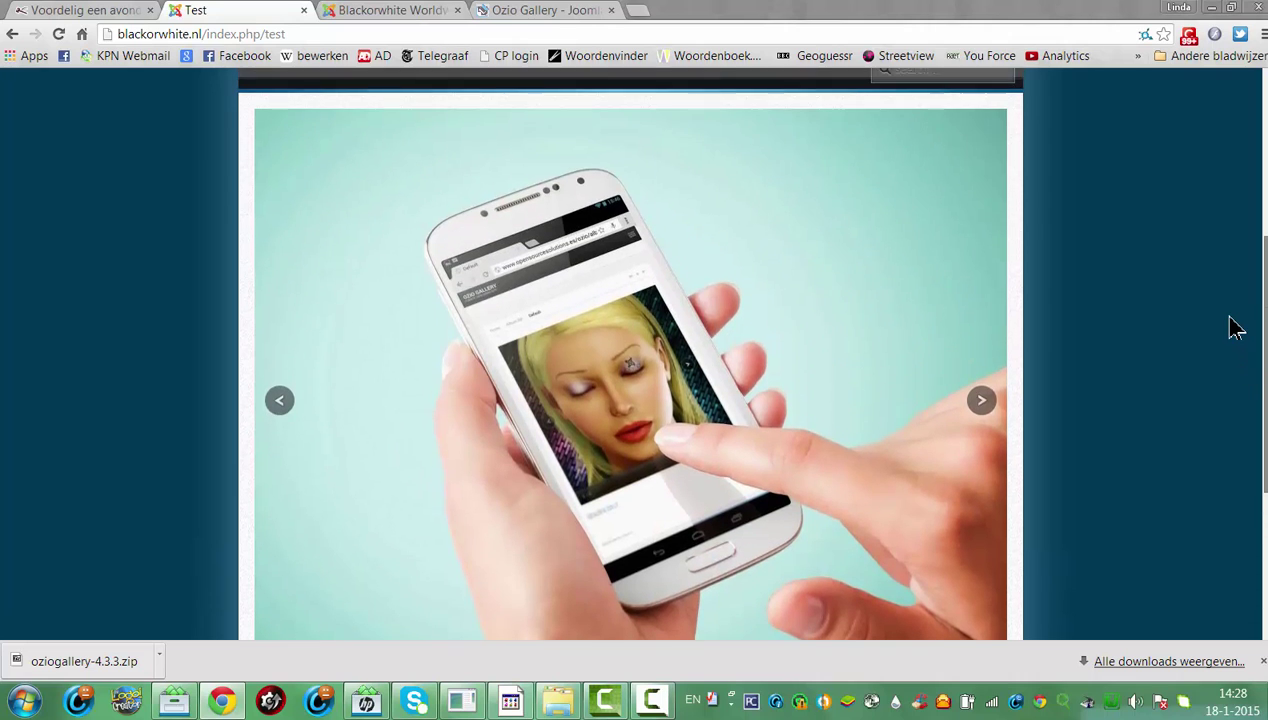
{"action": "scroll", "coordinate": [1231, 330], "scroll_direction": "up", "scroll_amount": 2}
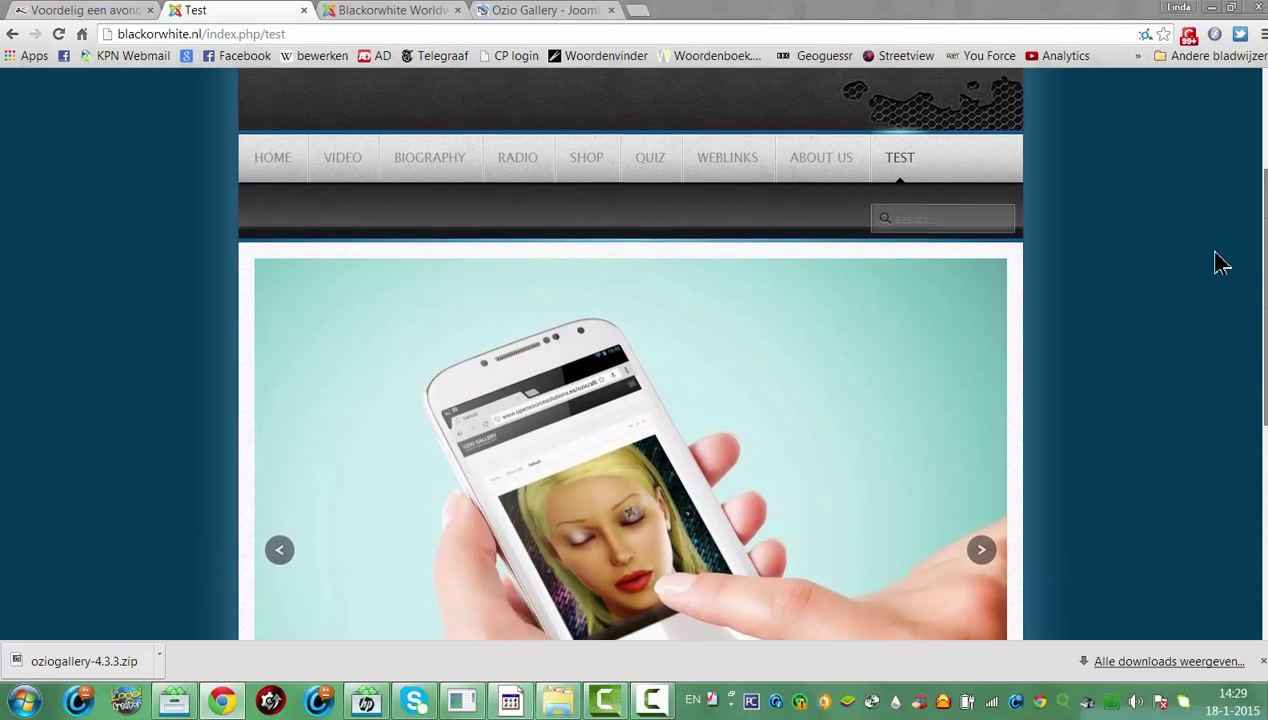
Advance the slideshow seven photos using the gallery's right arrow.
{"action": "left_click", "coordinate": [982, 546]}
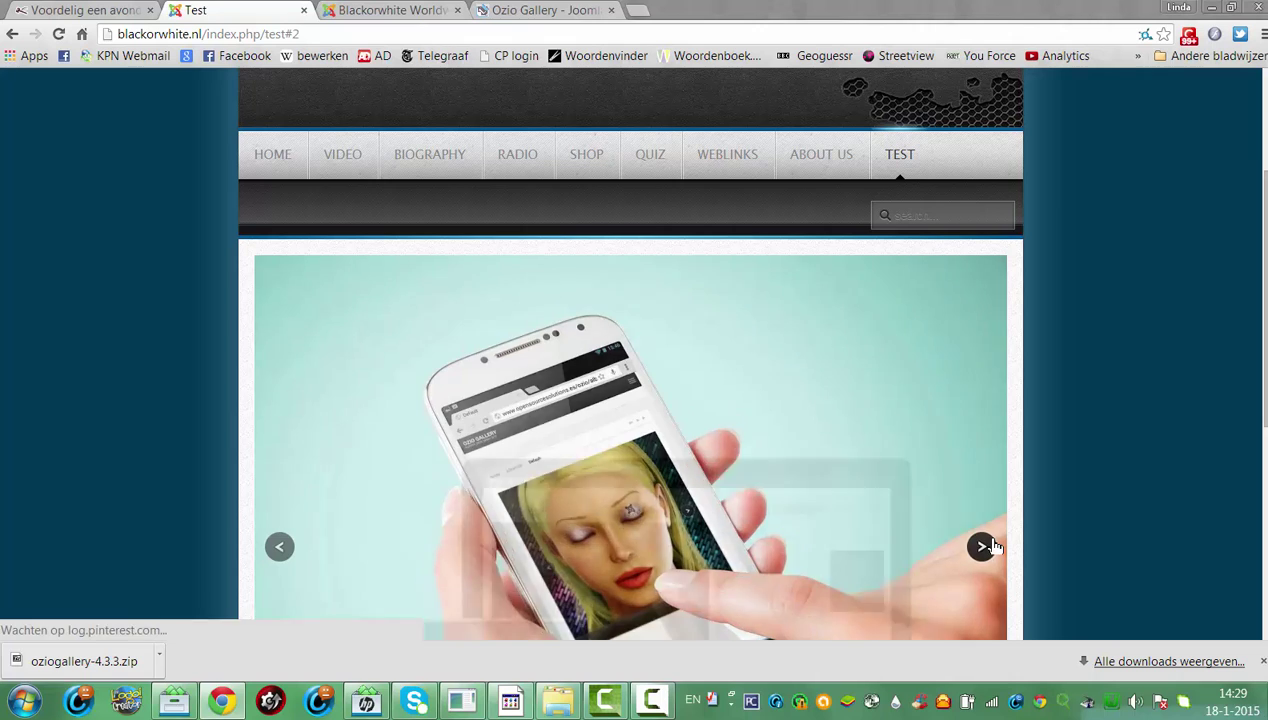
{"action": "scroll", "coordinate": [1264, 378], "scroll_direction": "down", "scroll_amount": 3}
{"action": "scroll", "coordinate": [1266, 378], "scroll_direction": "up", "scroll_amount": 1}
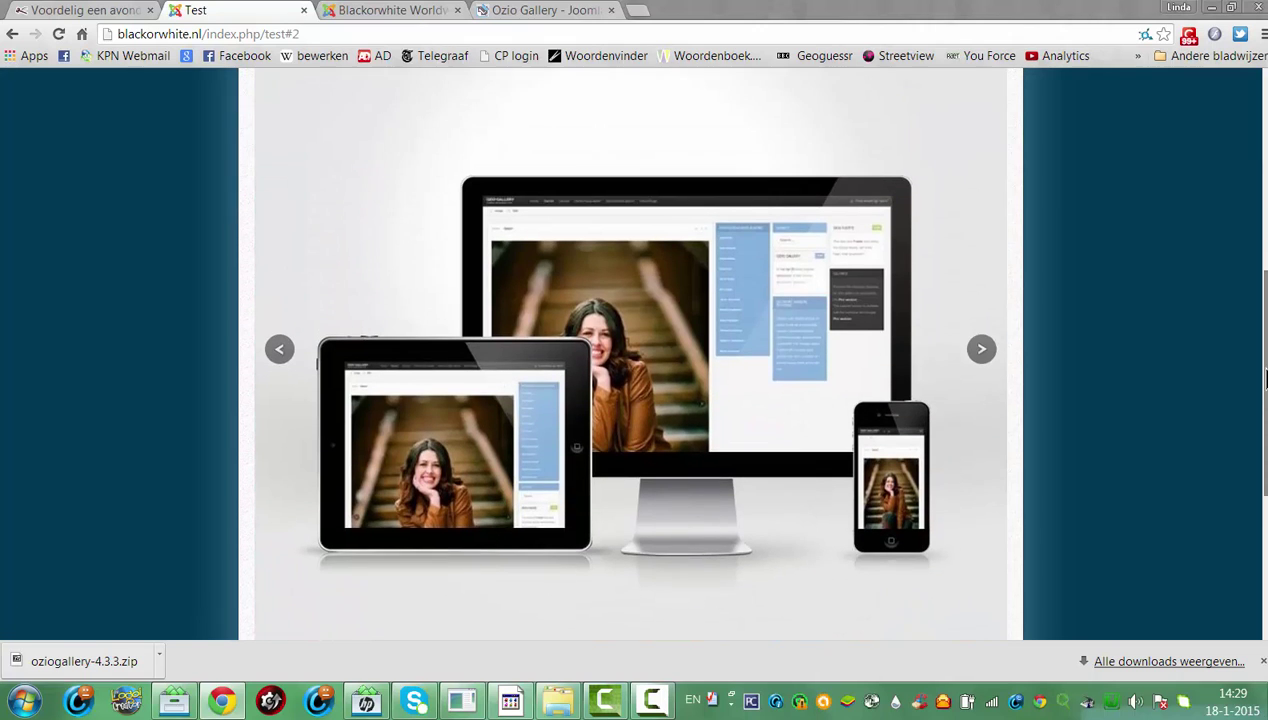
{"action": "left_click", "coordinate": [982, 372]}
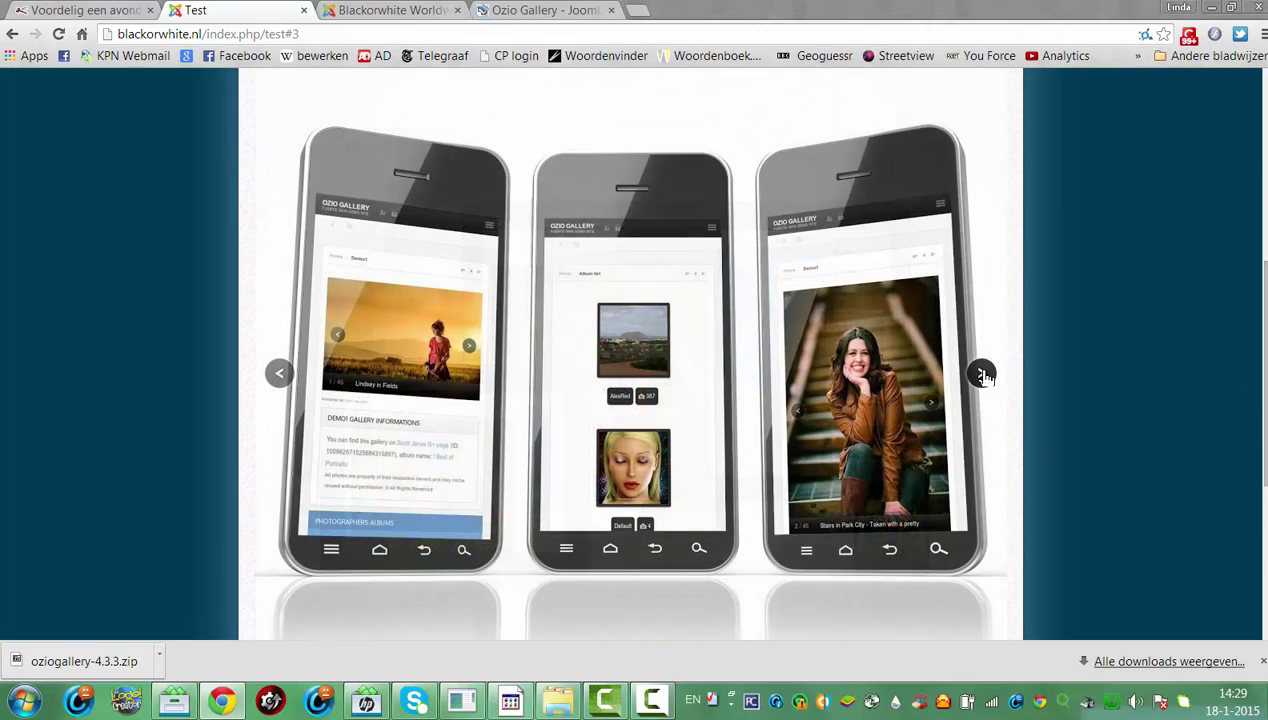
{"action": "left_click", "coordinate": [982, 374]}
{"action": "left_click", "coordinate": [982, 374]}
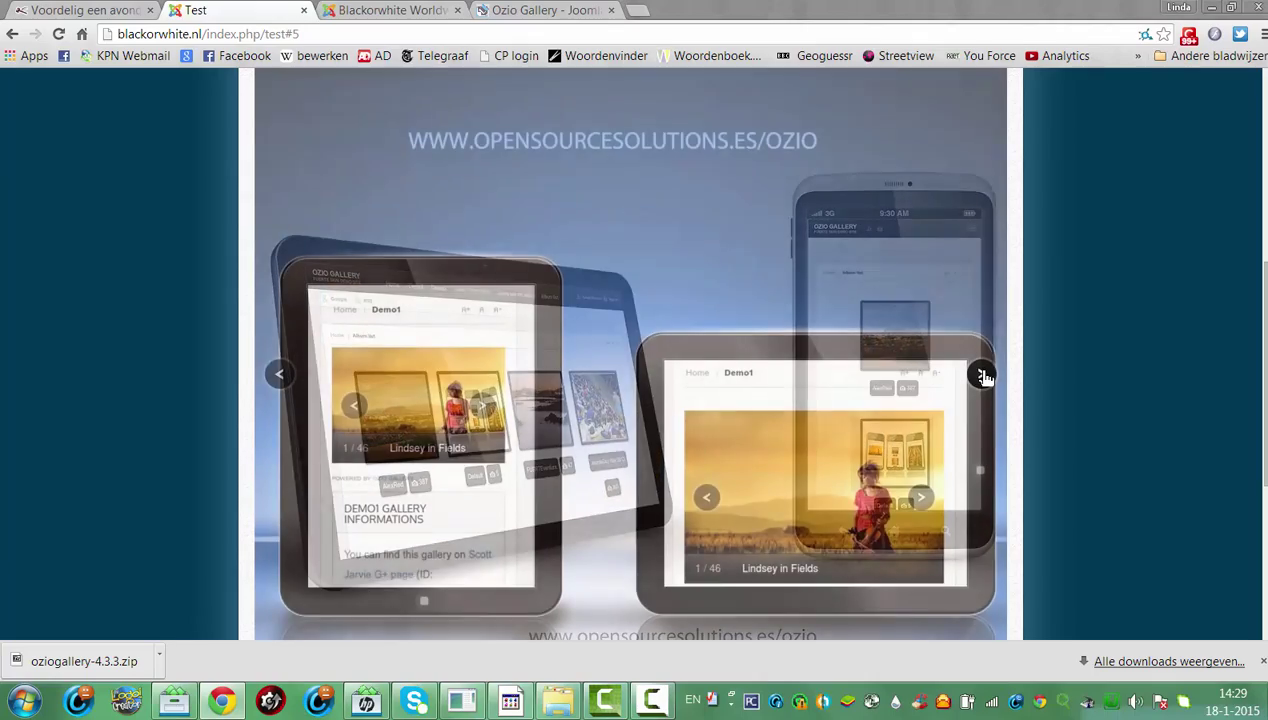
{"action": "left_click", "coordinate": [982, 374]}
{"action": "left_click", "coordinate": [982, 374]}
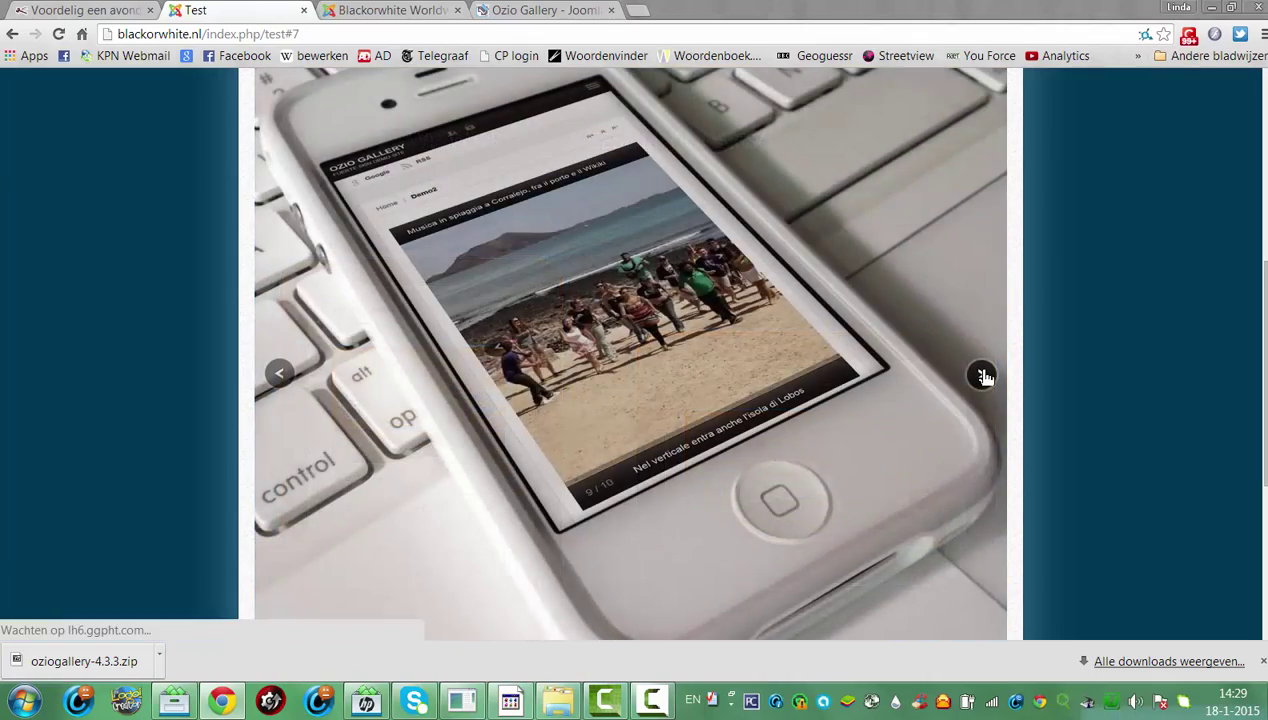
{"action": "left_click", "coordinate": [982, 374]}
{"action": "scroll", "coordinate": [1255, 172], "scroll_direction": "up", "scroll_amount": 2}
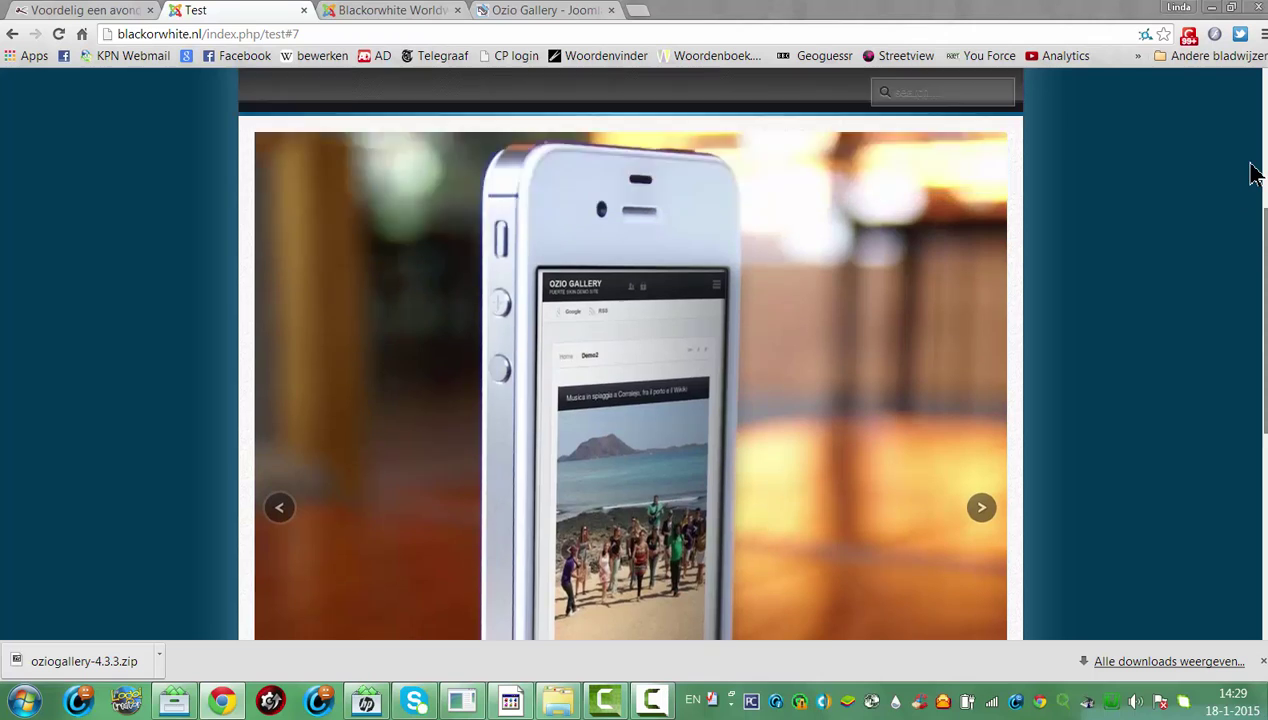
{"action": "scroll", "coordinate": [1255, 172], "scroll_direction": "up", "scroll_amount": 3}
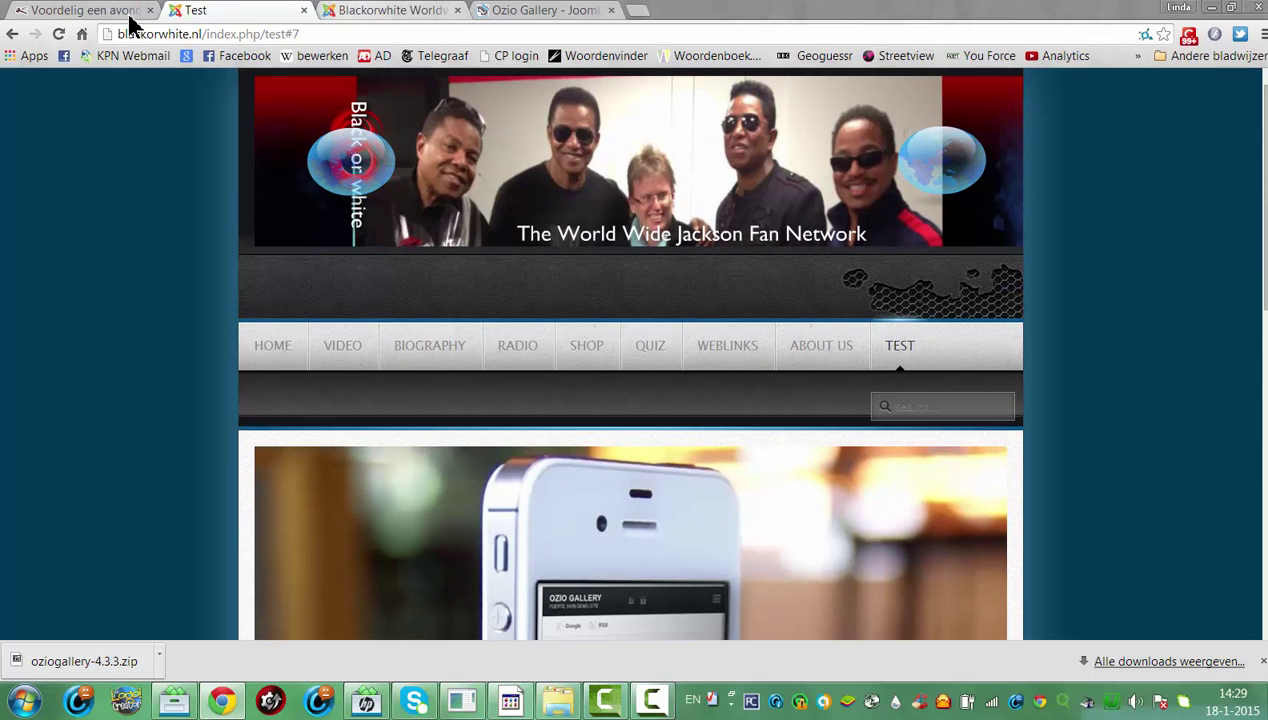
Change the Test menu item's type to Ozio Gallery 4 Skin Nano and save it.
{"action": "left_click", "coordinate": [362, 17]}
{"action": "left_click", "coordinate": [322, 328]}
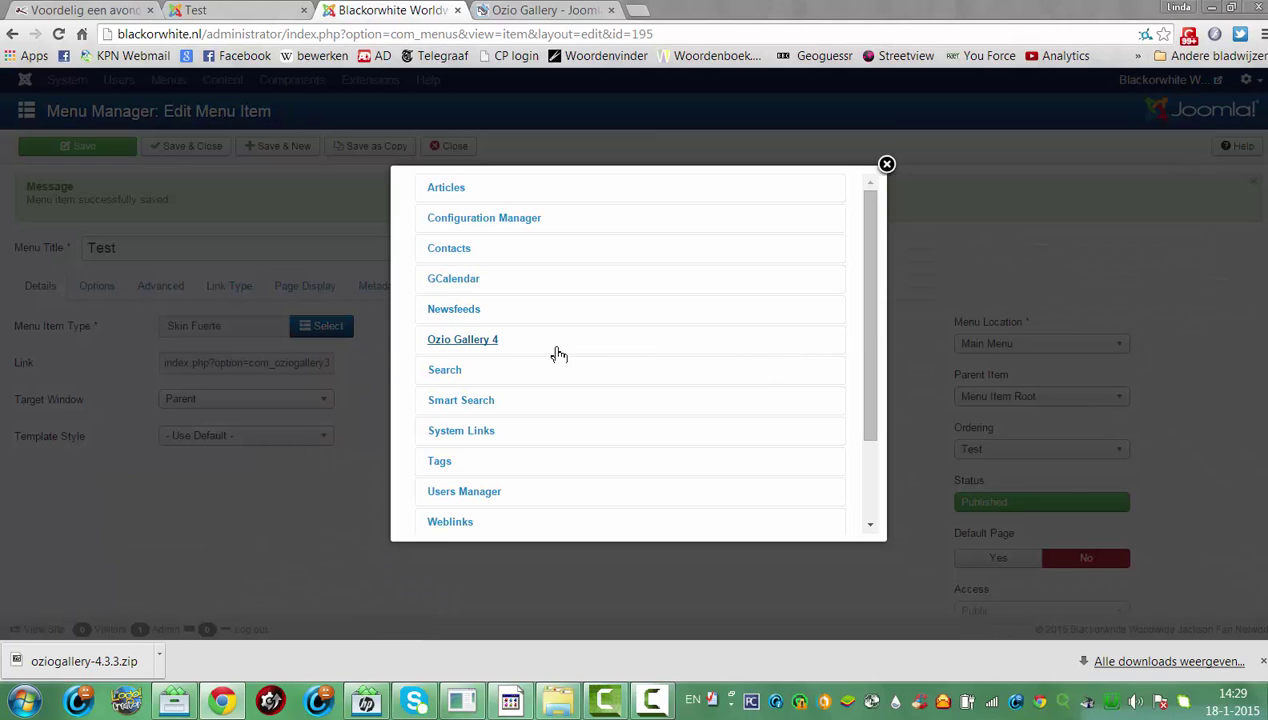
{"action": "left_click", "coordinate": [529, 348]}
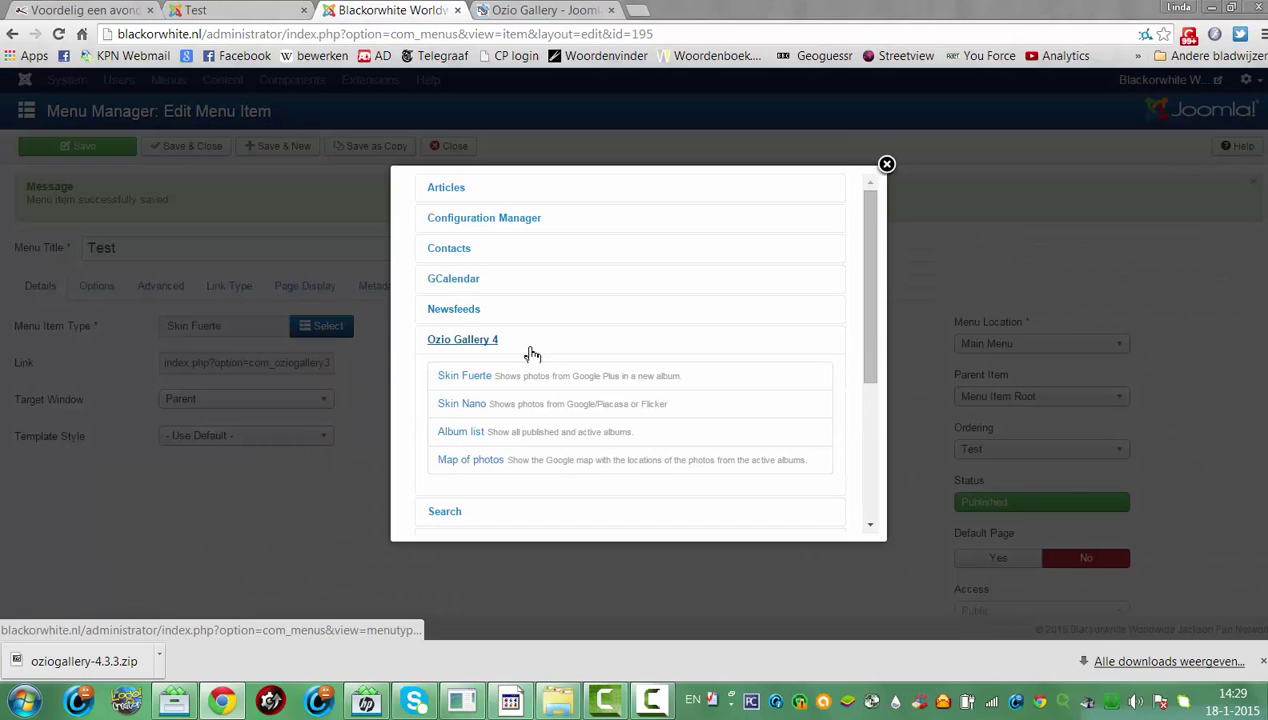
{"action": "left_click", "coordinate": [463, 404]}
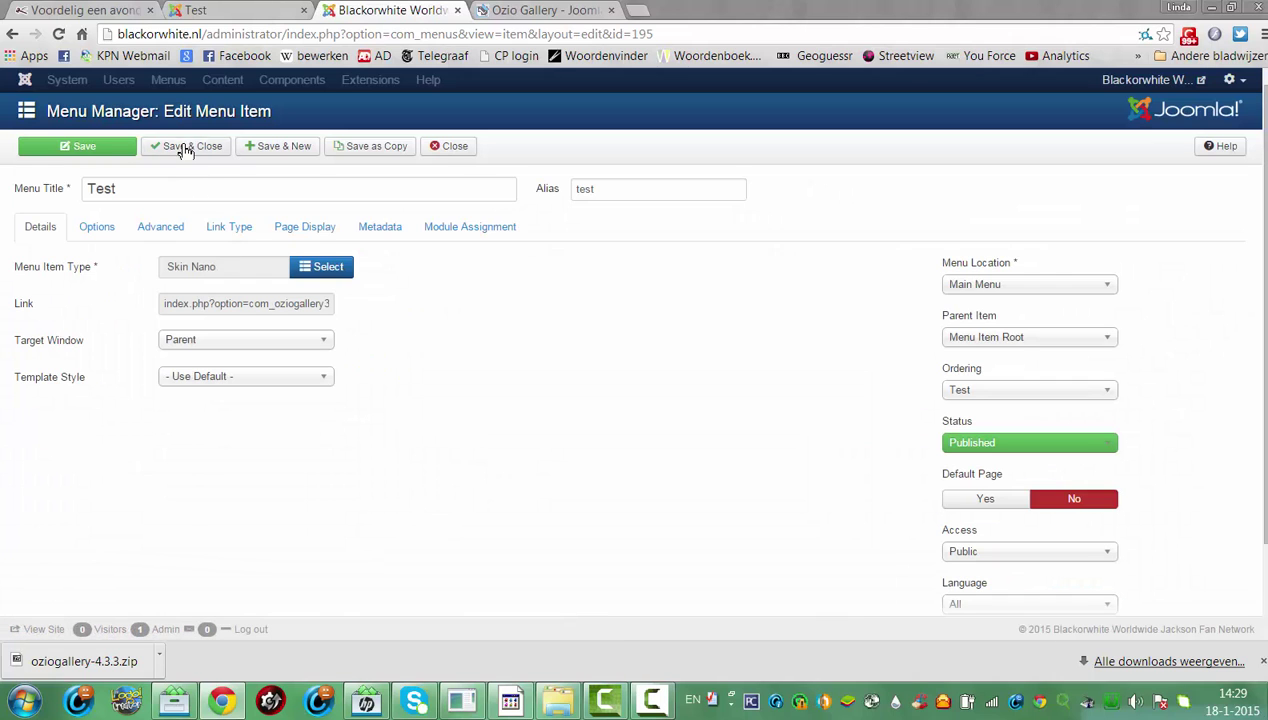
{"action": "left_click", "coordinate": [174, 150]}
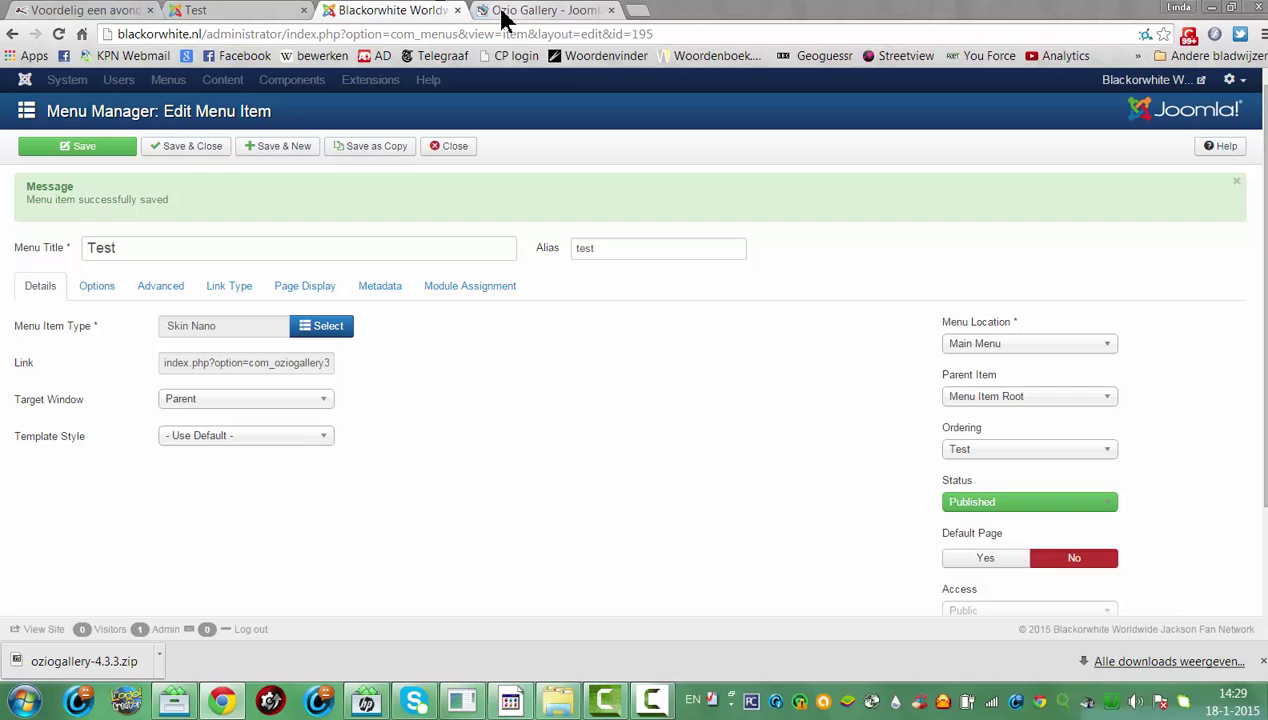
Reload the front-end Test page so it displays the Ozio gallery.
{"action": "left_click", "coordinate": [490, 18]}
{"action": "left_click", "coordinate": [193, 14]}
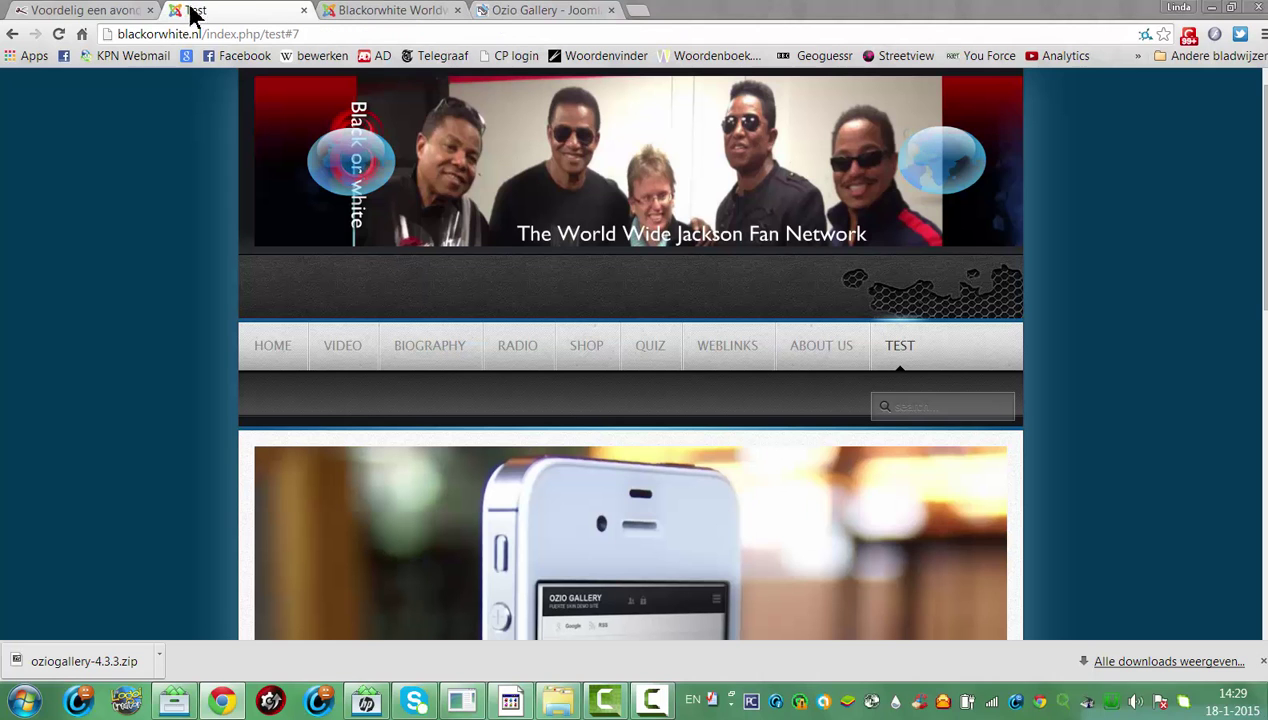
{"action": "left_click", "coordinate": [226, 34]}
{"action": "key", "text": "Return"}
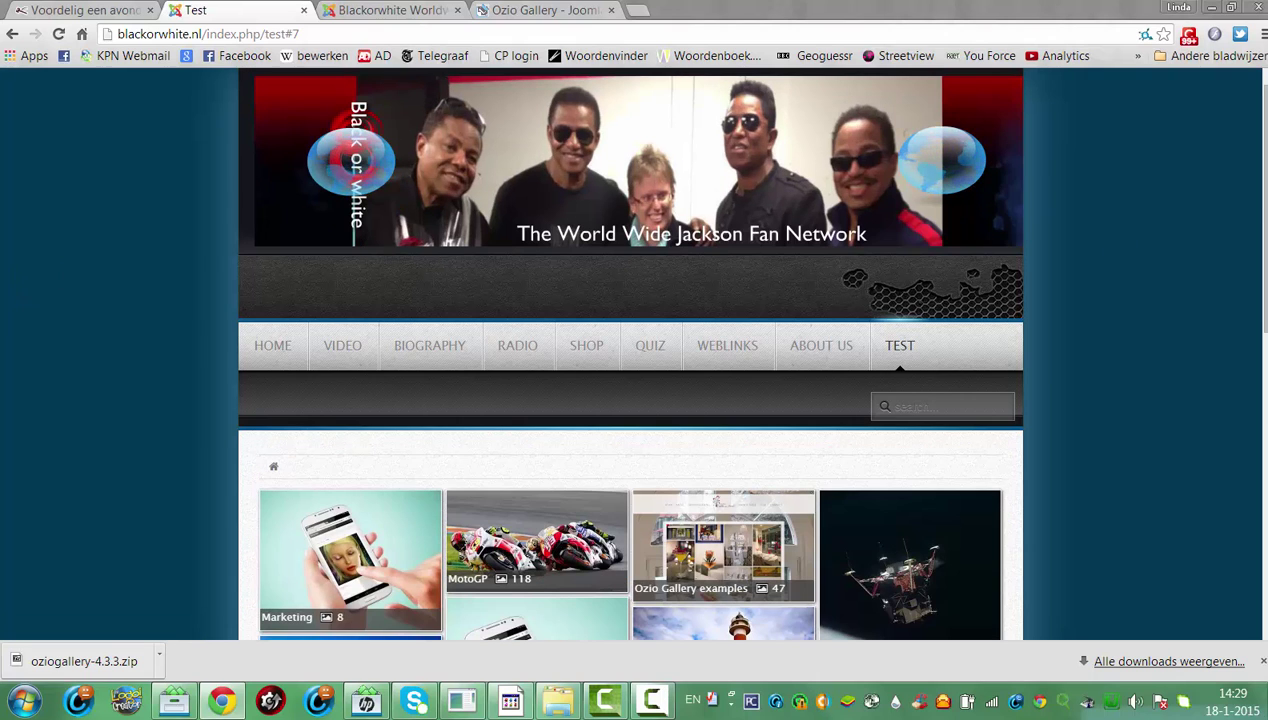
Scroll through the Nano grid of photo albums such as Marketing, MotoGP and Apollo 11.
{"action": "scroll", "coordinate": [363, 245], "scroll_direction": "down", "scroll_amount": 4}
{"action": "scroll", "coordinate": [630, 350], "scroll_direction": "down", "scroll_amount": 3}
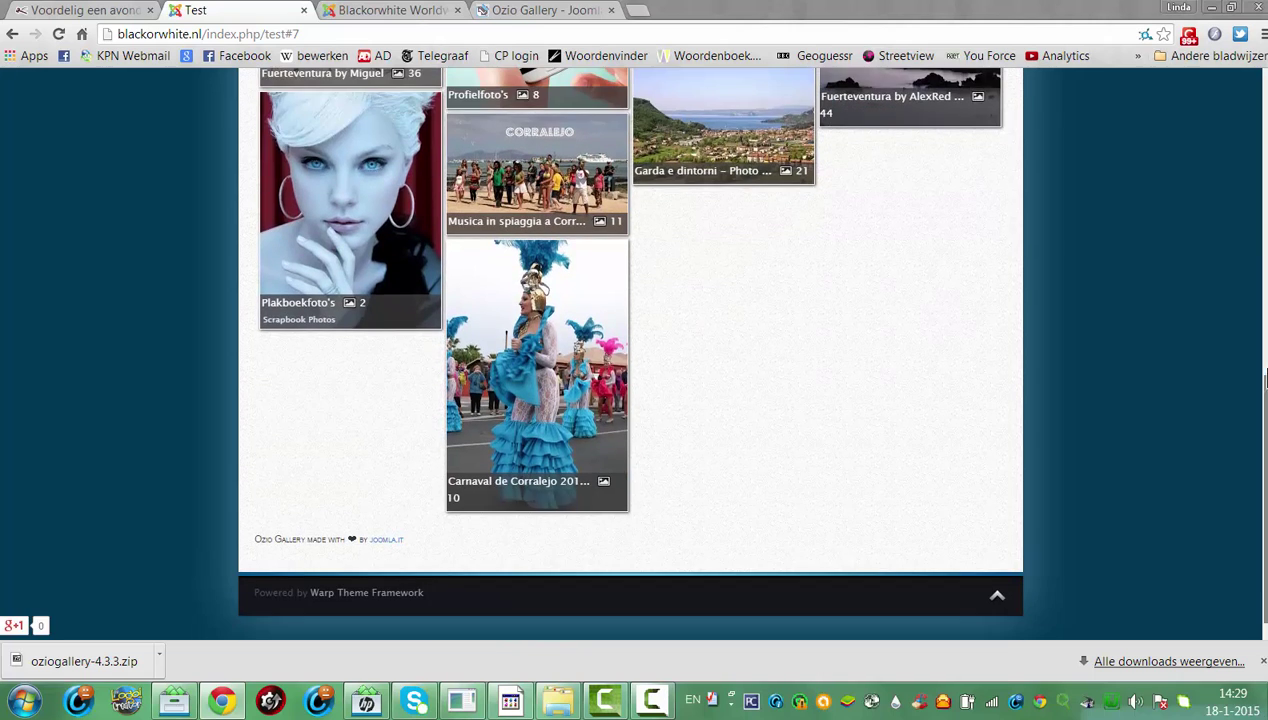
{"action": "left_click_drag", "start_coordinate": [1265, 378], "coordinate": [1264, 300]}
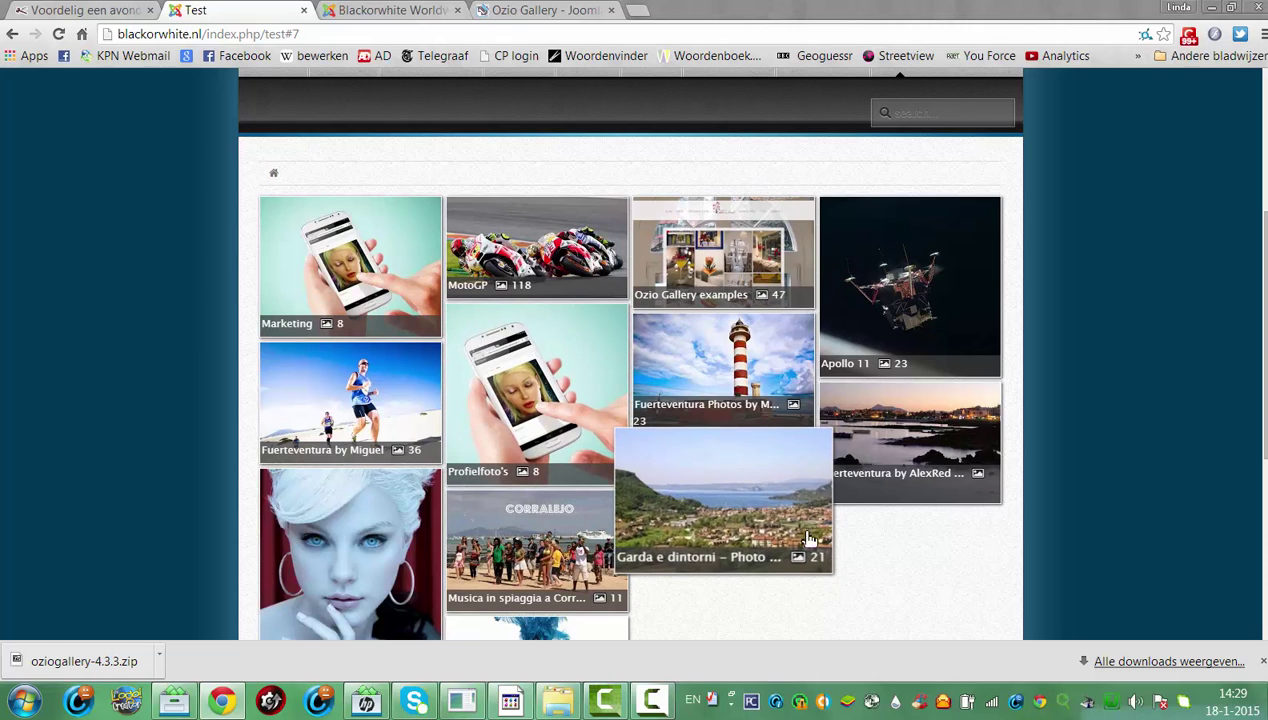
{"action": "scroll", "coordinate": [1256, 363], "scroll_direction": "down", "scroll_amount": 1}
{"action": "scroll", "coordinate": [1256, 367], "scroll_direction": "down", "scroll_amount": 4}
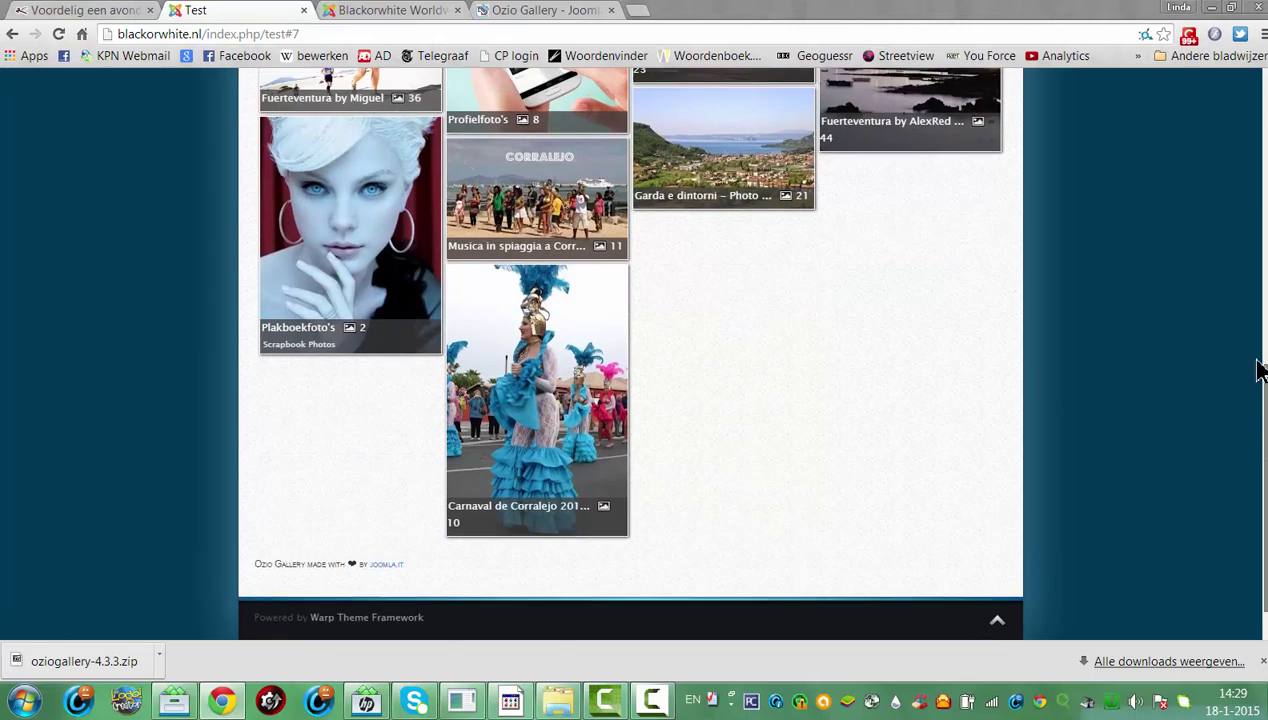
{"action": "scroll", "coordinate": [1205, 215], "scroll_direction": "up", "scroll_amount": 8}
{"action": "scroll", "coordinate": [1205, 215], "scroll_direction": "down", "scroll_amount": 4}
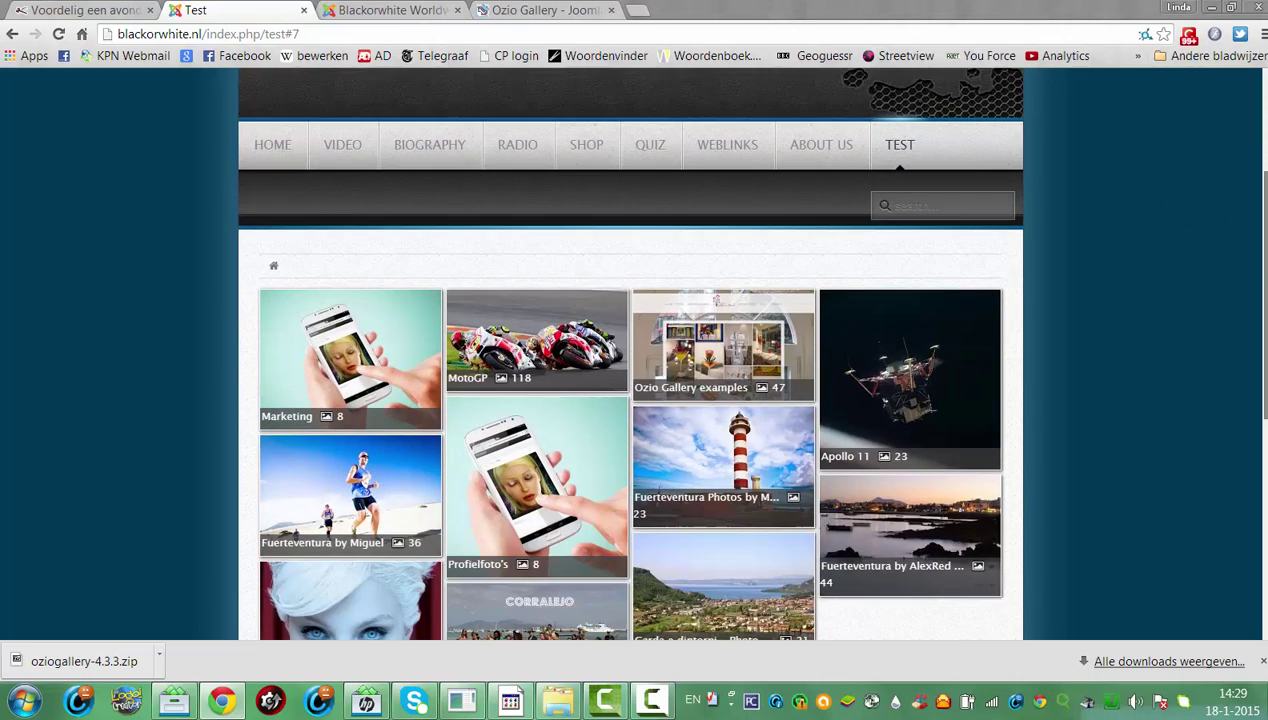
{"action": "scroll", "coordinate": [1260, 311], "scroll_direction": "down", "scroll_amount": 1}
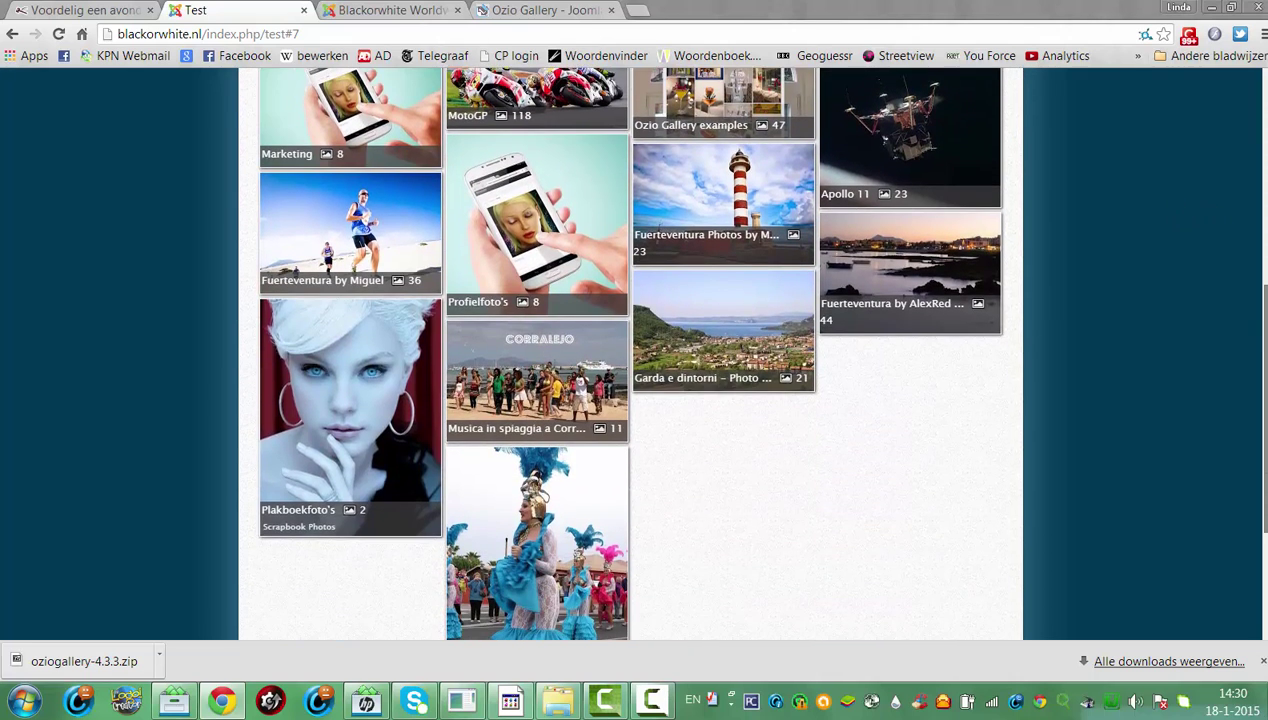
{"action": "scroll", "coordinate": [1260, 311], "scroll_direction": "up", "scroll_amount": 2}
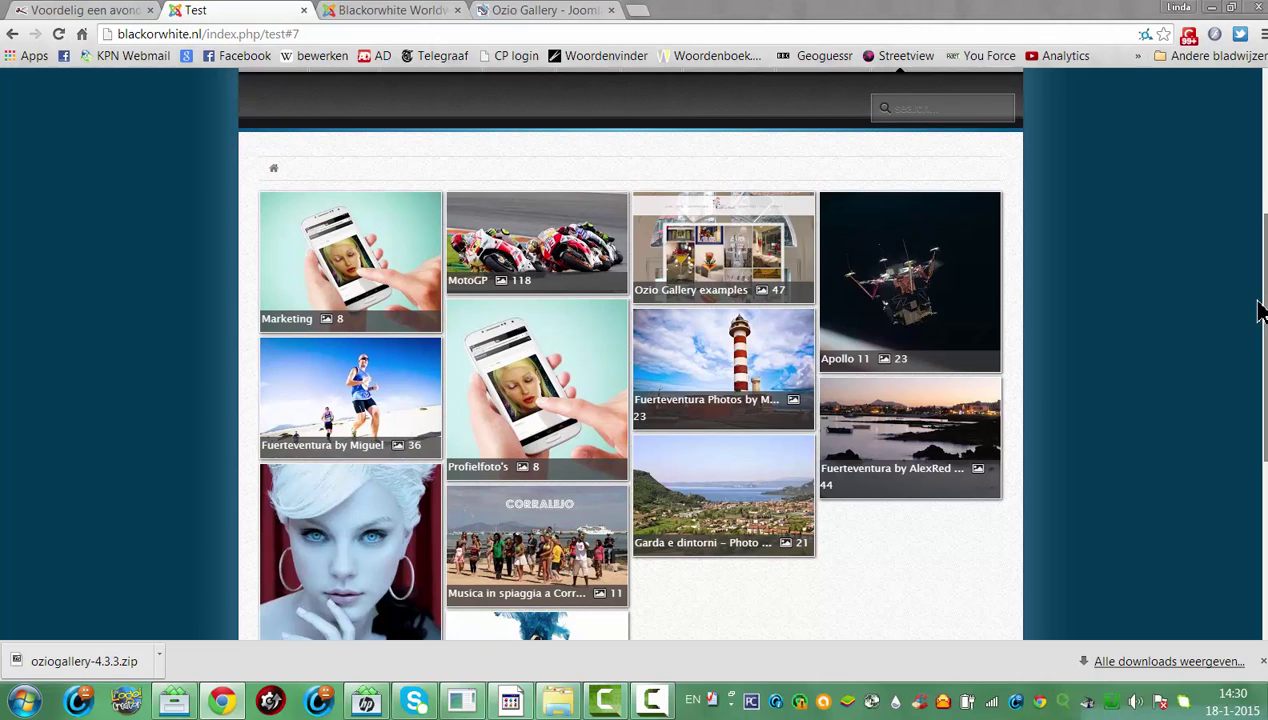
{"action": "scroll", "coordinate": [1262, 303], "scroll_direction": "down", "scroll_amount": 1}
{"action": "scroll", "coordinate": [1262, 352], "scroll_direction": "up", "scroll_amount": 3}
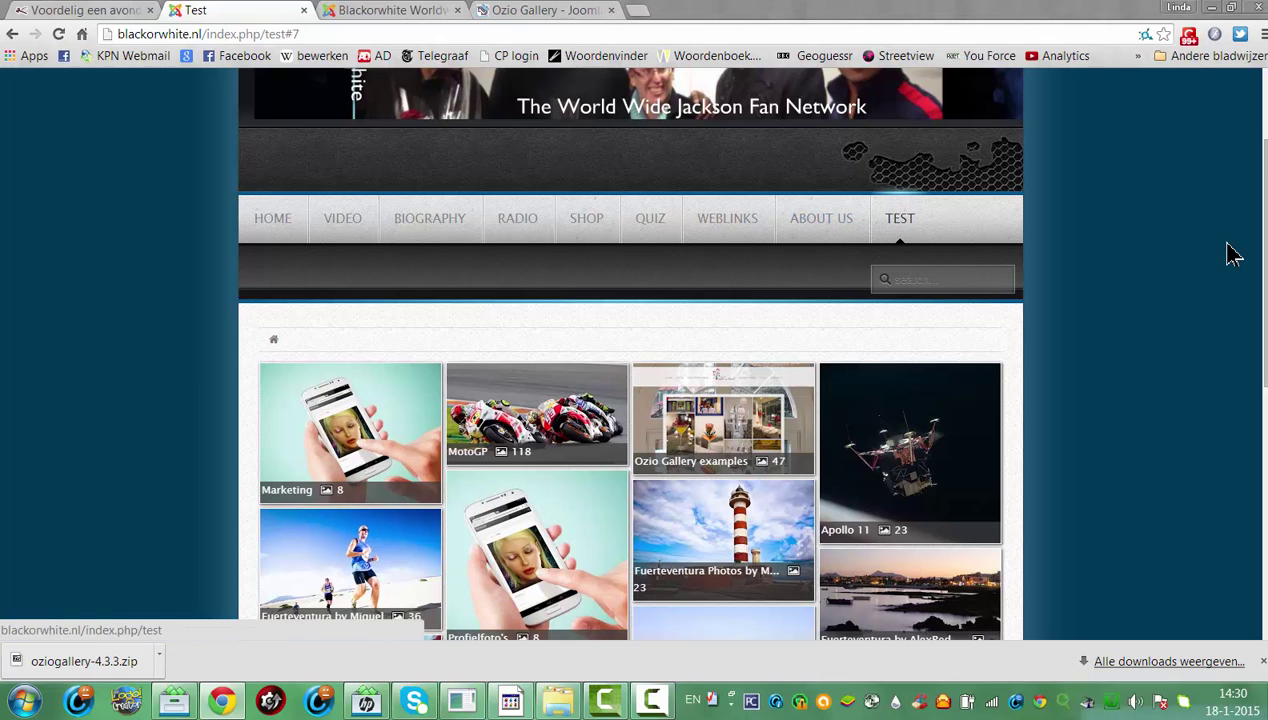
{"action": "scroll", "coordinate": [1260, 305], "scroll_direction": "down", "scroll_amount": 3}
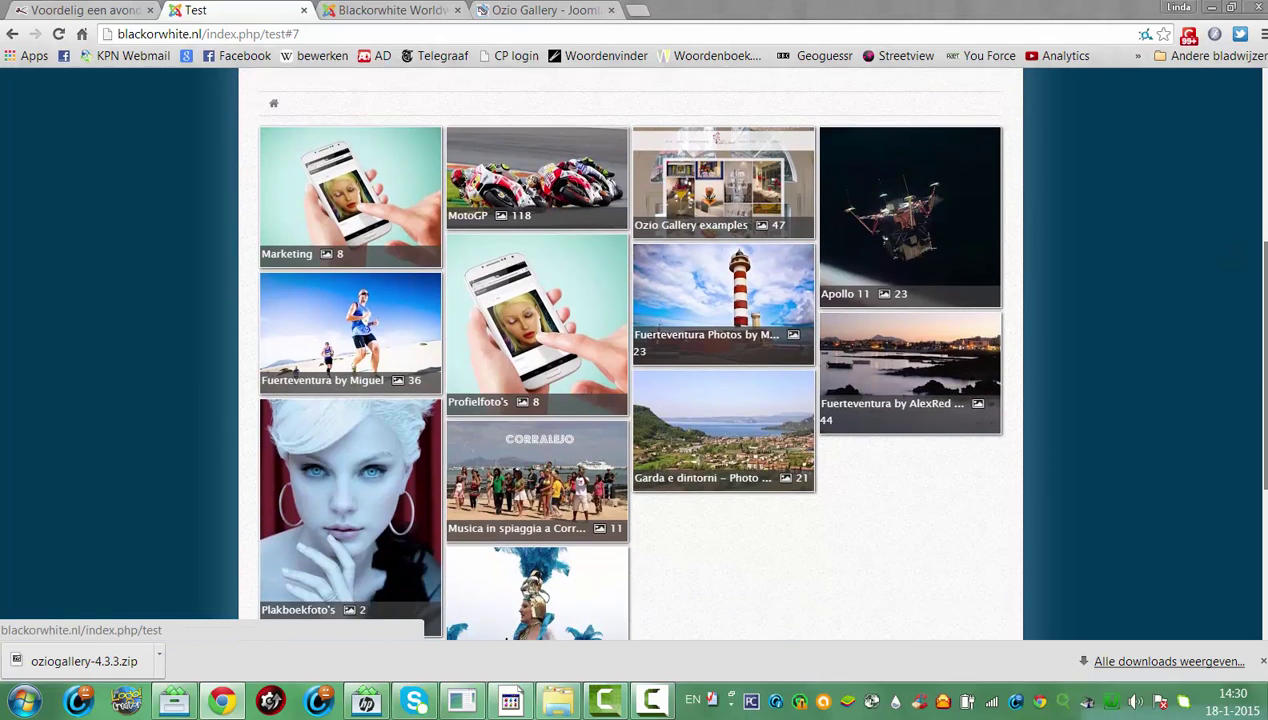
{"action": "scroll", "coordinate": [1260, 305], "scroll_direction": "up", "scroll_amount": 4}
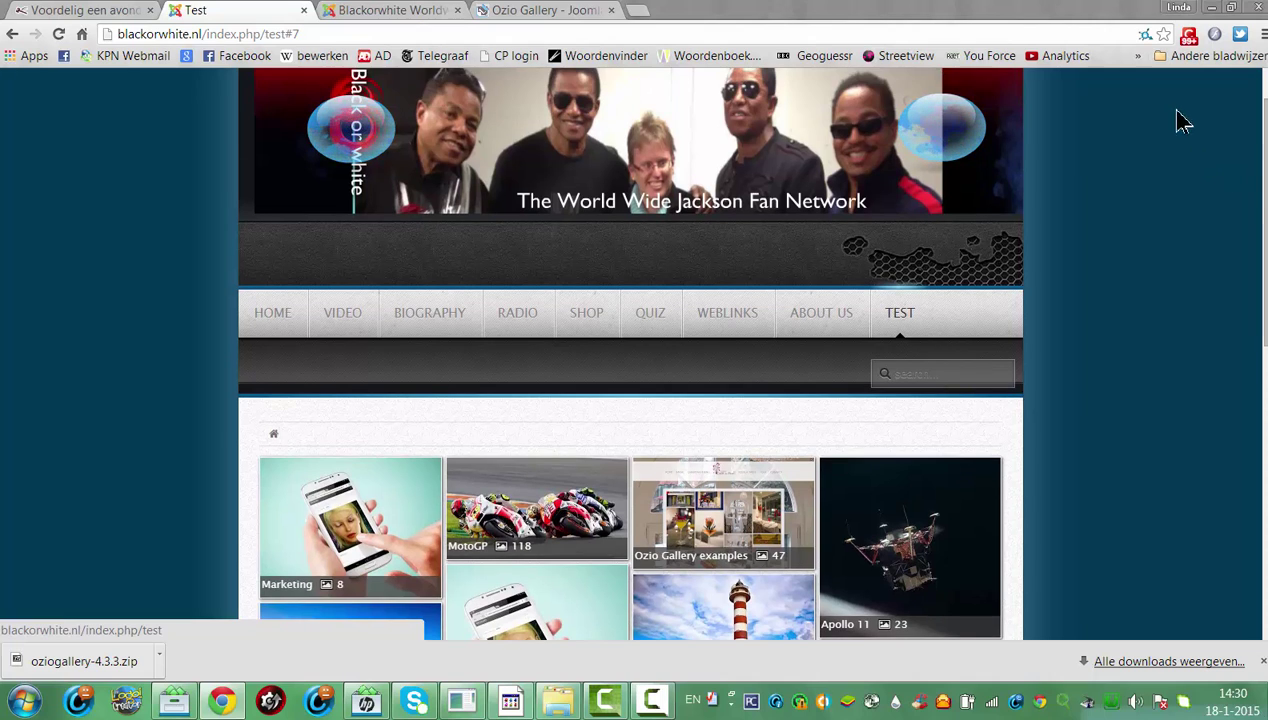
Load google.com in a new browser tab.
{"action": "left_click", "coordinate": [636, 11]}
{"action": "type", "text": "goo"}
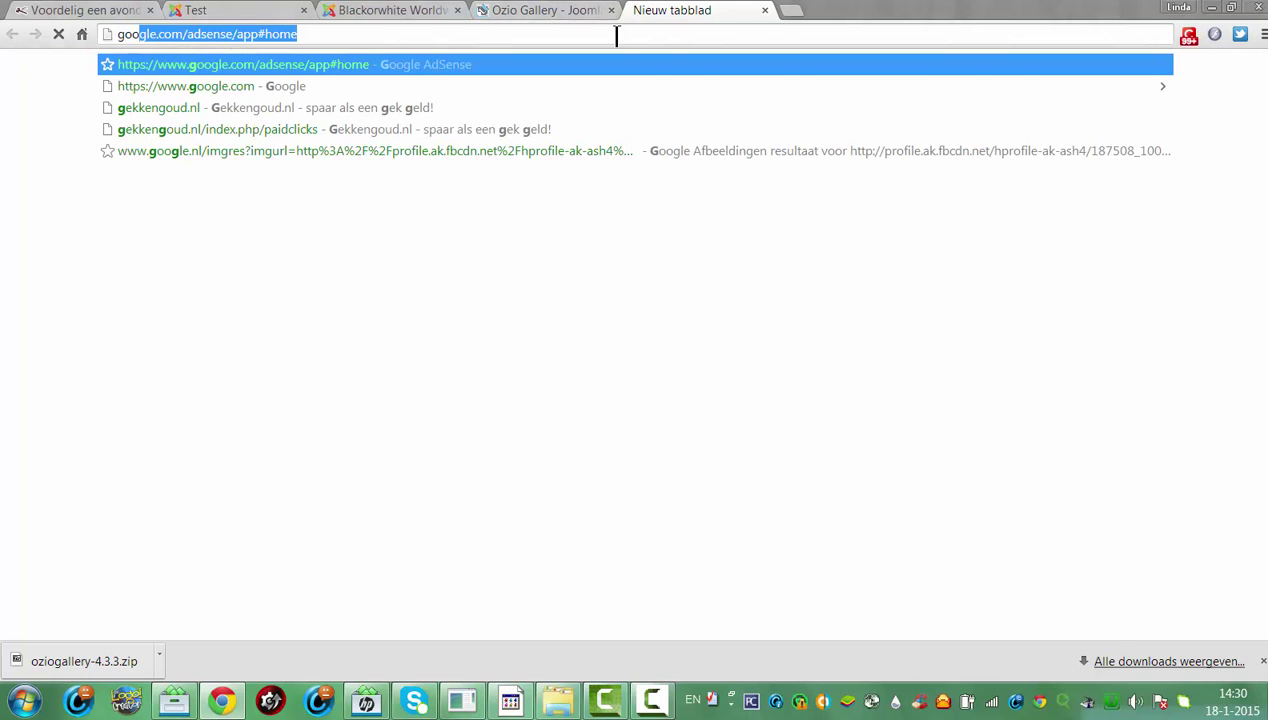
{"action": "type", "text": "gle.com/"}
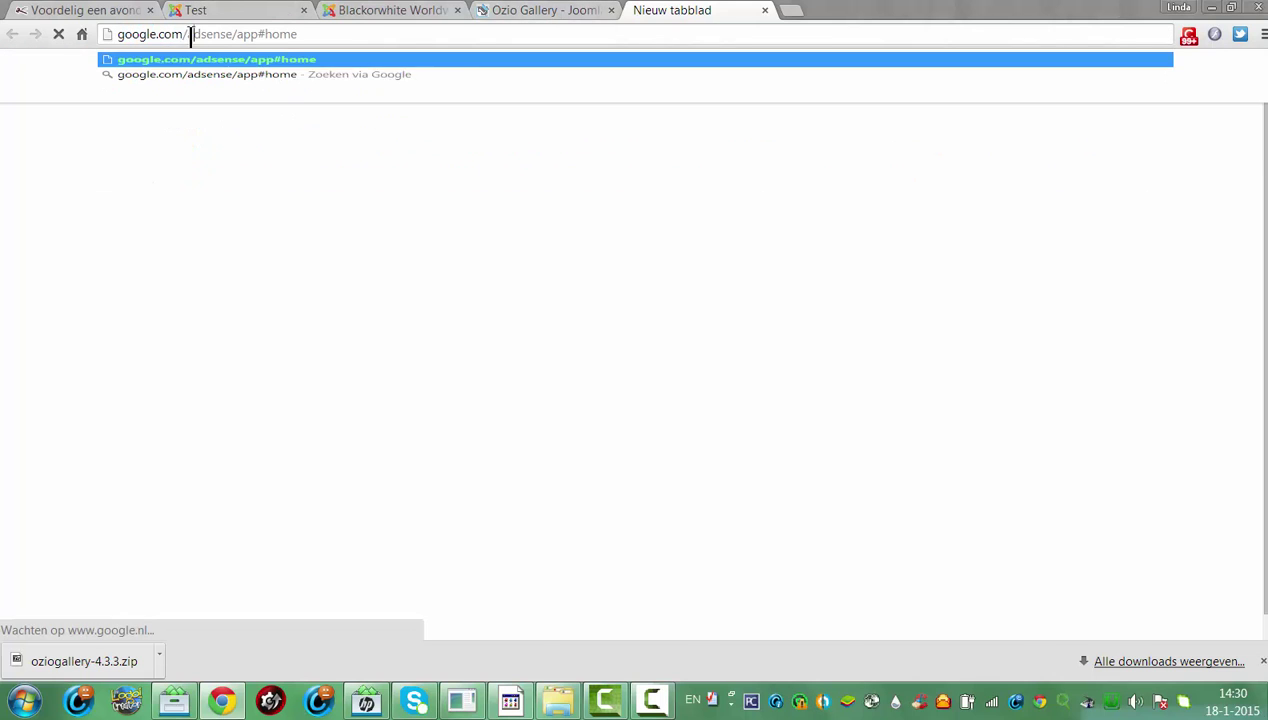
{"action": "key", "text": "BackSpace"}
{"action": "key", "text": "BackSpace"}
{"action": "key", "text": "Return"}
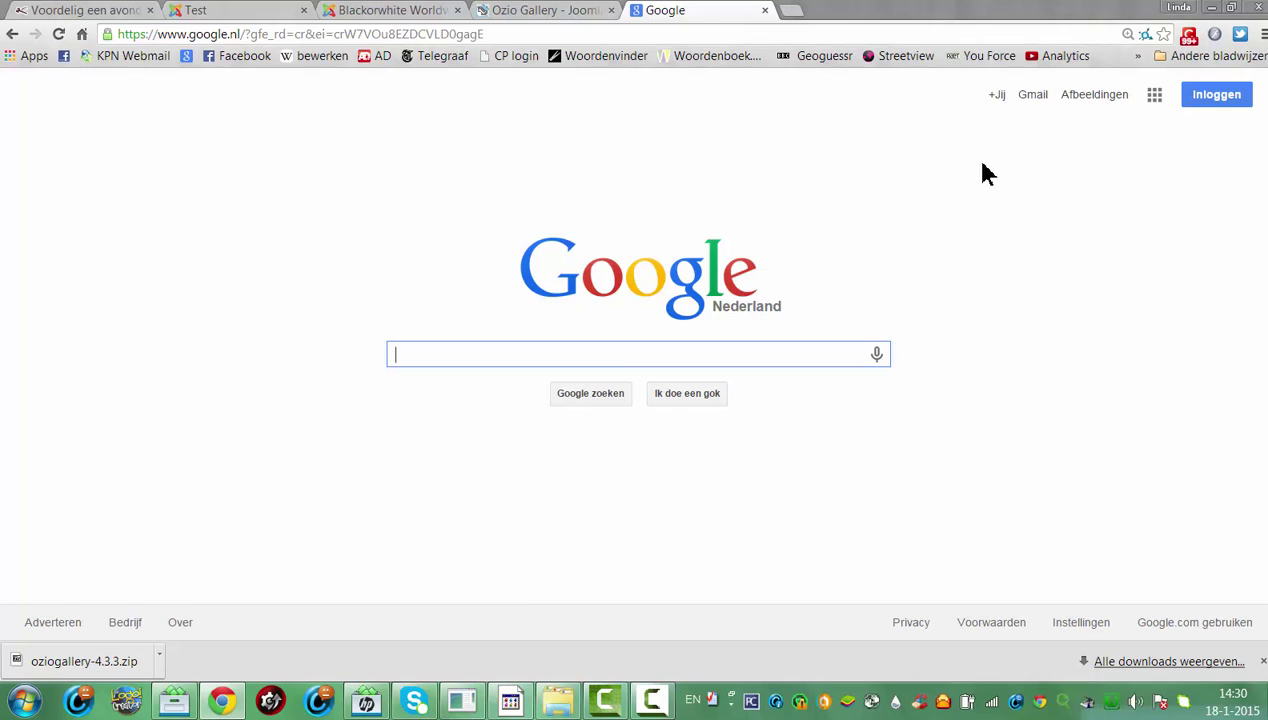
Sign in to Google and open the Google Account settings page from the avatar menu.
{"action": "left_click", "coordinate": [1186, 99]}
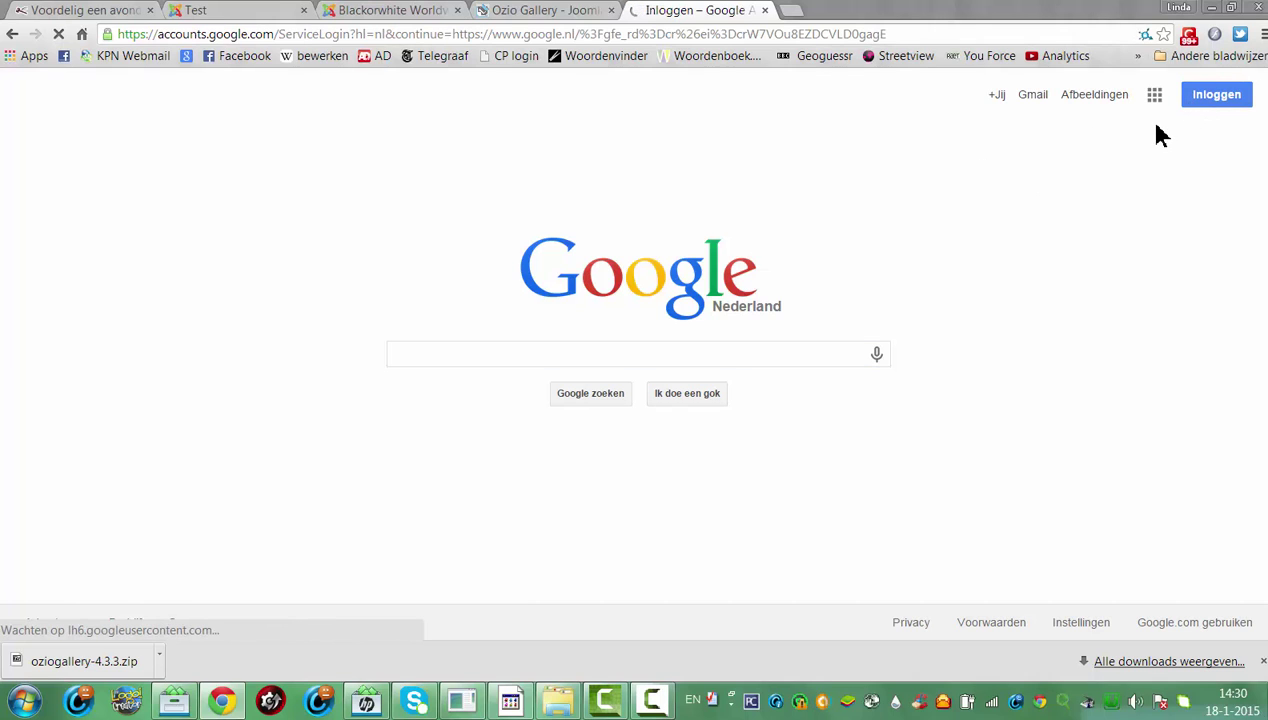
{"action": "left_click", "coordinate": [677, 386]}
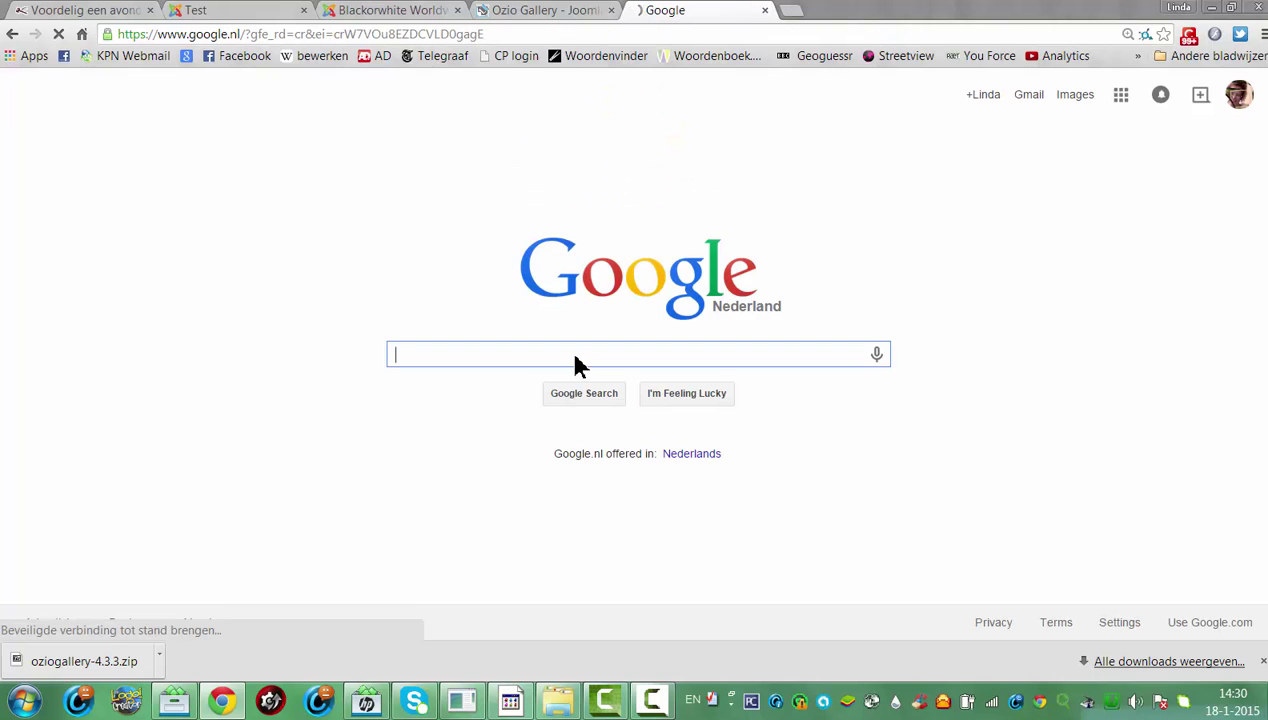
{"action": "left_click", "coordinate": [1078, 104]}
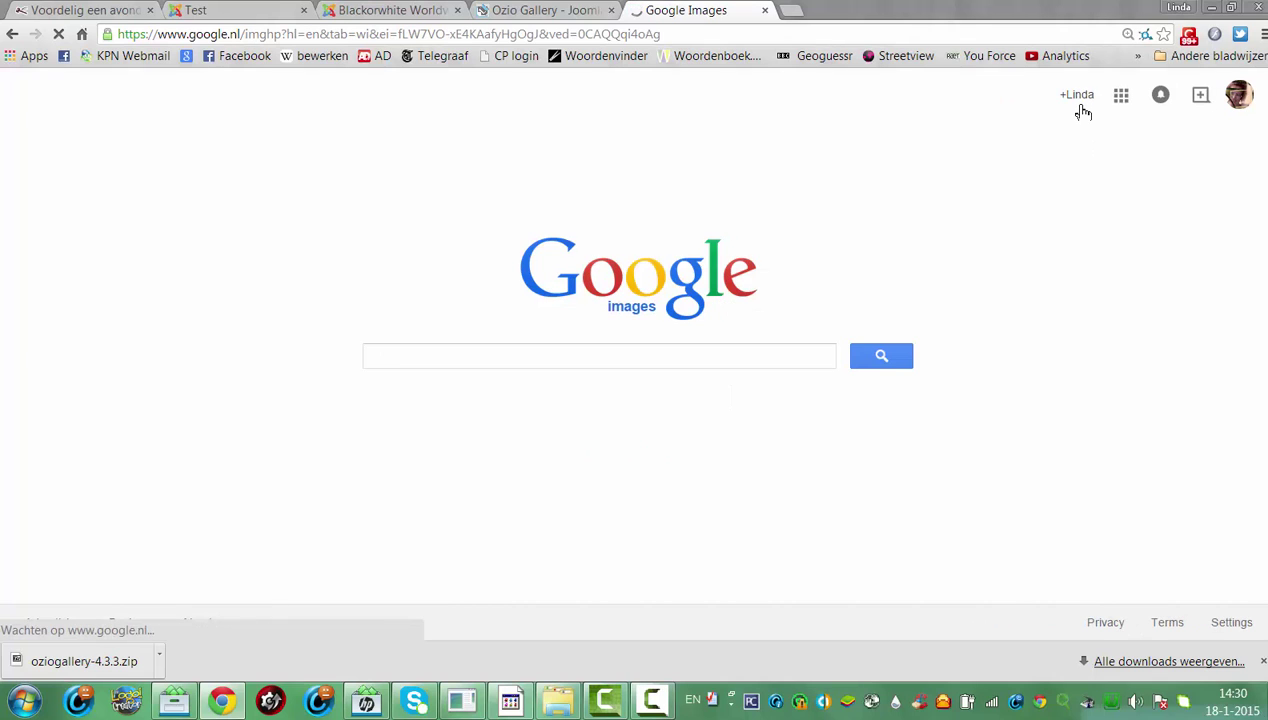
{"action": "left_click", "coordinate": [1239, 100]}
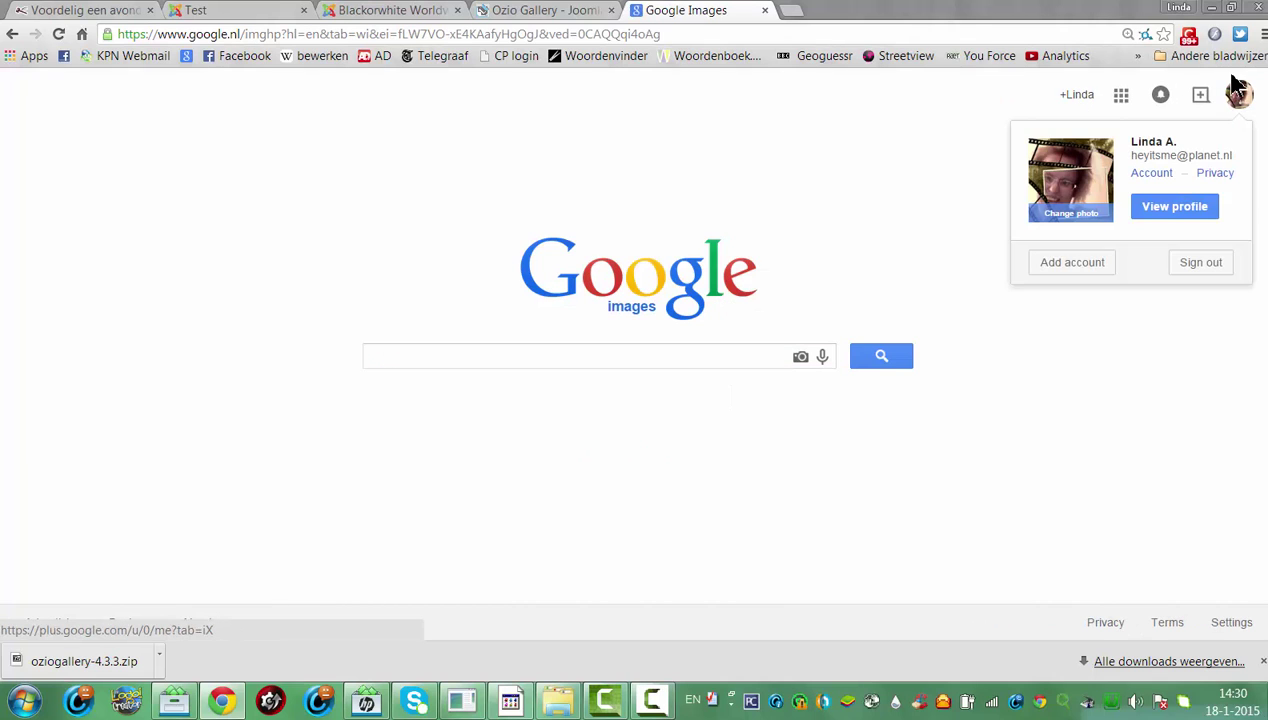
{"action": "left_click", "coordinate": [1151, 174]}
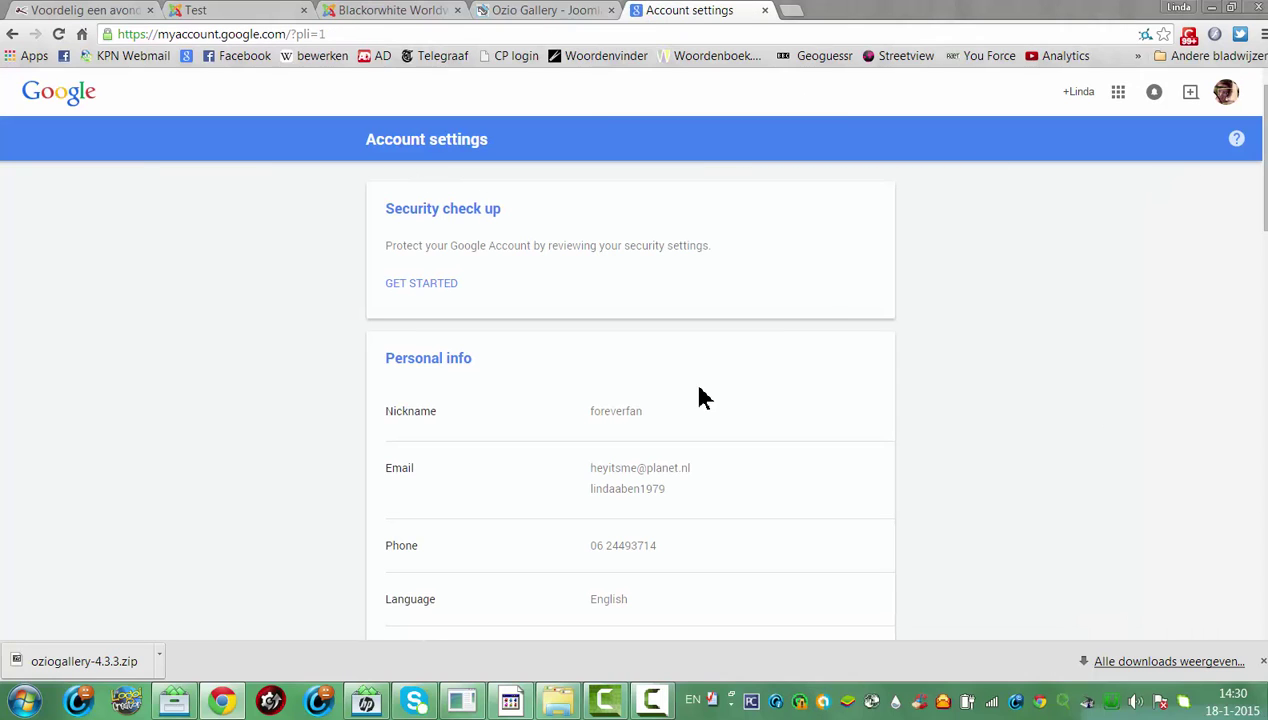
View the Google apps list and the post sharing box, then close the sharing box.
{"action": "left_click", "coordinate": [1119, 93]}
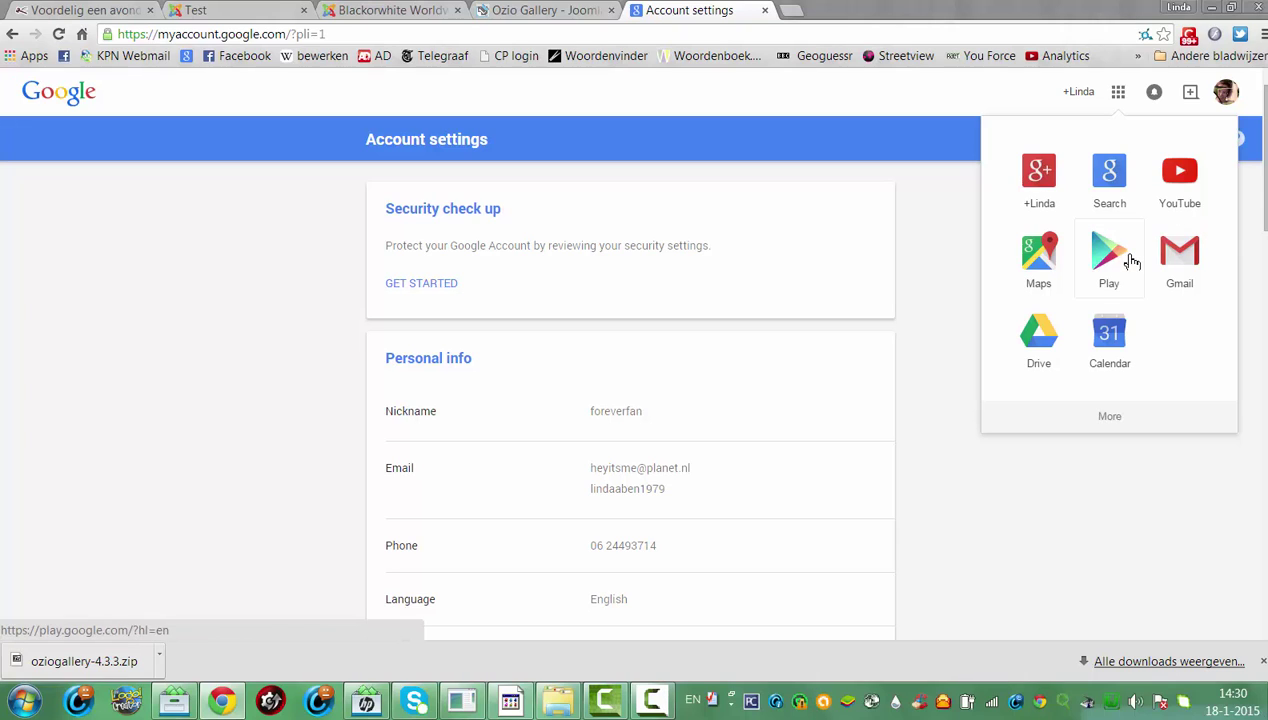
{"action": "left_click", "coordinate": [1191, 93]}
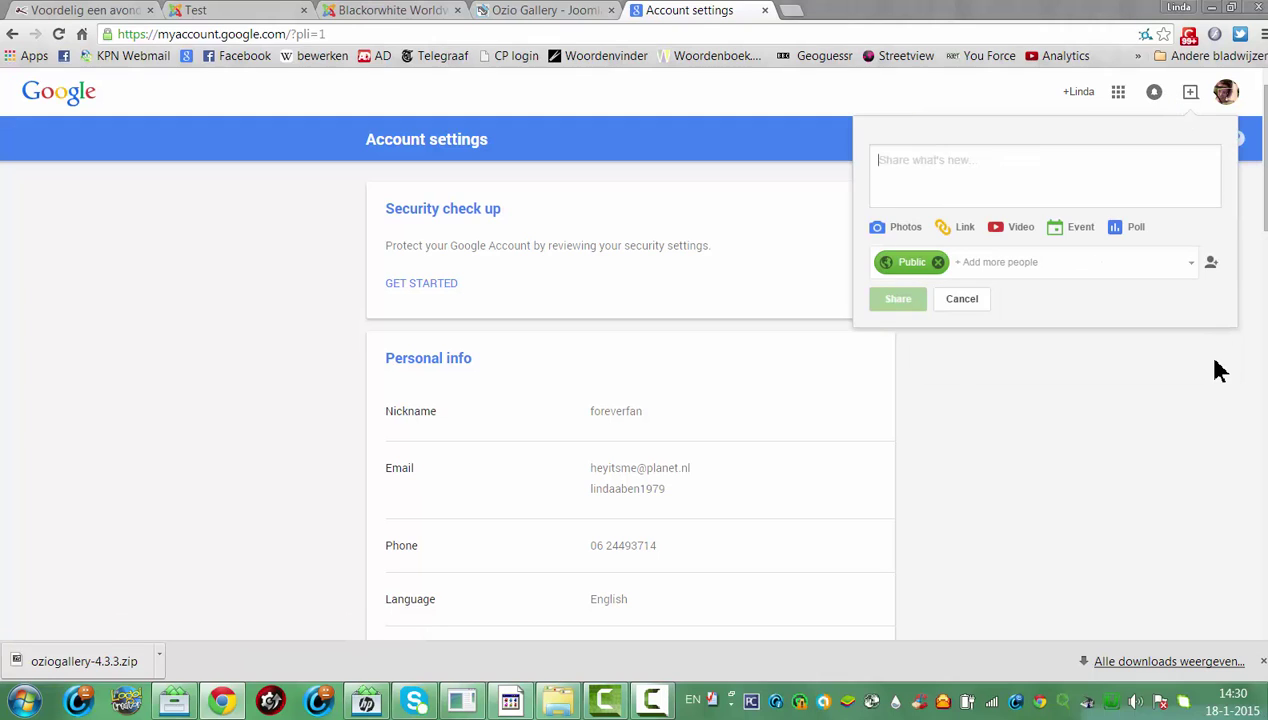
{"action": "left_click", "coordinate": [1218, 370]}
Back on Google Images, search for 'google+' and show the web results.
{"action": "left_click", "coordinate": [11, 35]}
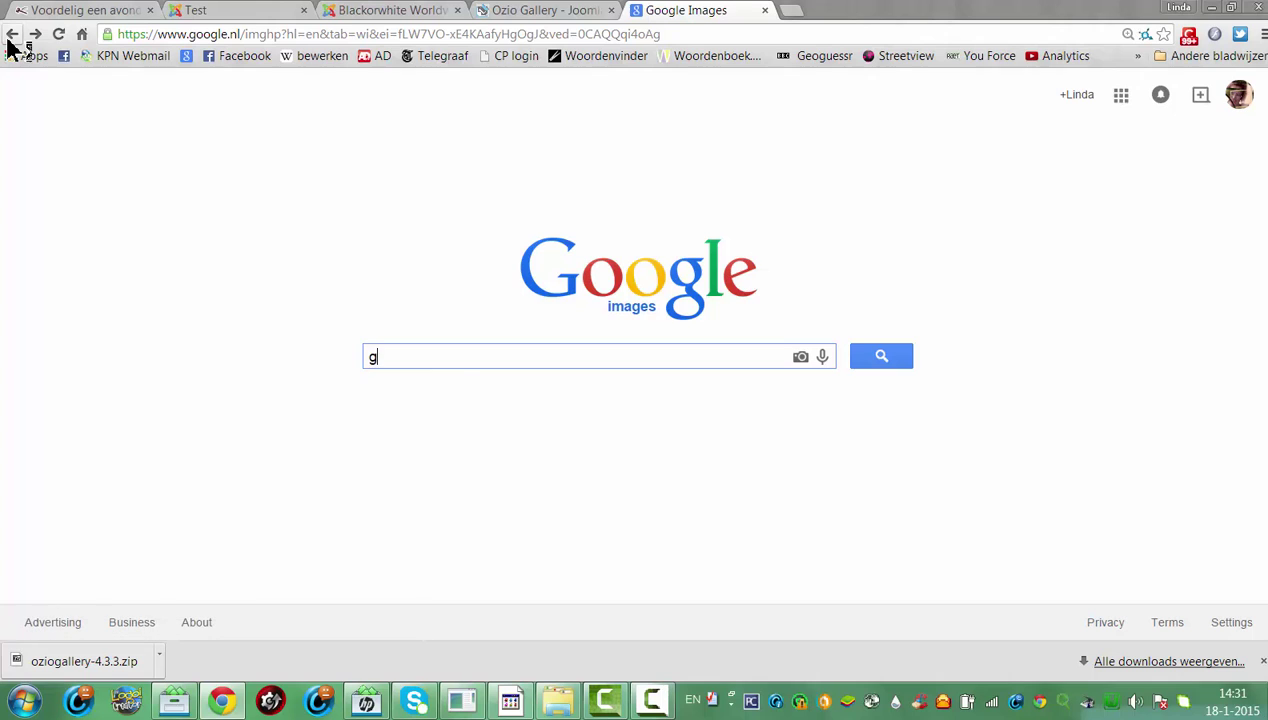
{"action": "type", "text": "oogle+"}
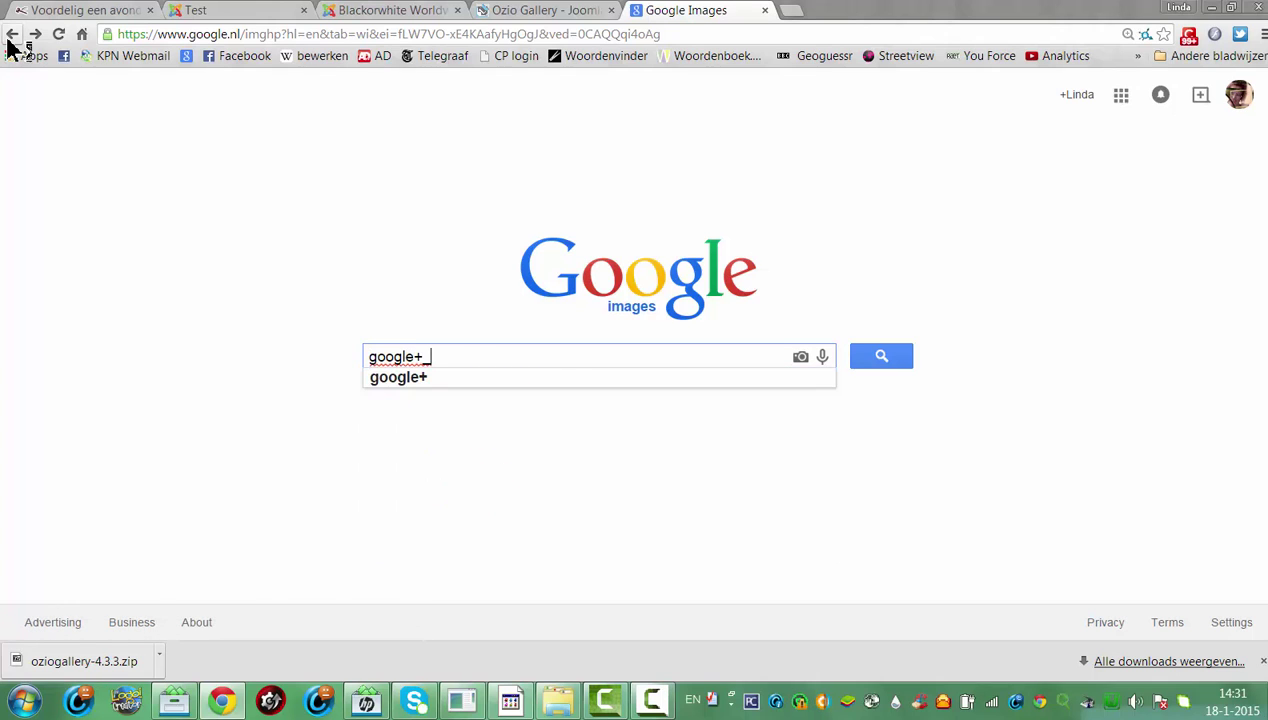
{"action": "key", "text": "Return"}
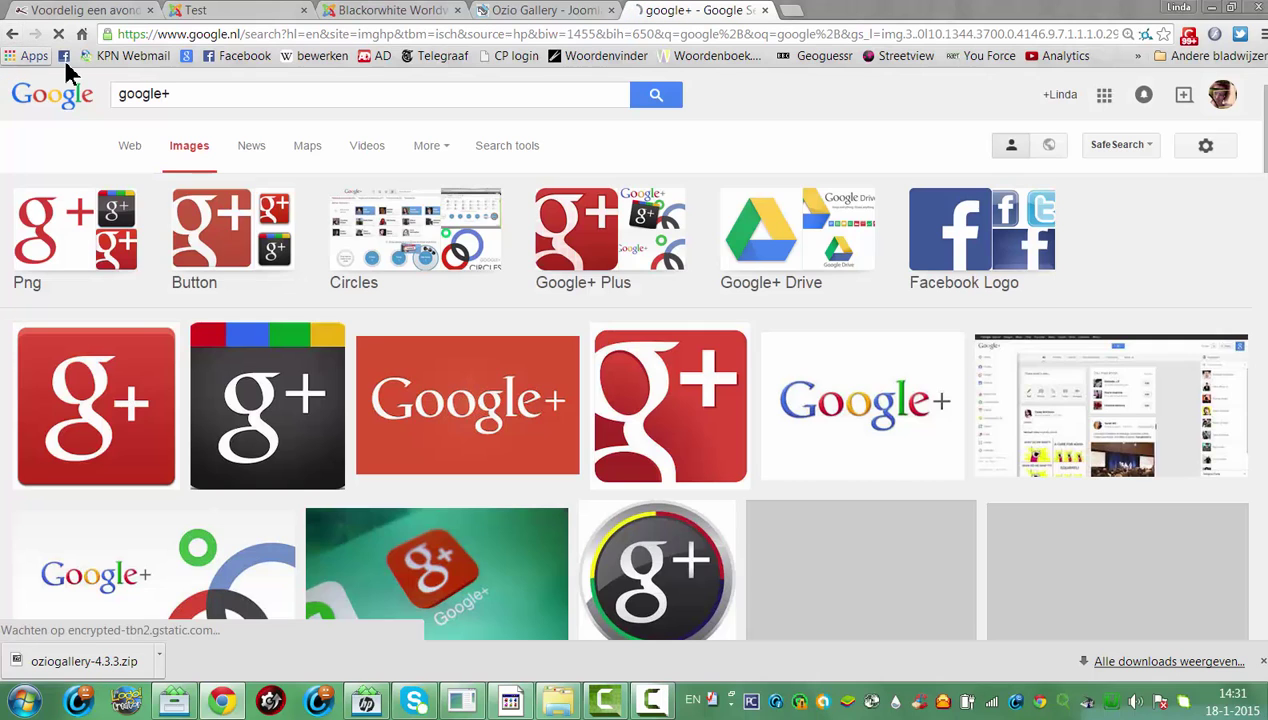
{"action": "left_click", "coordinate": [125, 158]}
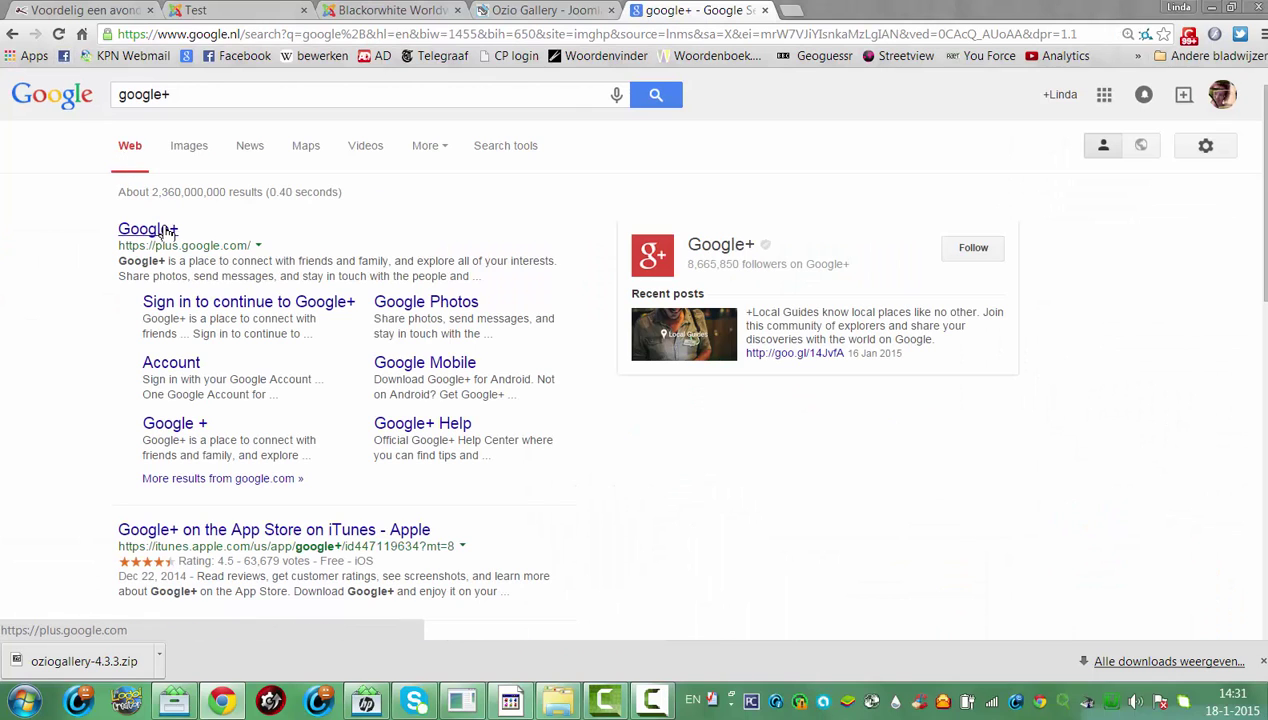
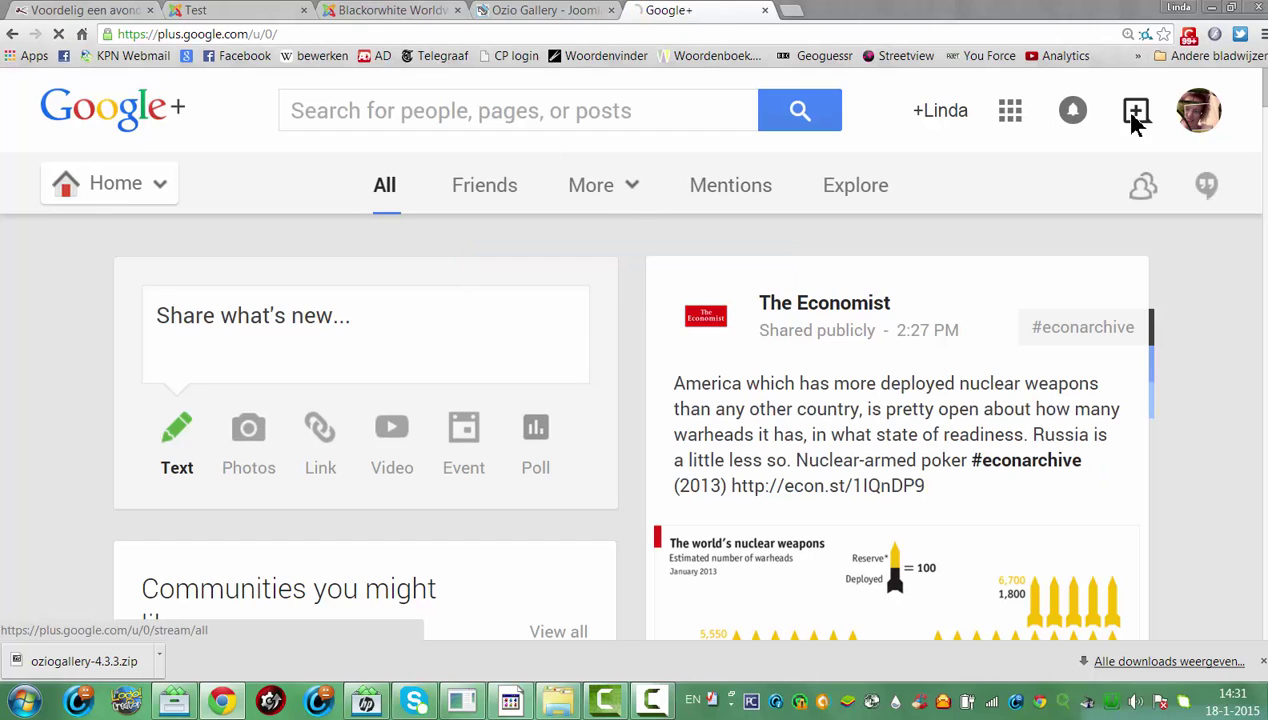
{"action": "left_click", "coordinate": [1205, 116]}
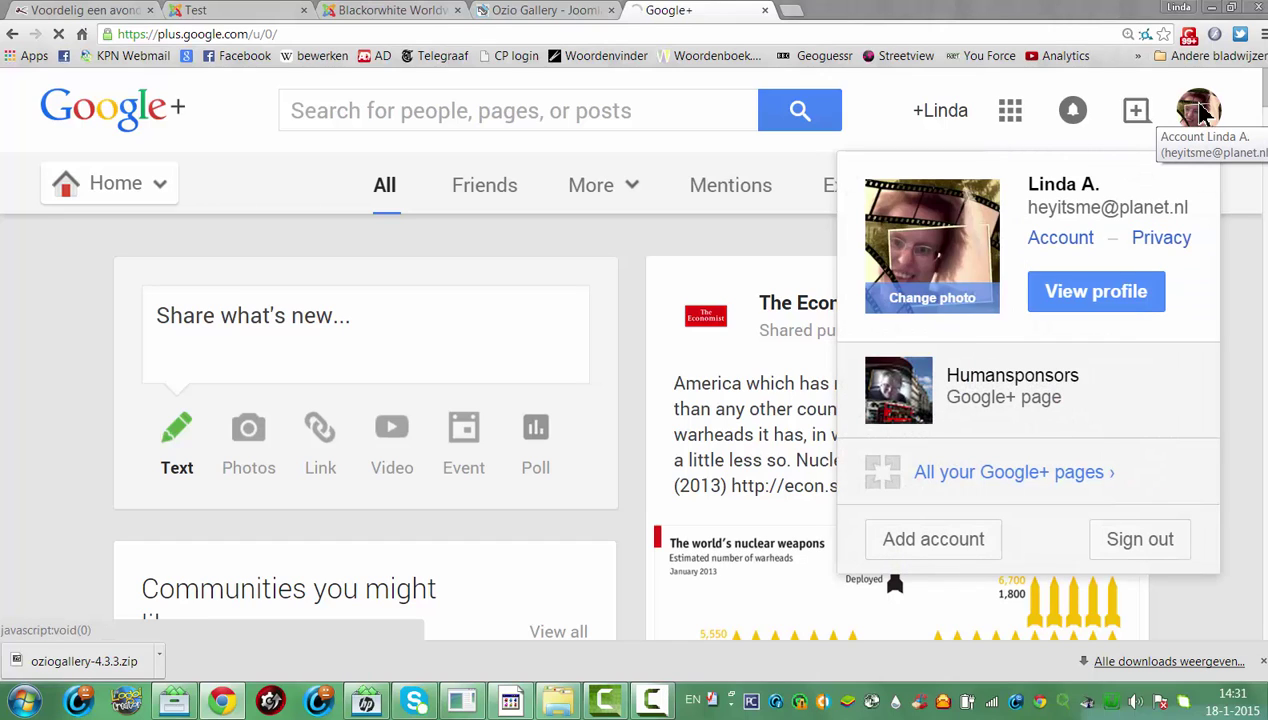
{"action": "left_click", "coordinate": [1103, 291]}
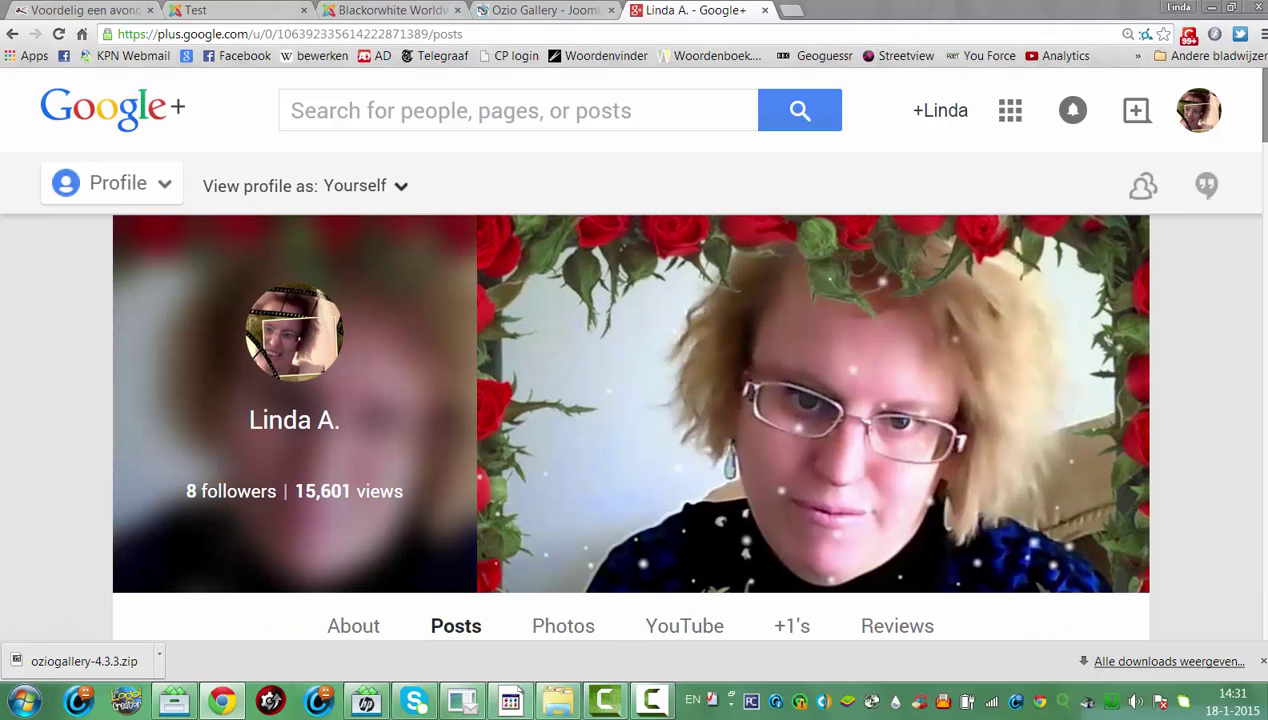
{"action": "scroll", "coordinate": [630, 360], "scroll_direction": "down", "scroll_amount": 1}
{"action": "scroll", "coordinate": [1169, 161], "scroll_direction": "down", "scroll_amount": 5}
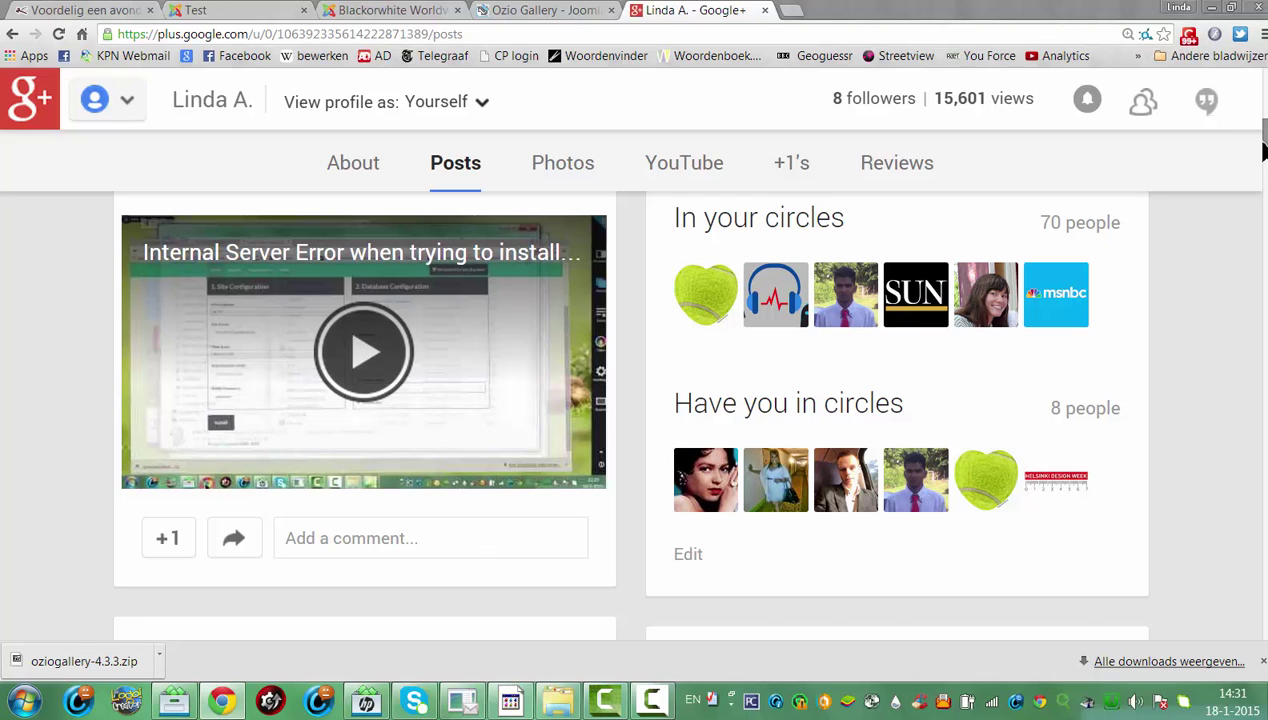
{"action": "scroll", "coordinate": [630, 400], "scroll_direction": "down", "scroll_amount": 5}
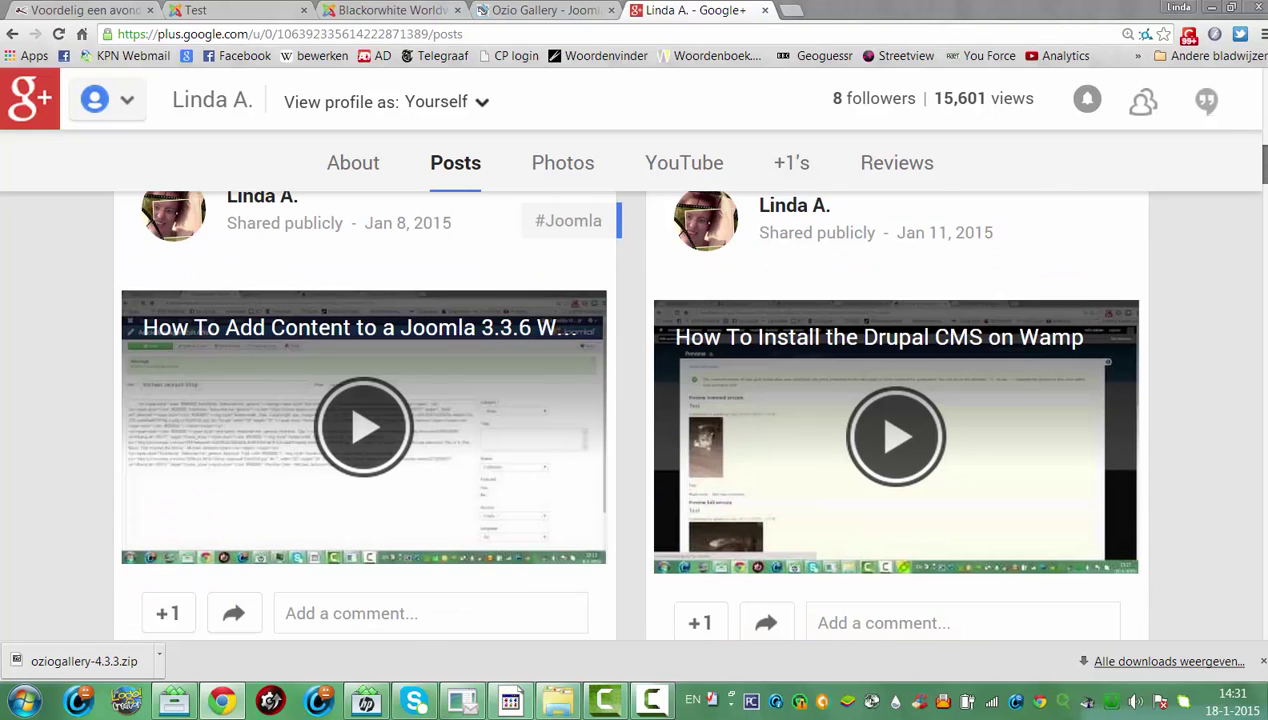
{"action": "left_click", "coordinate": [127, 101]}
{"action": "left_click", "coordinate": [143, 117]}
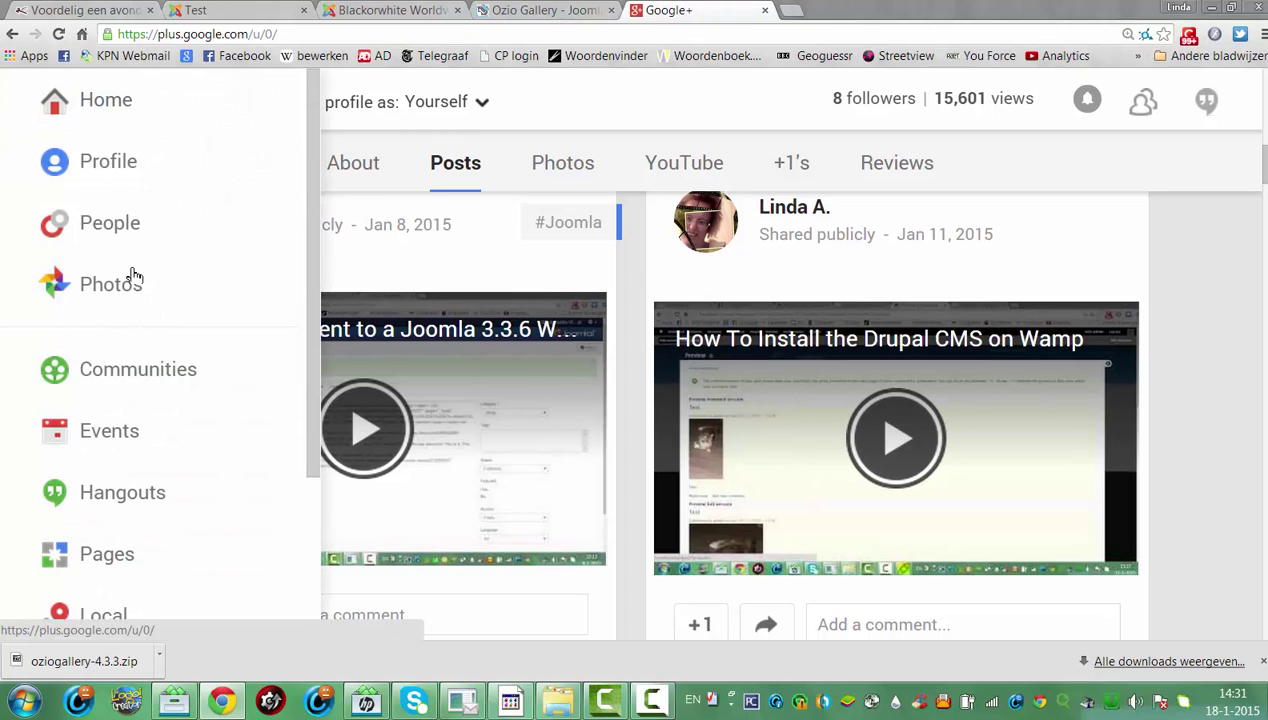
{"action": "mouse_move", "coordinate": [164, 198]}
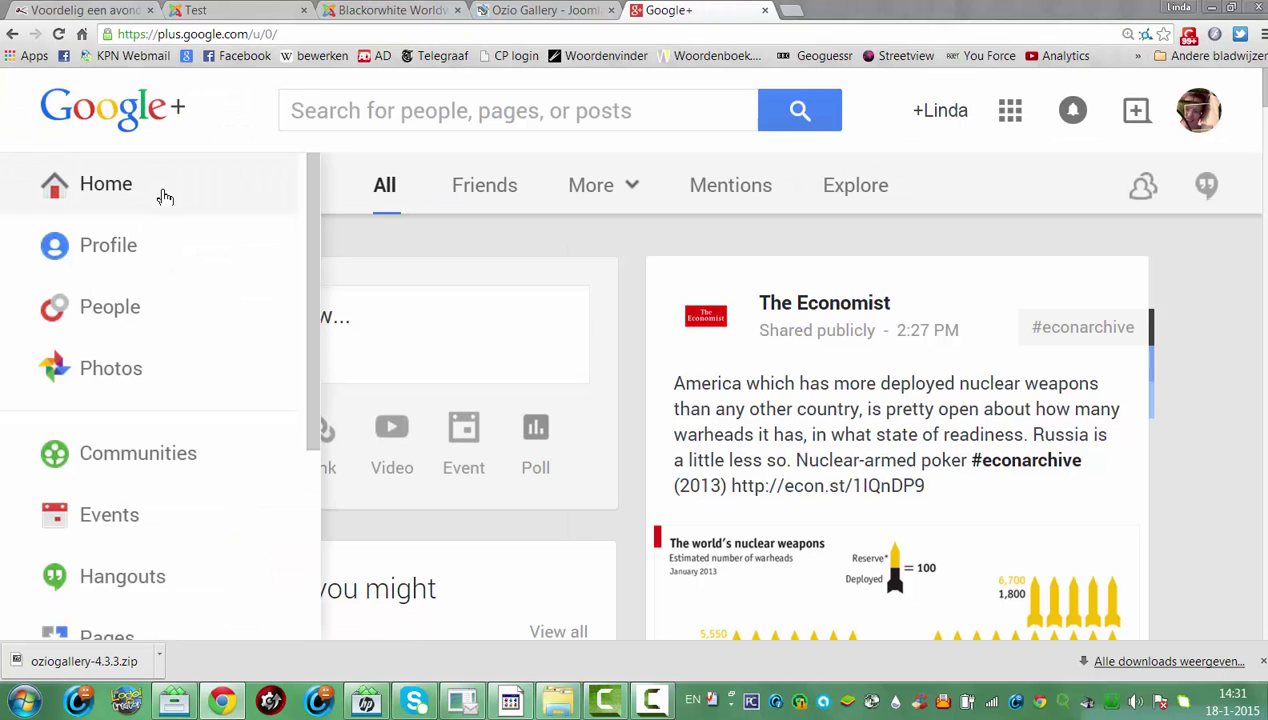
Open Google+ Photos and switch from highlights to all photos.
{"action": "left_click", "coordinate": [140, 370]}
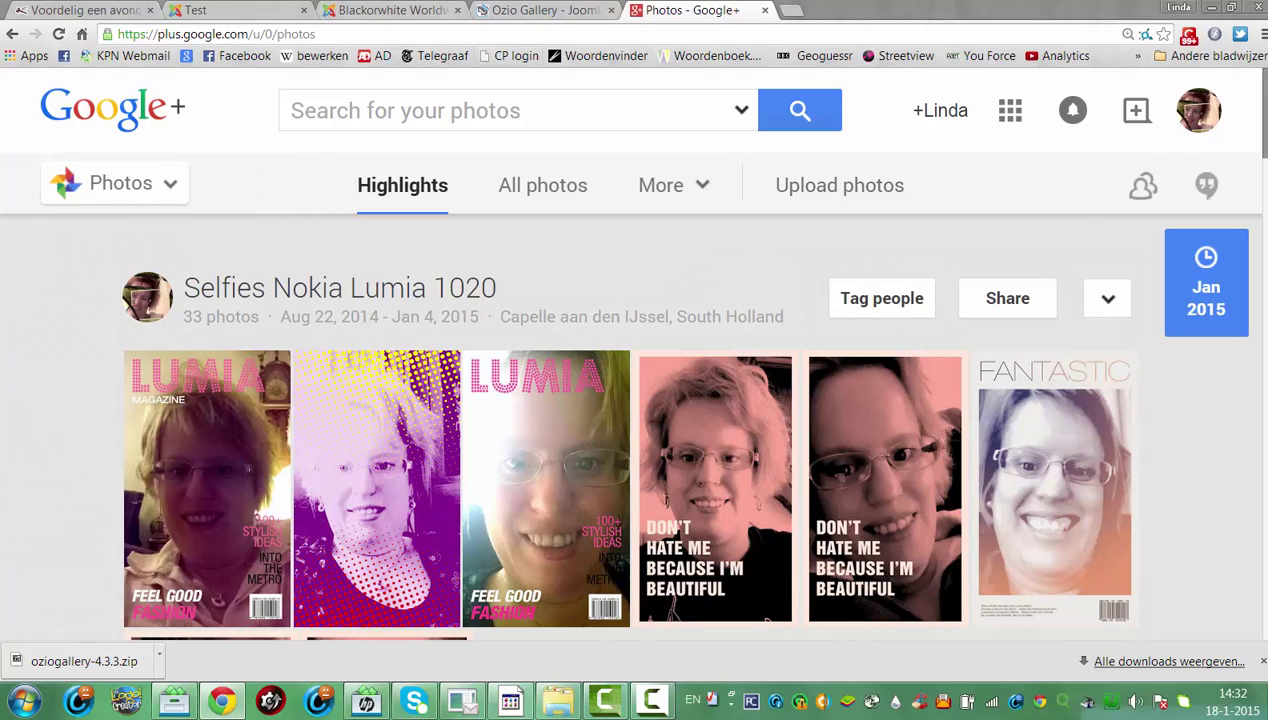
{"action": "scroll", "coordinate": [634, 400], "scroll_direction": "down", "scroll_amount": 10}
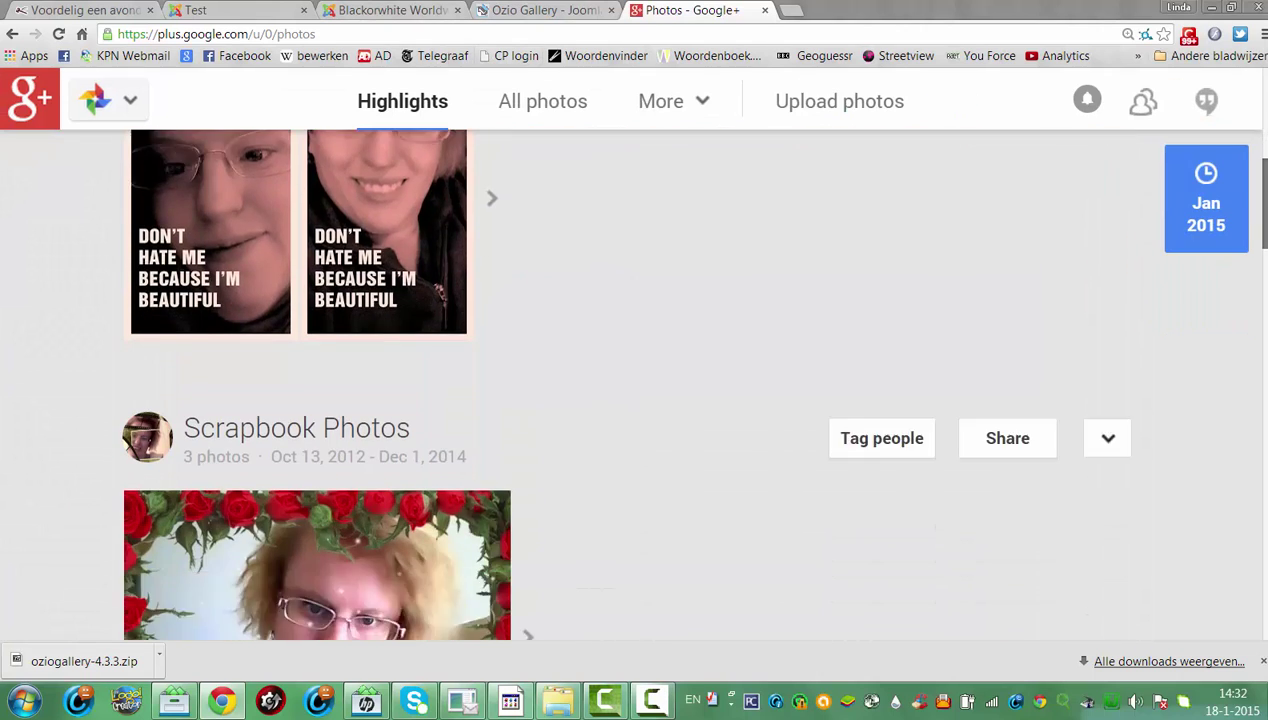
{"action": "scroll", "coordinate": [1263, 198], "scroll_direction": "up", "scroll_amount": 5}
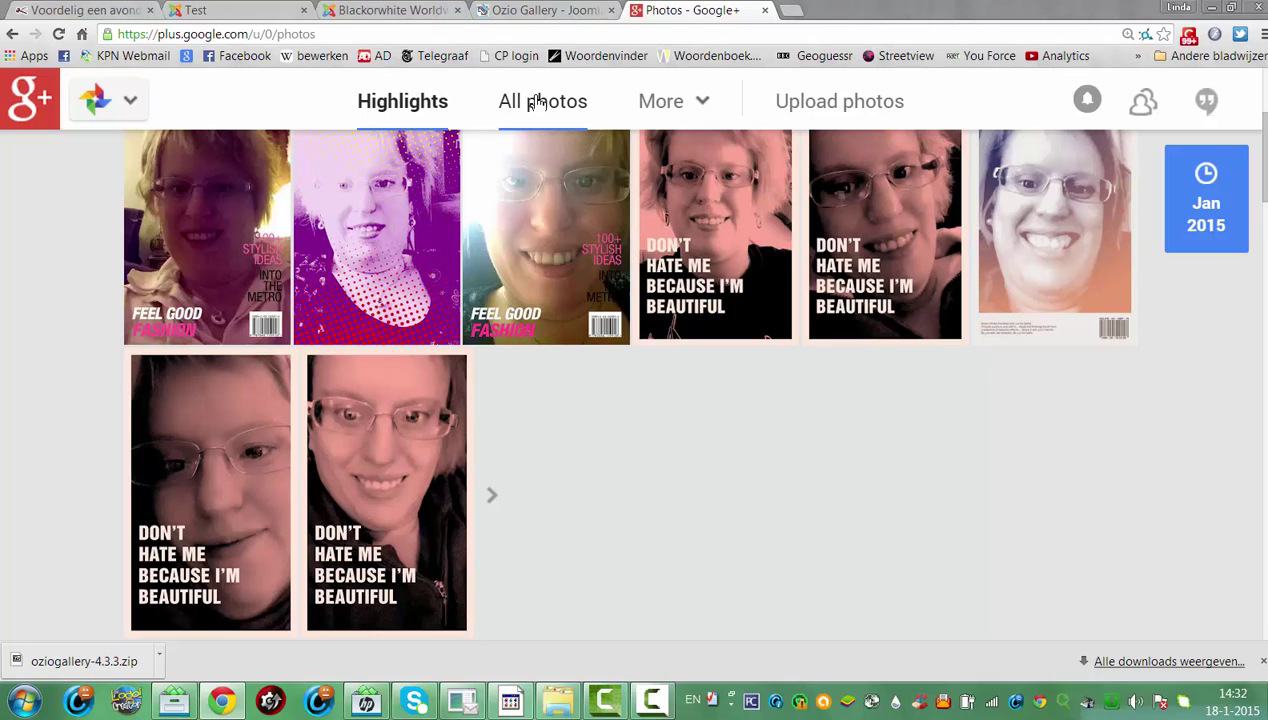
{"action": "left_click", "coordinate": [537, 103]}
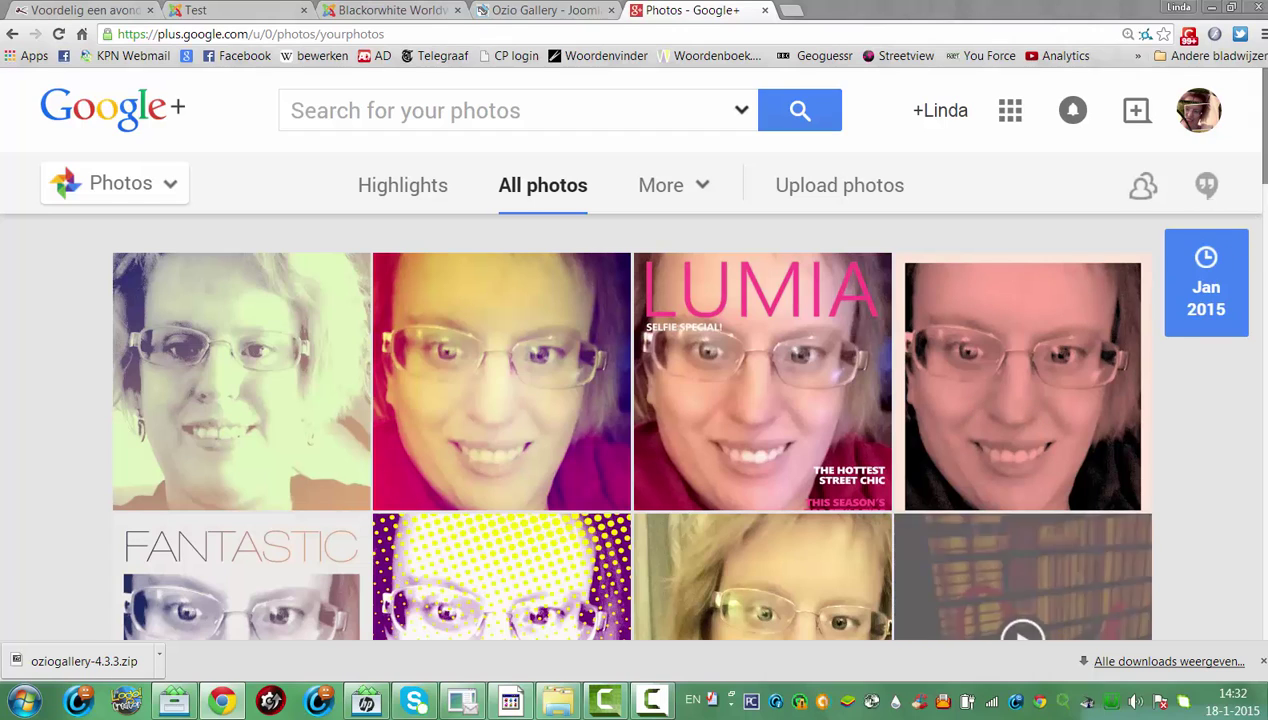
{"action": "scroll", "coordinate": [634, 400], "scroll_direction": "down", "scroll_amount": 15}
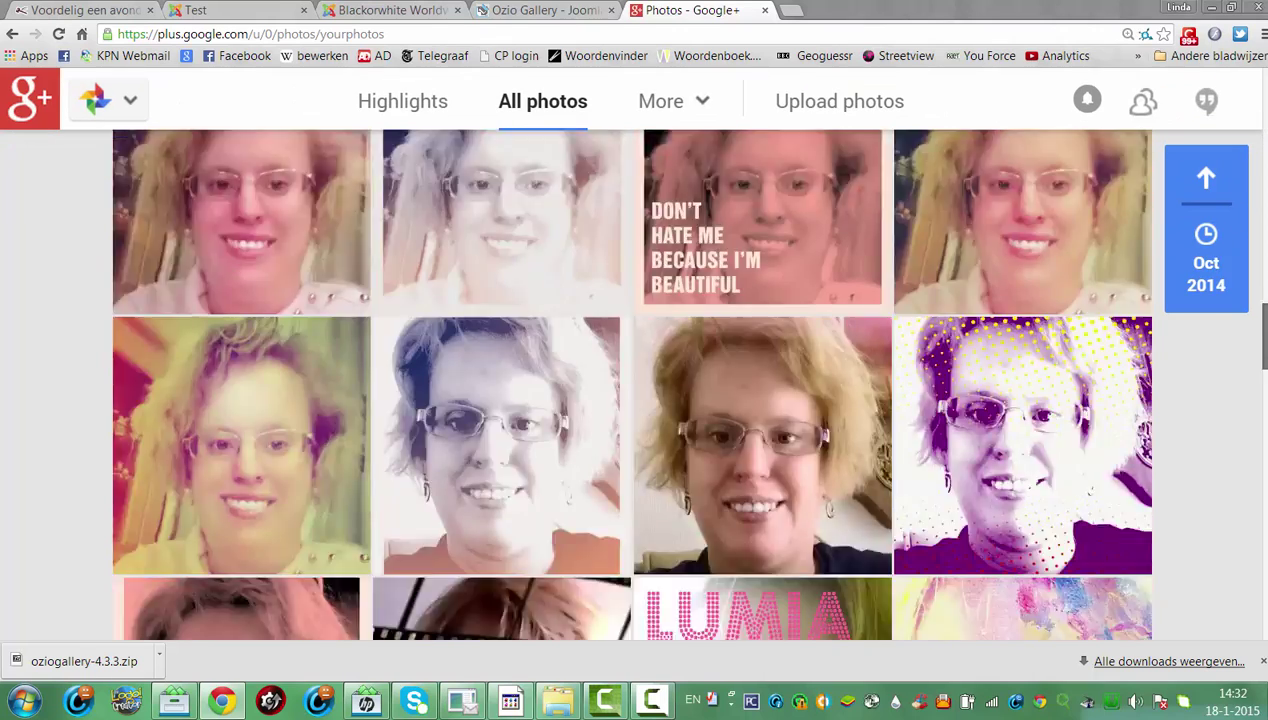
{"action": "scroll", "coordinate": [634, 400], "scroll_direction": "down", "scroll_amount": 10}
Switch to the Albums view and scroll through the albums and their photo counts.
{"action": "key", "text": "Home"}
{"action": "key", "text": "super"}
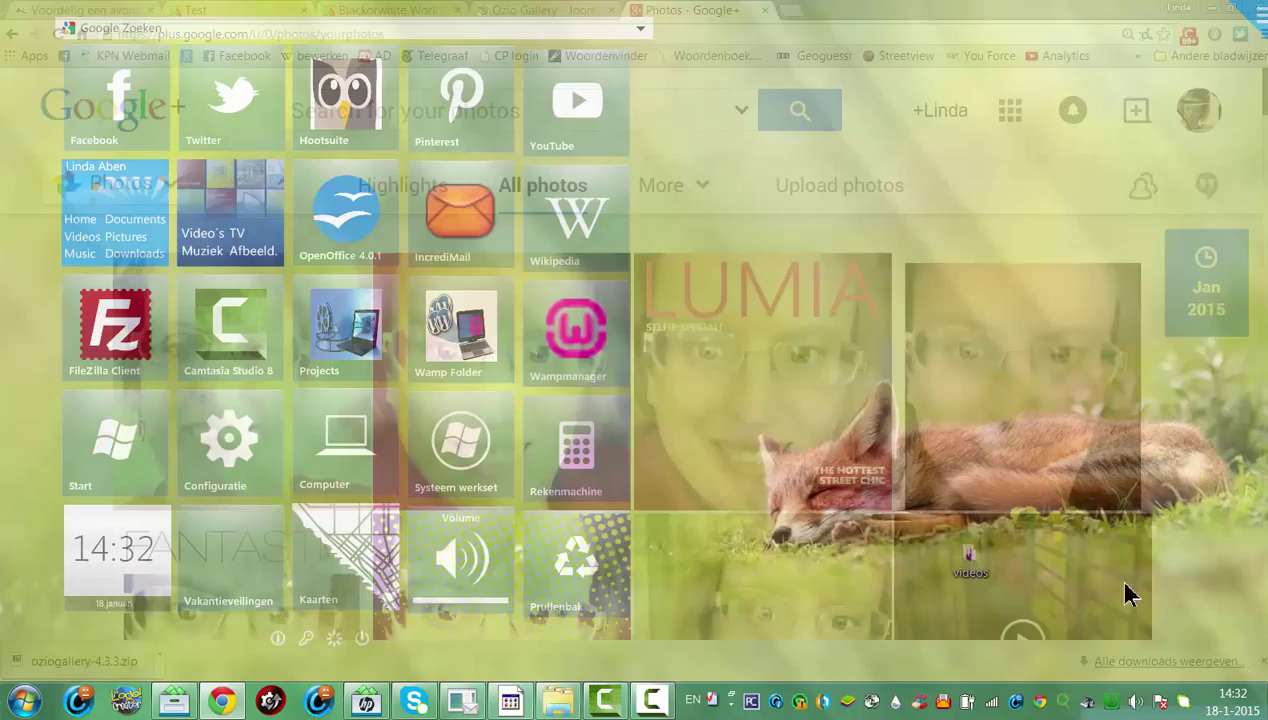
{"action": "left_click", "coordinate": [702, 200]}
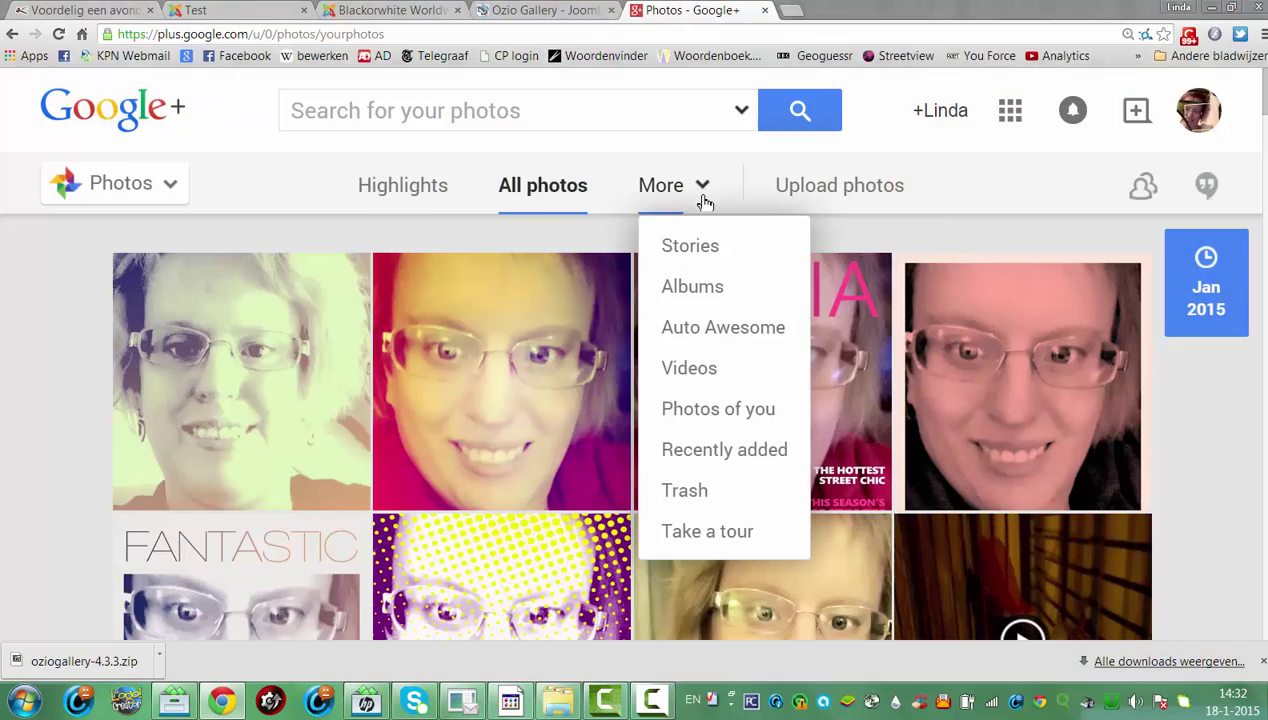
{"action": "left_click", "coordinate": [716, 286]}
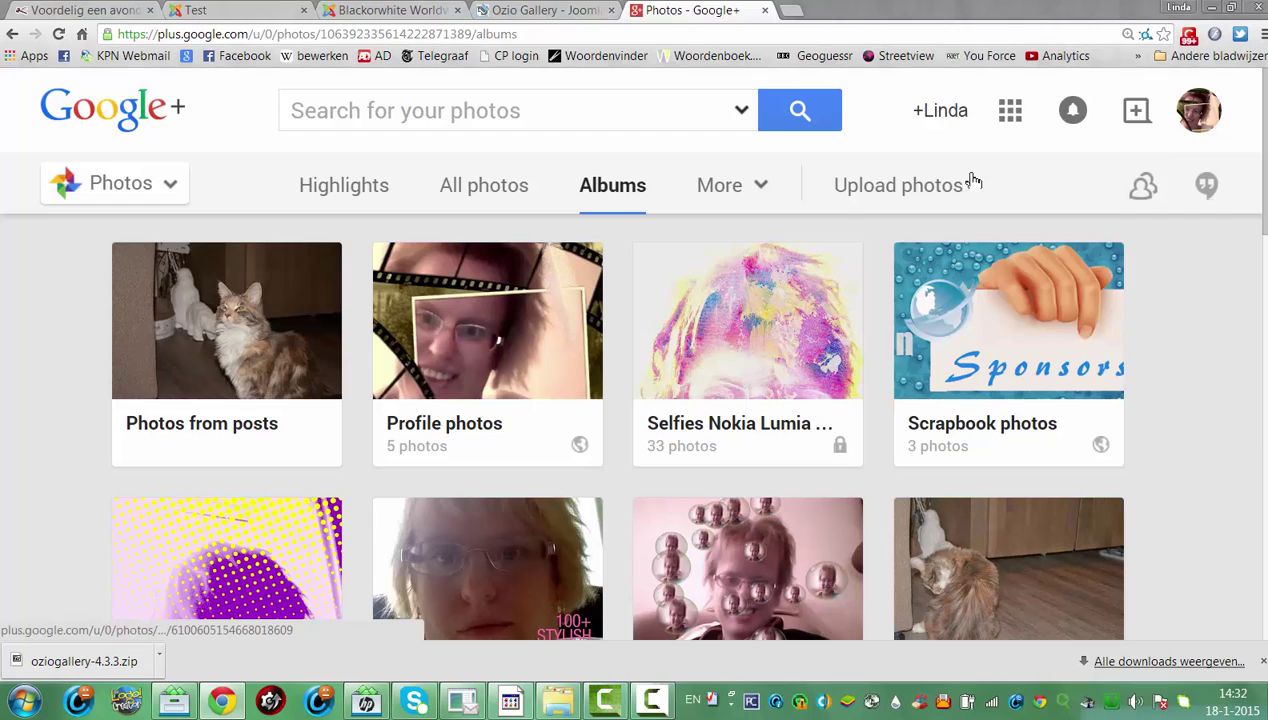
{"action": "scroll", "coordinate": [972, 181], "scroll_direction": "down", "scroll_amount": 2}
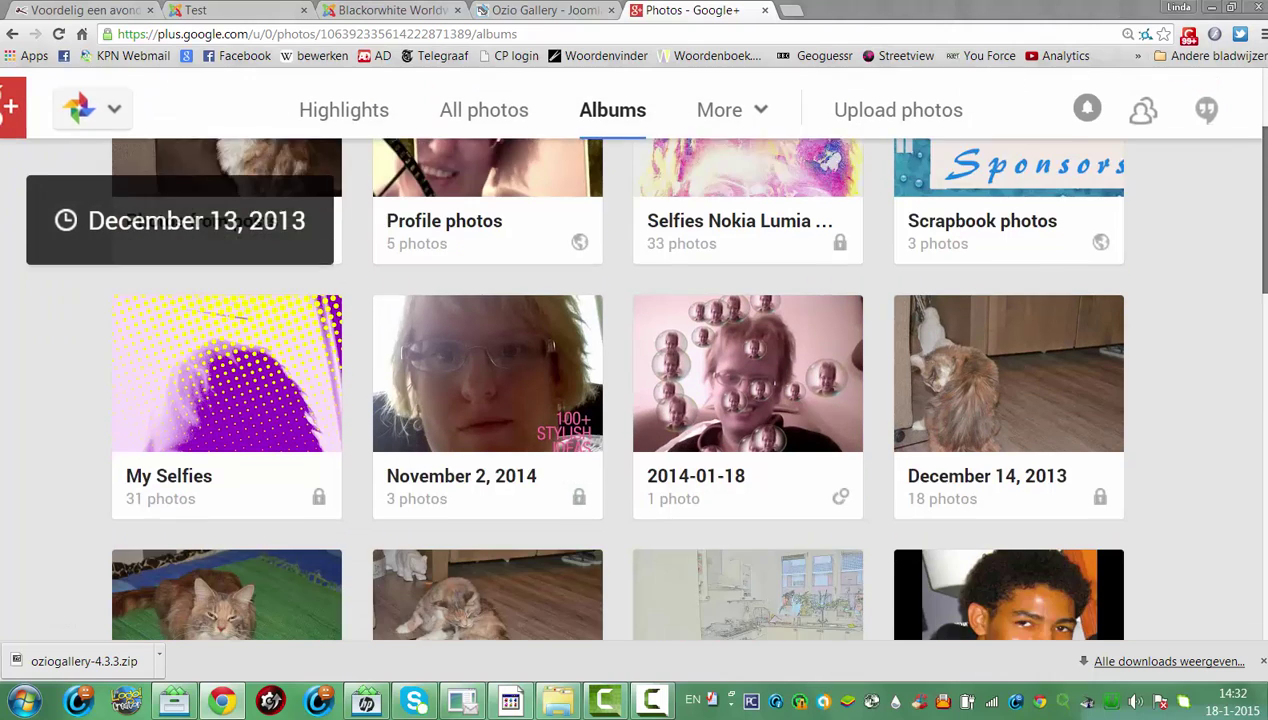
{"action": "scroll", "coordinate": [634, 385], "scroll_direction": "down", "scroll_amount": 5}
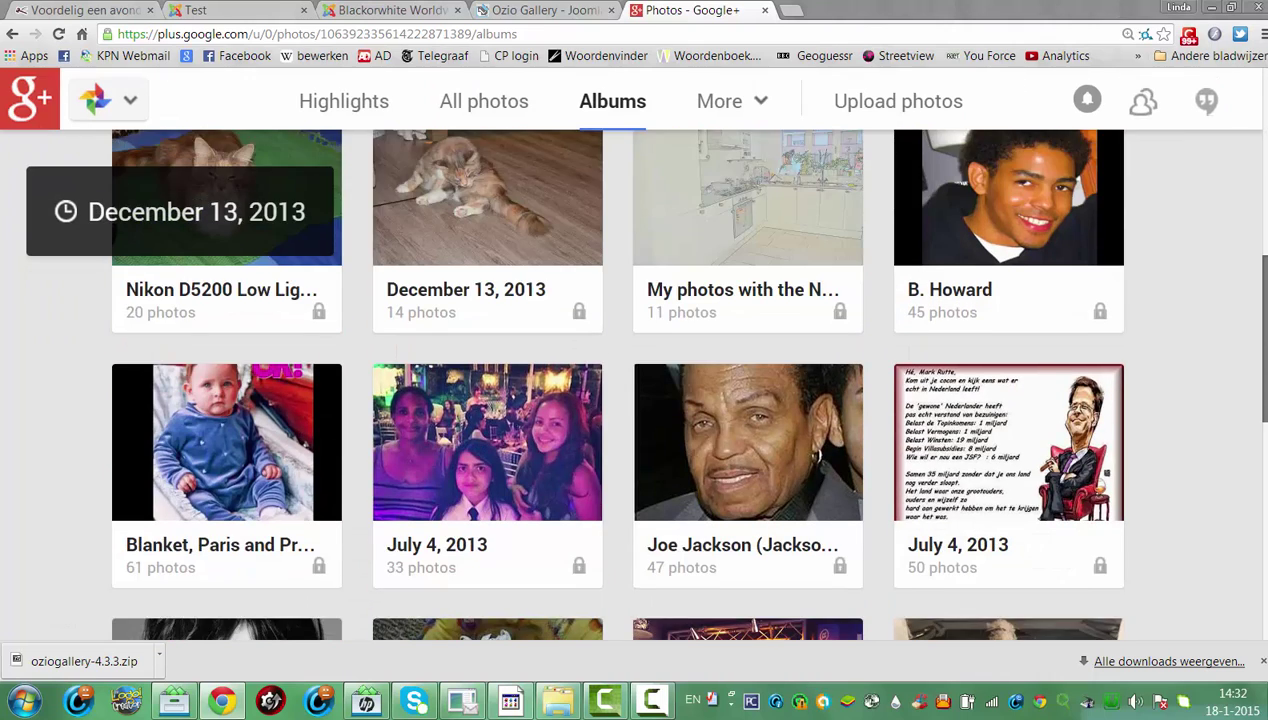
{"action": "scroll", "coordinate": [634, 385], "scroll_direction": "down", "scroll_amount": 1}
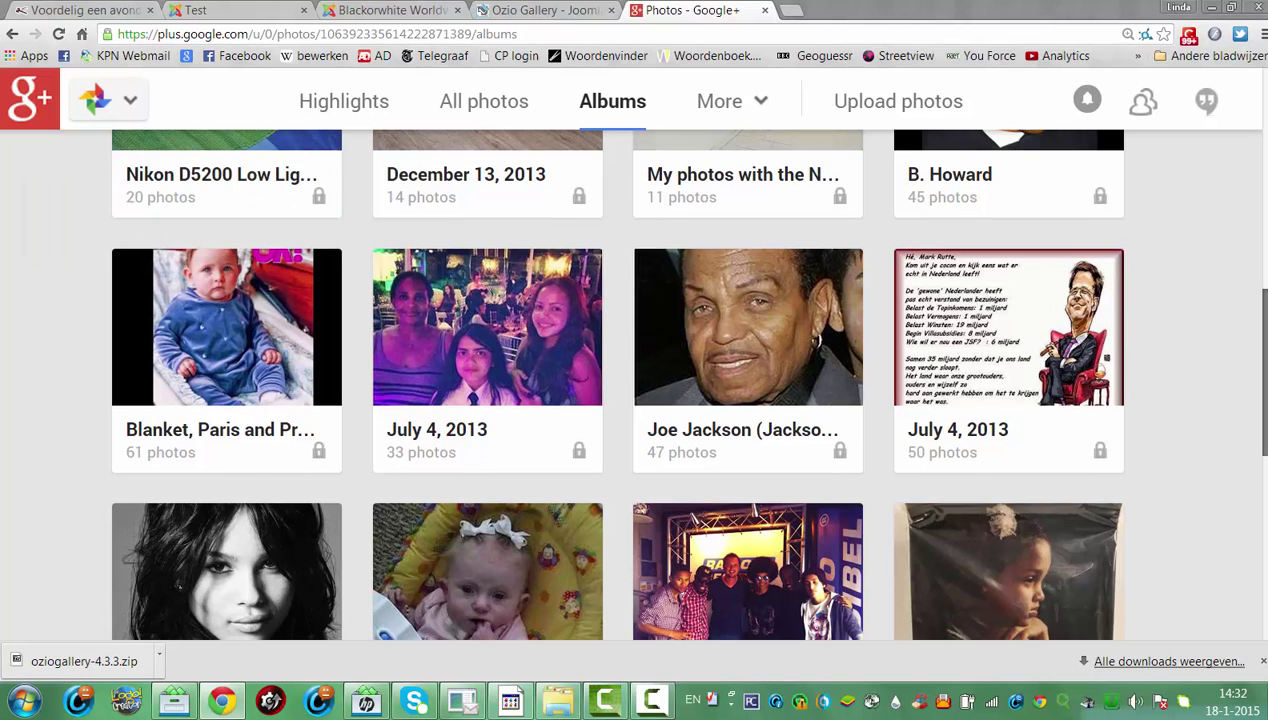
{"action": "scroll", "coordinate": [567, 347], "scroll_direction": "down", "scroll_amount": 1}
{"action": "scroll", "coordinate": [567, 347], "scroll_direction": "up", "scroll_amount": 1}
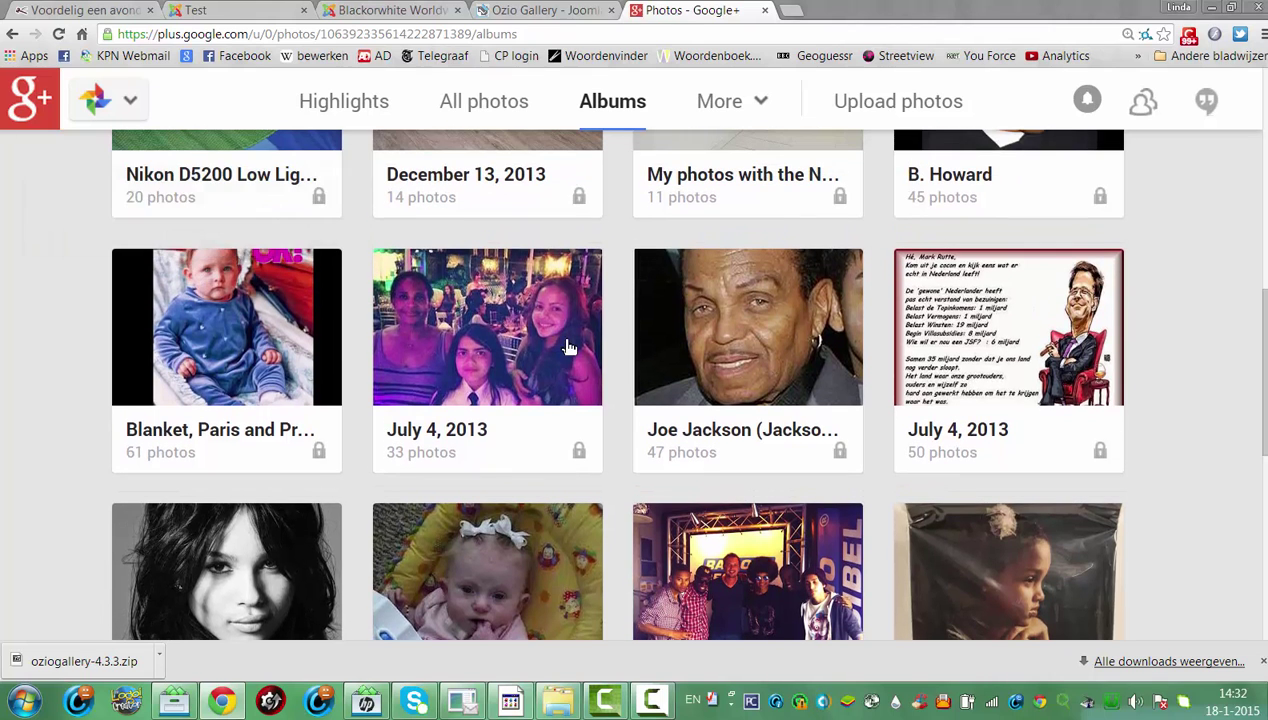
Open the 61-photo 'Blanket, Paris and Prince Jackson' album, note its first photo's ID, and return.
{"action": "left_click", "coordinate": [252, 332]}
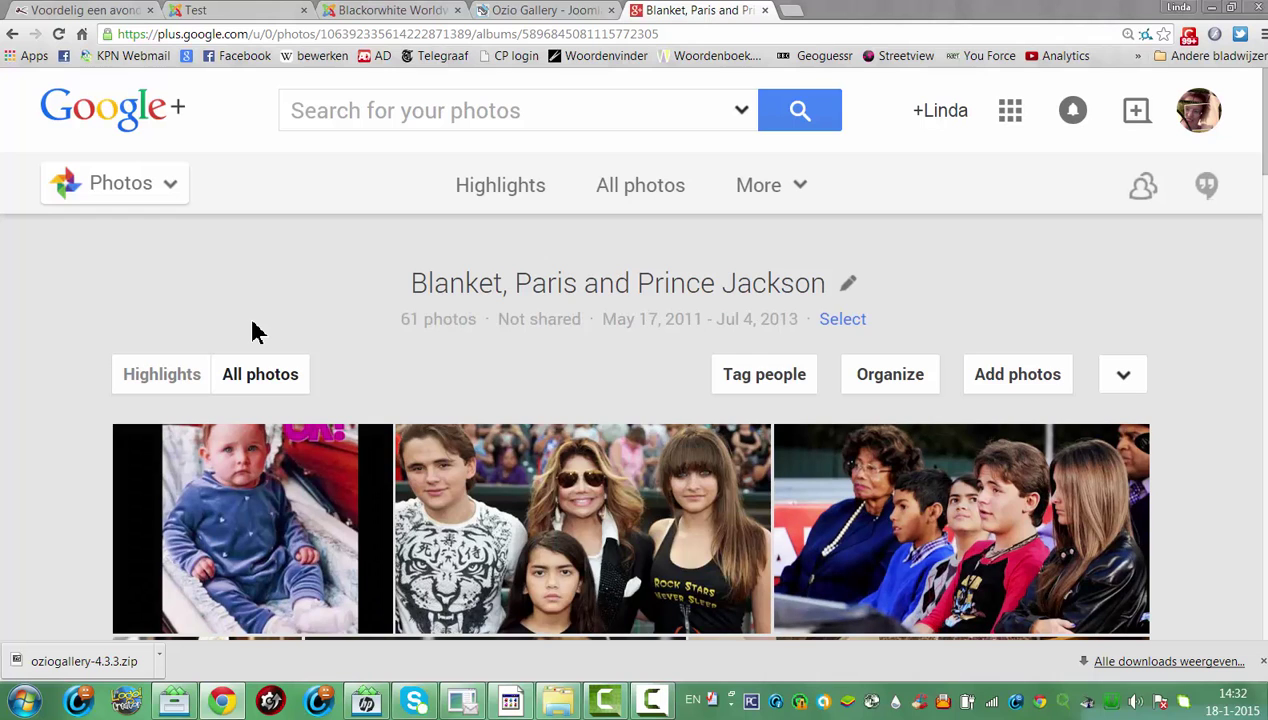
{"action": "mouse_move", "coordinate": [1262, 104]}
{"action": "left_mouse_down"}
{"action": "mouse_move", "coordinate": [1263, 161]}
{"action": "mouse_move", "coordinate": [1263, 114]}
{"action": "left_mouse_up"}
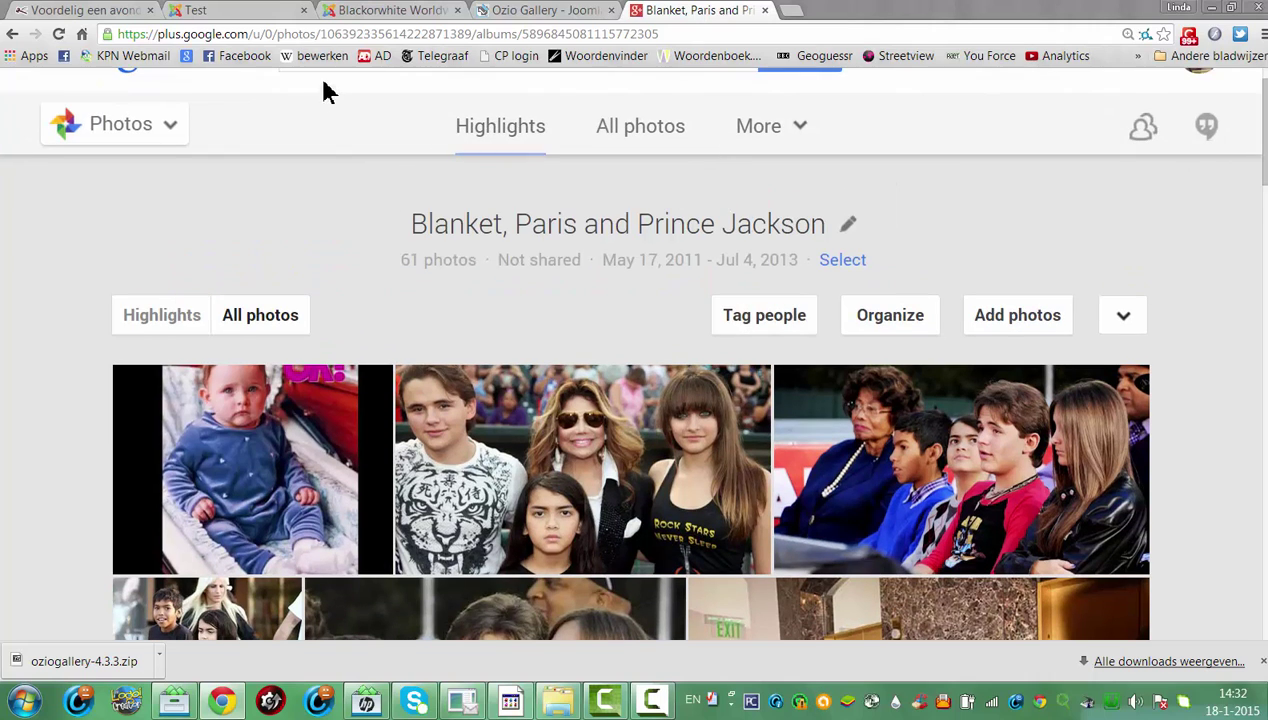
{"action": "left_click", "coordinate": [279, 451]}
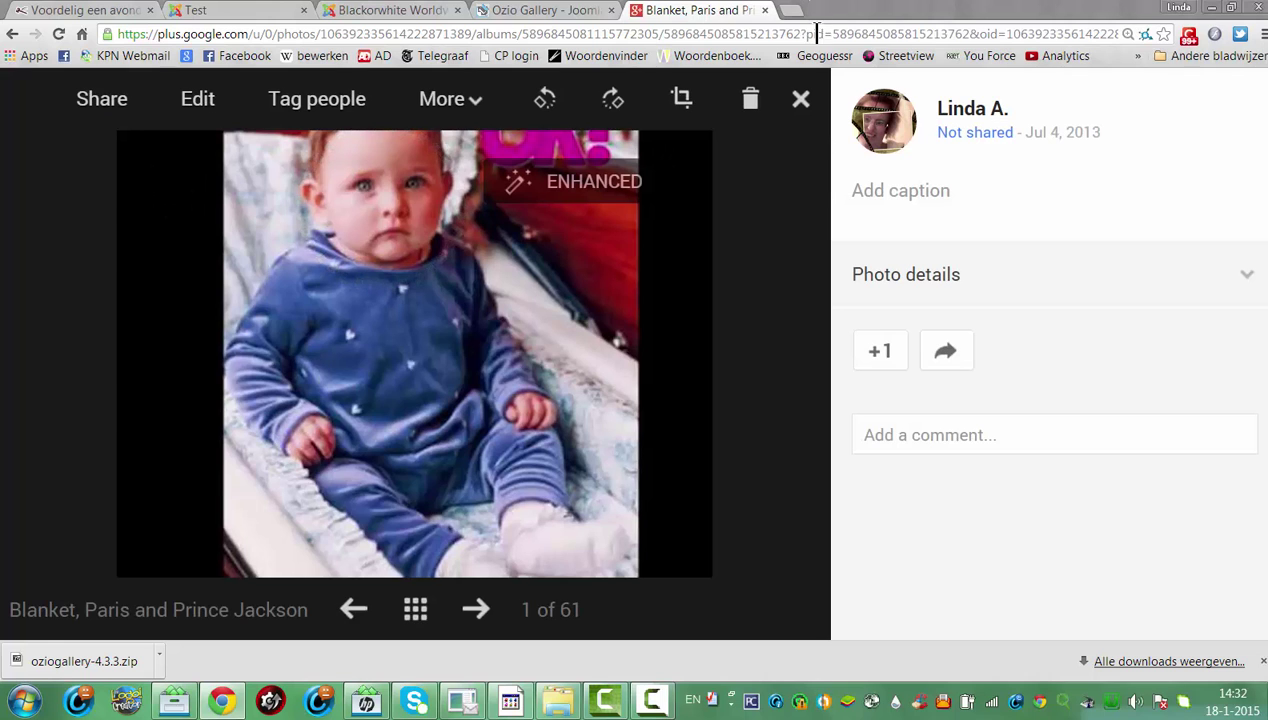
{"action": "left_click_drag", "start_coordinate": [833, 34], "coordinate": [867, 33]}
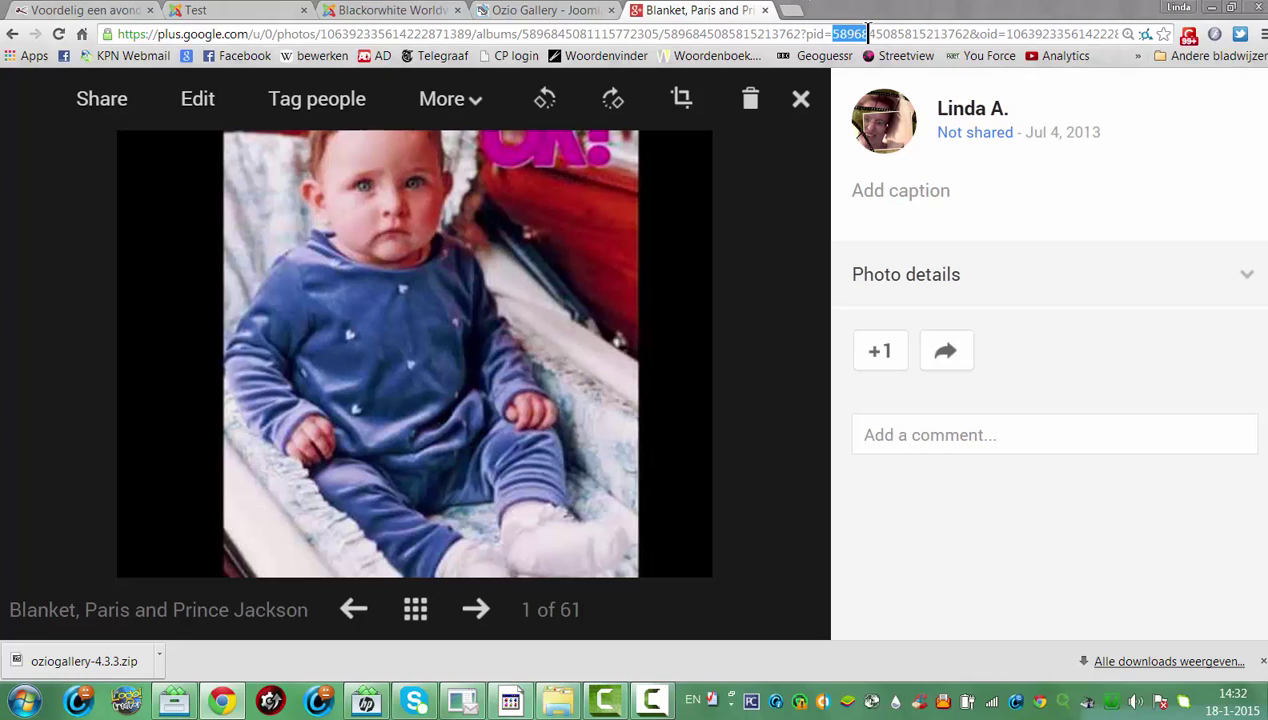
{"action": "left_click", "coordinate": [12, 34]}
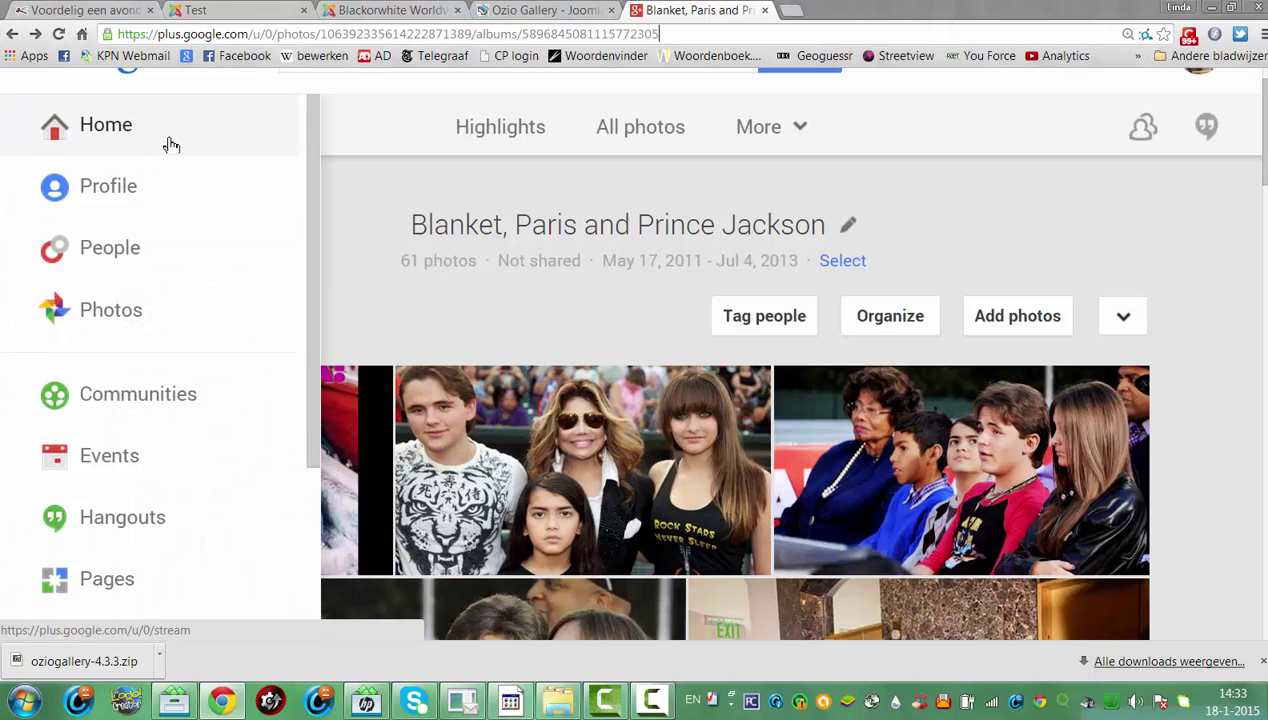
Show the Test item's gallery options and copy the user ID from the Google+ album address.
{"action": "left_click", "coordinate": [396, 15]}
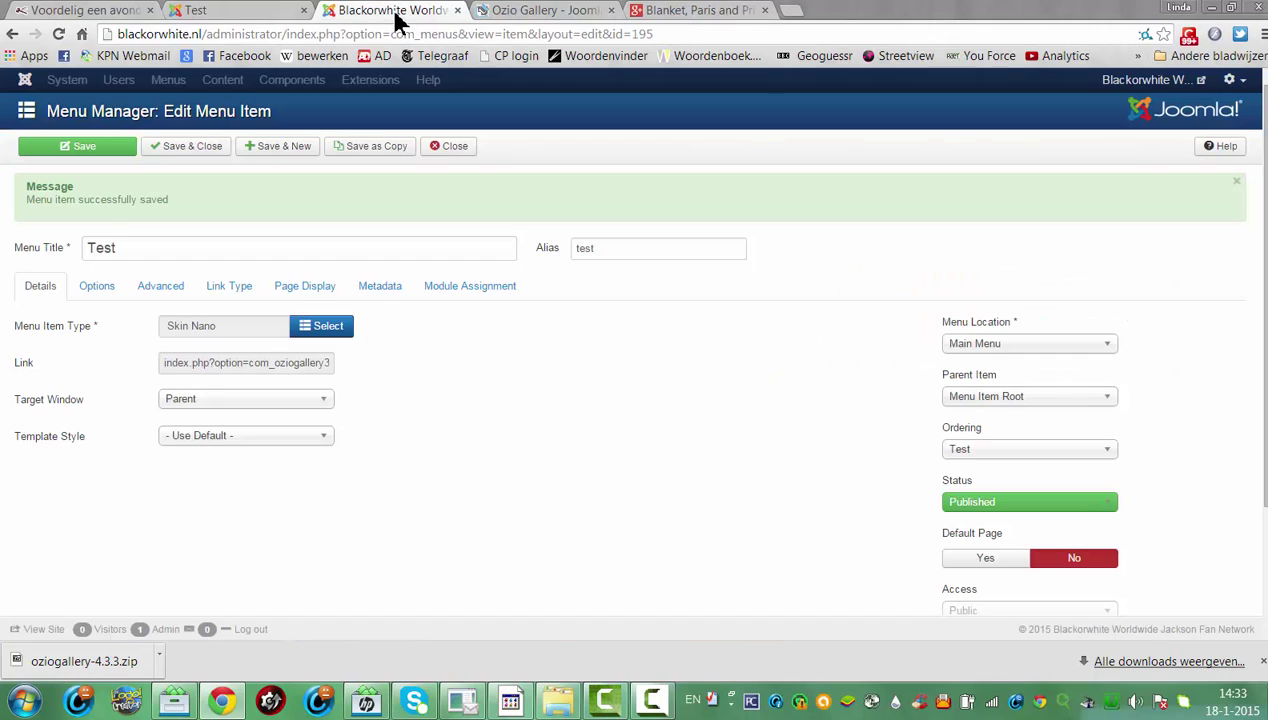
{"action": "left_click", "coordinate": [100, 292]}
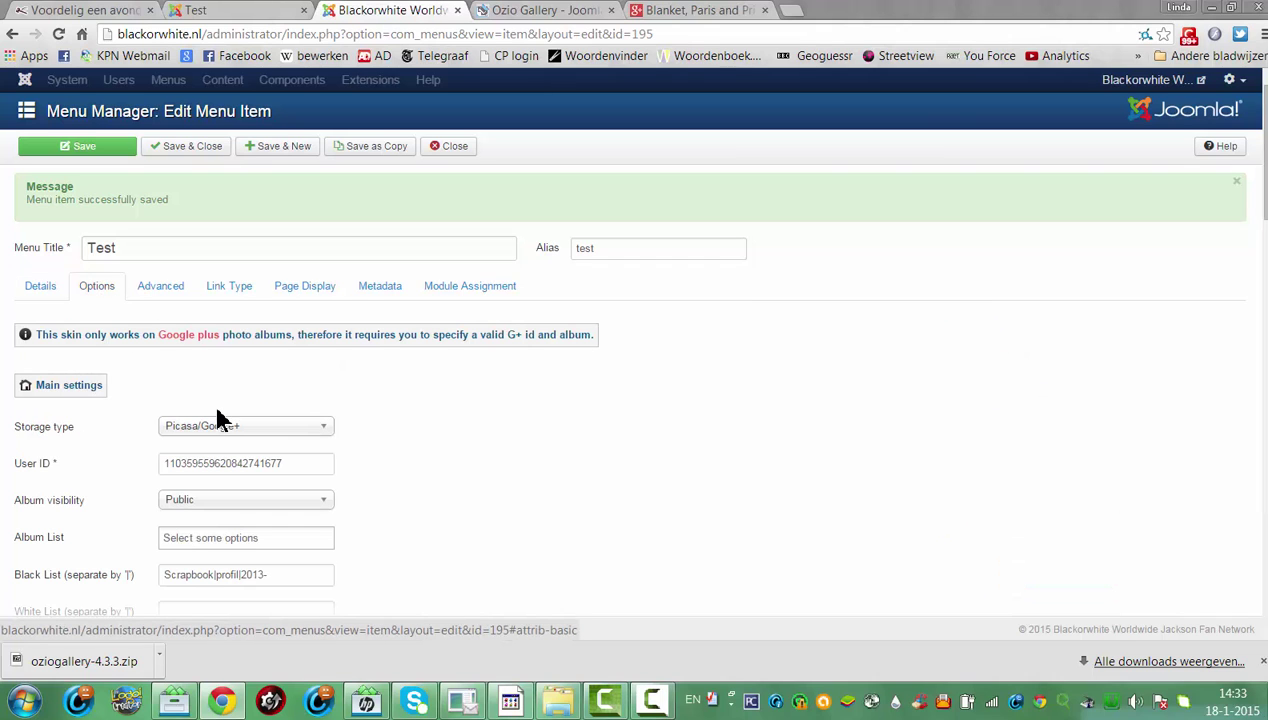
{"action": "left_click", "coordinate": [710, 10]}
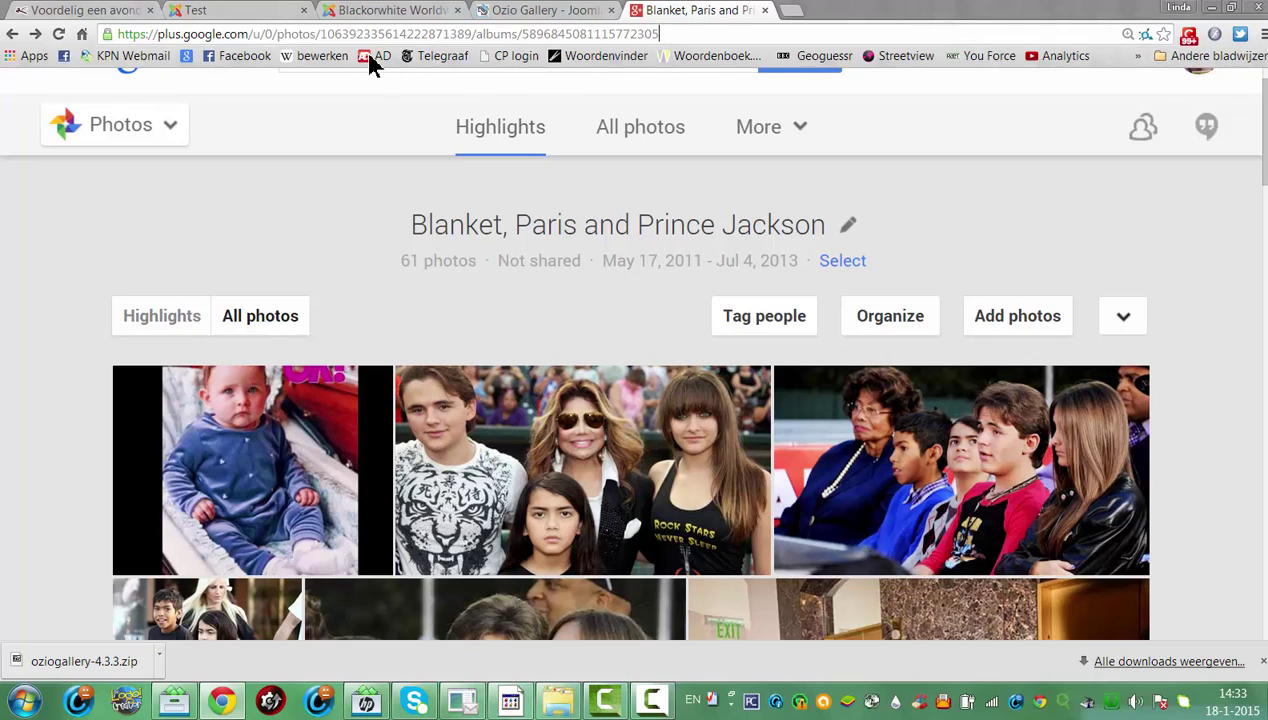
{"action": "left_click_drag", "start_coordinate": [397, 34], "coordinate": [453, 34]}
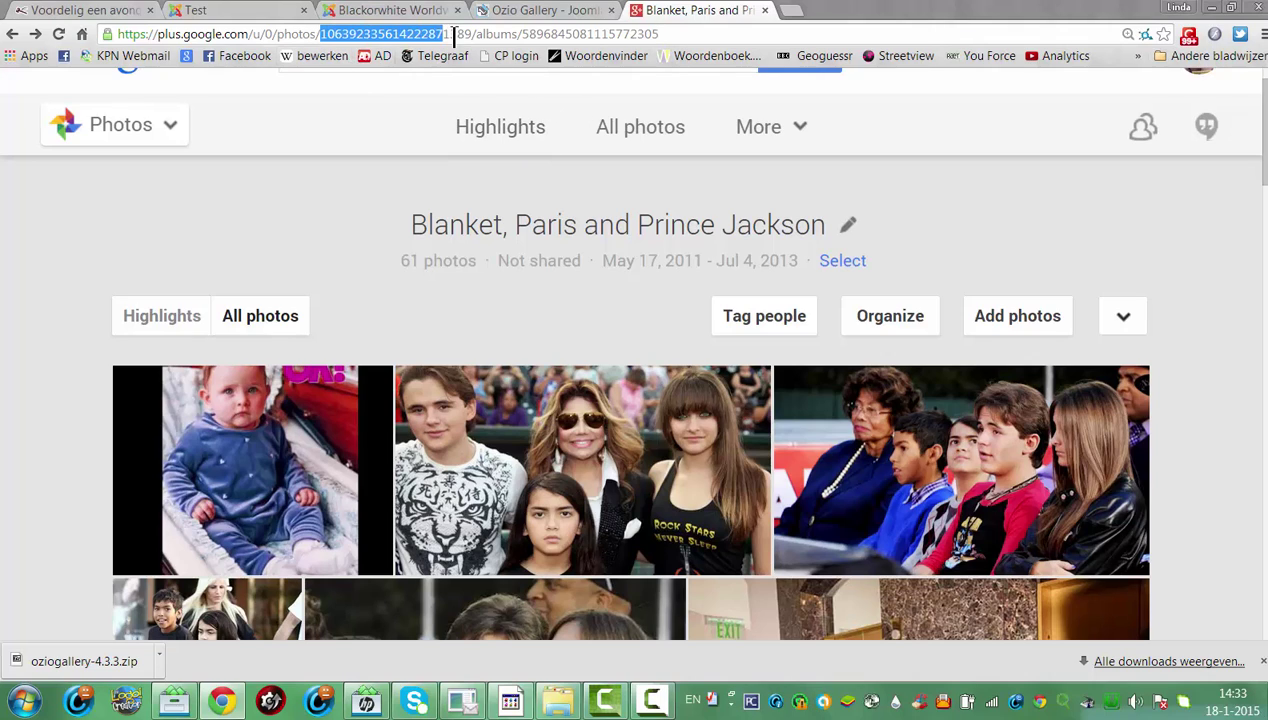
{"action": "left_click", "coordinate": [385, 12]}
Replace the User ID value with the copied Google+ ID and save the menu item.
{"action": "double_click", "coordinate": [299, 465]}
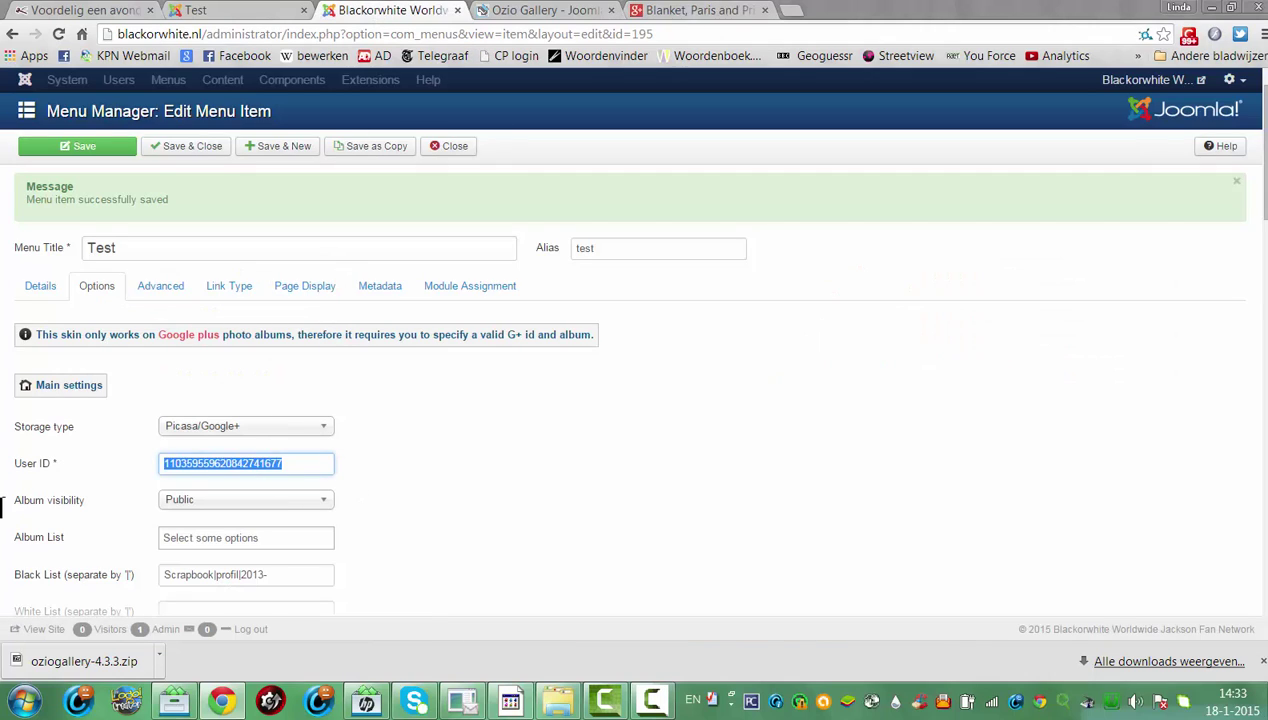
{"action": "key", "text": "BackSpace"}
{"action": "key", "text": "ctrl+v"}
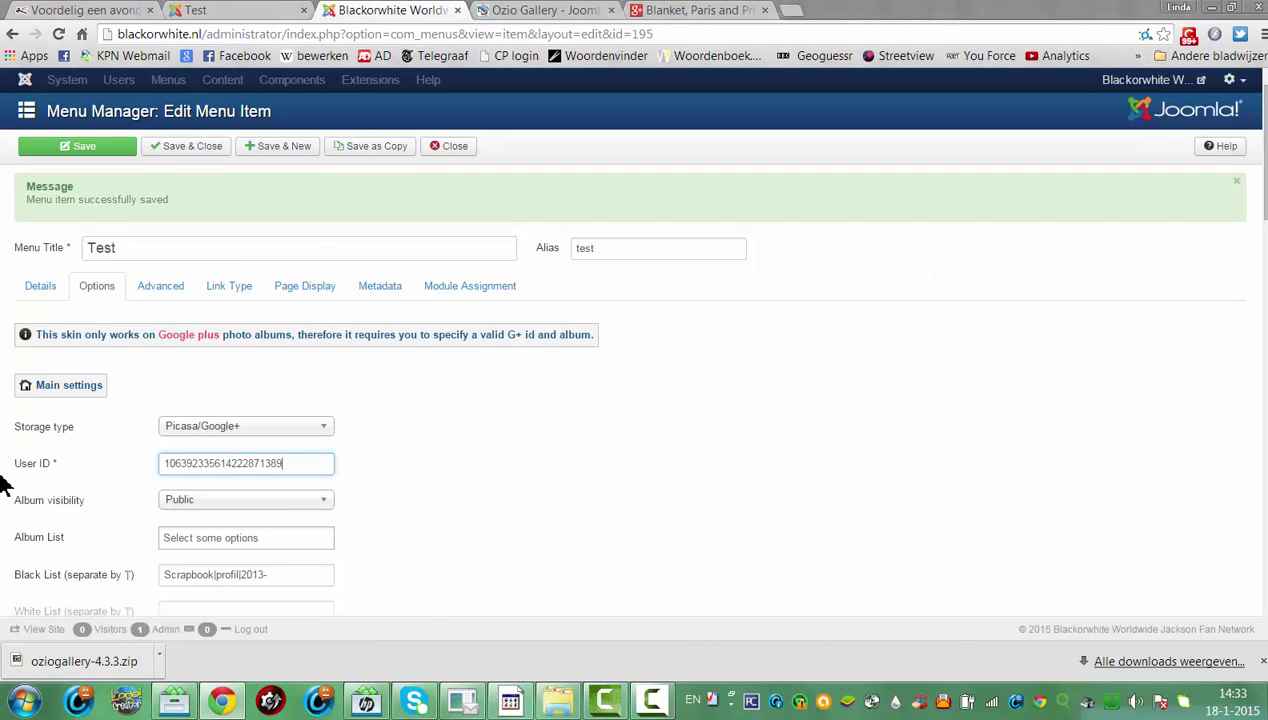
{"action": "left_click", "coordinate": [106, 152]}
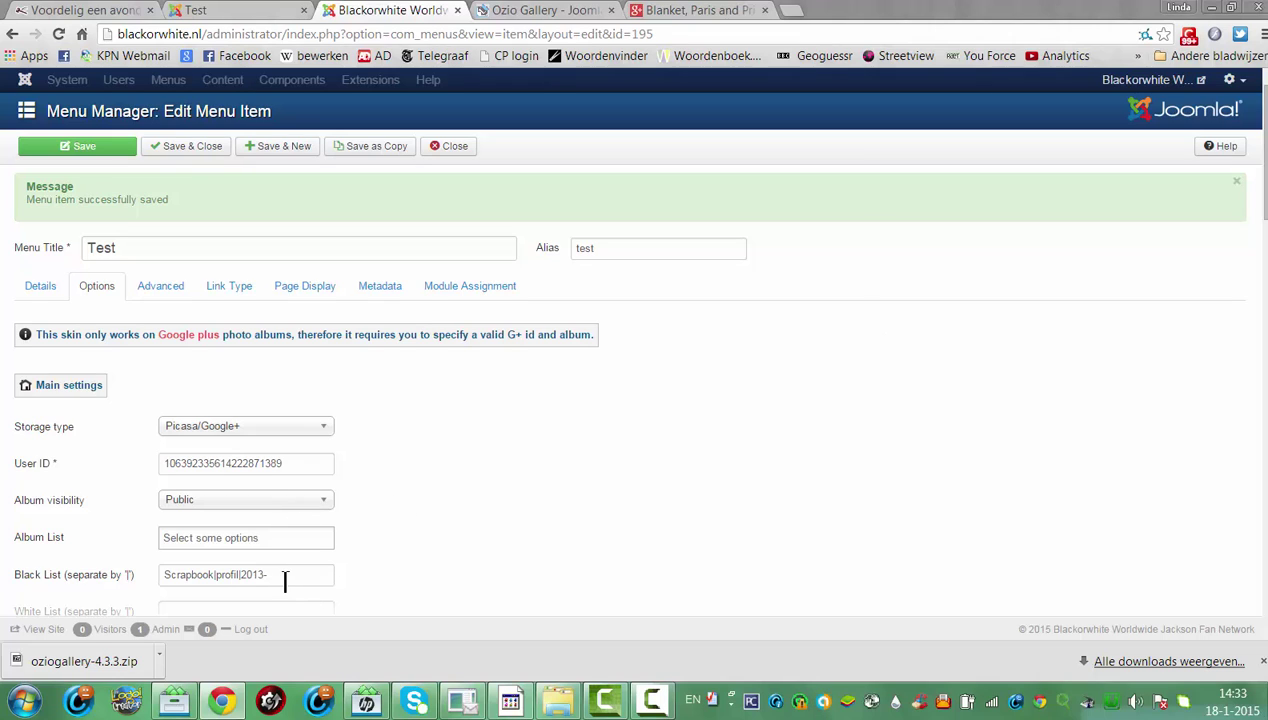
Choose 'Shrine to Paris Jackson' in the Album List field and save the menu item.
{"action": "scroll", "coordinate": [880, 360], "scroll_direction": "down", "scroll_amount": 10}
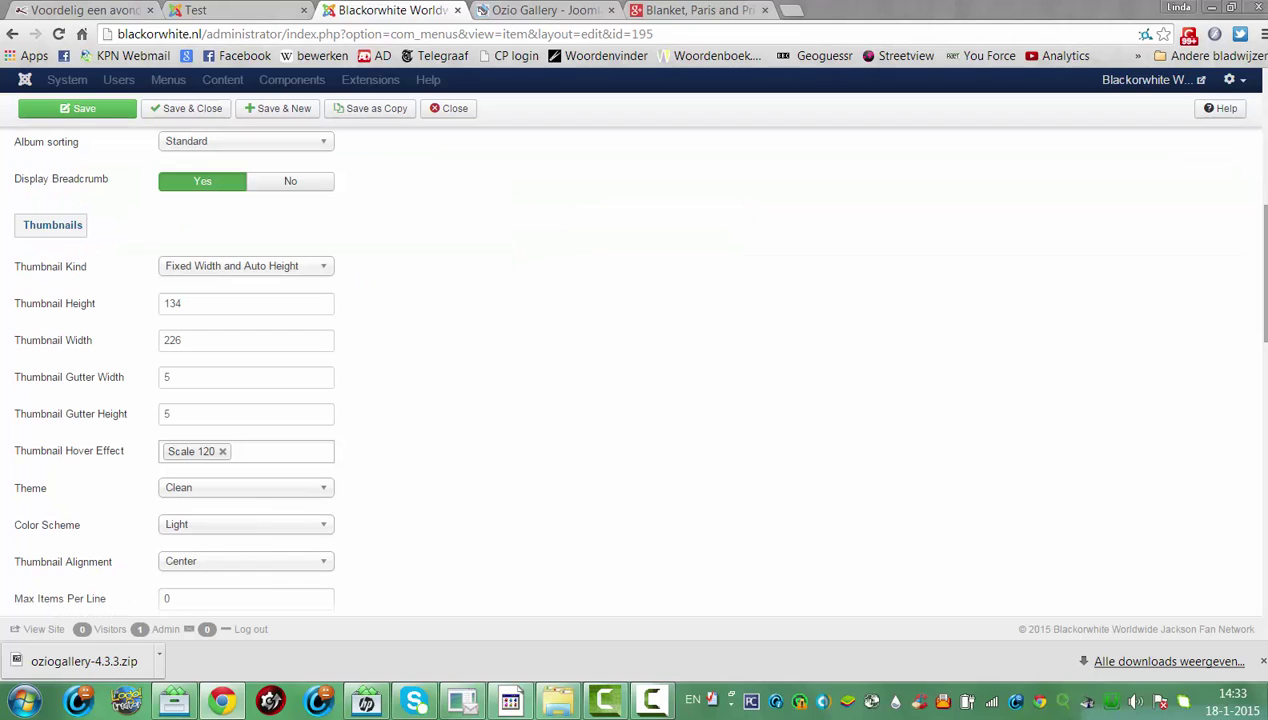
{"action": "scroll", "coordinate": [634, 370], "scroll_direction": "down", "scroll_amount": 3}
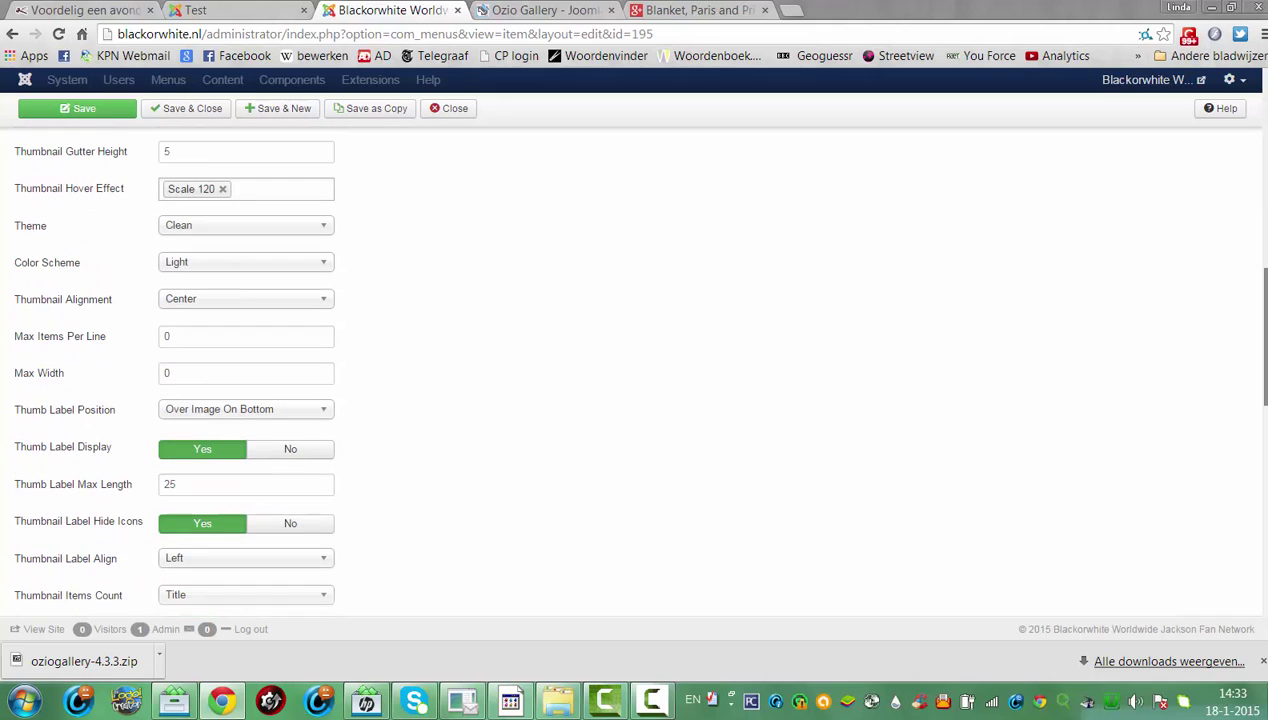
{"action": "scroll", "coordinate": [634, 370], "scroll_direction": "down", "scroll_amount": 5}
{"action": "scroll", "coordinate": [634, 370], "scroll_direction": "up", "scroll_amount": 15}
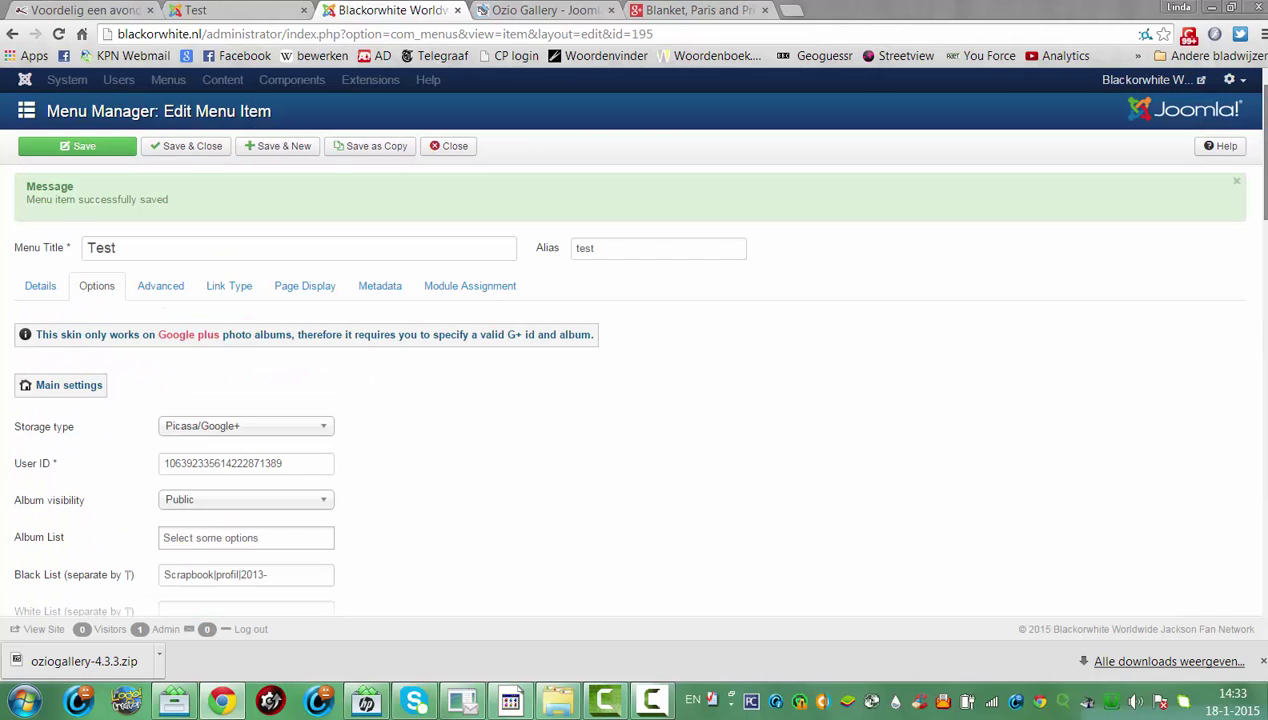
{"action": "scroll", "coordinate": [585, 330], "scroll_direction": "down", "scroll_amount": 1}
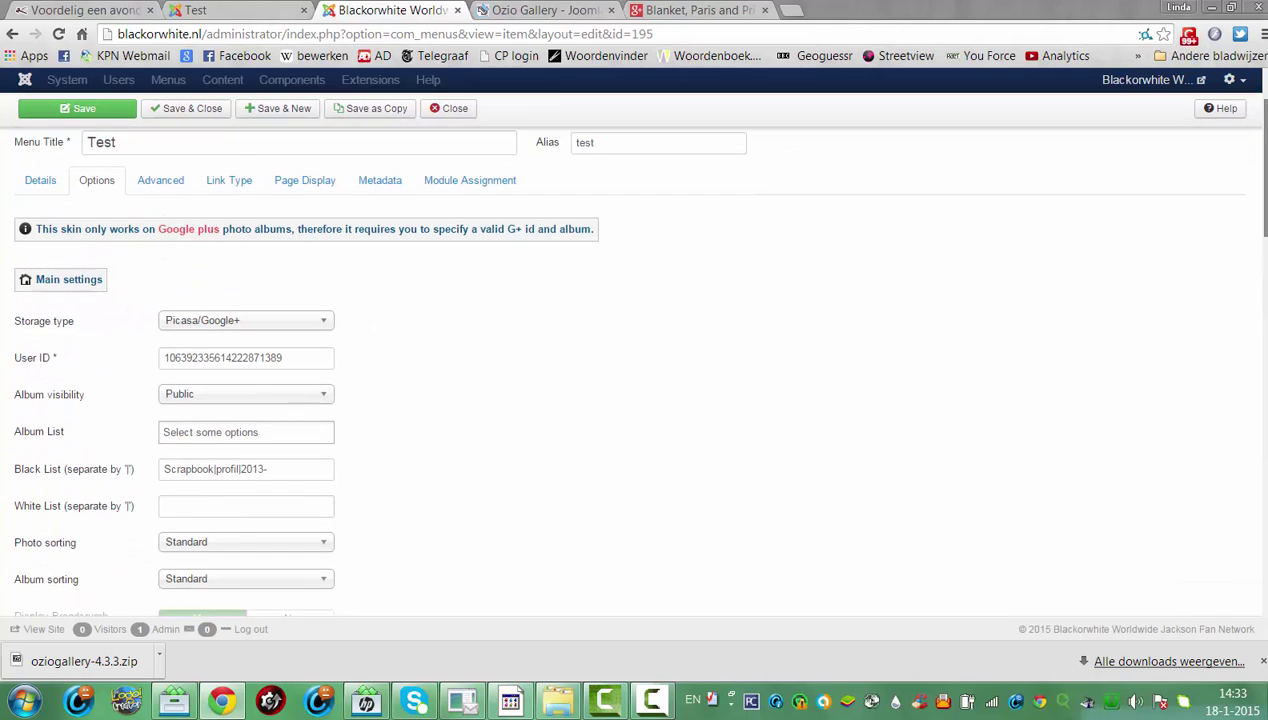
{"action": "left_click", "coordinate": [268, 428]}
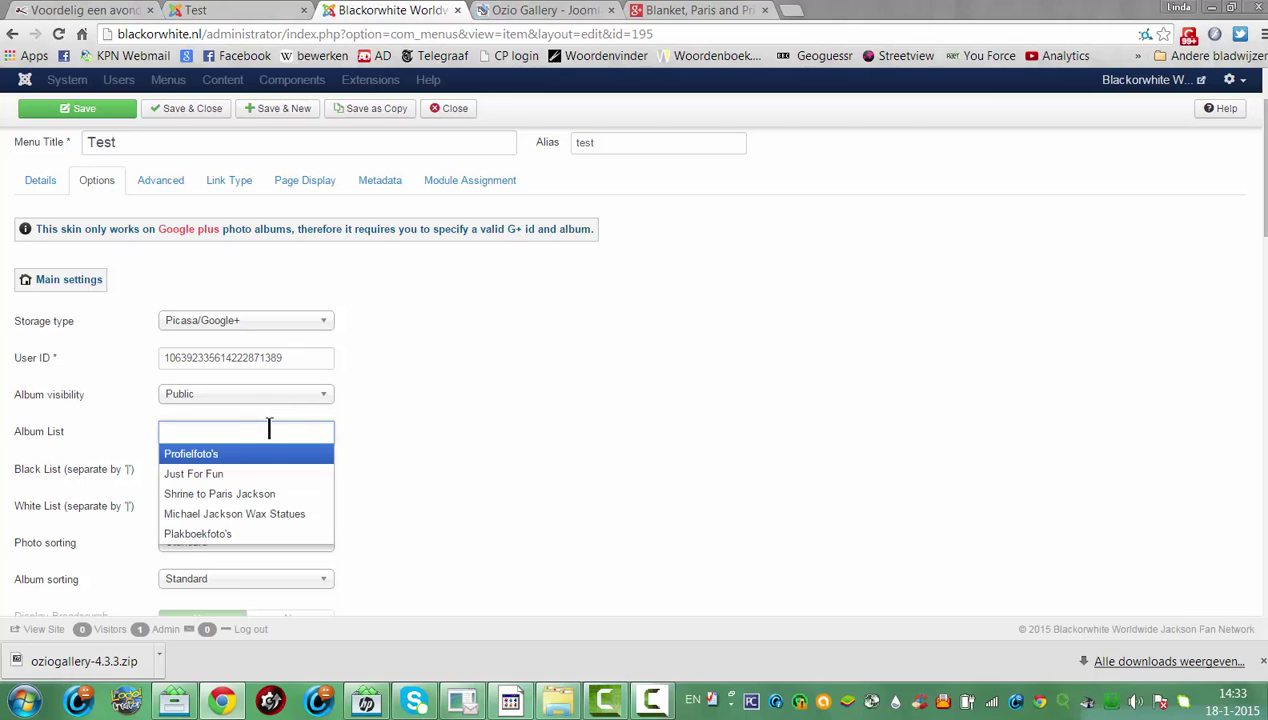
{"action": "left_click", "coordinate": [243, 494]}
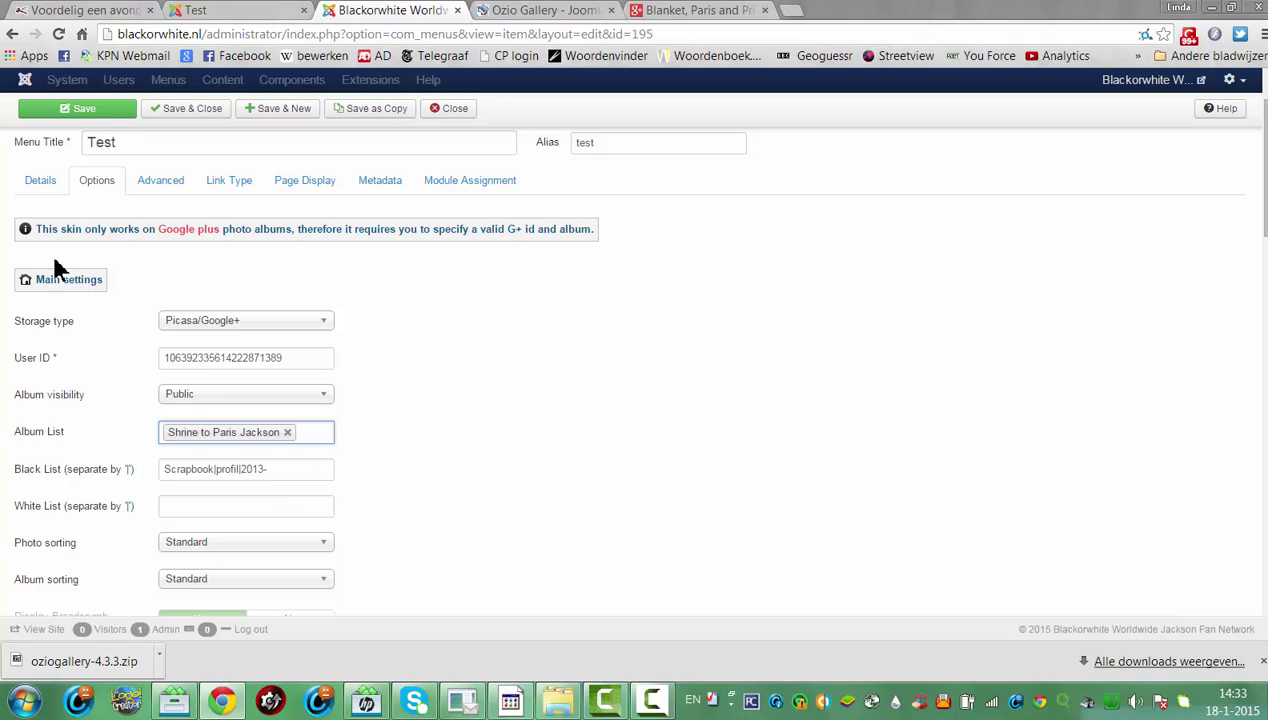
{"action": "left_click", "coordinate": [104, 118]}
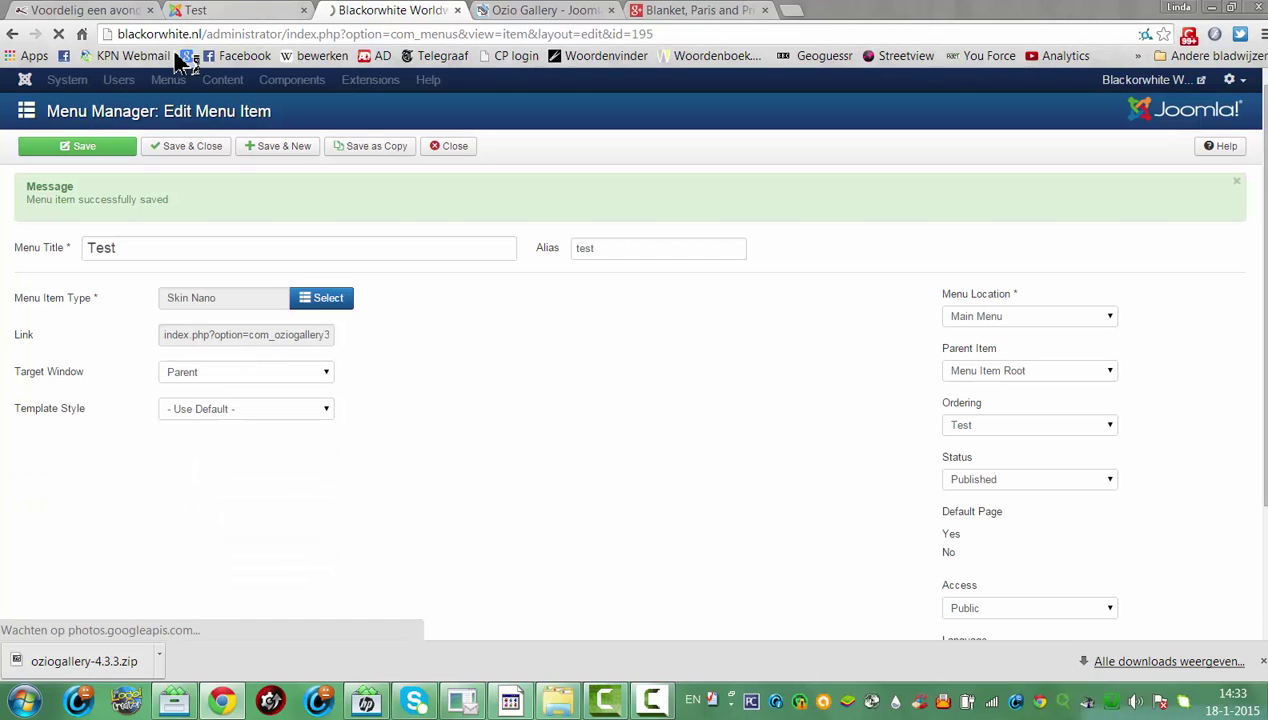
Reload the site's Test page and scroll through the masonry grid of Google+ album photos.
{"action": "left_click", "coordinate": [242, 12]}
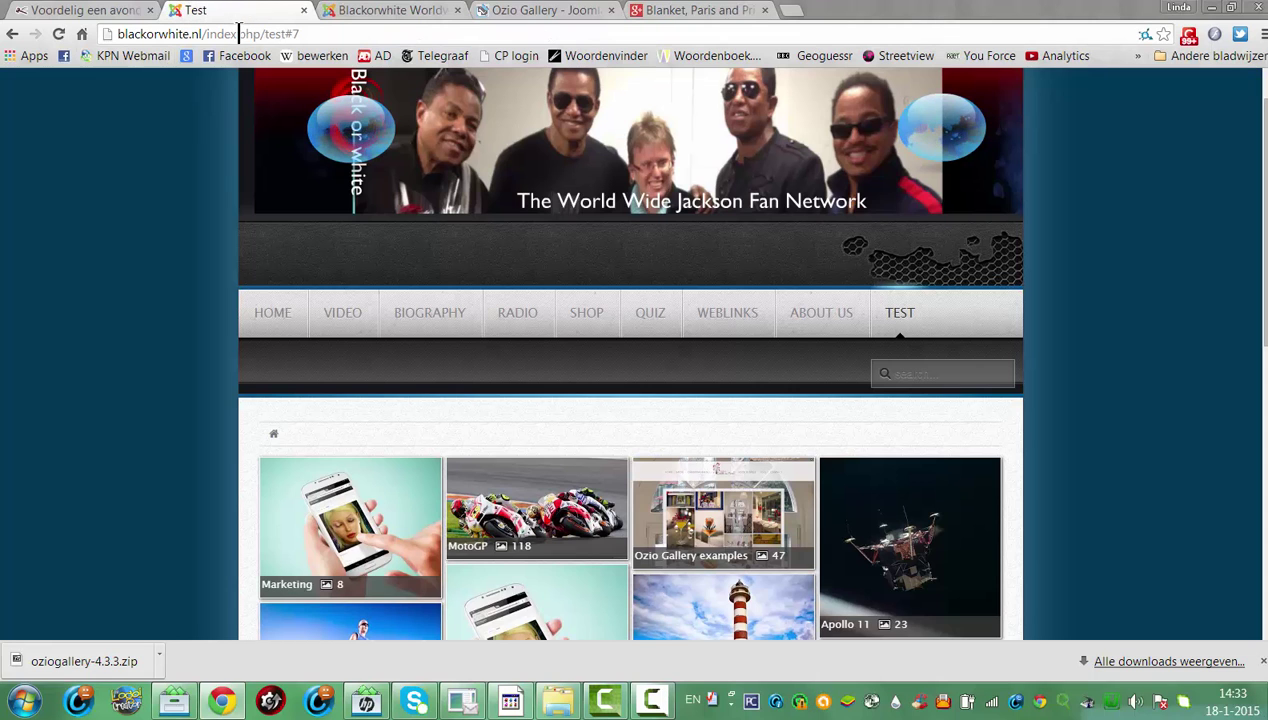
{"action": "left_click", "coordinate": [238, 33]}
{"action": "key", "text": "Return"}
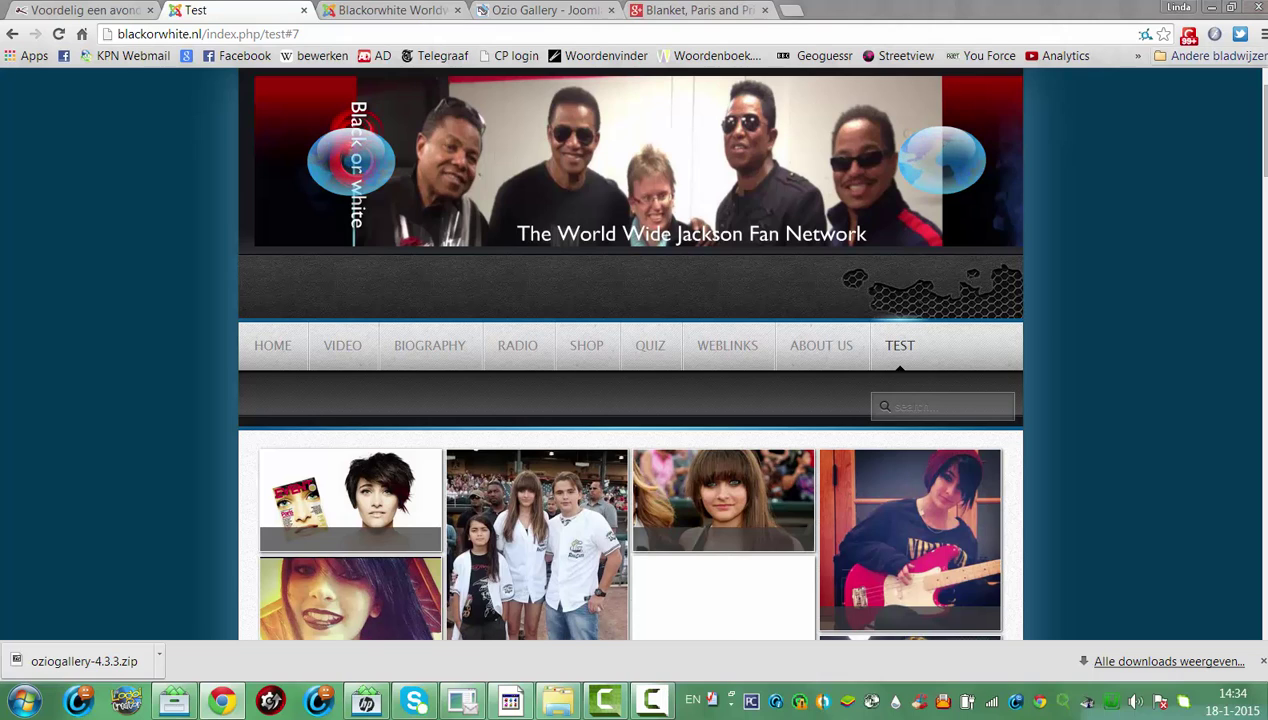
{"action": "scroll", "coordinate": [739, 330], "scroll_direction": "down", "scroll_amount": 1}
{"action": "scroll", "coordinate": [630, 400], "scroll_direction": "down", "scroll_amount": 10}
{"action": "scroll", "coordinate": [630, 400], "scroll_direction": "up", "scroll_amount": 8}
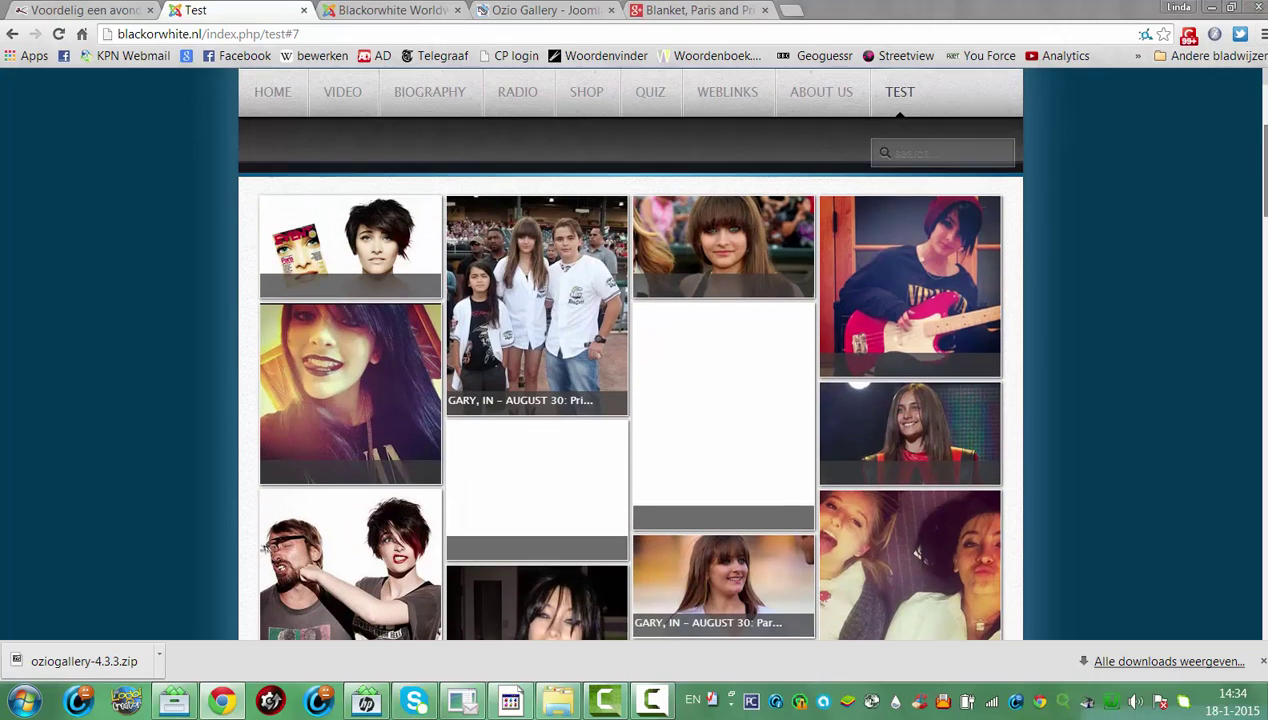
{"action": "scroll", "coordinate": [917, 568], "scroll_direction": "down", "scroll_amount": 5}
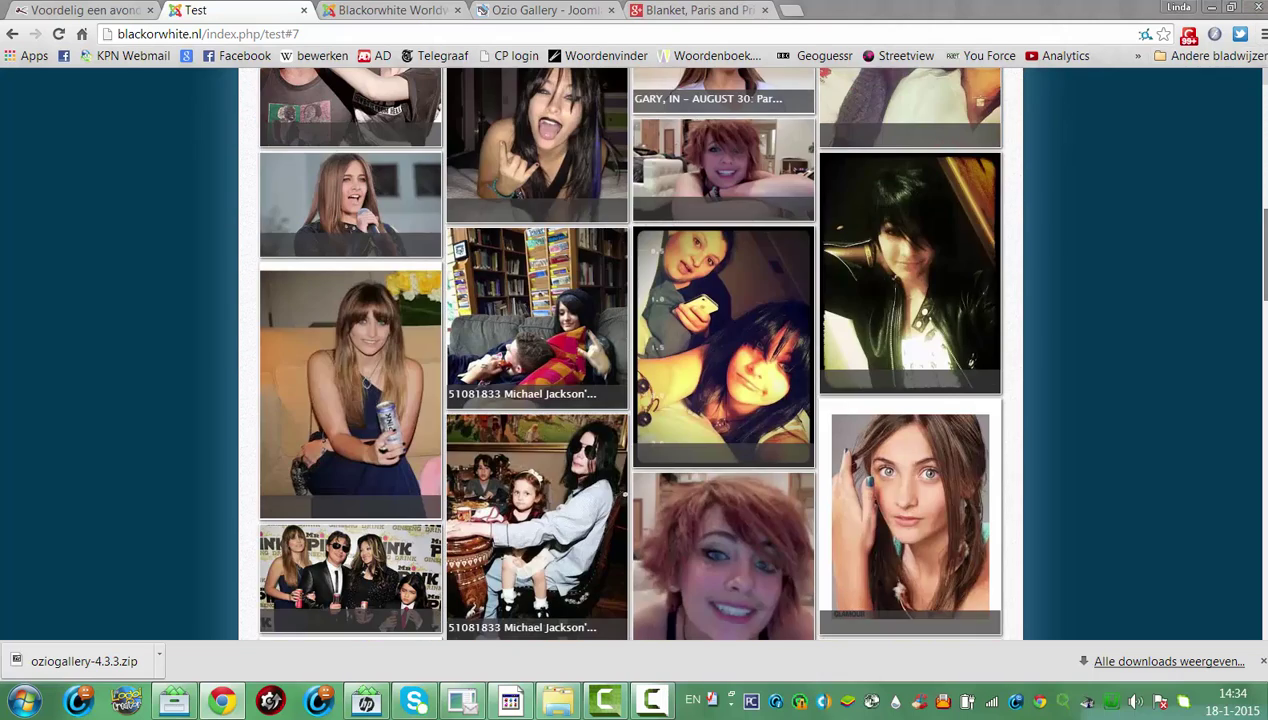
{"action": "scroll", "coordinate": [630, 350], "scroll_direction": "down", "scroll_amount": 5}
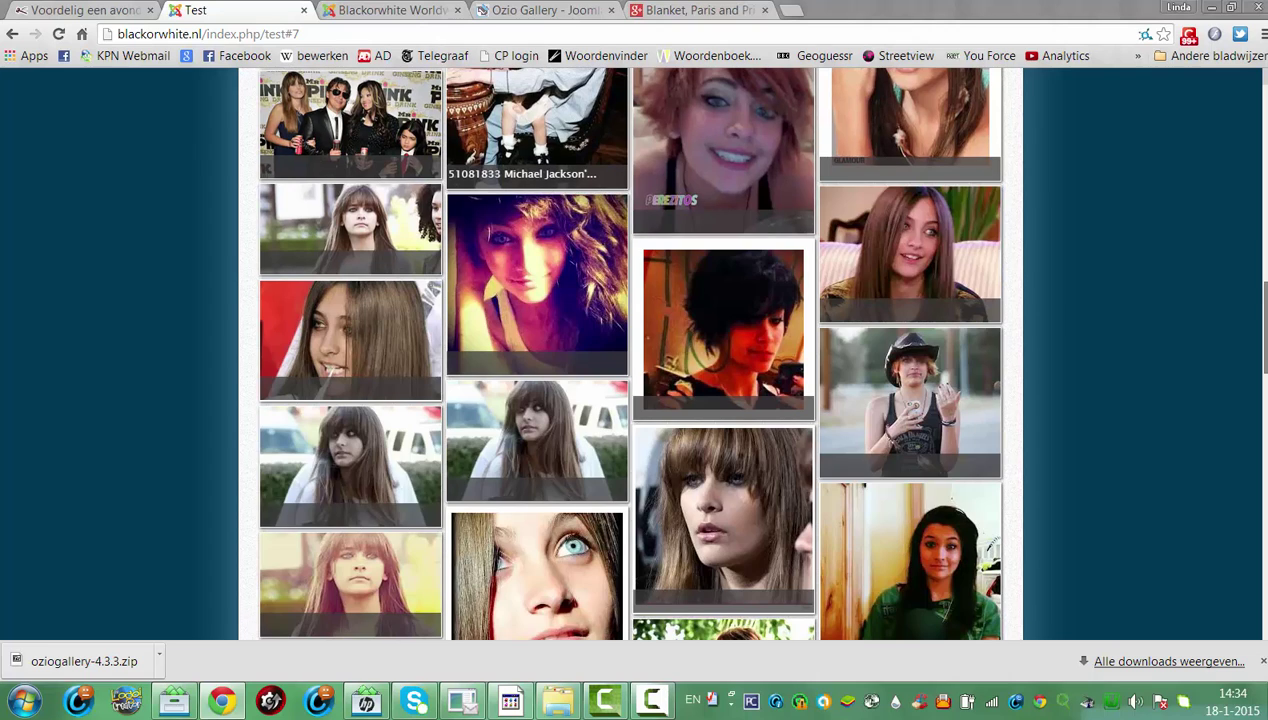
{"action": "scroll", "coordinate": [630, 350], "scroll_direction": "down", "scroll_amount": 3}
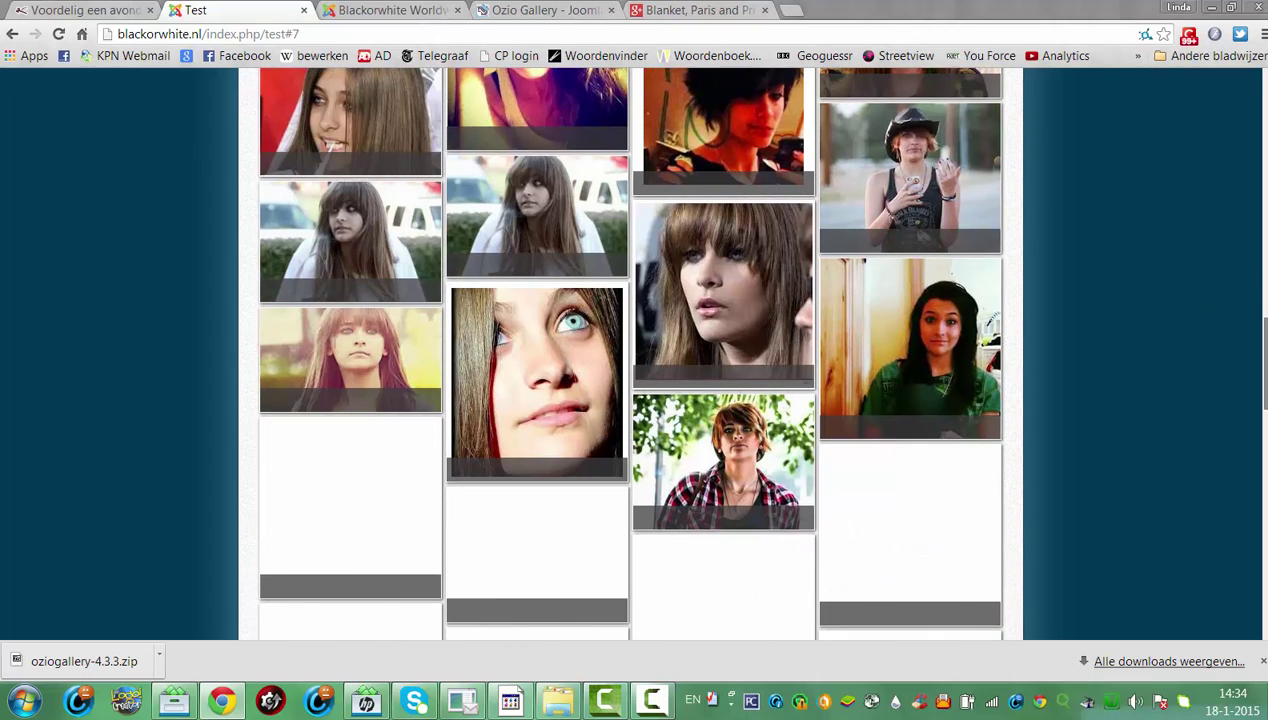
{"action": "scroll", "coordinate": [630, 350], "scroll_direction": "down", "scroll_amount": 4}
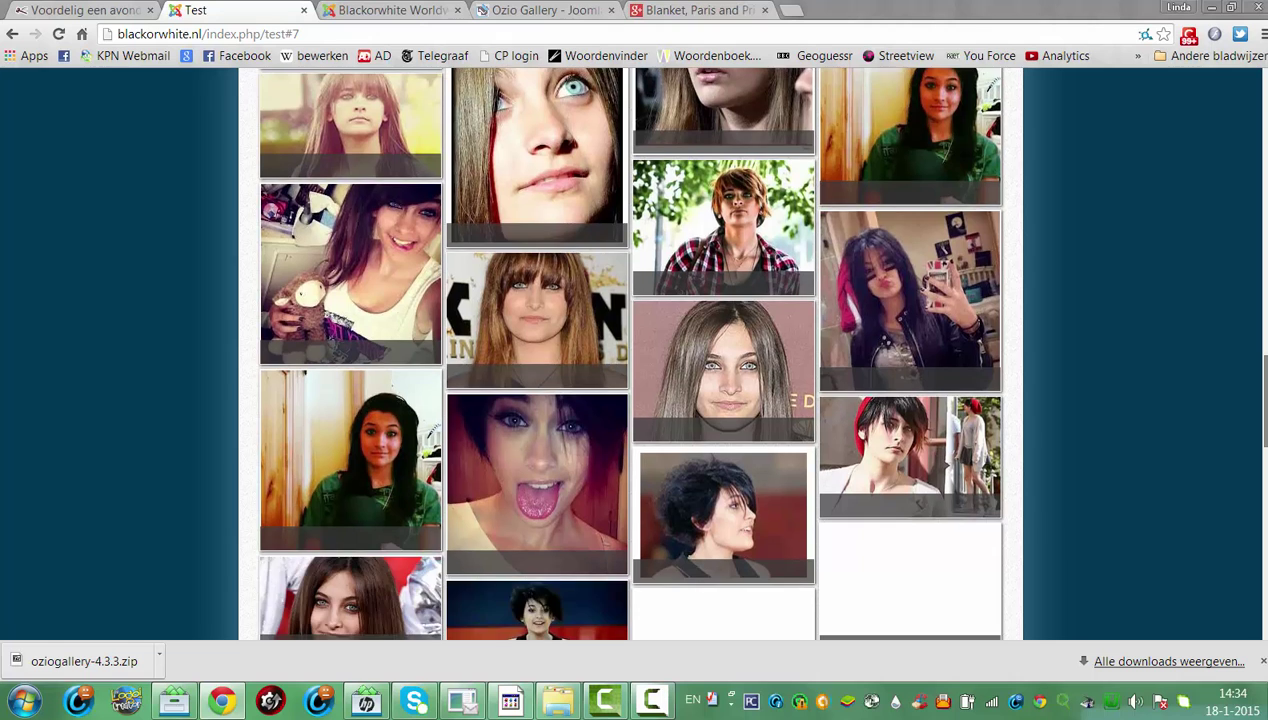
{"action": "scroll", "coordinate": [630, 350], "scroll_direction": "down", "scroll_amount": 3}
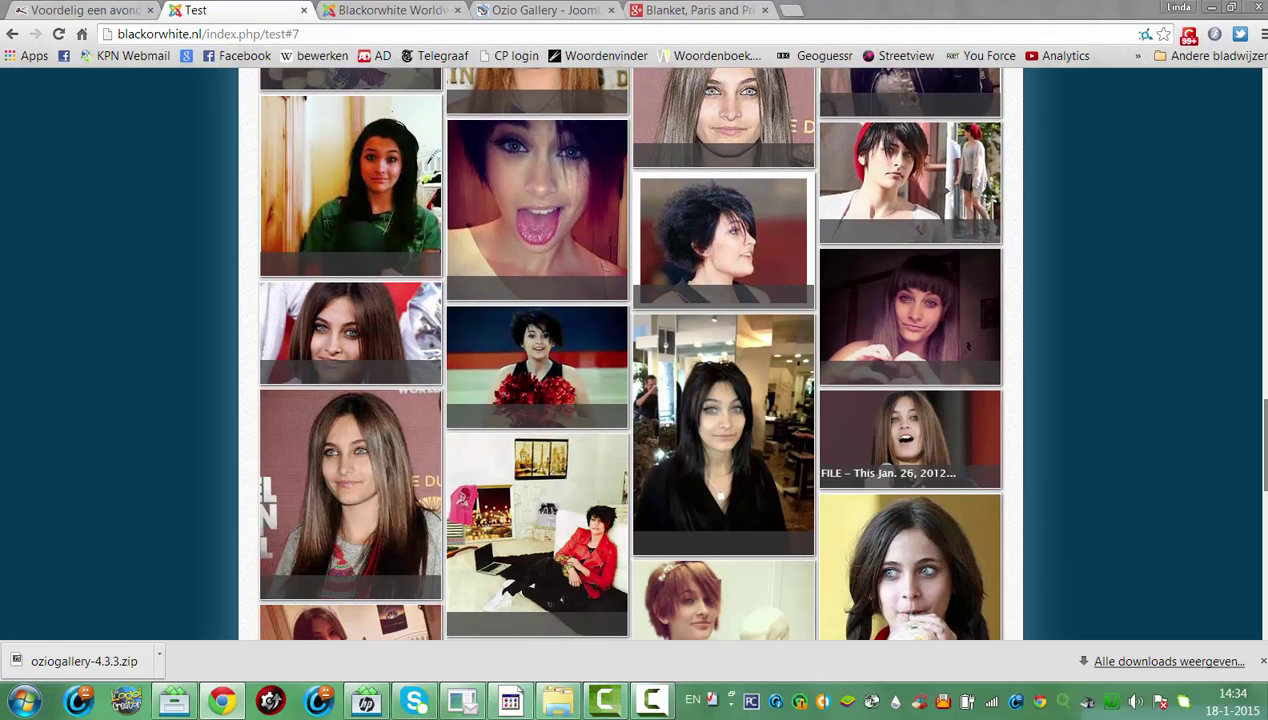
{"action": "scroll", "coordinate": [630, 350], "scroll_direction": "down", "scroll_amount": 2}
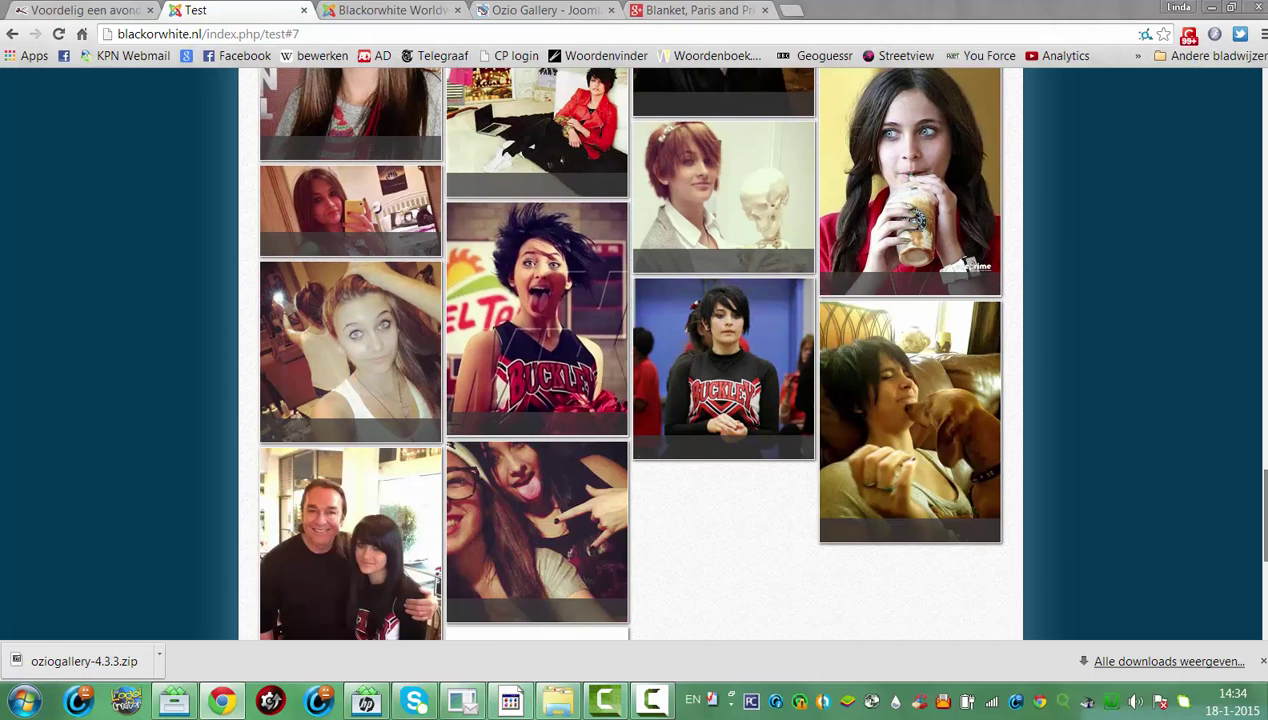
{"action": "scroll", "coordinate": [630, 350], "scroll_direction": "down", "scroll_amount": 3}
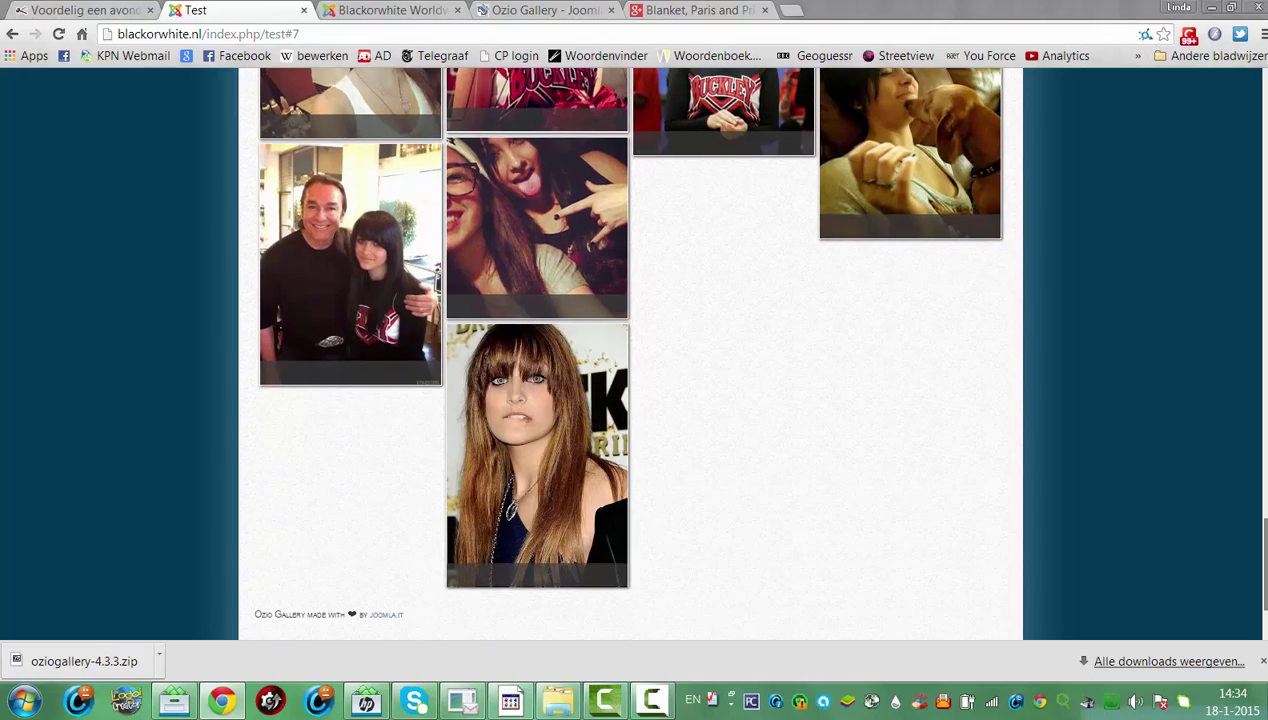
{"action": "scroll", "coordinate": [630, 350], "scroll_direction": "down", "scroll_amount": 1}
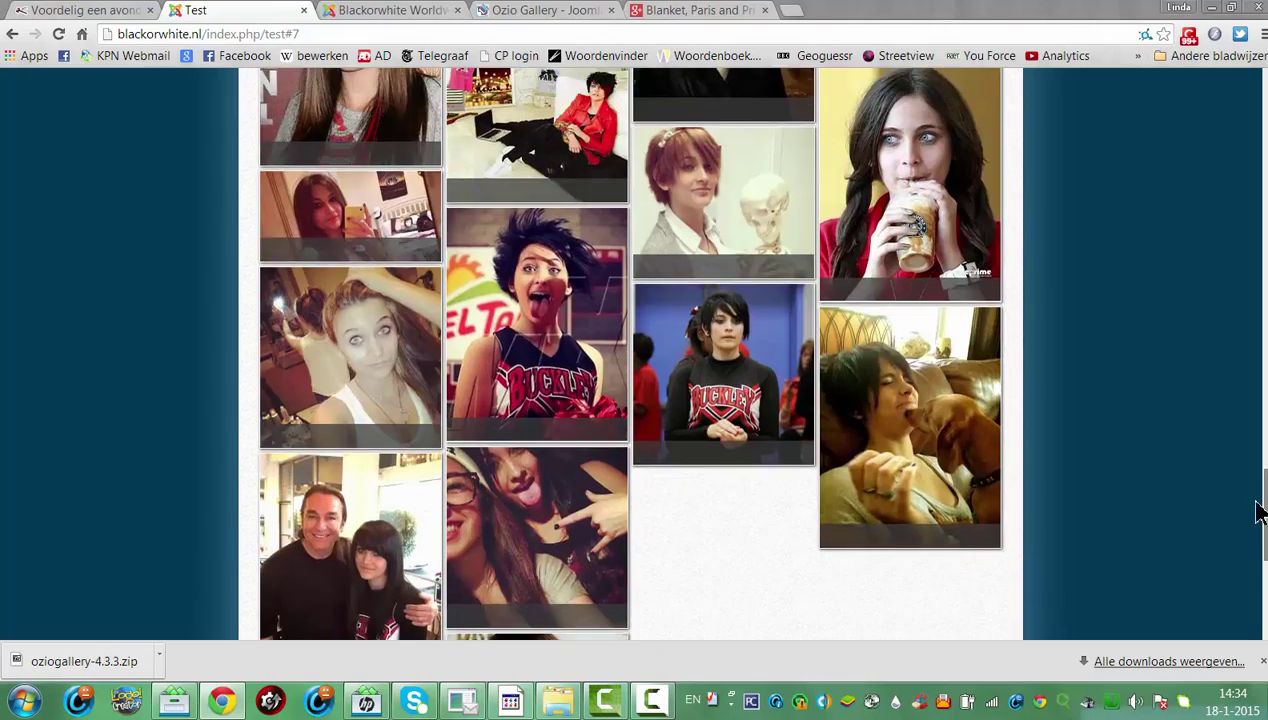
{"action": "scroll", "coordinate": [1226, 399], "scroll_direction": "up", "scroll_amount": 10}
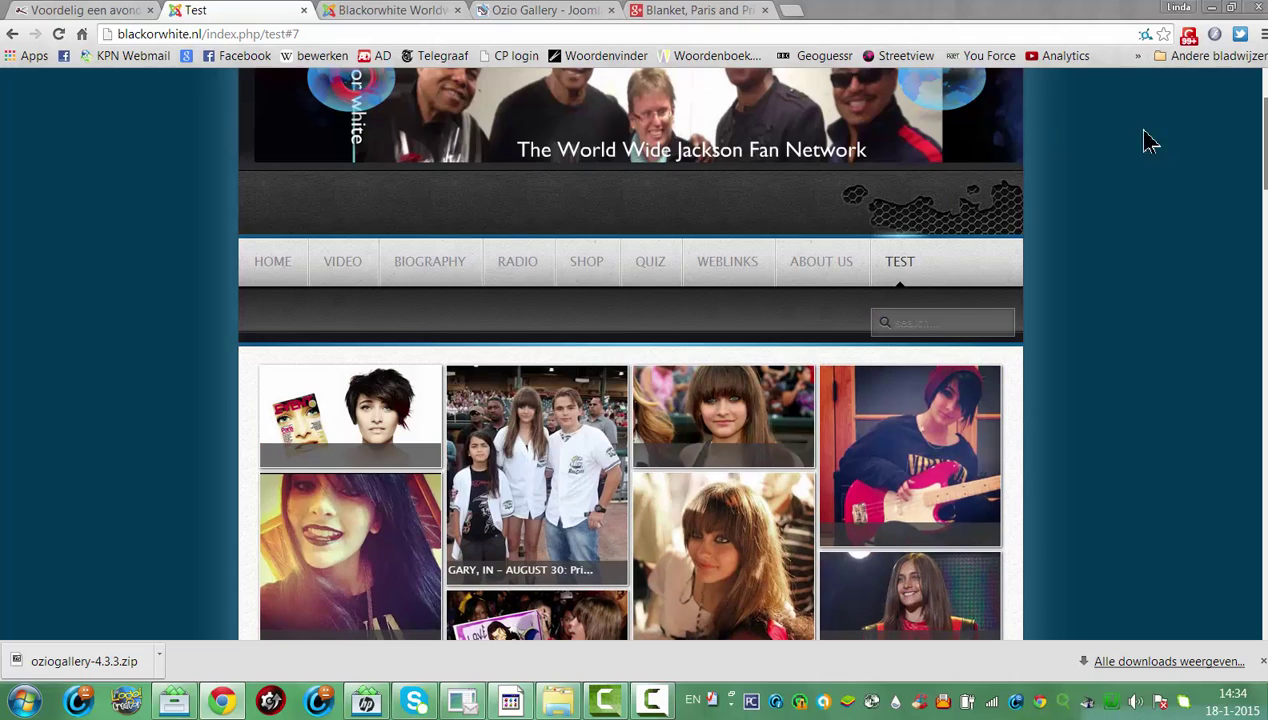
Pick Ozio Gallery 4 › Skin Fuerte as the Test menu item's type.
{"action": "left_click", "coordinate": [425, 11]}
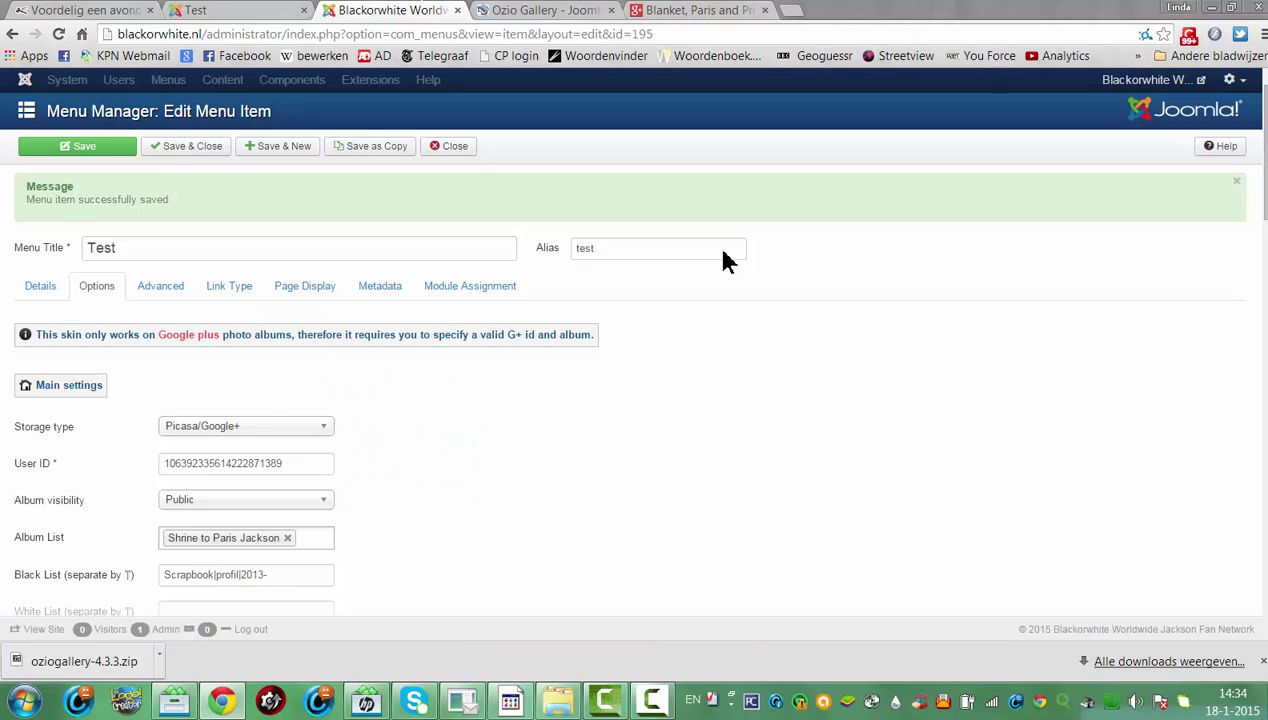
{"action": "scroll", "coordinate": [630, 350], "scroll_direction": "down", "scroll_amount": 3}
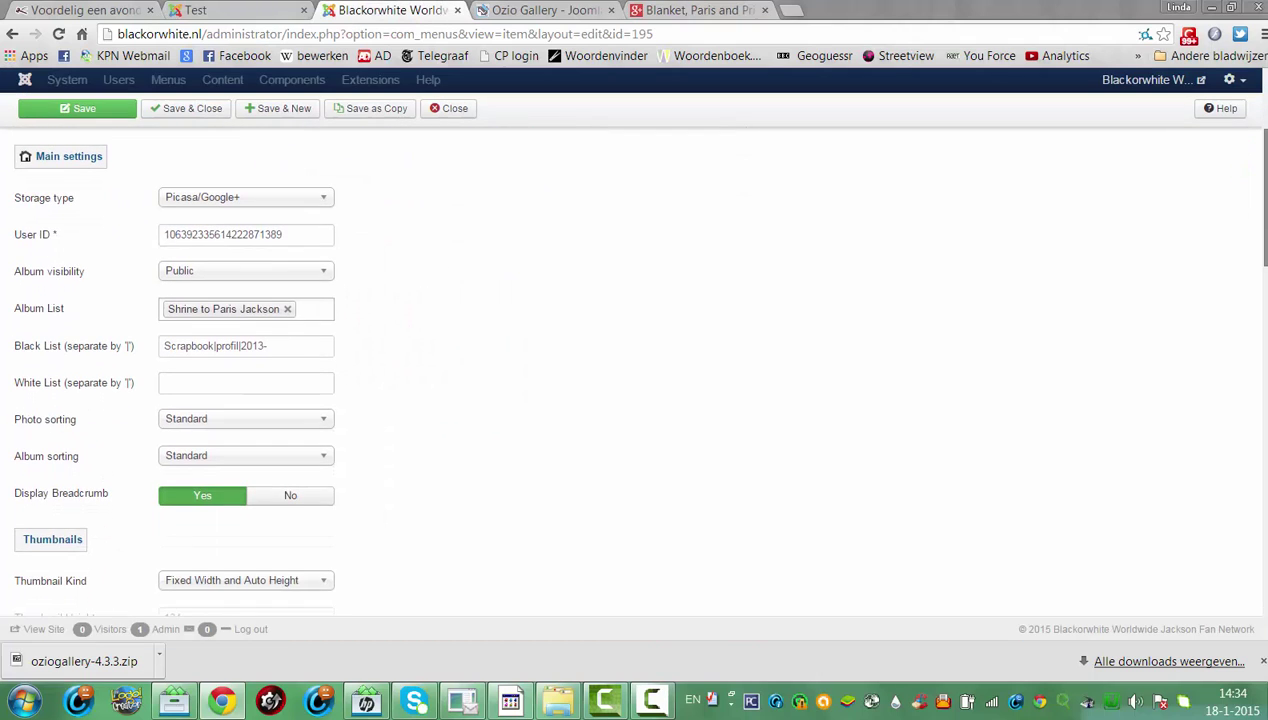
{"action": "scroll", "coordinate": [420, 121], "scroll_direction": "up", "scroll_amount": 3}
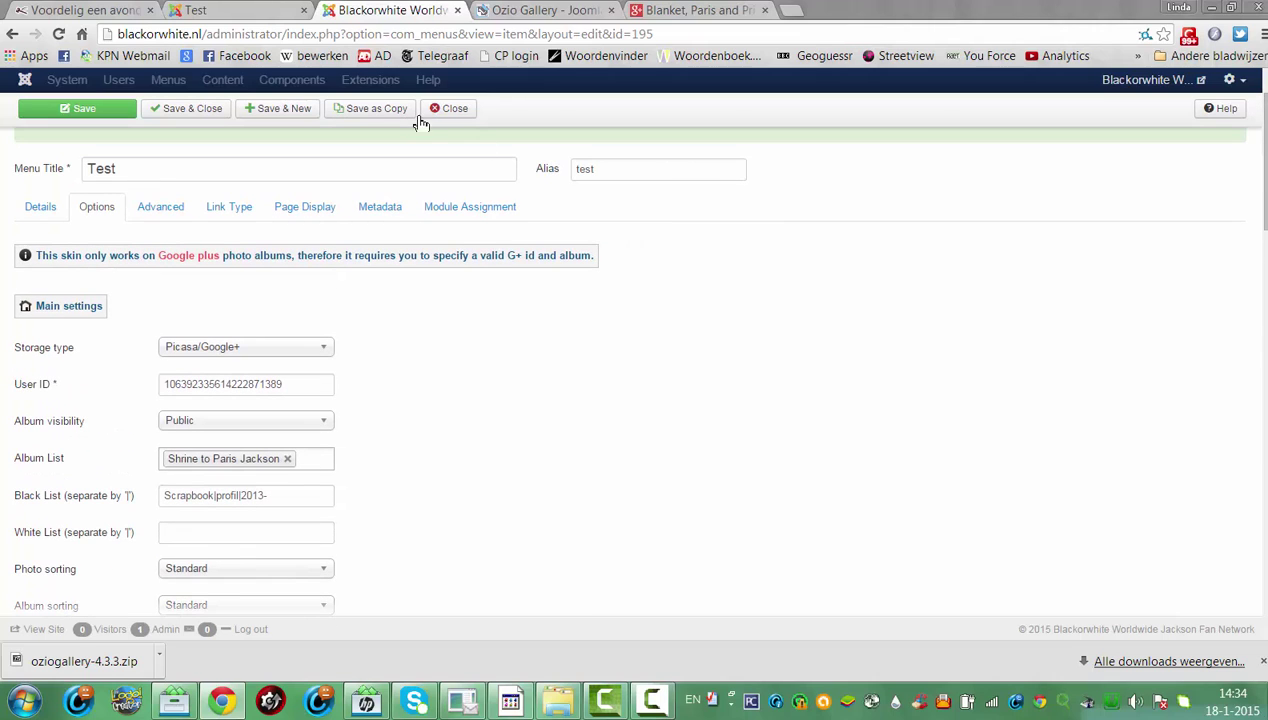
{"action": "left_click", "coordinate": [38, 206]}
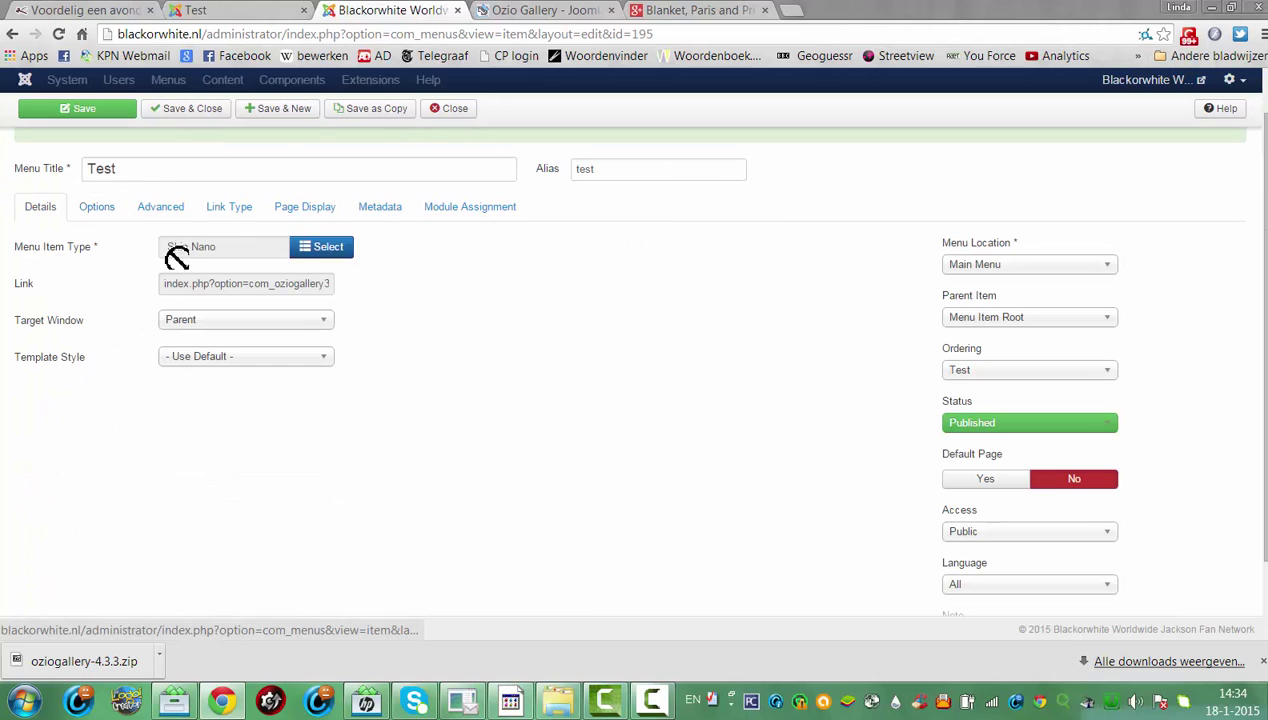
{"action": "left_click", "coordinate": [320, 250]}
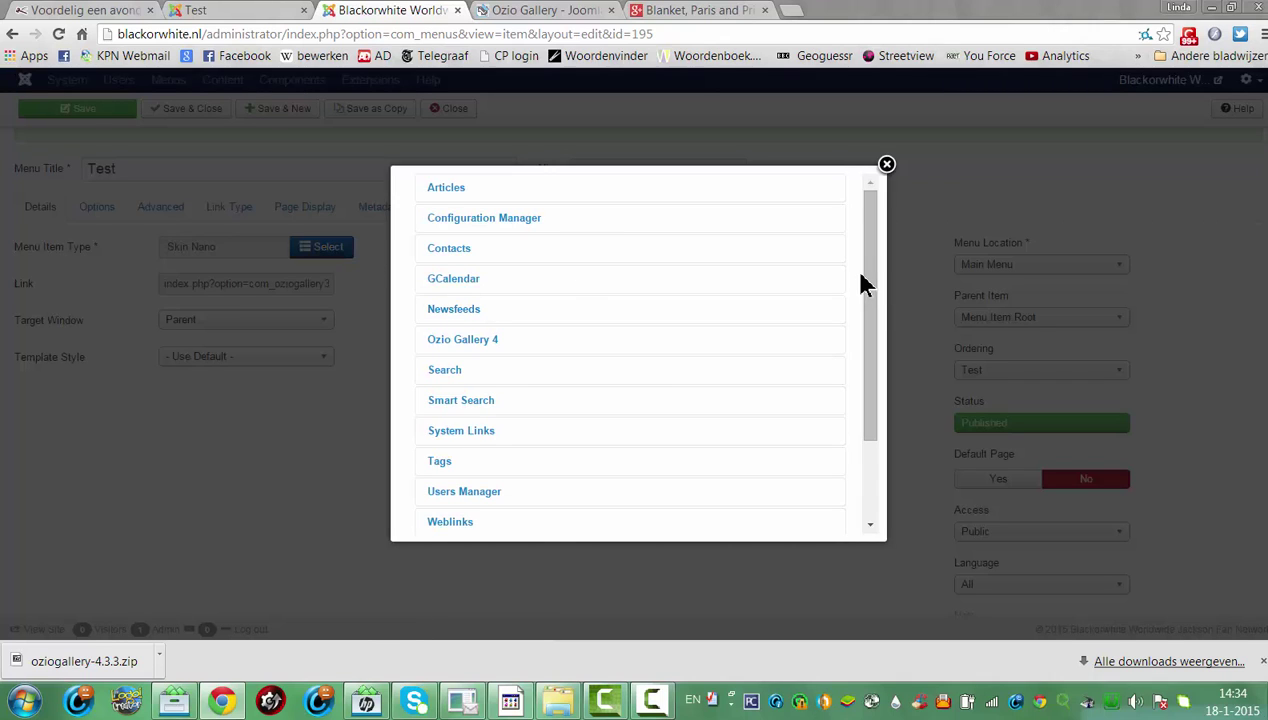
{"action": "scroll", "coordinate": [872, 340], "scroll_direction": "down", "scroll_amount": 2}
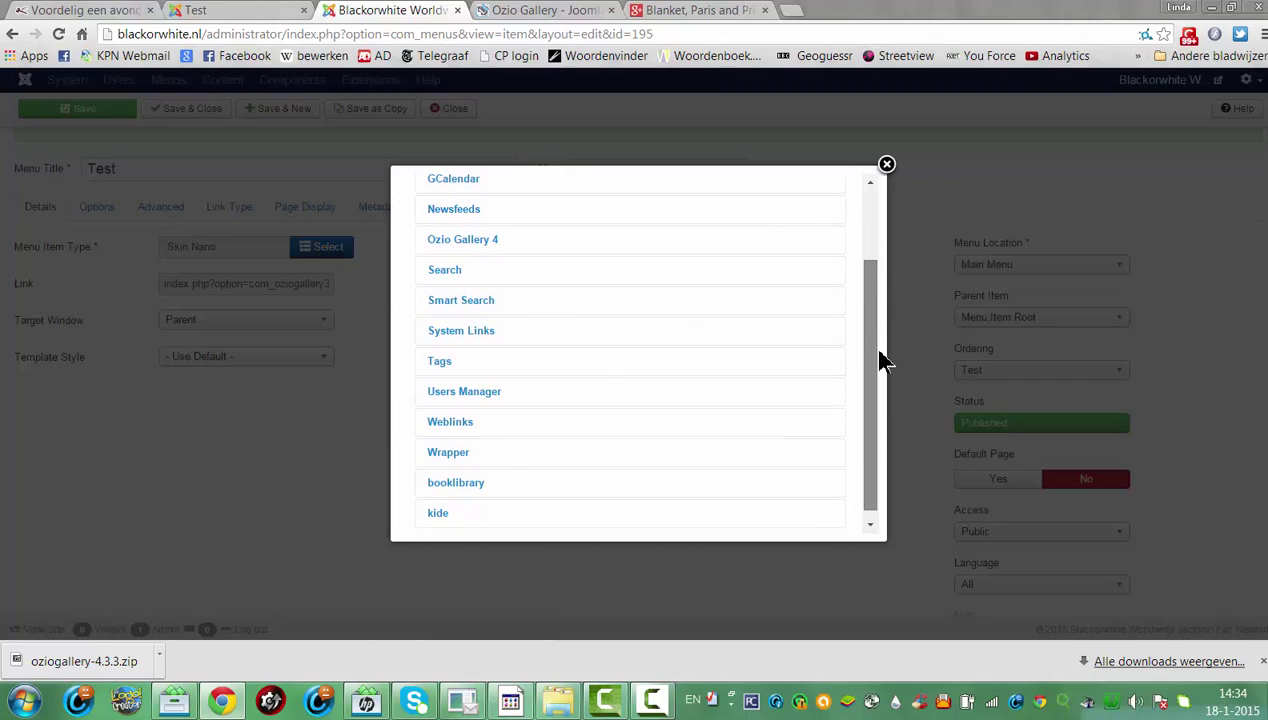
{"action": "left_click_drag", "start_coordinate": [882, 360], "coordinate": [860, 266]}
{"action": "left_click", "coordinate": [452, 342]}
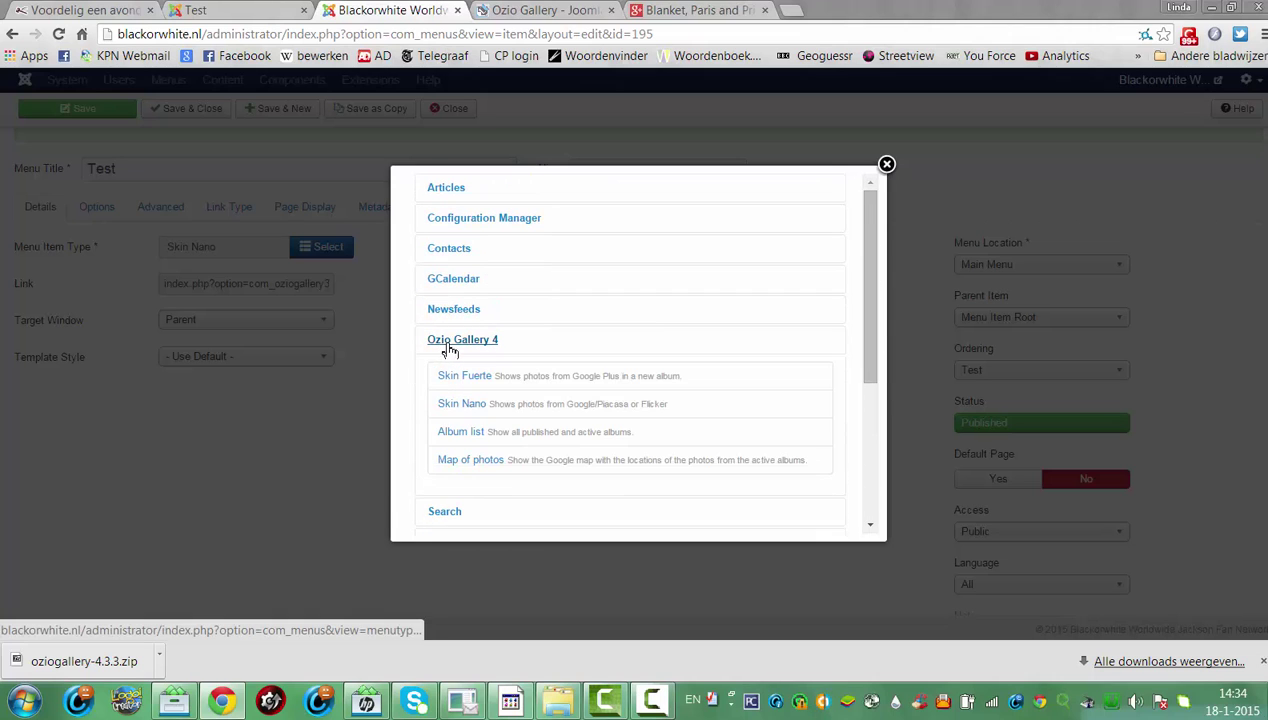
{"action": "left_click", "coordinate": [477, 378]}
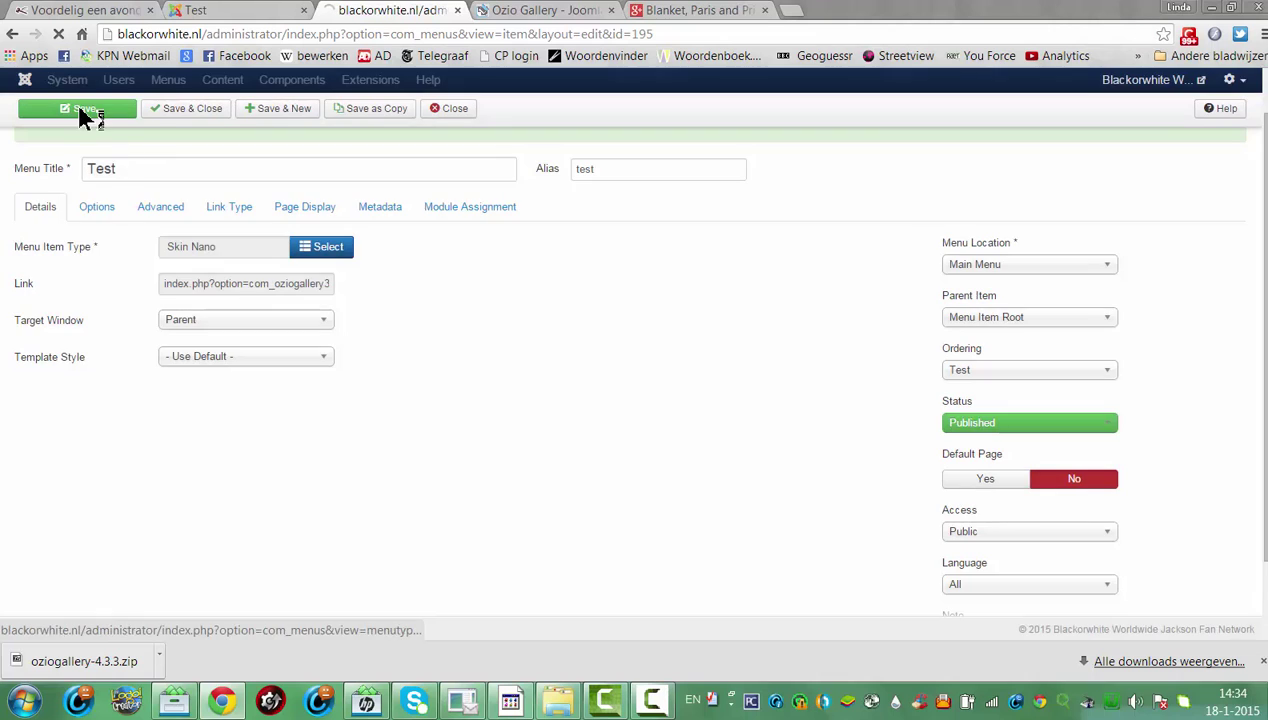
Save the item as Skin Fuerte, reload the site's Test page, then save the item again.
{"action": "left_click", "coordinate": [79, 109]}
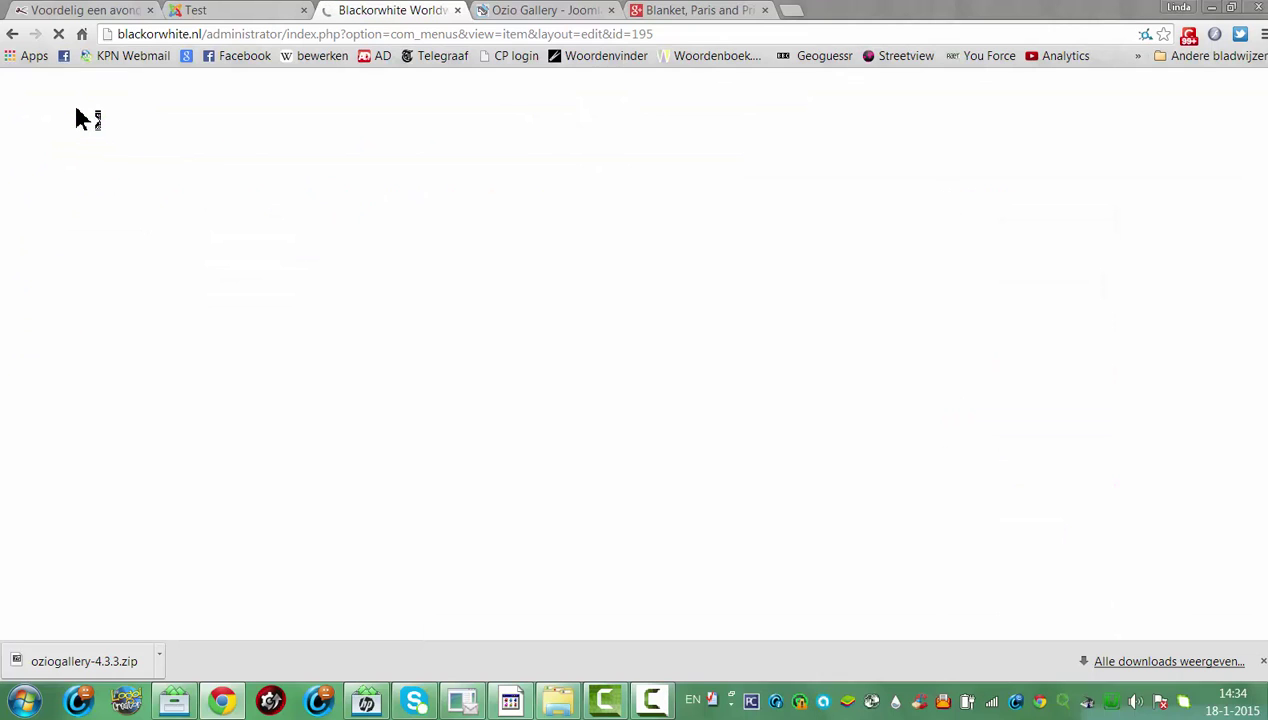
{"action": "left_click", "coordinate": [210, 12]}
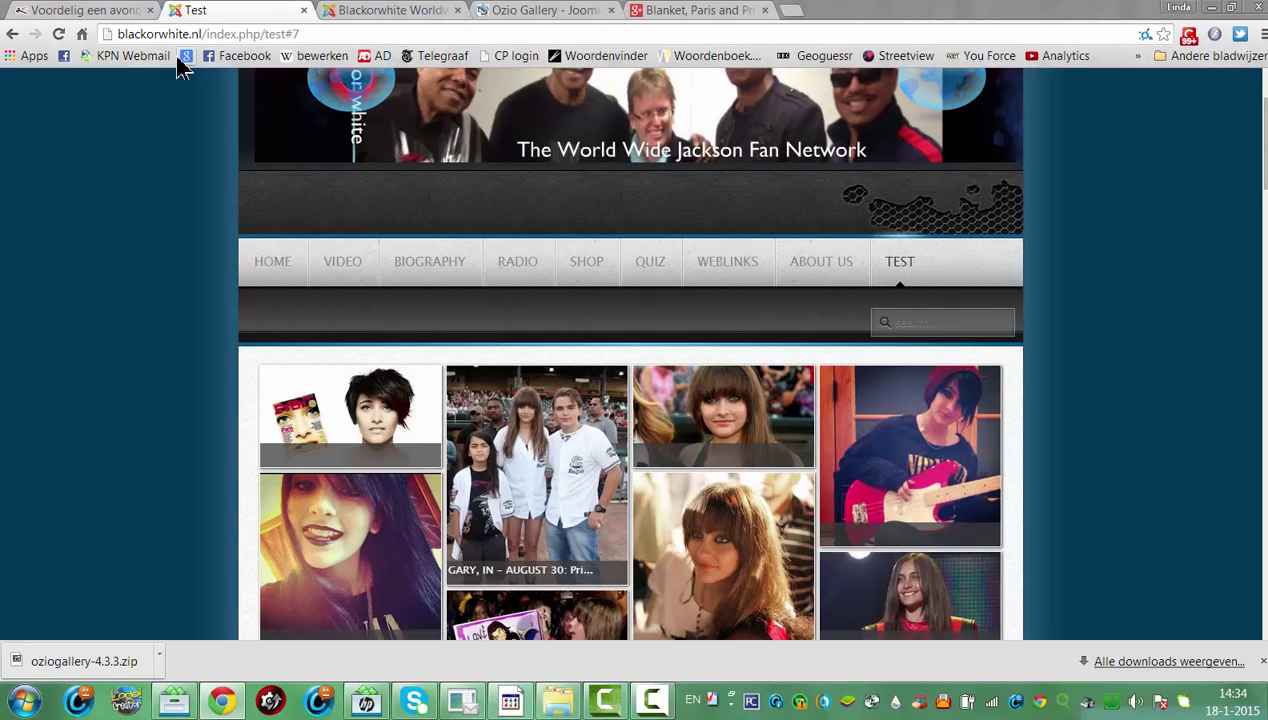
{"action": "left_click", "coordinate": [182, 35]}
{"action": "key", "text": "Return"}
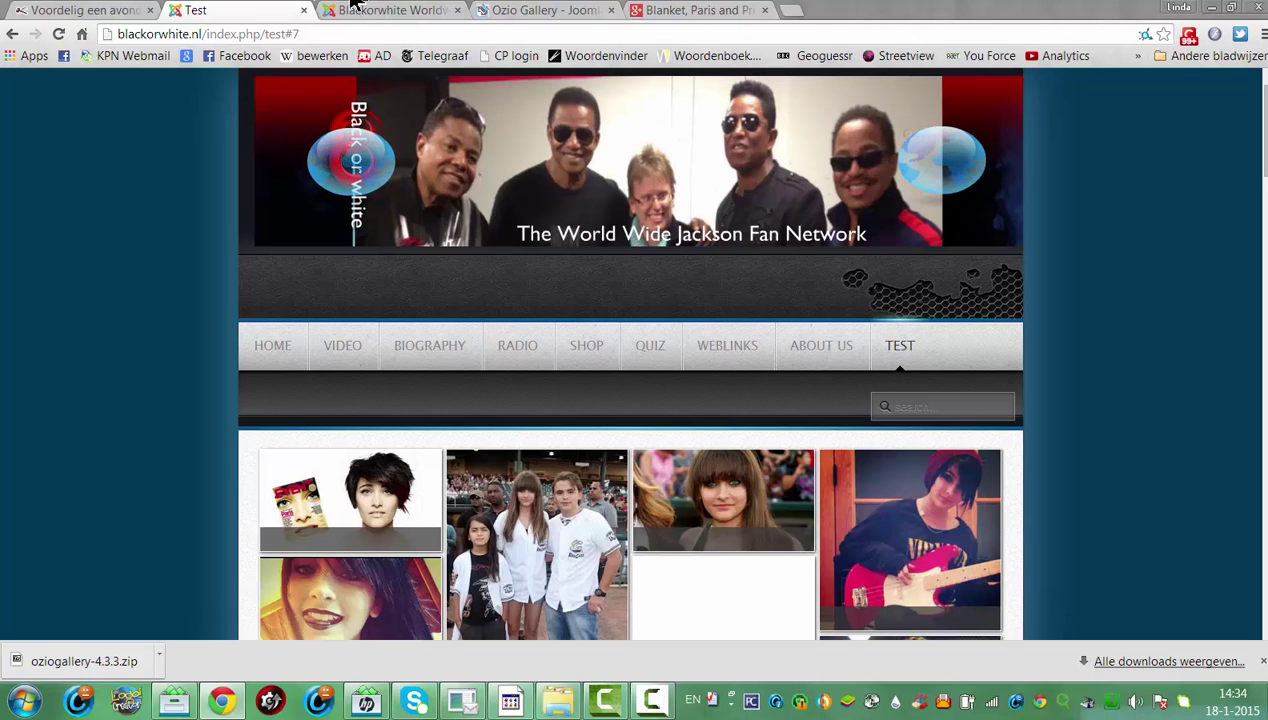
{"action": "left_click", "coordinate": [397, 10]}
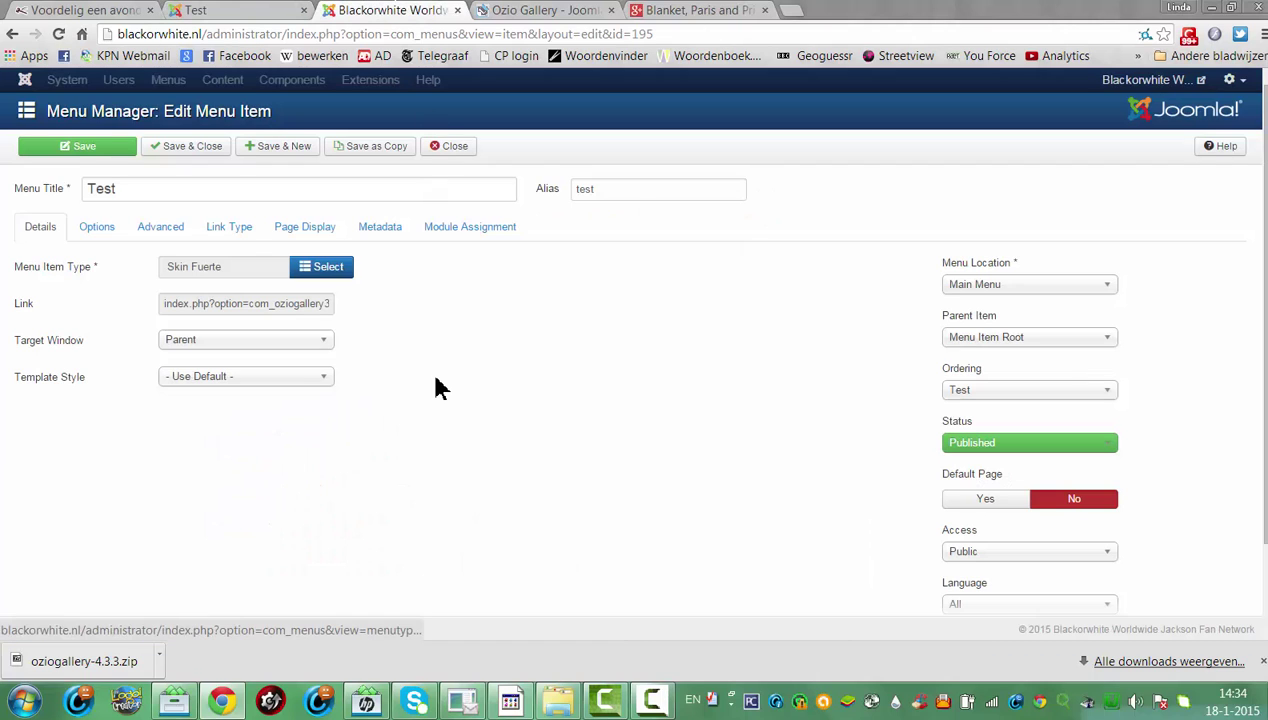
{"action": "left_click", "coordinate": [100, 148]}
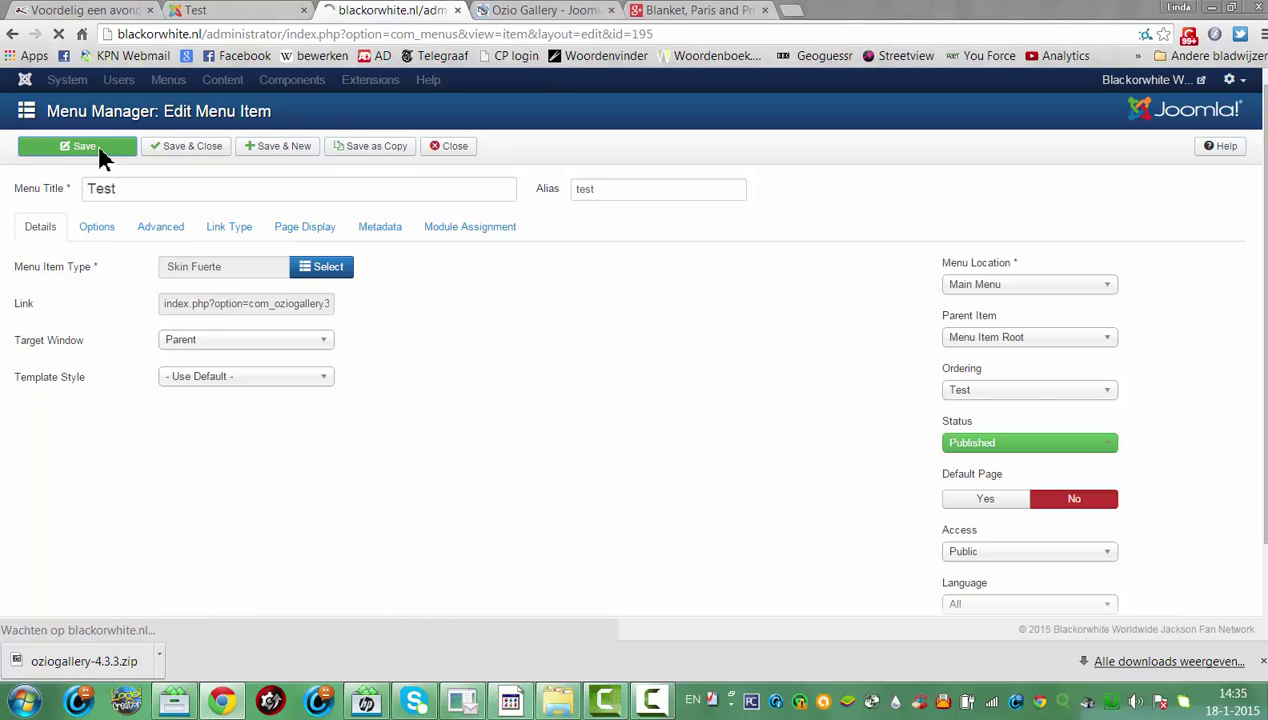
Reload the Test page and advance the 8-image Fuerte slideshow by two slides.
{"action": "left_click", "coordinate": [224, 10]}
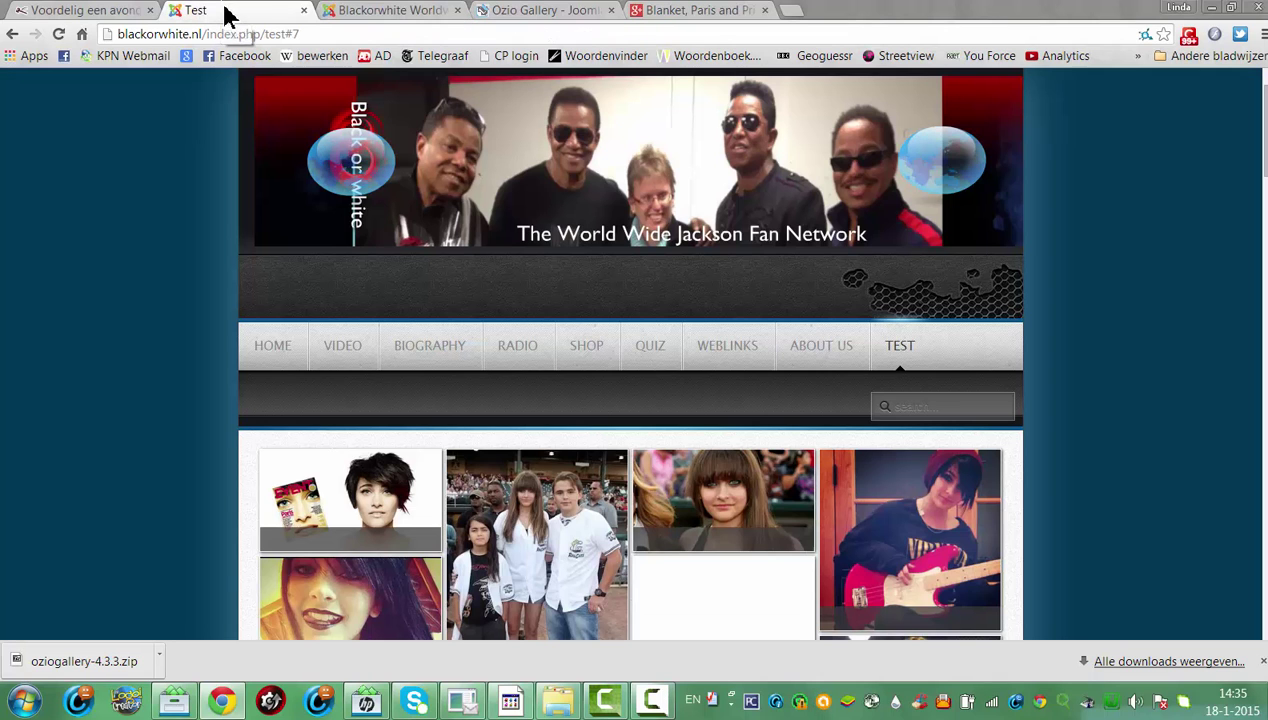
{"action": "left_click", "coordinate": [239, 34]}
{"action": "key", "text": "Return"}
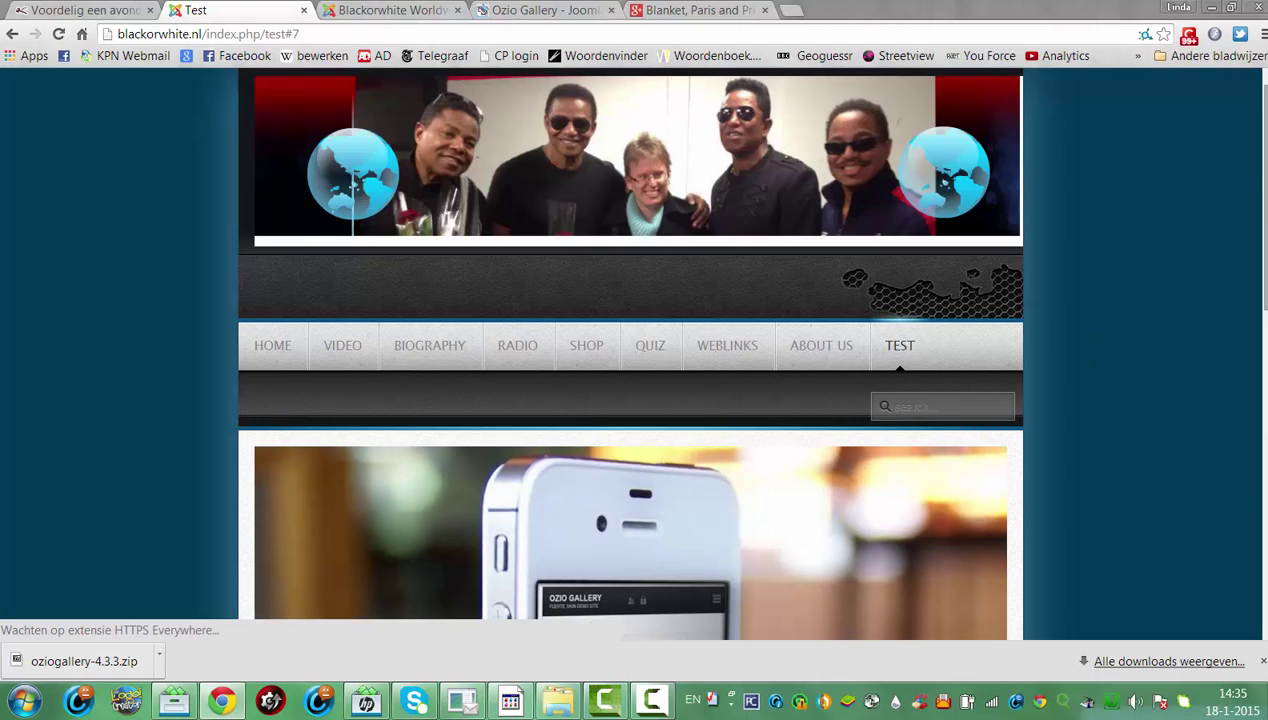
{"action": "scroll", "coordinate": [630, 350], "scroll_direction": "down", "scroll_amount": 6}
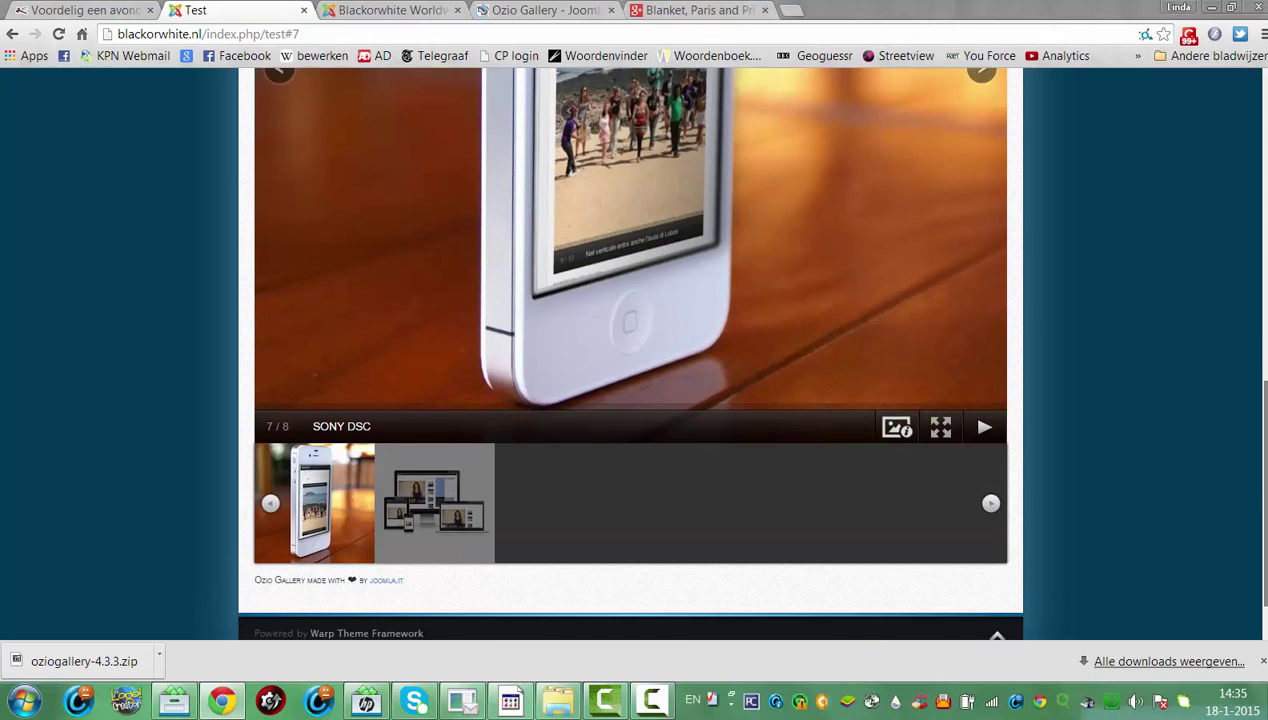
{"action": "scroll", "coordinate": [986, 447], "scroll_direction": "up", "scroll_amount": 4}
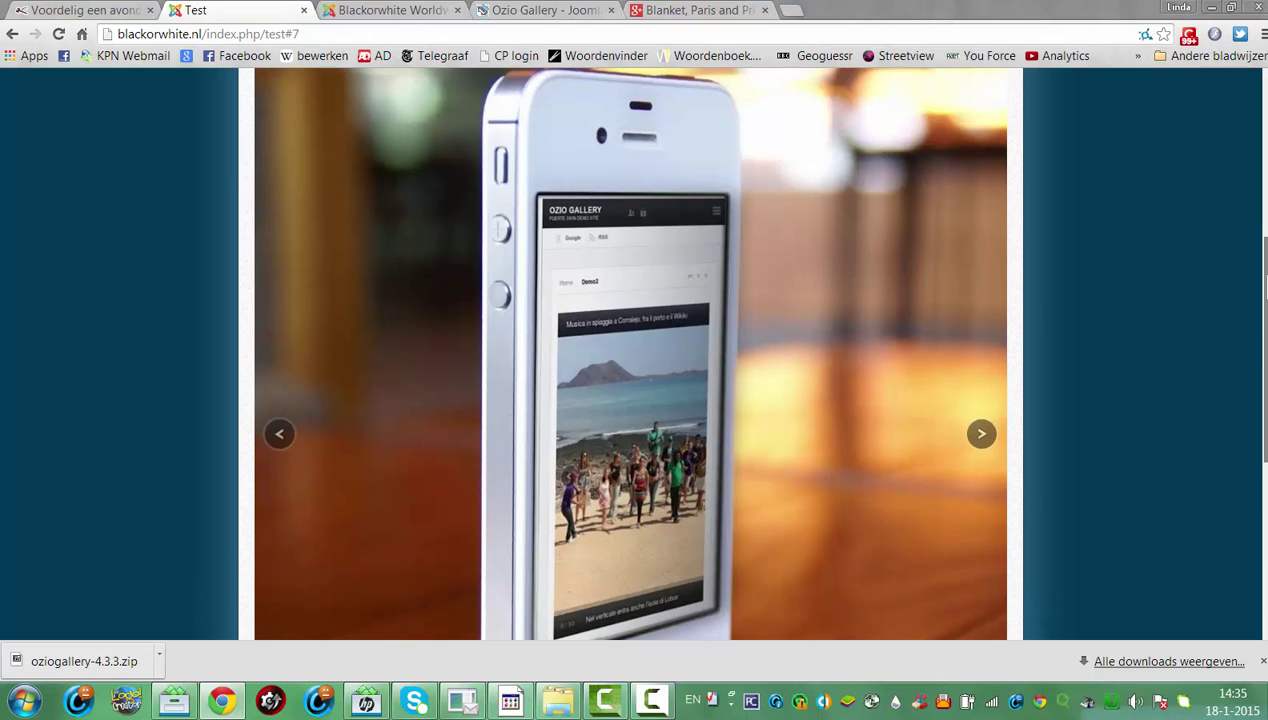
{"action": "left_click", "coordinate": [982, 437]}
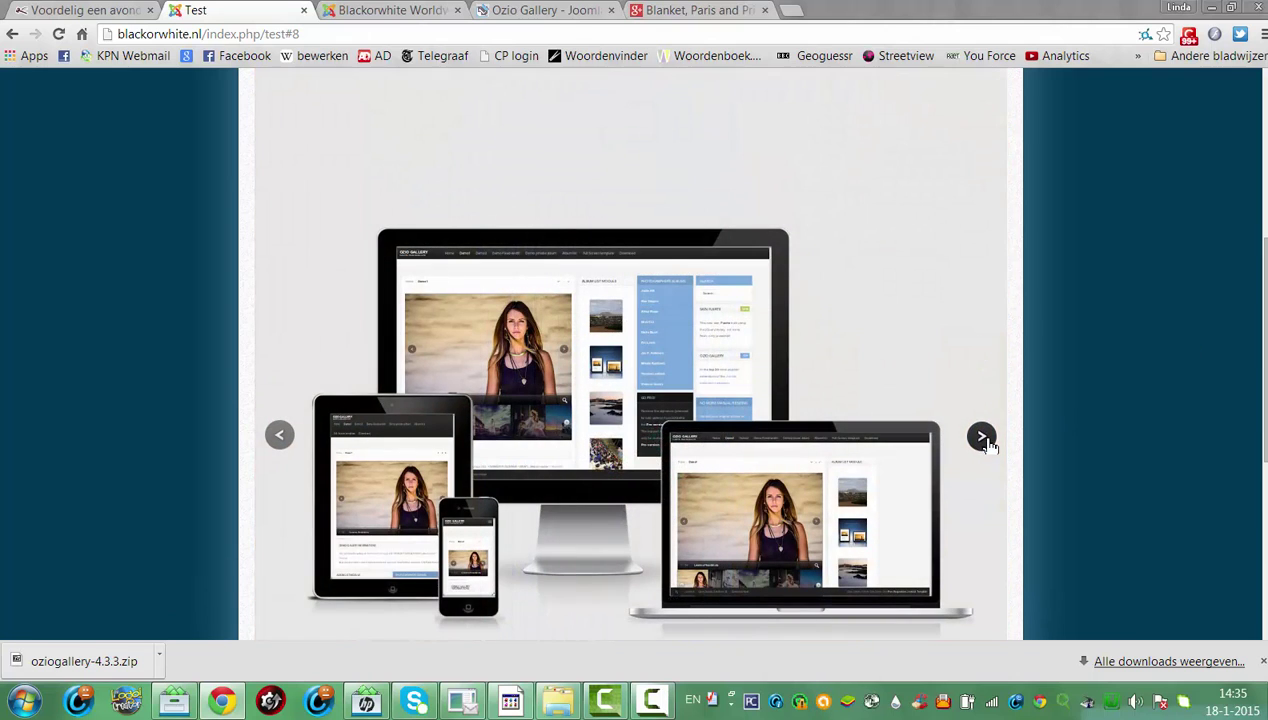
{"action": "left_click", "coordinate": [983, 439]}
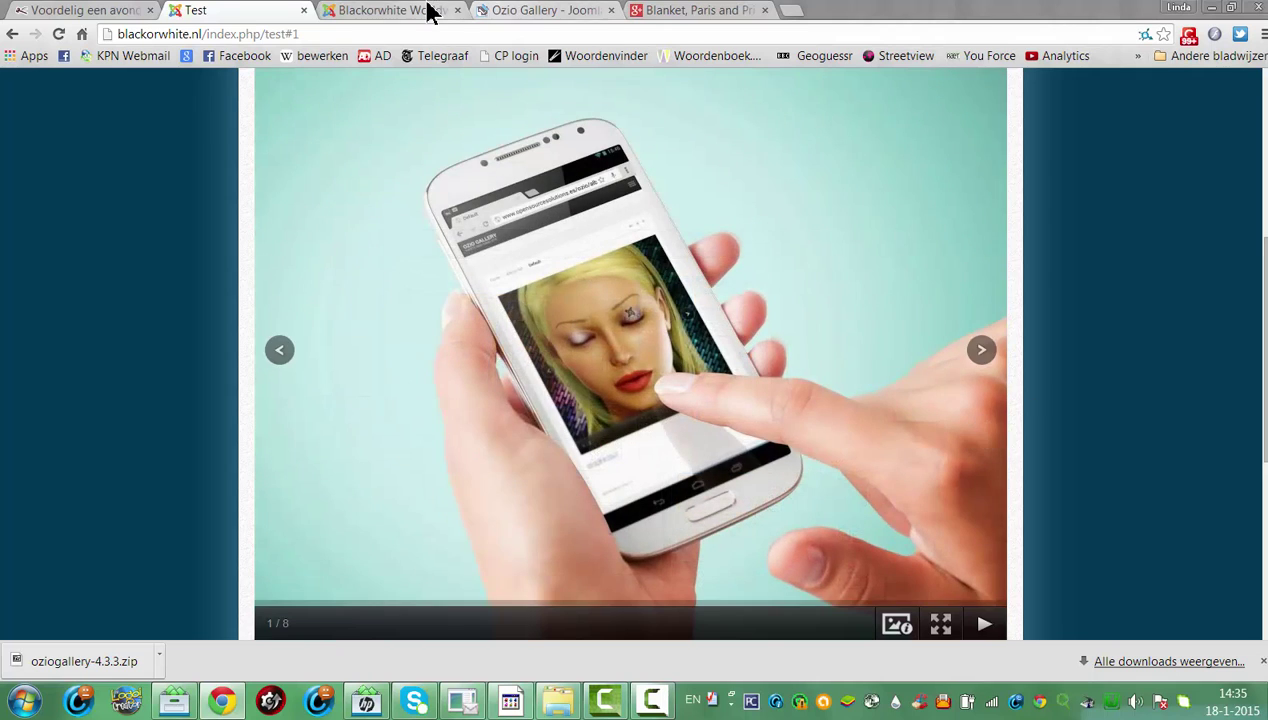
{"action": "left_click", "coordinate": [390, 10]}
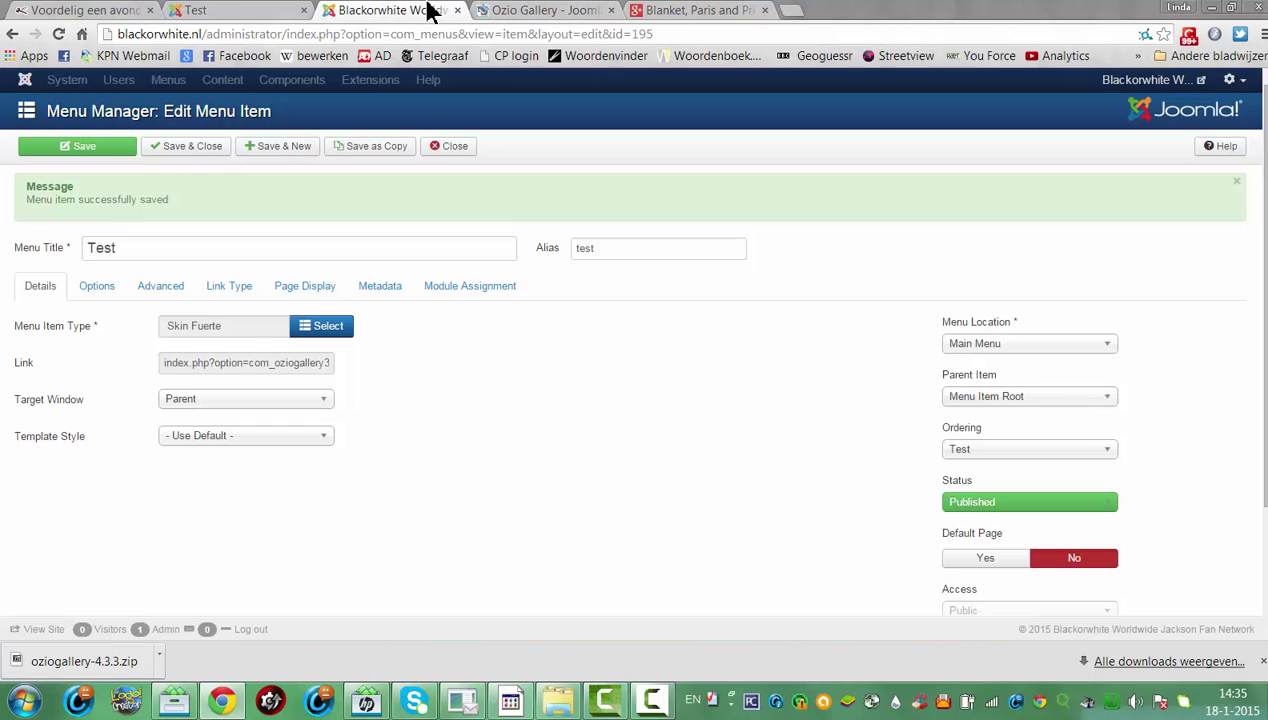
Clear the old Google+ user id in the gallery options and dismiss the missing-username alert.
{"action": "left_click", "coordinate": [97, 292]}
{"action": "left_click_drag", "start_coordinate": [272, 426], "coordinate": [122, 391]}
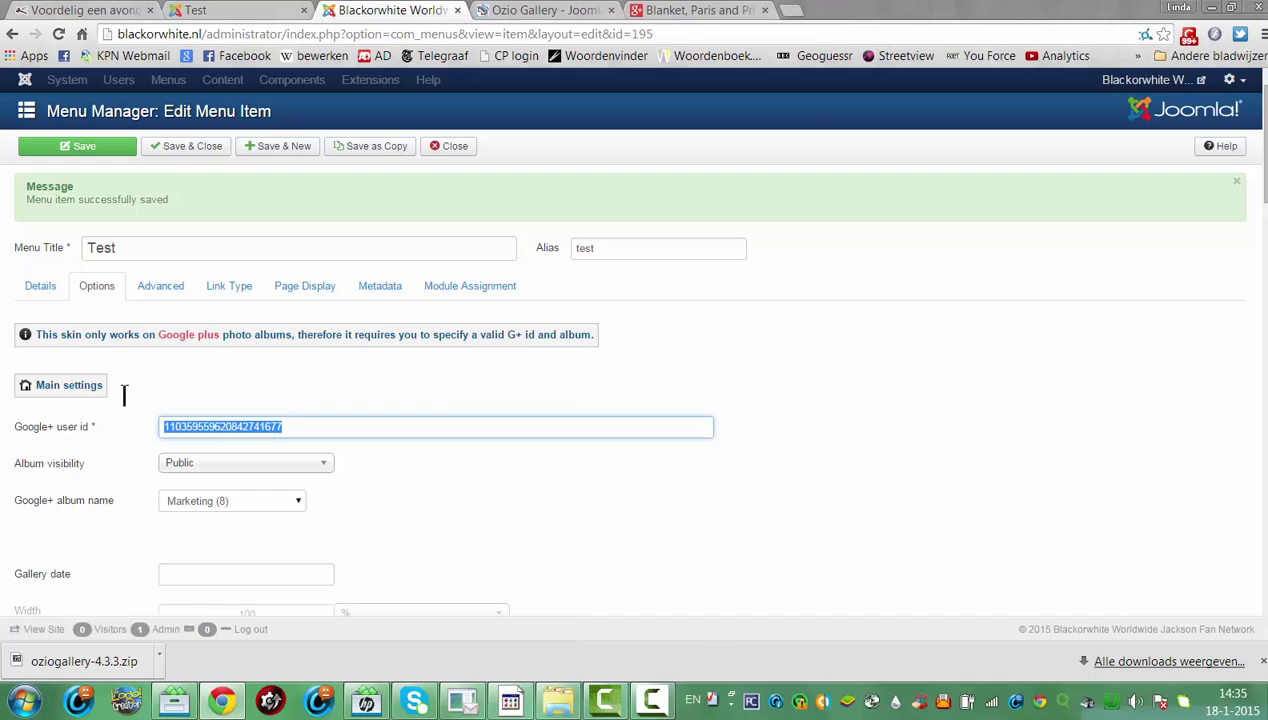
{"action": "key", "text": "BackSpace"}
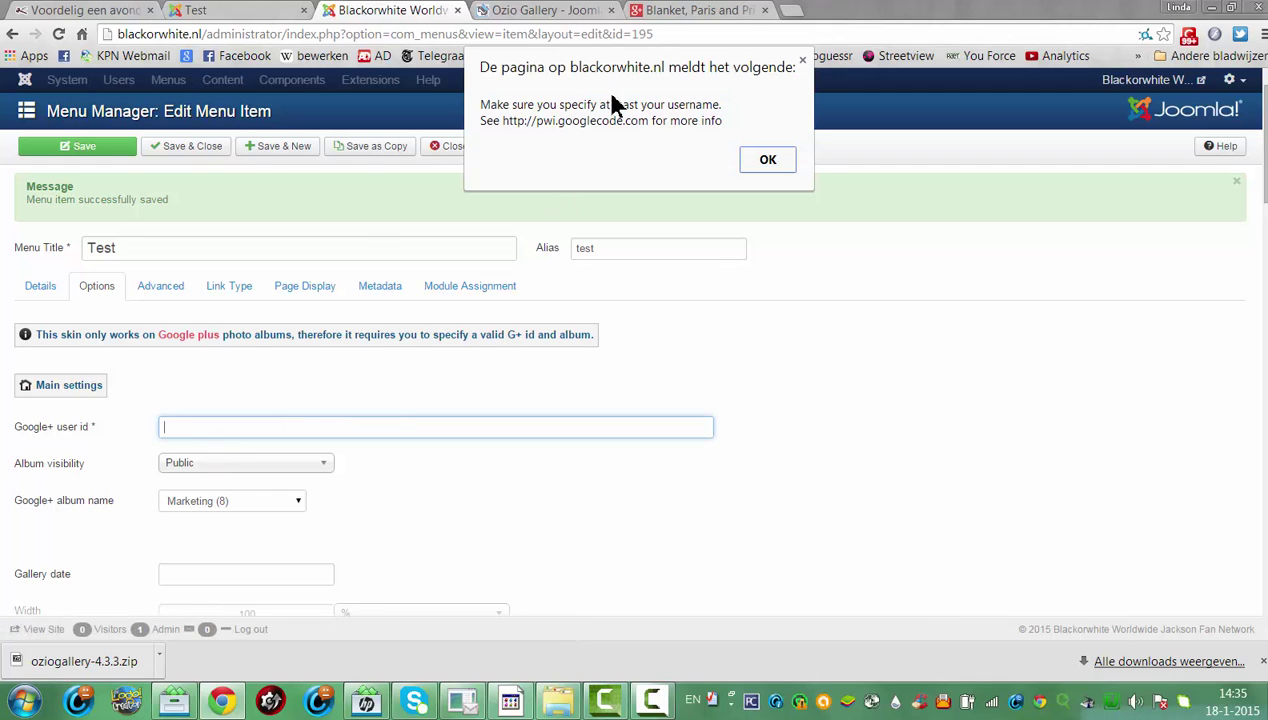
{"action": "left_click", "coordinate": [752, 163]}
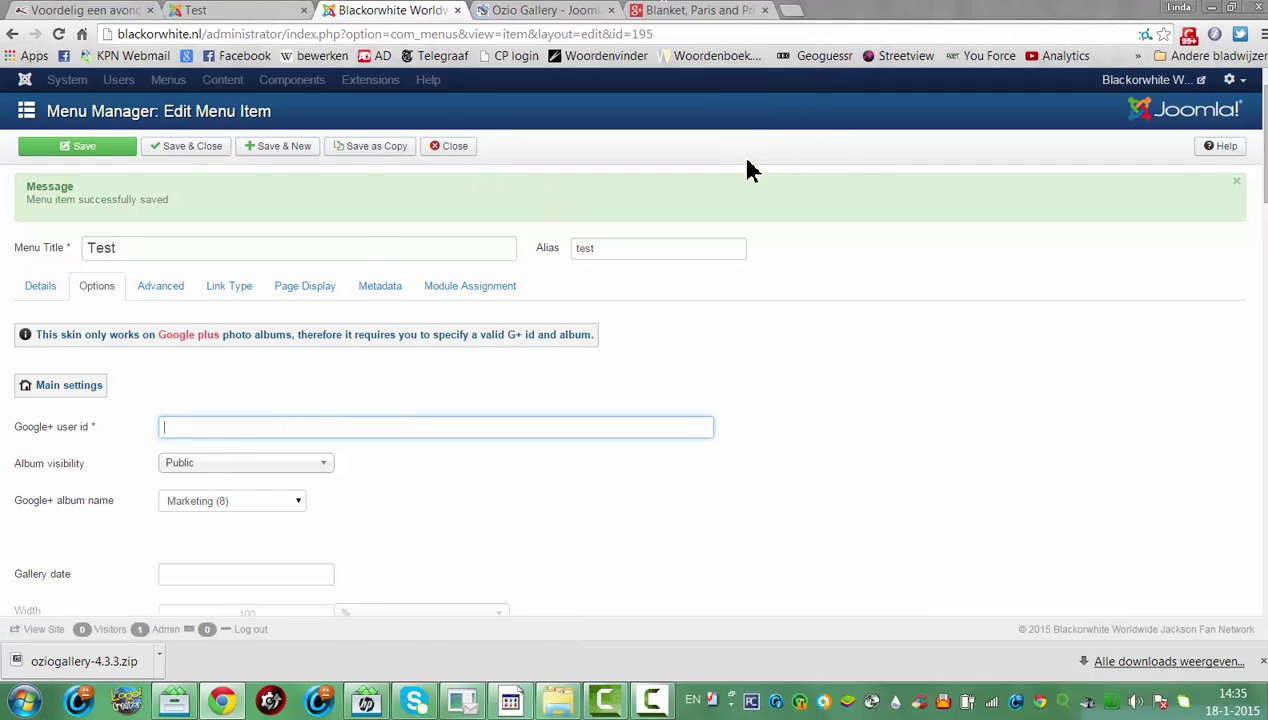
Select the album owner's user id in the Google+ album address.
{"action": "left_click", "coordinate": [665, 9]}
{"action": "left_click", "coordinate": [325, 33]}
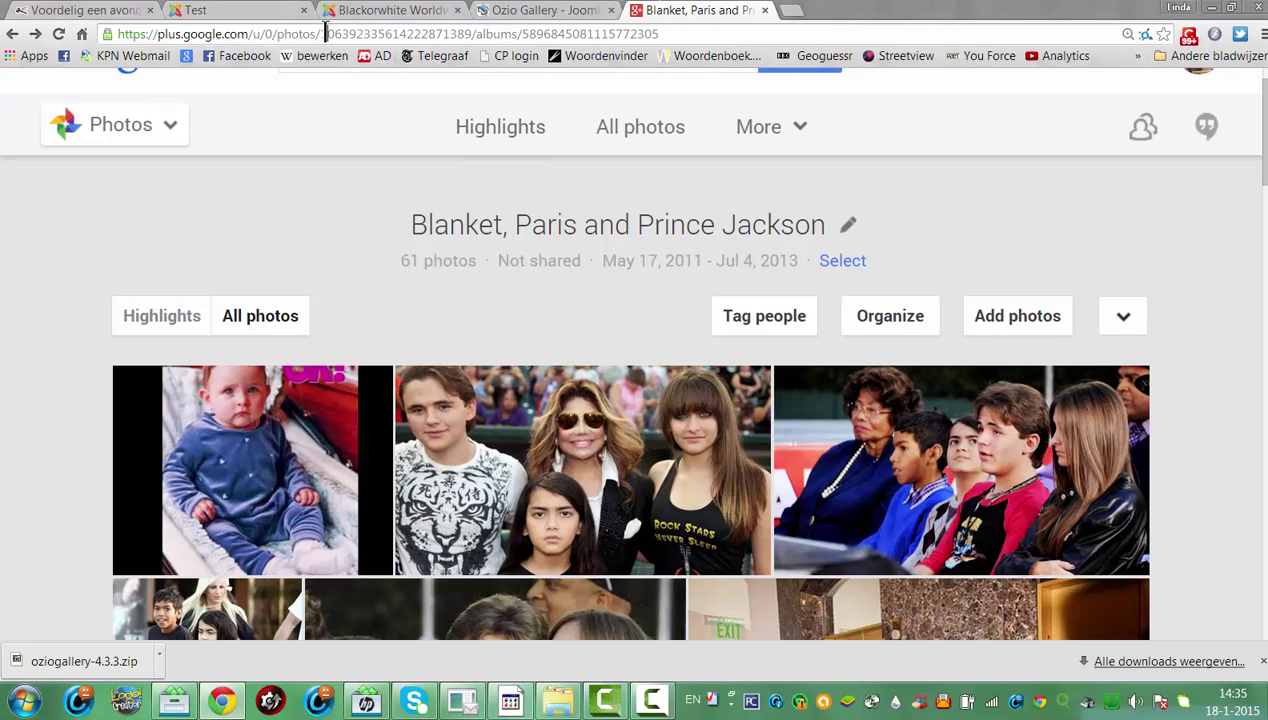
{"action": "left_click_drag", "start_coordinate": [323, 33], "coordinate": [410, 36]}
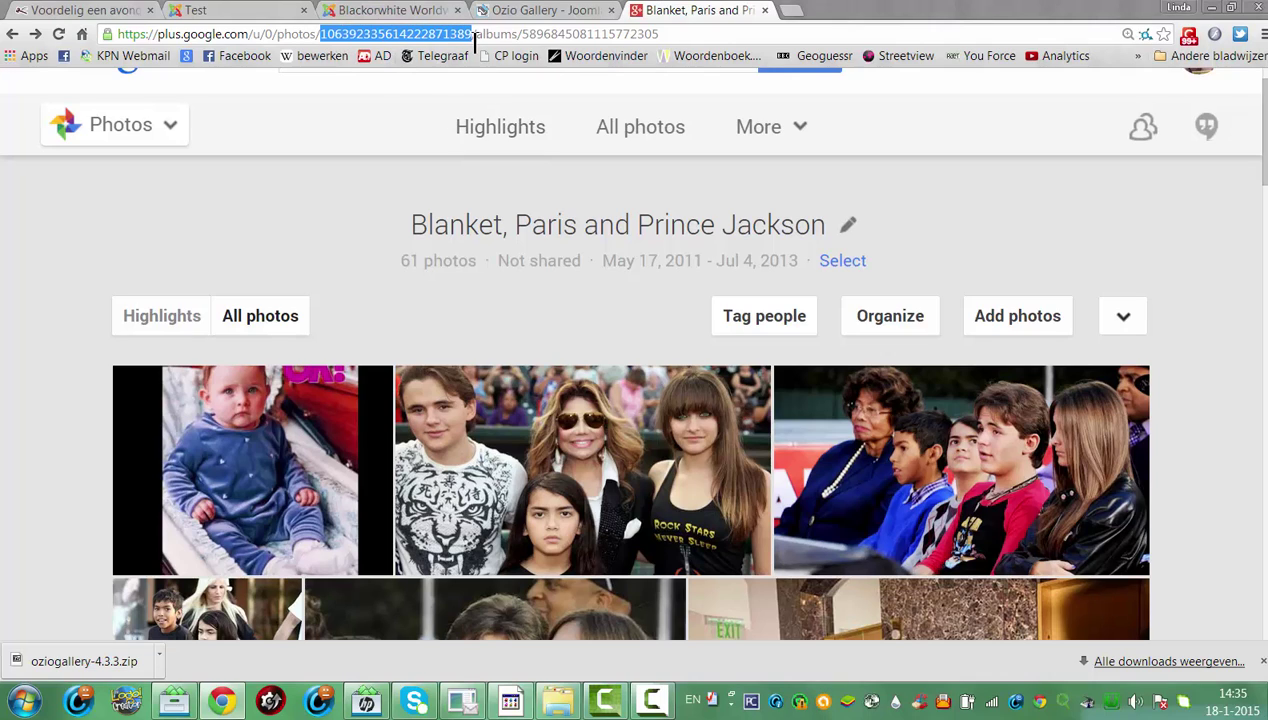
Paste the Google+ user id into the Fuerte options and save the menu item.
{"action": "left_click", "coordinate": [366, 10]}
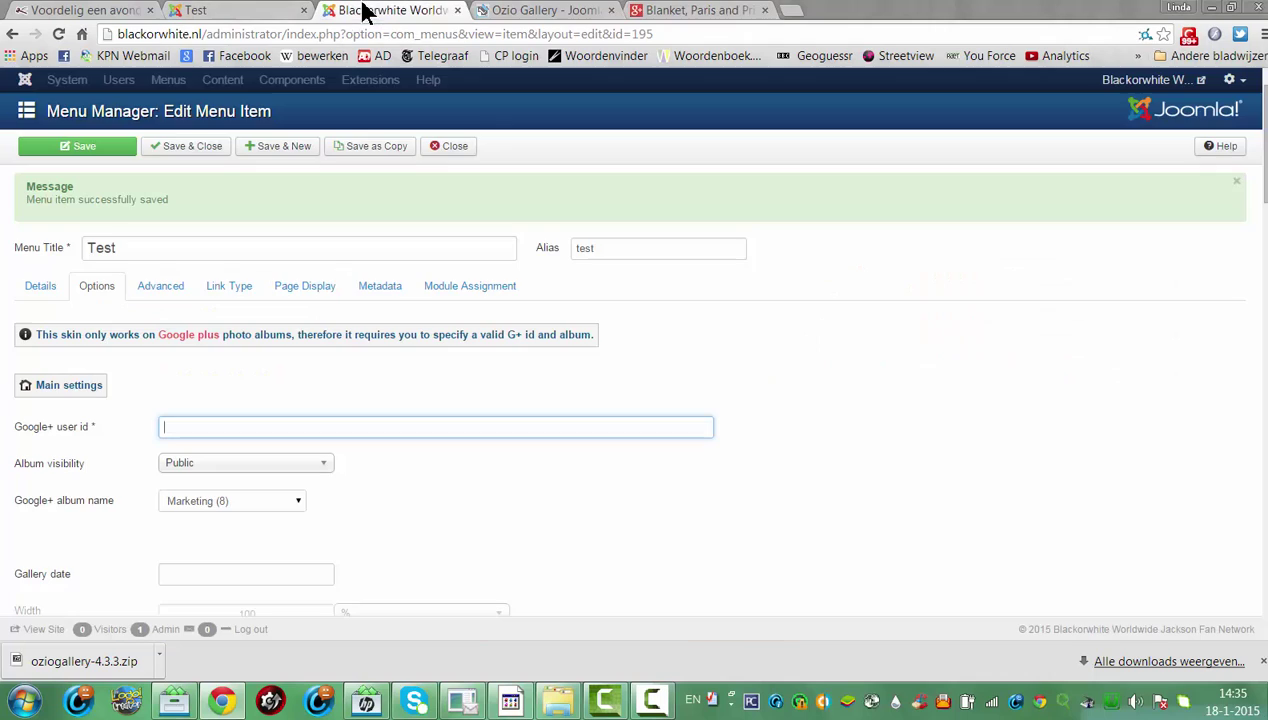
{"action": "key", "text": "ctrl+v"}
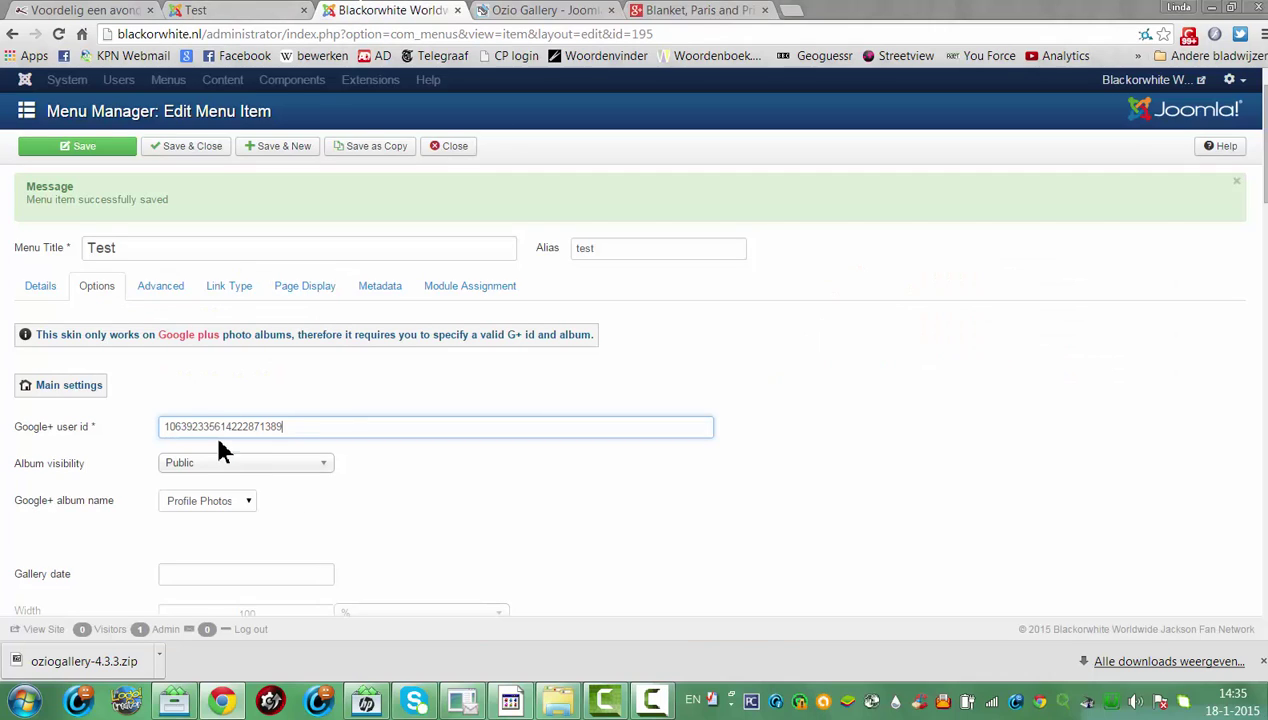
{"action": "left_click", "coordinate": [80, 138]}
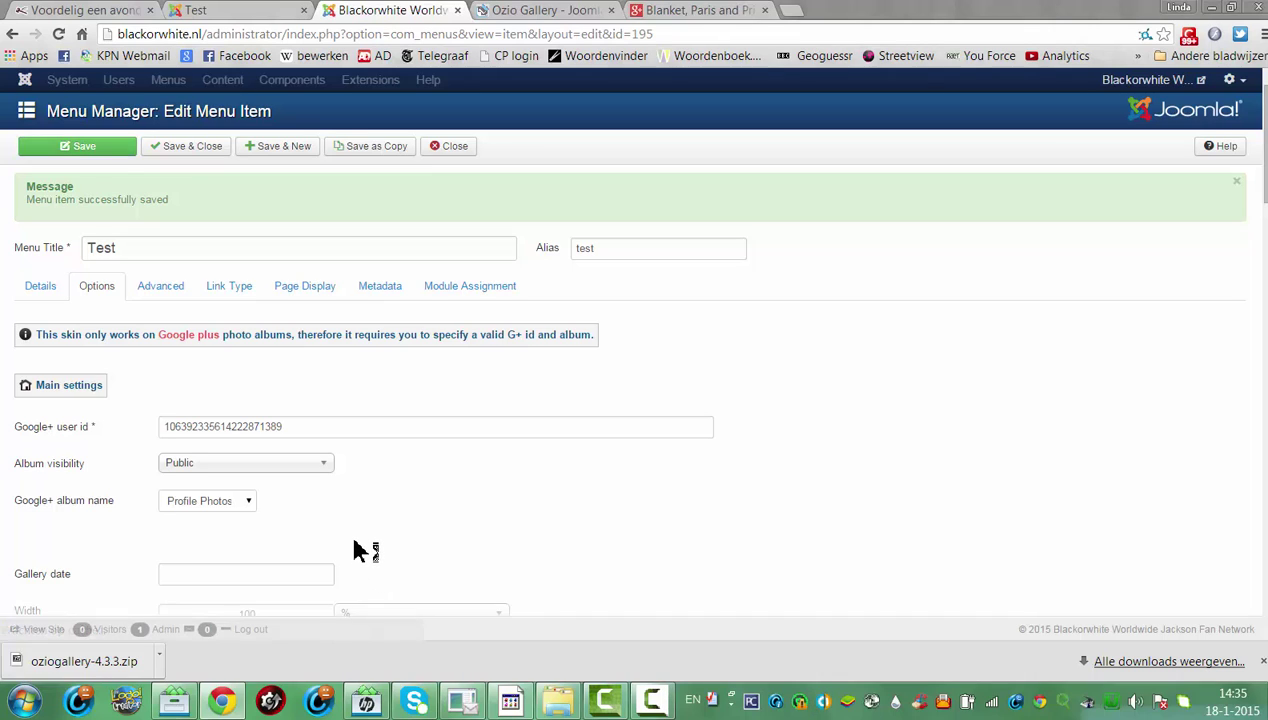
Choose the 60-photo Shrine to Paris Jackson album as the Google+ album and save.
{"action": "left_click", "coordinate": [208, 505]}
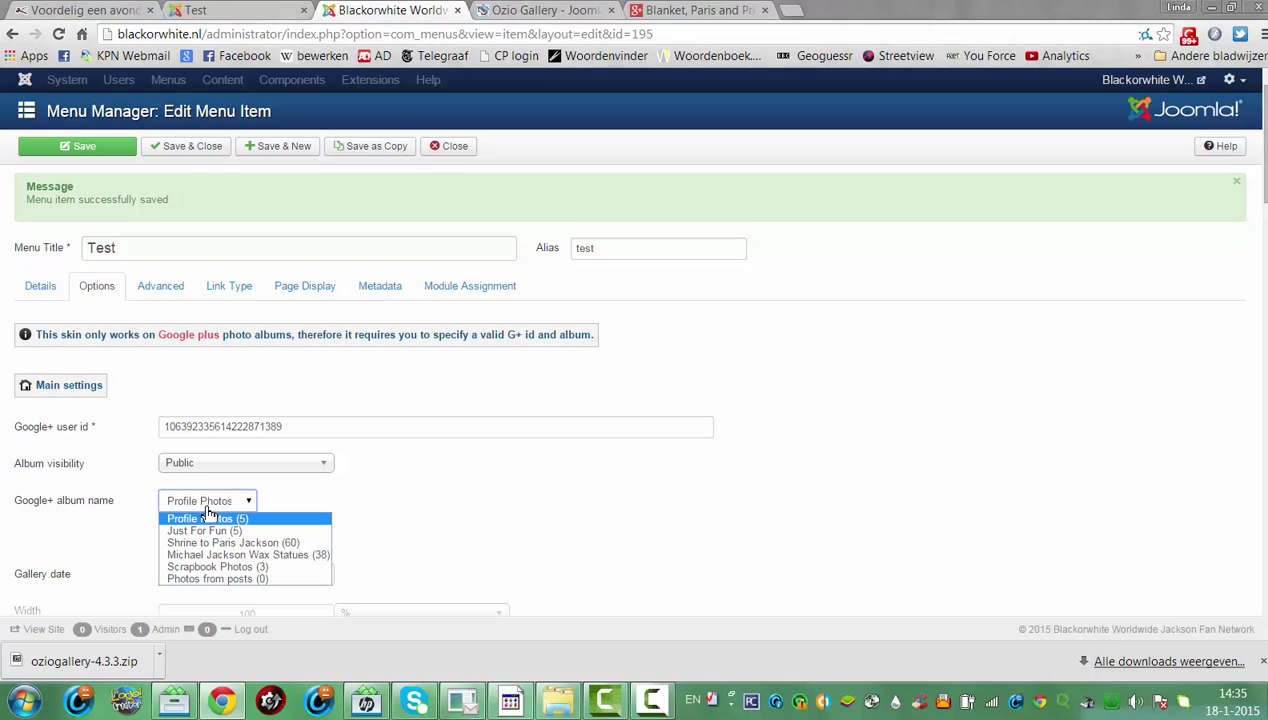
{"action": "left_click", "coordinate": [228, 544]}
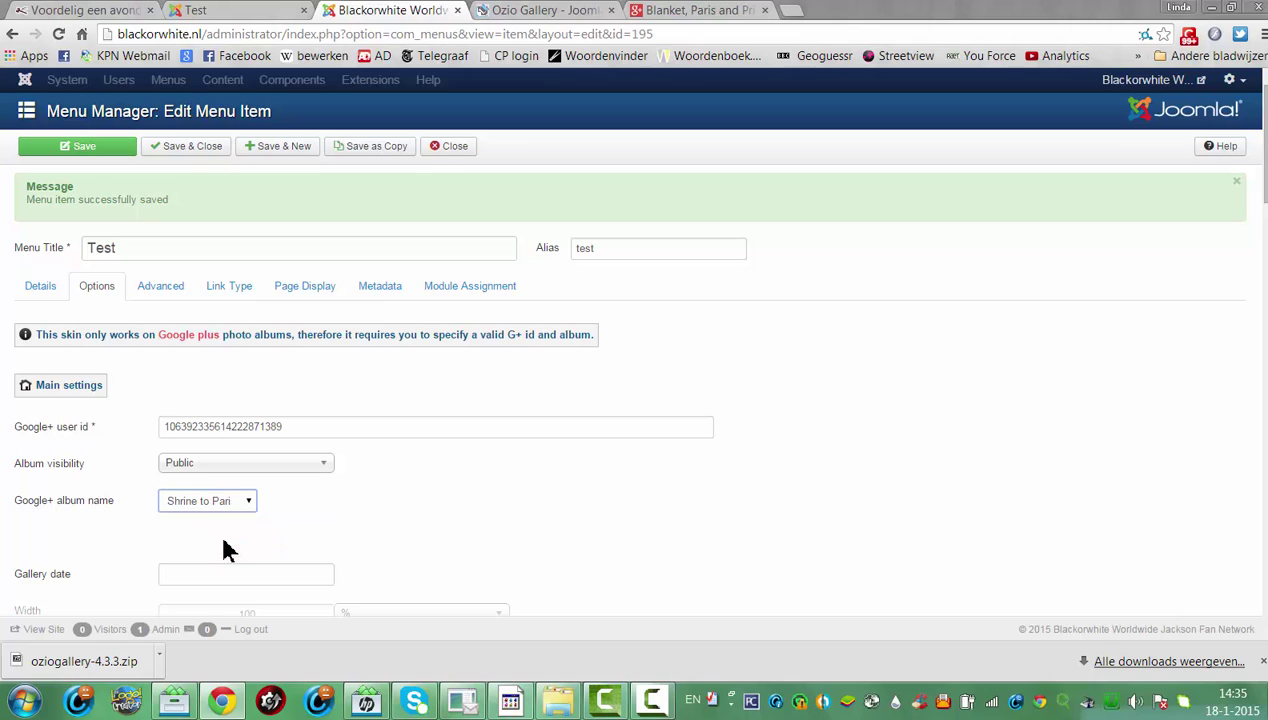
{"action": "left_click", "coordinate": [87, 150]}
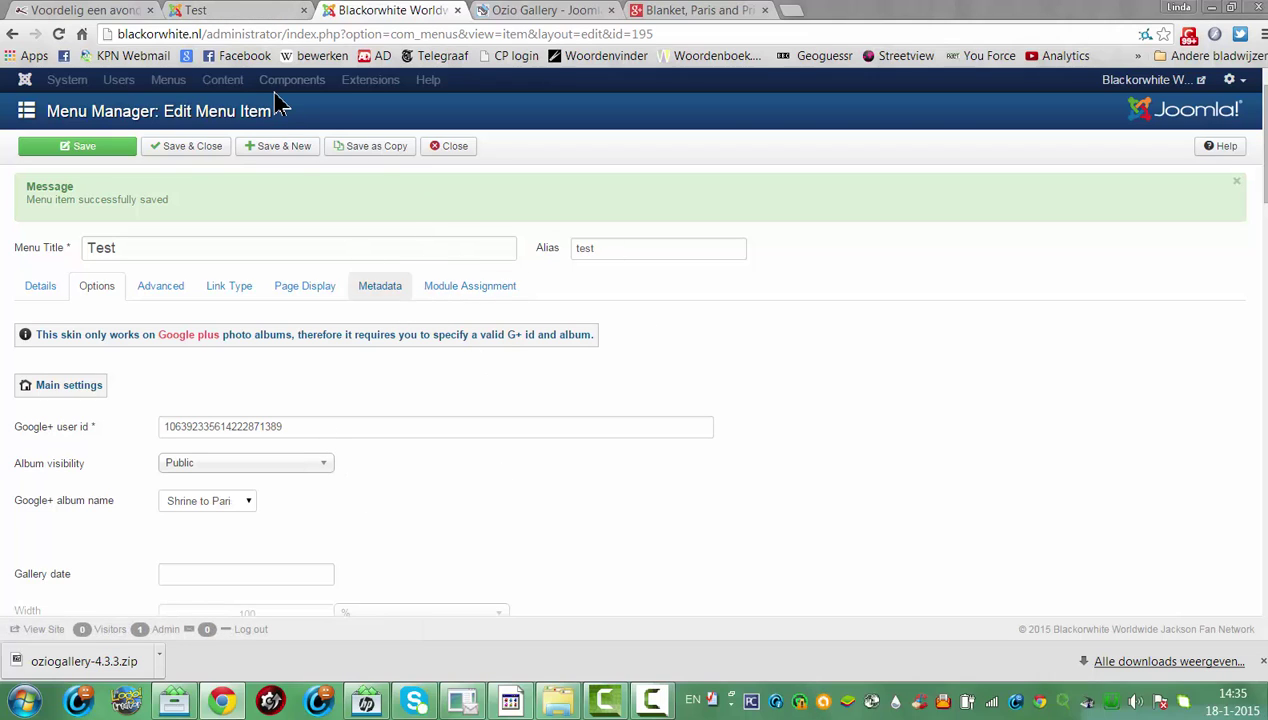
Reload the site's Test page and scroll through its gallery.
{"action": "left_click", "coordinate": [200, 14]}
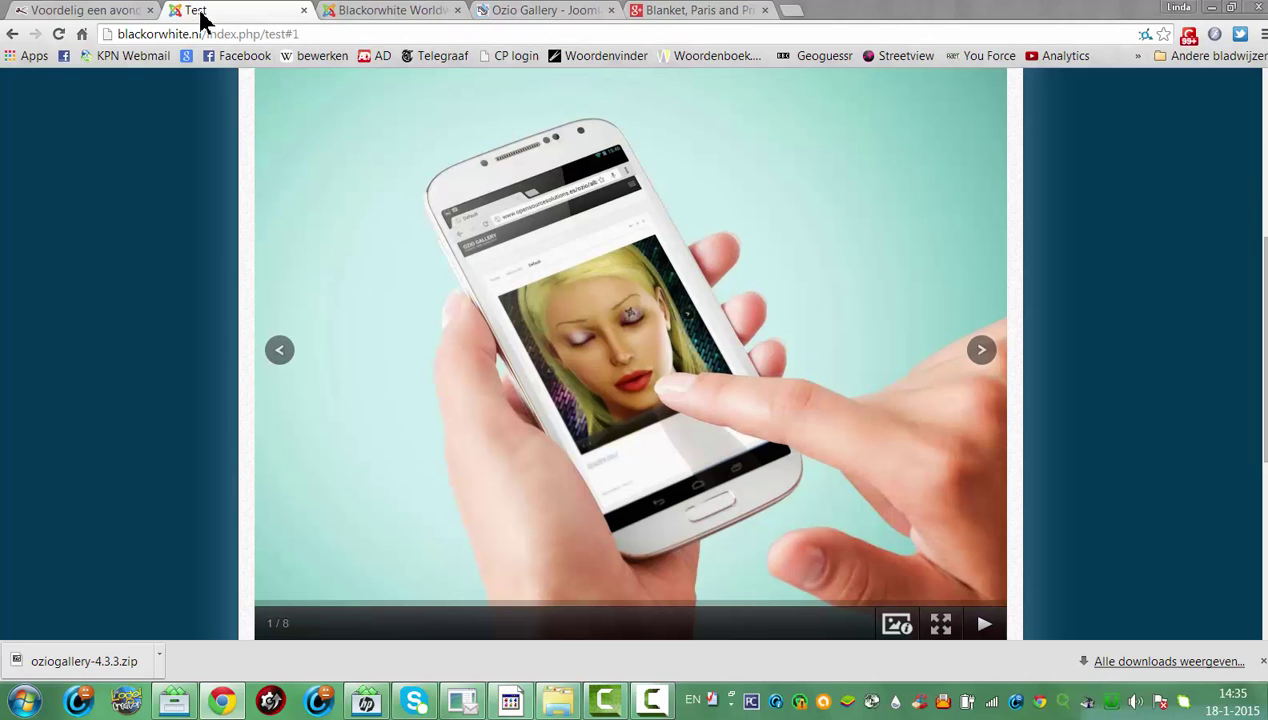
{"action": "left_click", "coordinate": [208, 33]}
{"action": "key", "text": "Return"}
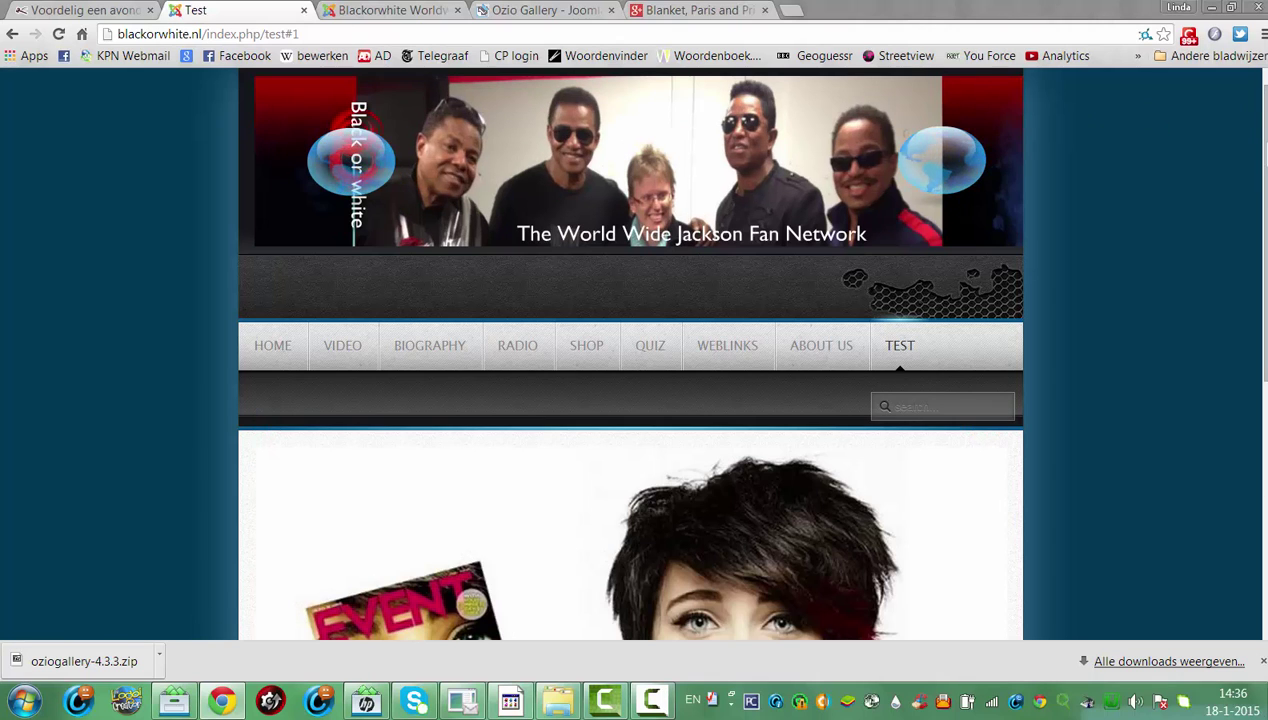
{"action": "scroll", "coordinate": [1262, 100], "scroll_direction": "down", "scroll_amount": 2}
{"action": "scroll", "coordinate": [630, 350], "scroll_direction": "down", "scroll_amount": 1}
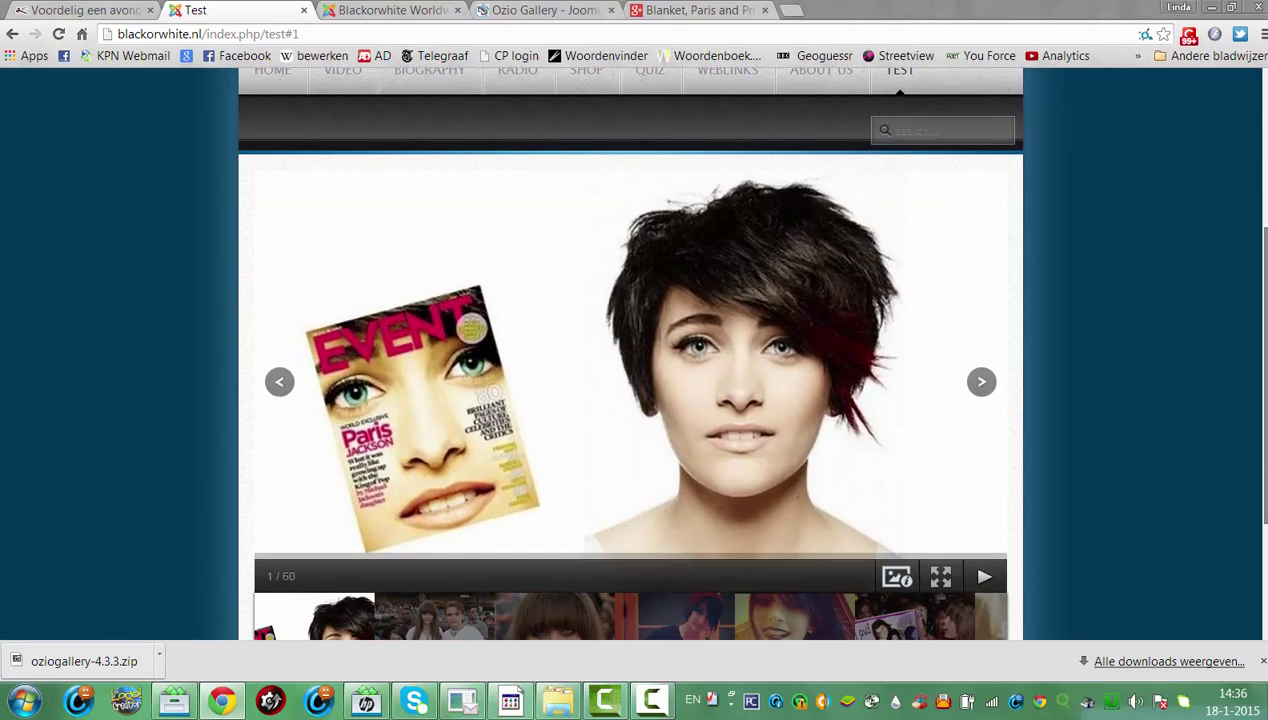
{"action": "scroll", "coordinate": [1010, 405], "scroll_direction": "down", "scroll_amount": 1}
{"action": "scroll", "coordinate": [1010, 405], "scroll_direction": "up", "scroll_amount": 1}
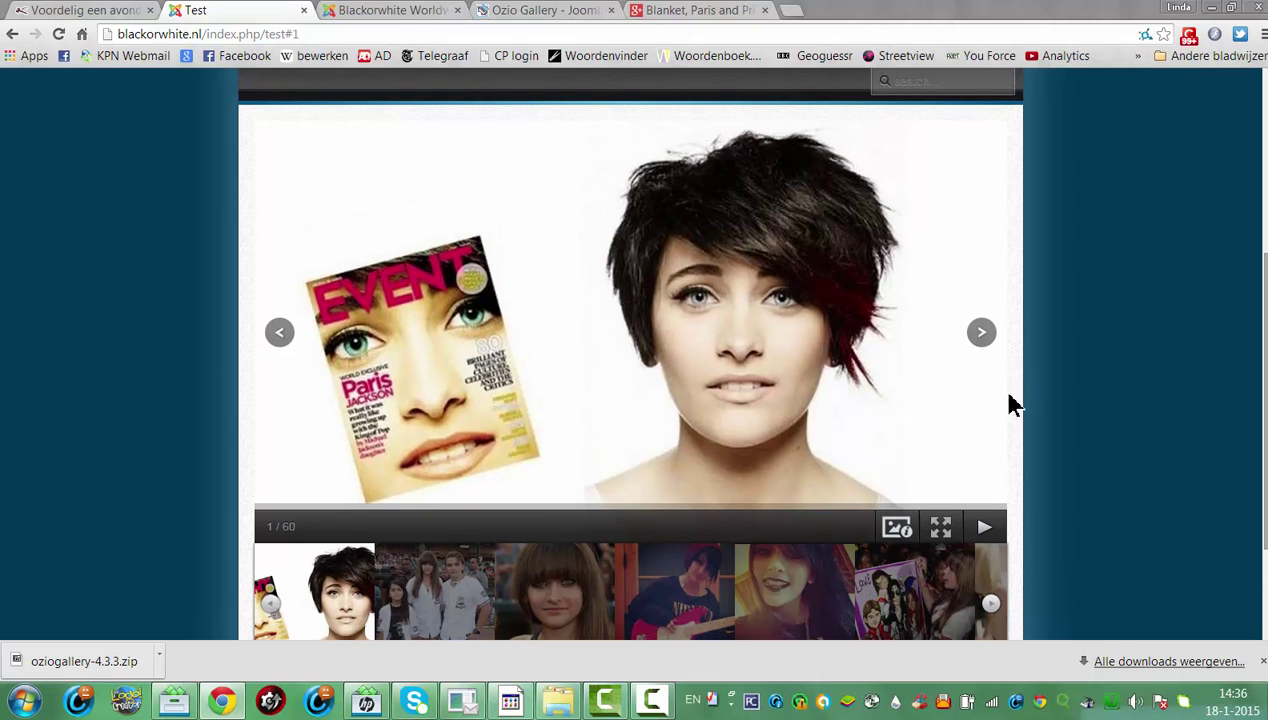
Page the gallery slideshow forward to photo 7.
{"action": "left_click", "coordinate": [986, 338]}
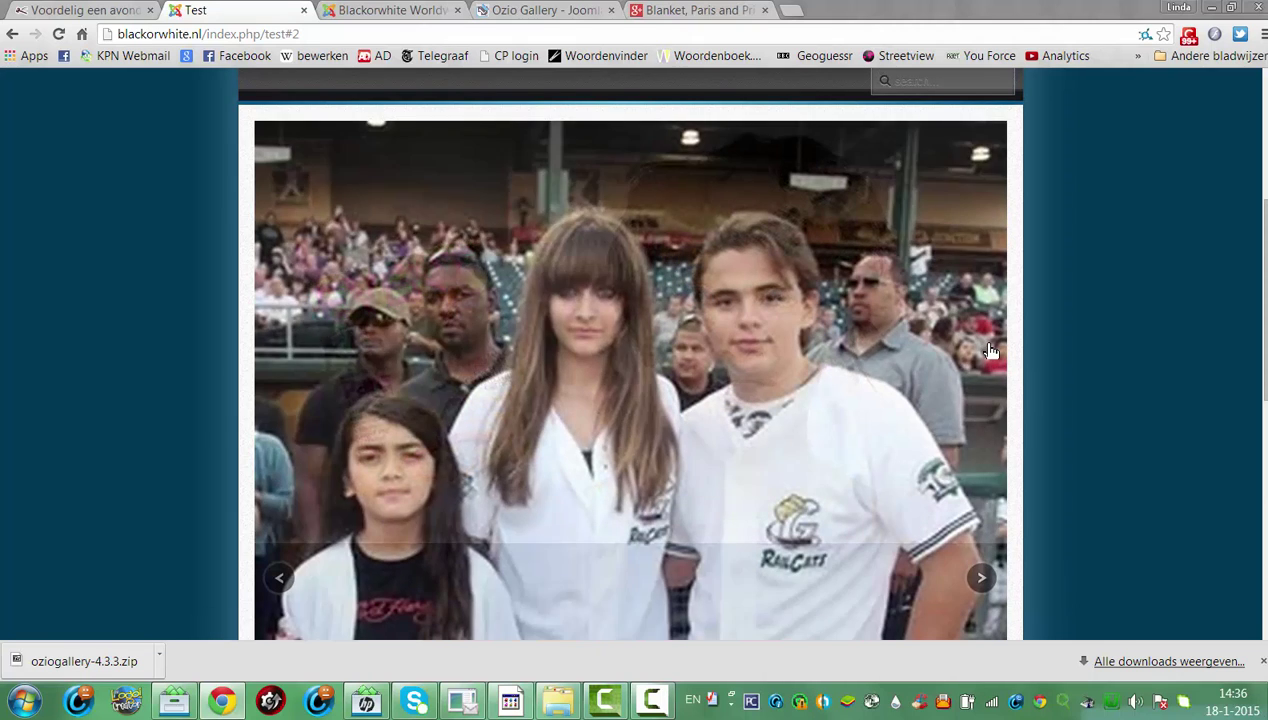
{"action": "scroll", "coordinate": [930, 175], "scroll_direction": "up", "scroll_amount": 3}
{"action": "scroll", "coordinate": [930, 175], "scroll_direction": "down", "scroll_amount": 5}
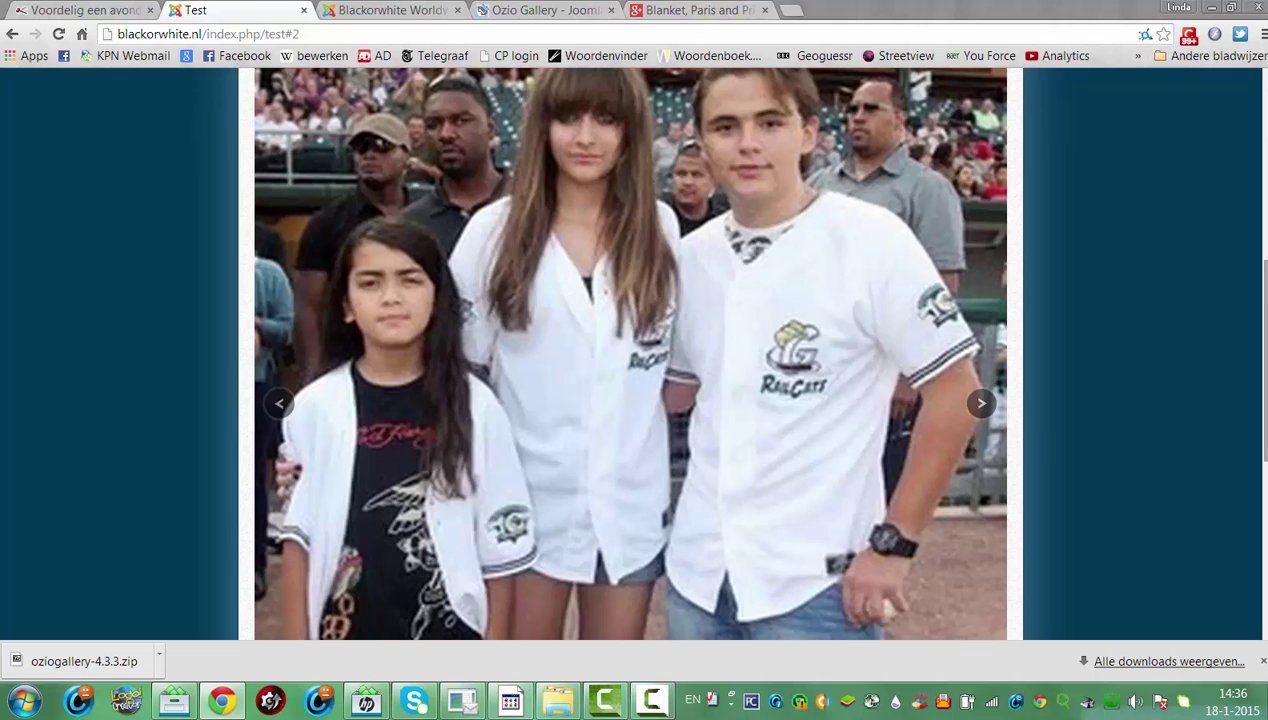
{"action": "left_click", "coordinate": [981, 404]}
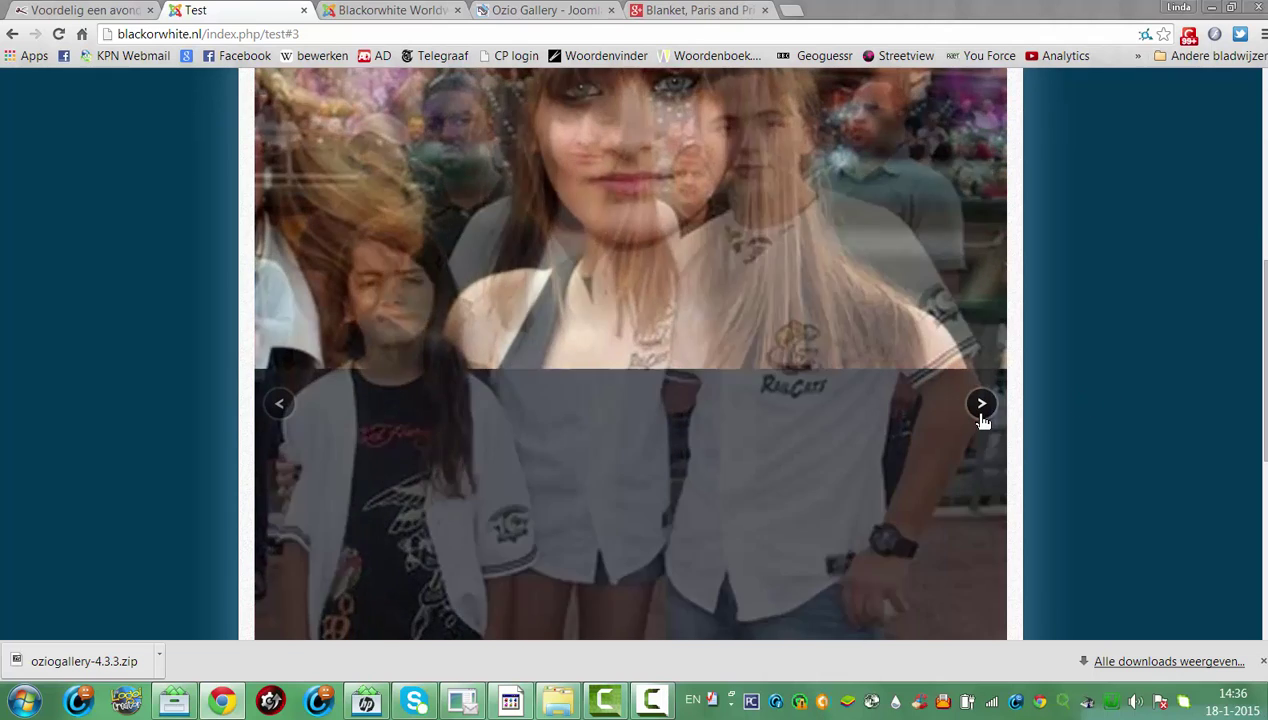
{"action": "scroll", "coordinate": [981, 420], "scroll_direction": "down", "scroll_amount": 3}
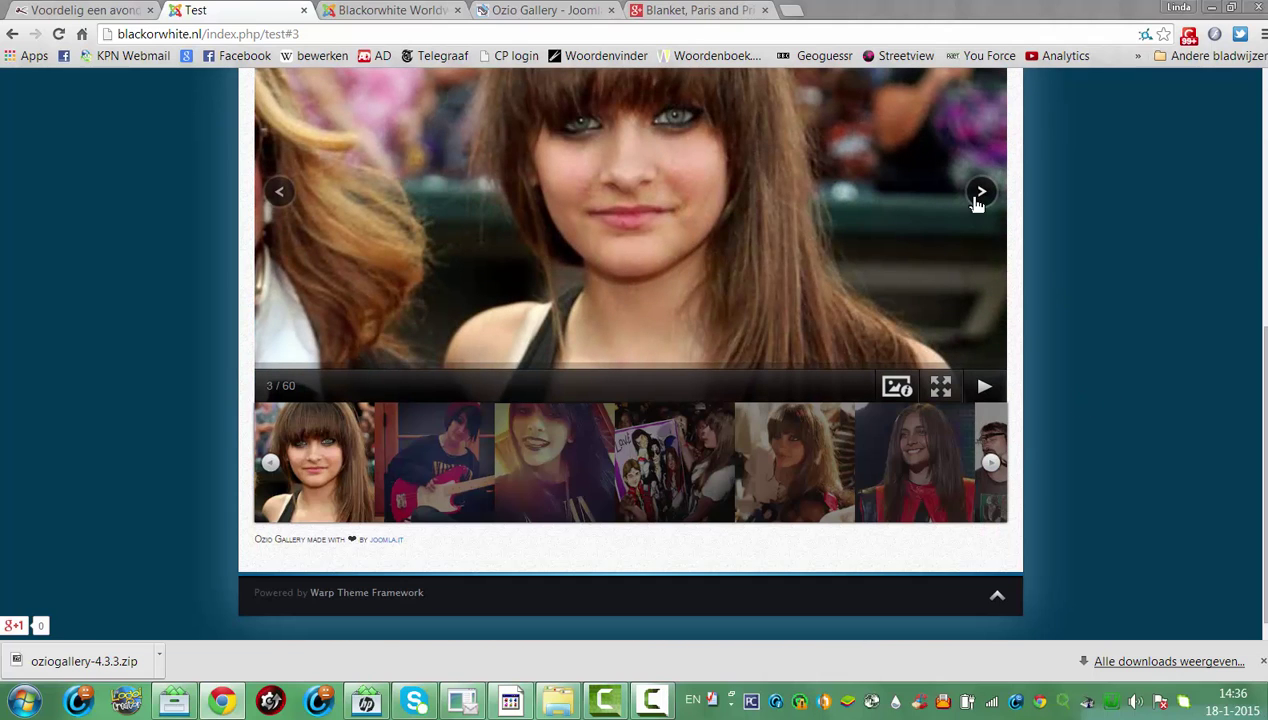
{"action": "left_click", "coordinate": [979, 198]}
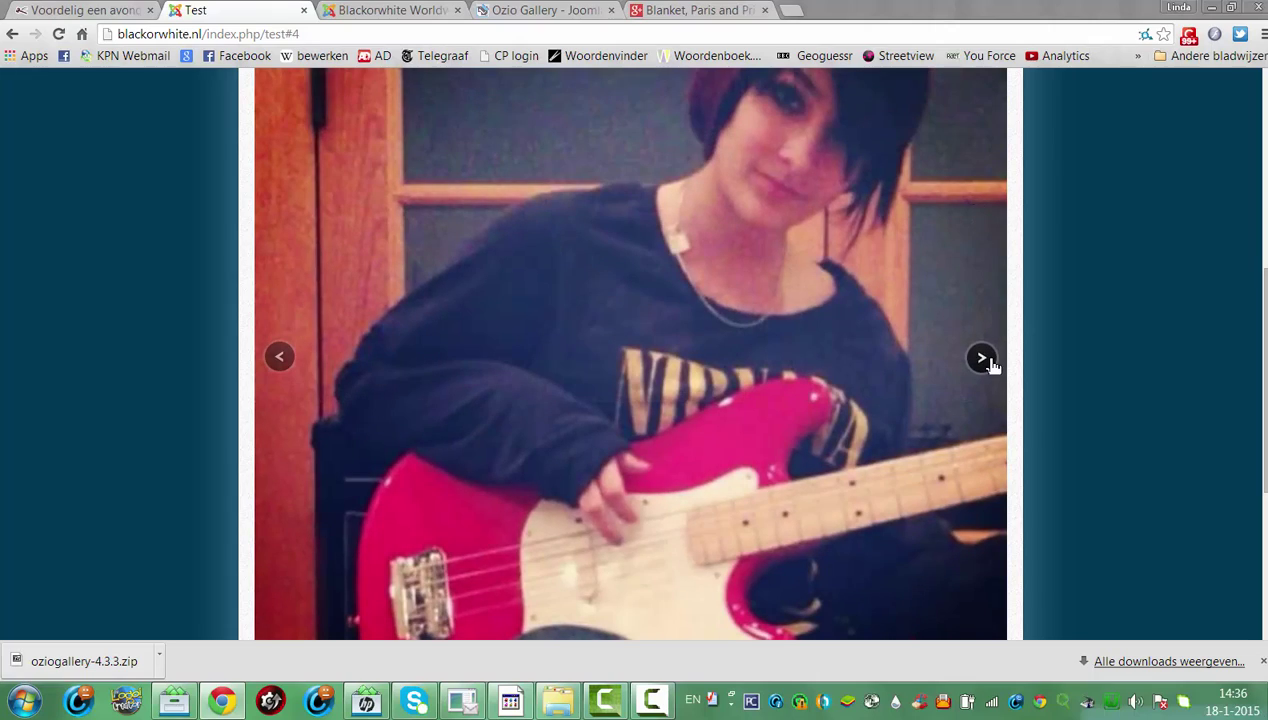
{"action": "left_click", "coordinate": [989, 363]}
{"action": "left_click", "coordinate": [989, 363]}
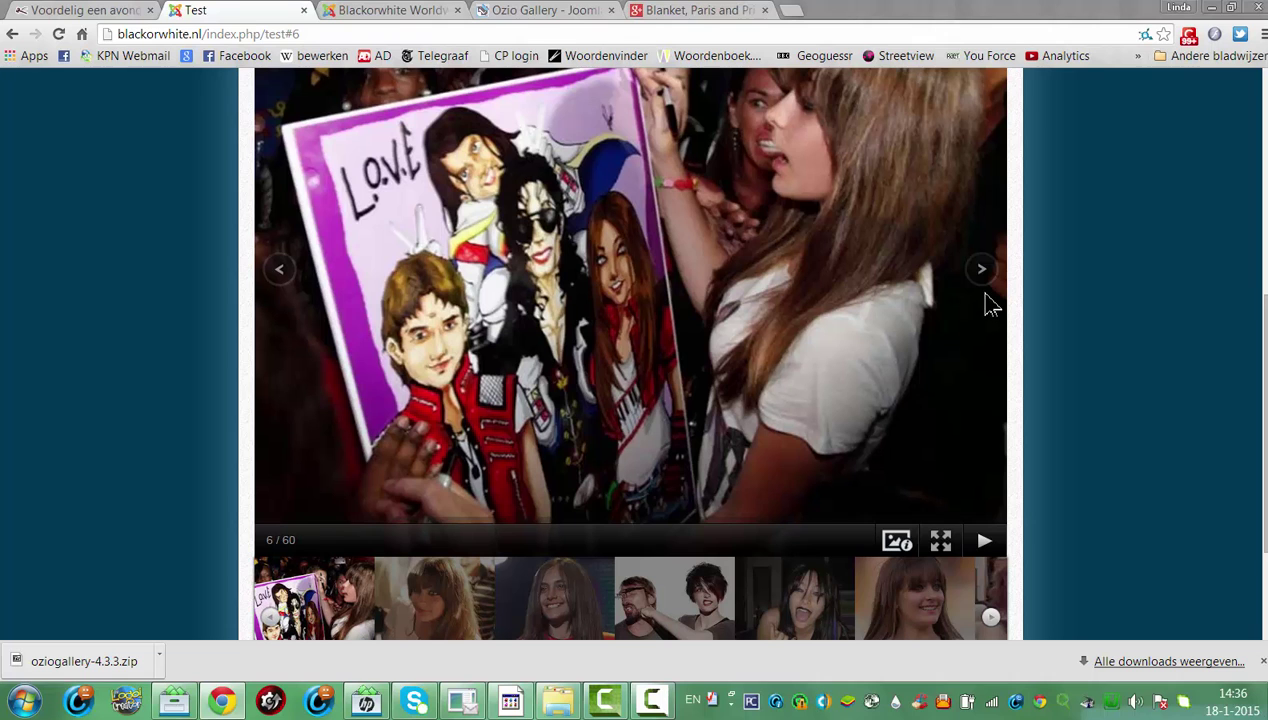
{"action": "left_click", "coordinate": [983, 284]}
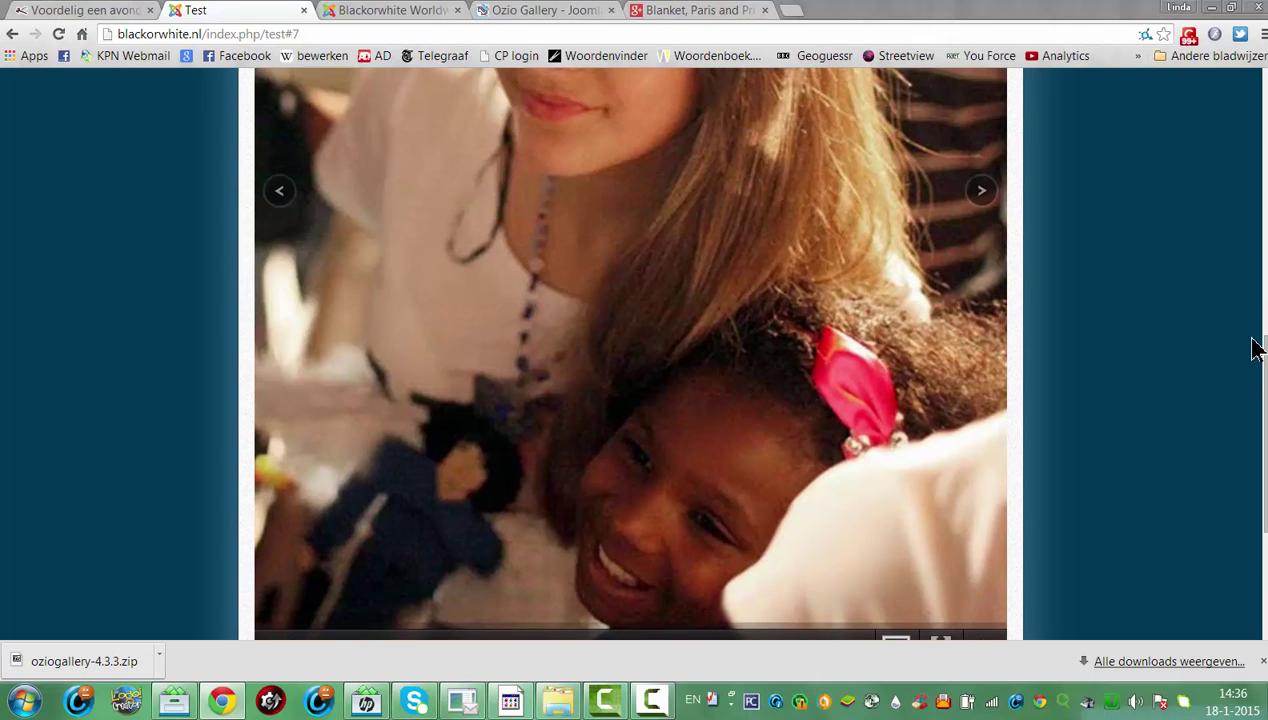
Zoom the page out, advance the slideshow to photo 14, and return to the menu item editor.
{"action": "key", "text": "ctrl+minus"}
{"action": "key", "text": "ctrl+minus"}
{"action": "key", "text": "ctrl+minus"}
{"action": "key", "text": "ctrl+minus"}
{"action": "key", "text": "ctrl+minus"}
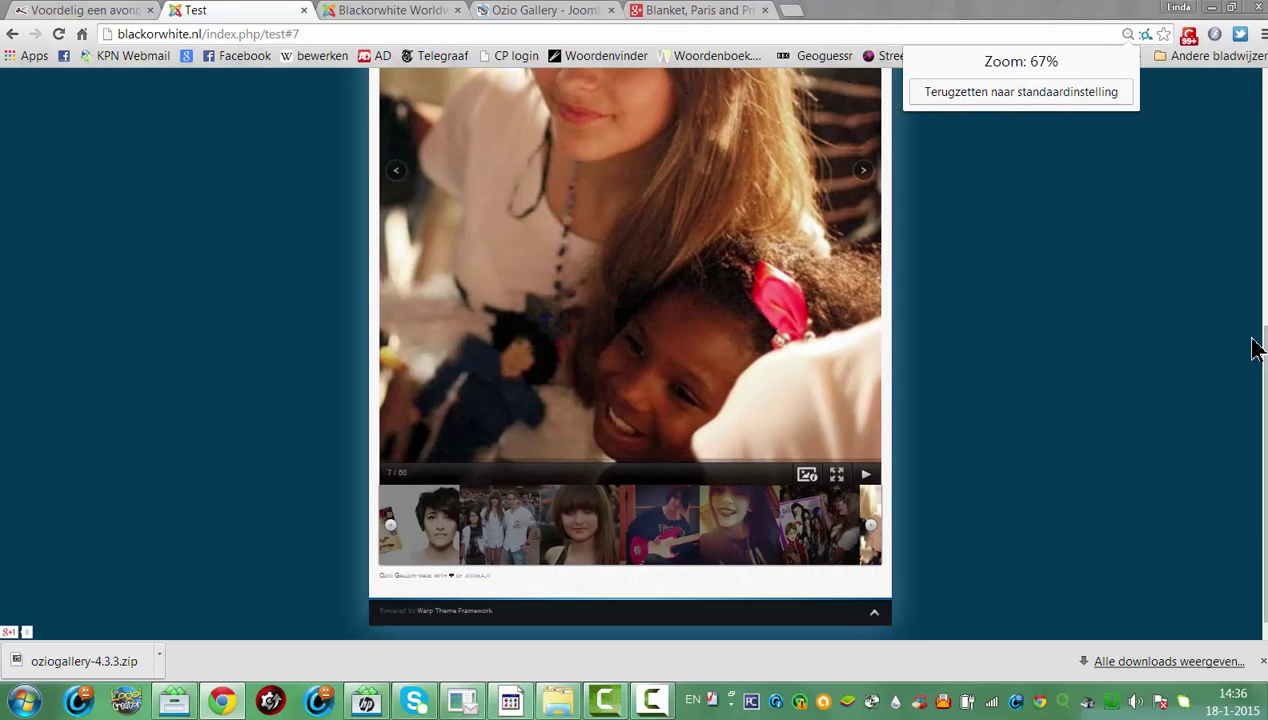
{"action": "scroll", "coordinate": [1256, 348], "scroll_direction": "up", "scroll_amount": 2}
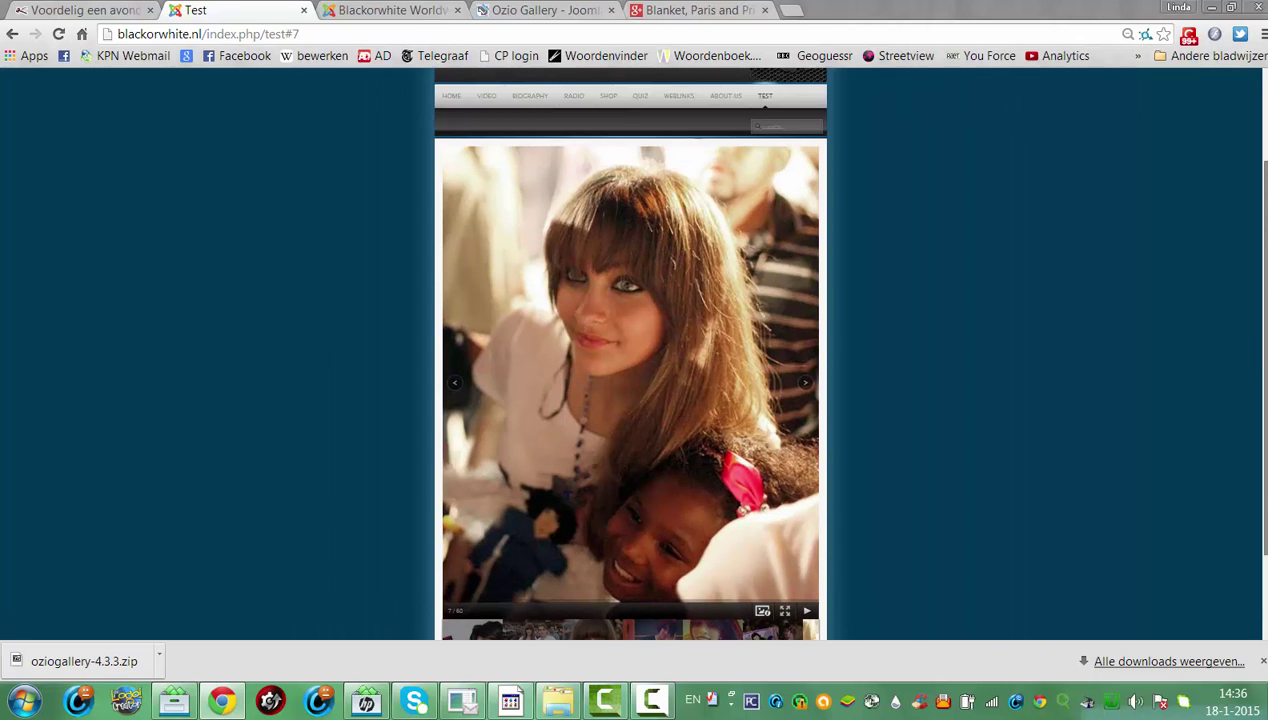
{"action": "scroll", "coordinate": [745, 382], "scroll_direction": "down", "scroll_amount": 1}
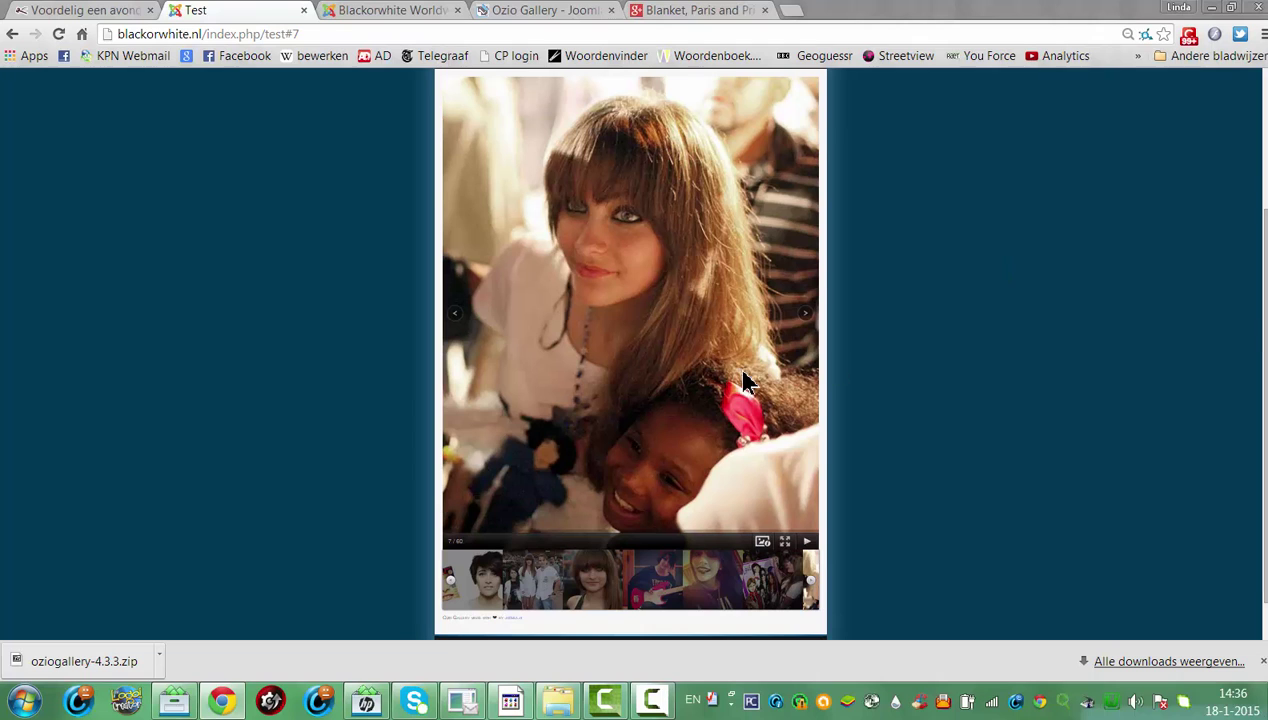
{"action": "left_click", "coordinate": [805, 320]}
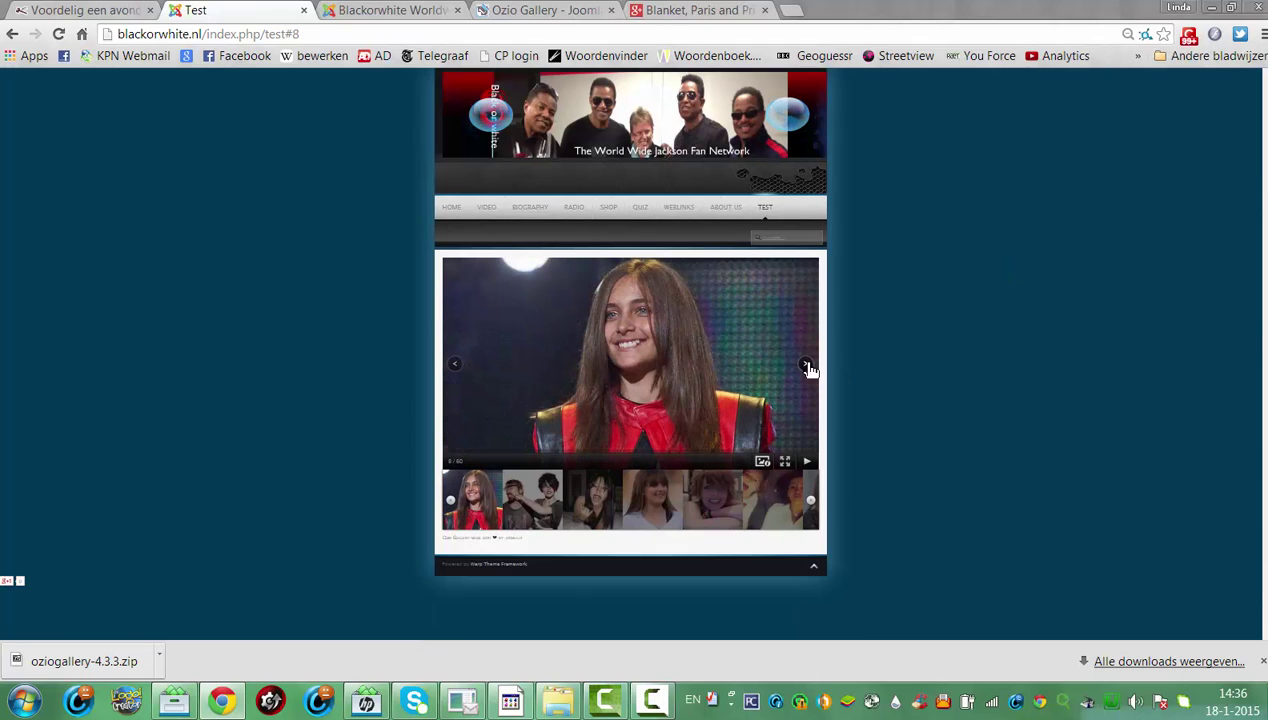
{"action": "left_click", "coordinate": [808, 366]}
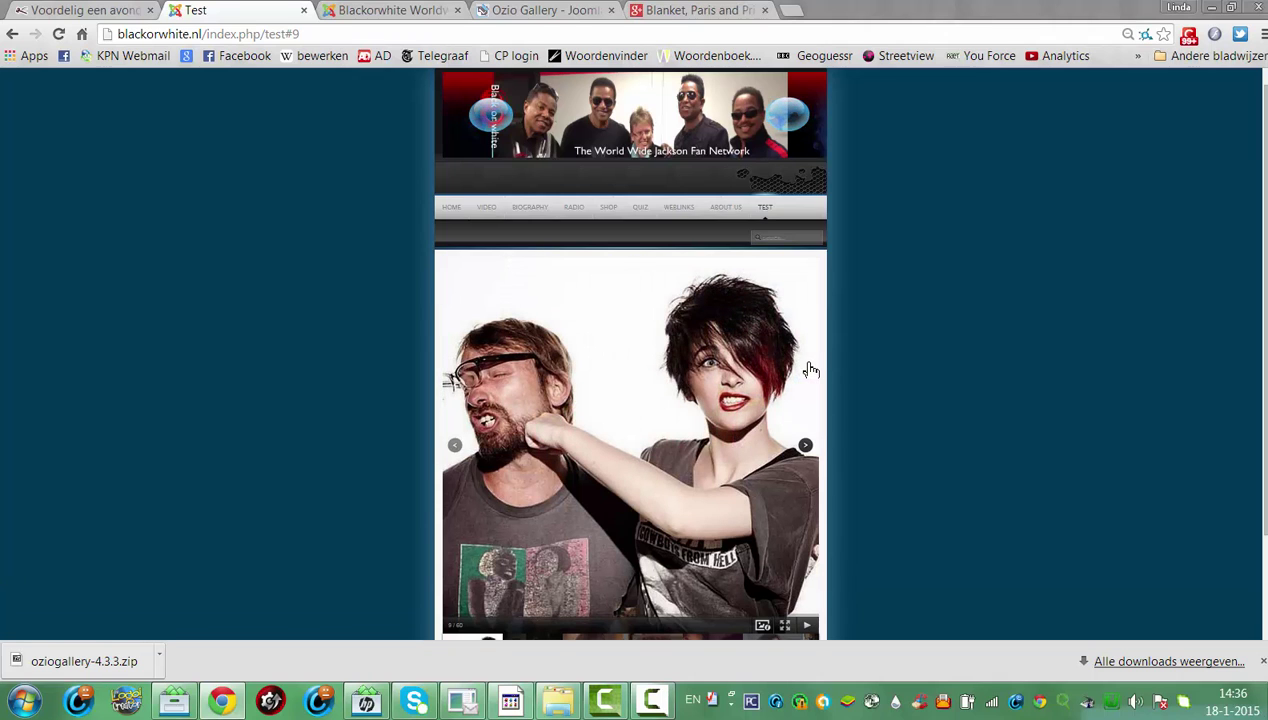
{"action": "left_click", "coordinate": [806, 445]}
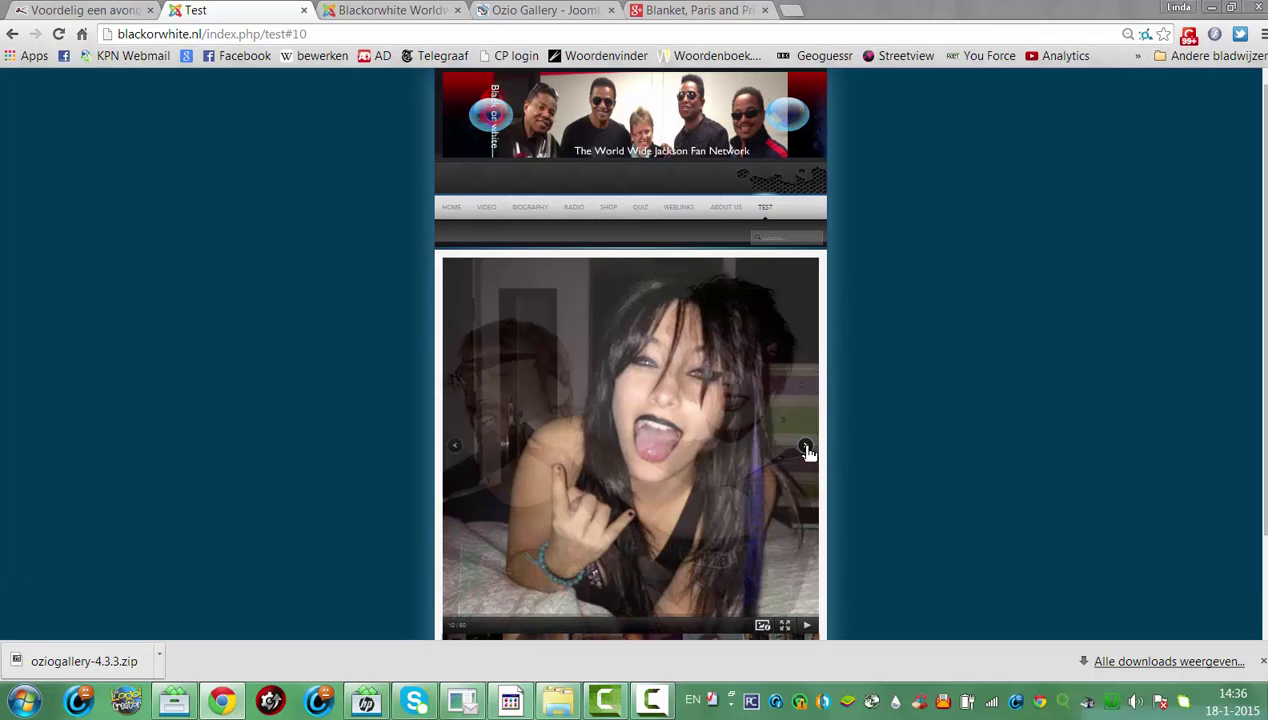
{"action": "left_click", "coordinate": [807, 449]}
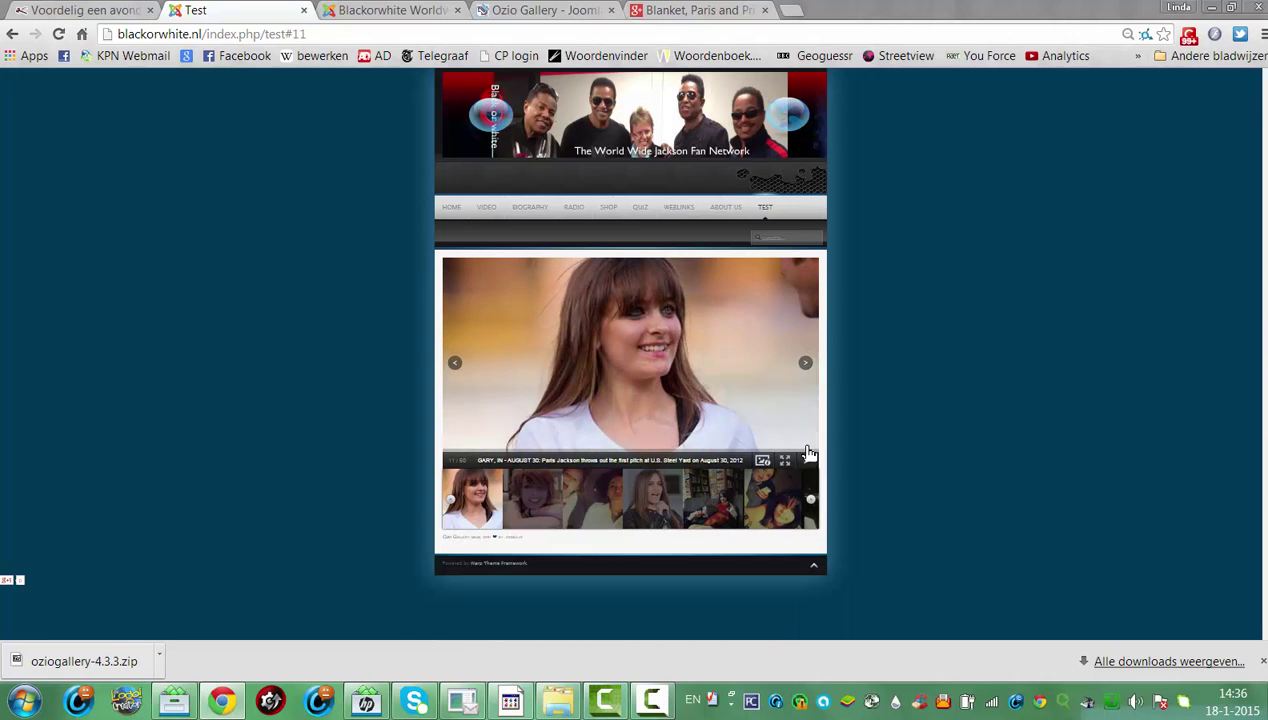
{"action": "left_click", "coordinate": [806, 364]}
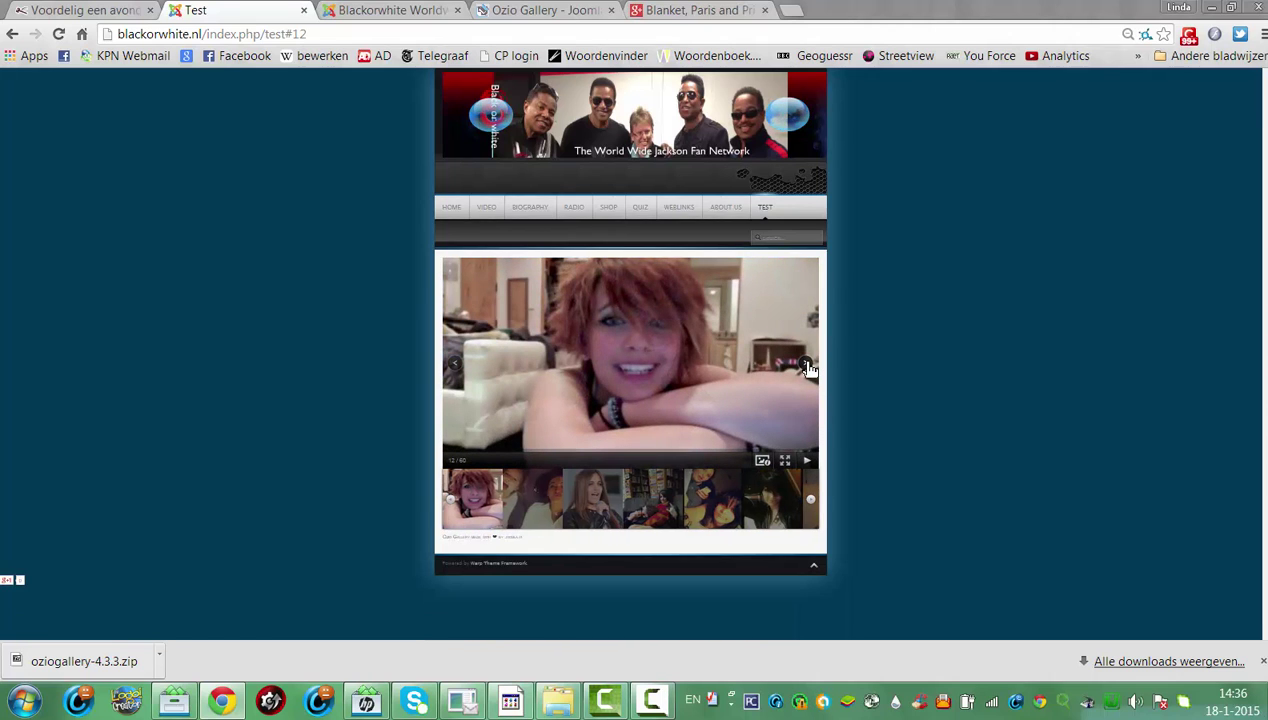
{"action": "left_click", "coordinate": [807, 366]}
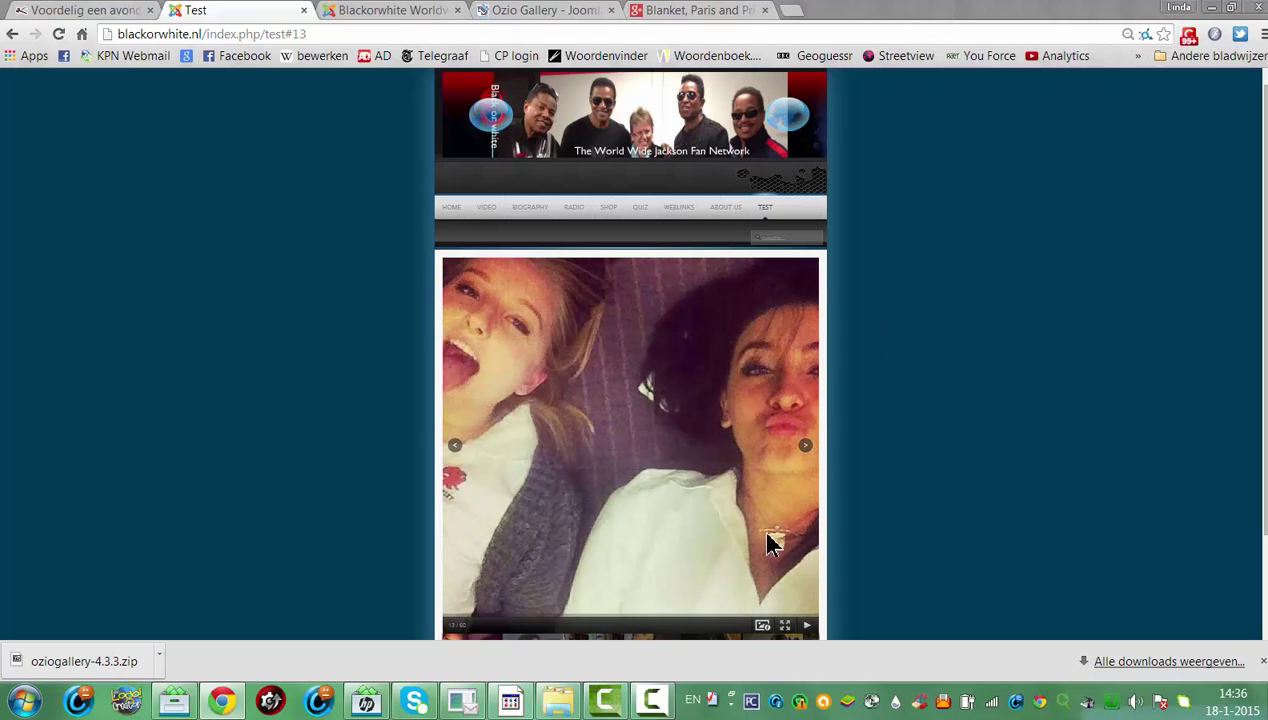
{"action": "left_click", "coordinate": [805, 450]}
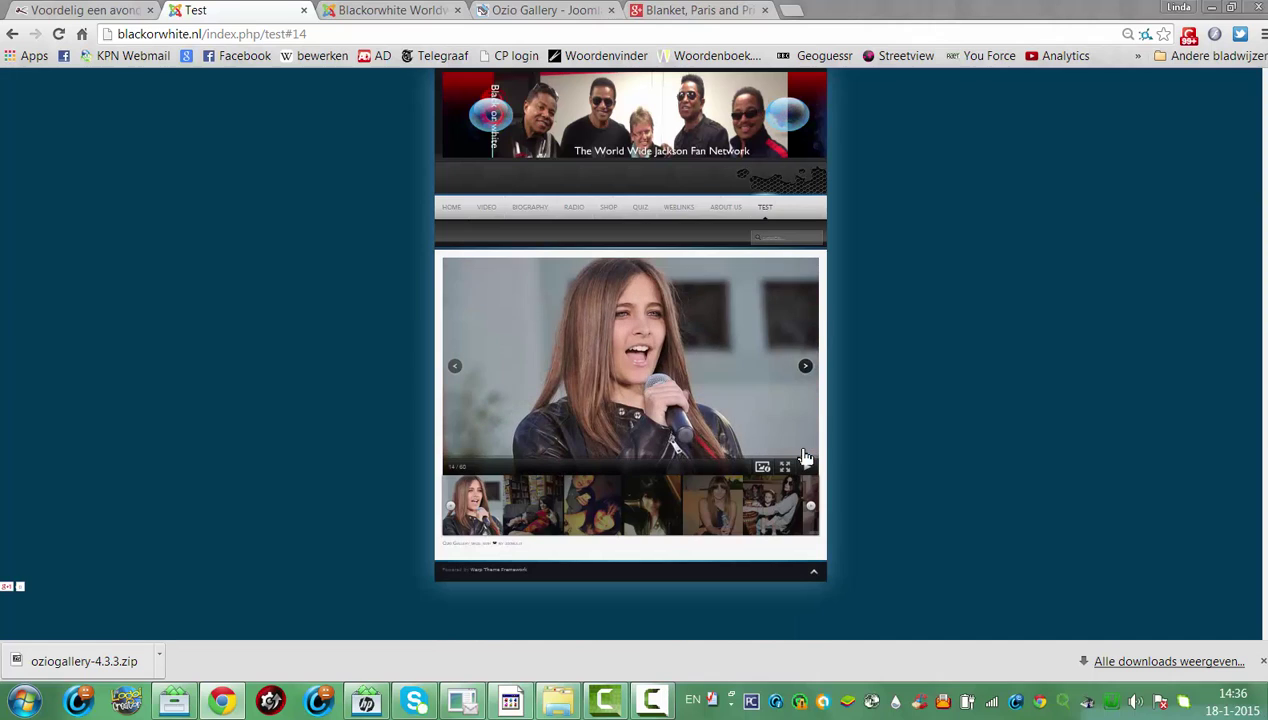
{"action": "left_click", "coordinate": [395, 12]}
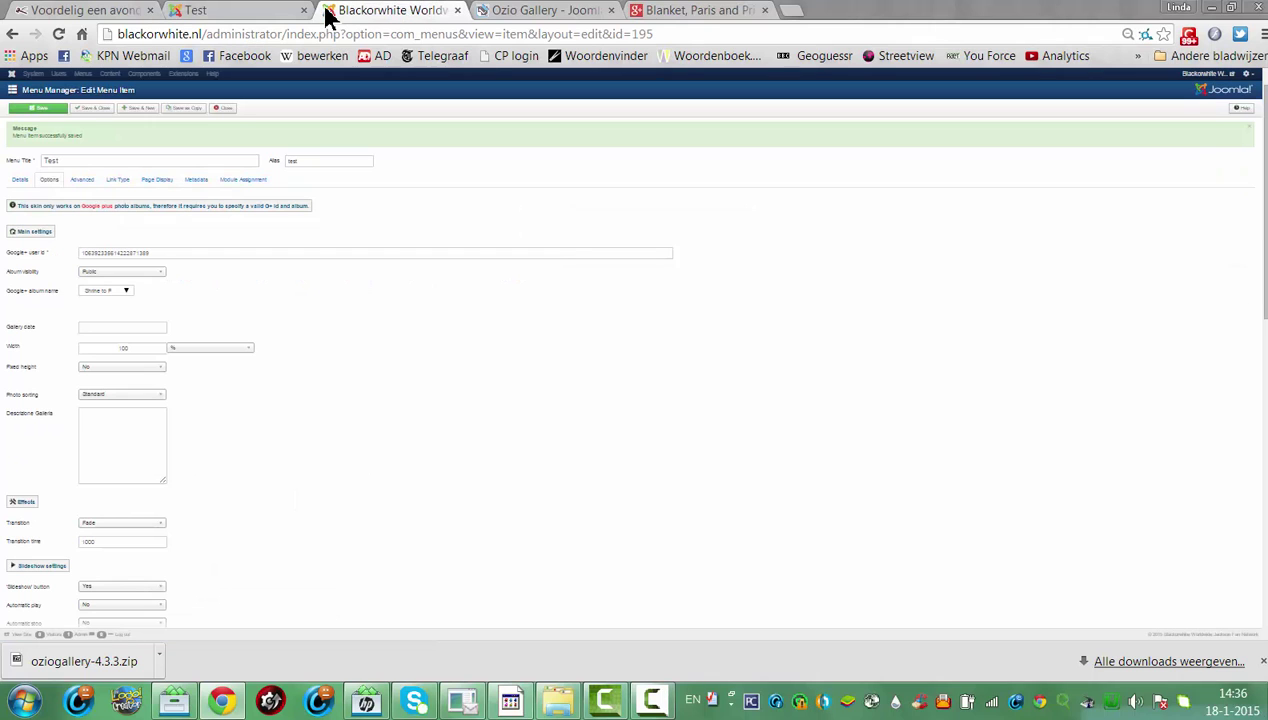
On the Details tab, set Menu Item Type to Ozio Gallery 4 › Skin Nano.
{"action": "scroll", "coordinate": [320, 275], "scroll_direction": "up", "scroll_amount": 5}
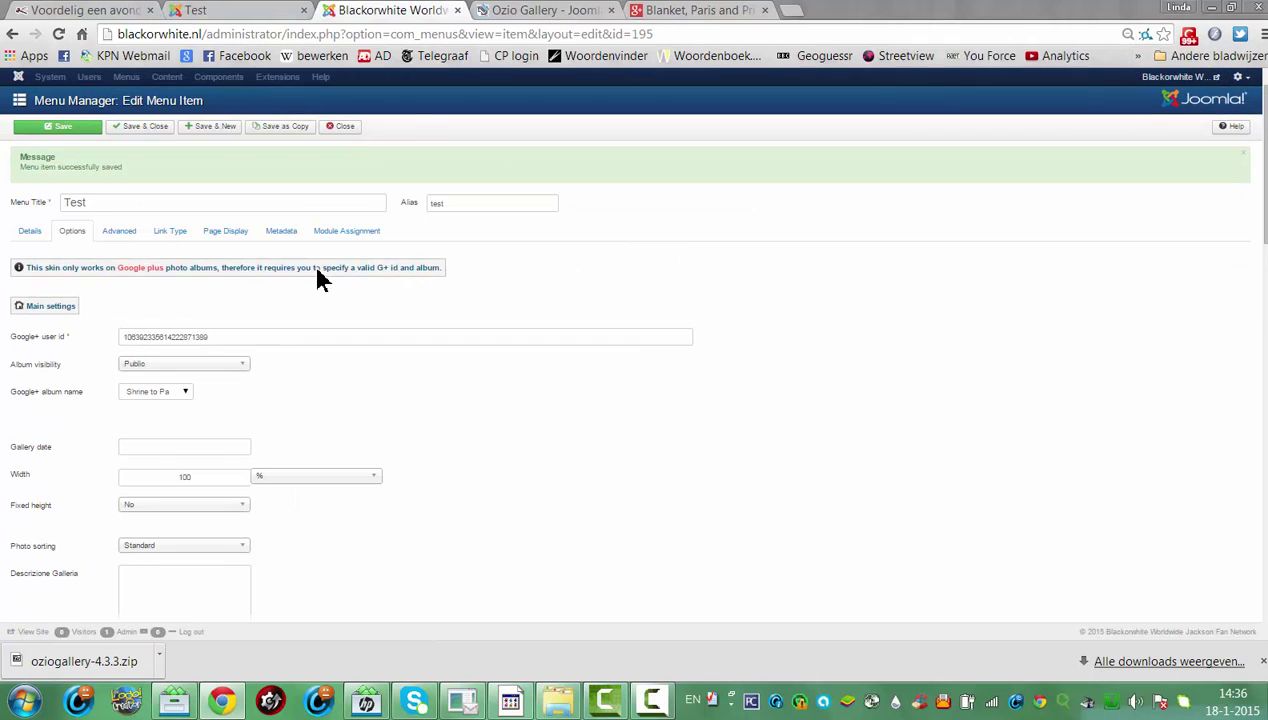
{"action": "left_click", "coordinate": [45, 290]}
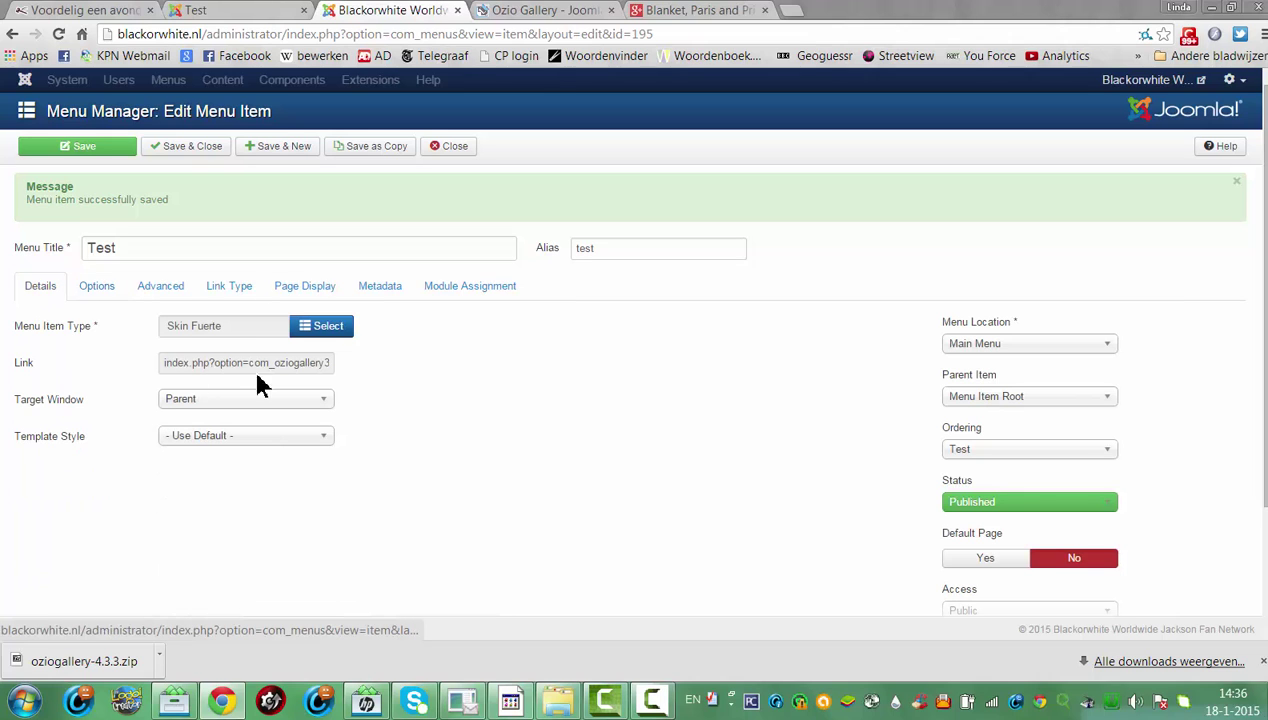
{"action": "left_click", "coordinate": [316, 334]}
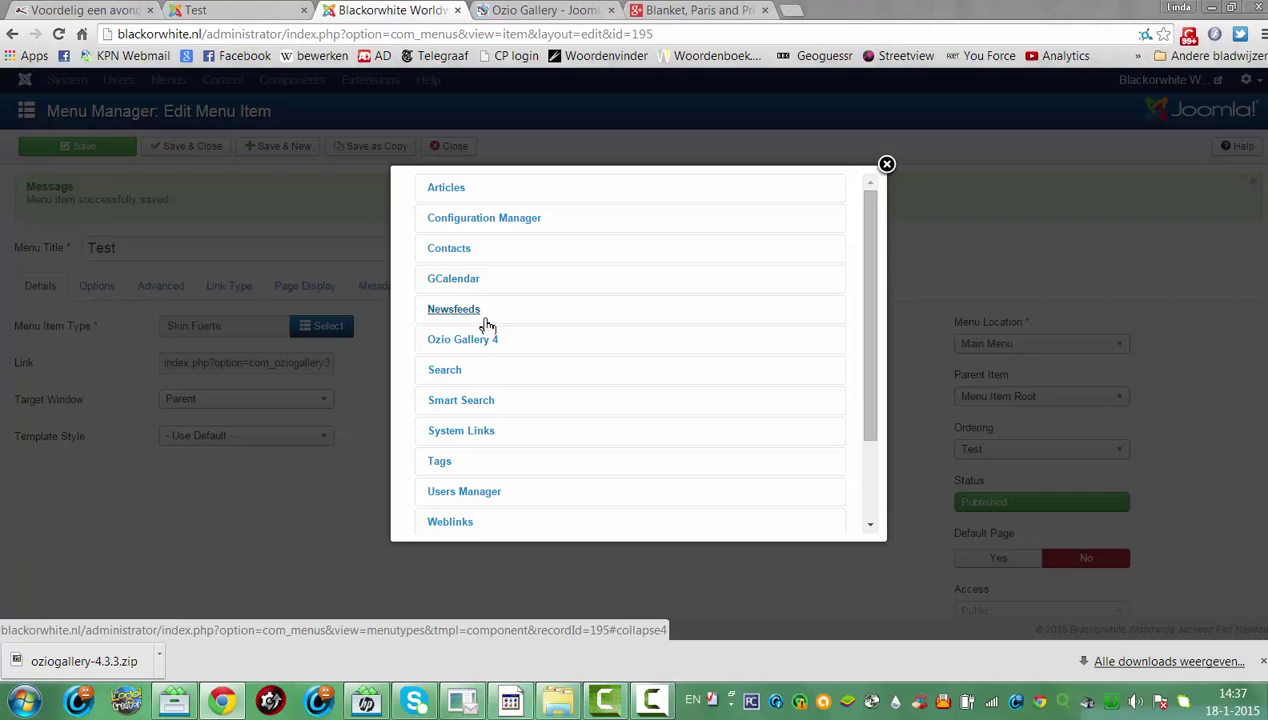
{"action": "left_click", "coordinate": [480, 344]}
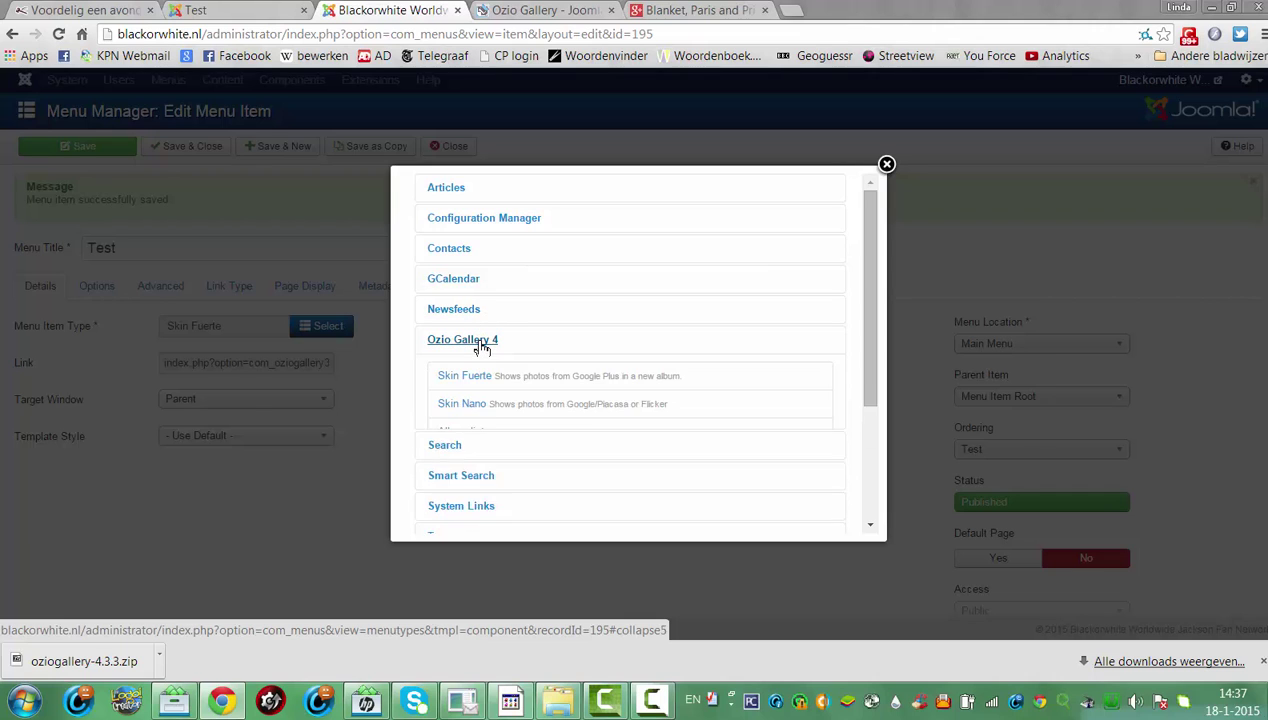
{"action": "left_click", "coordinate": [462, 404]}
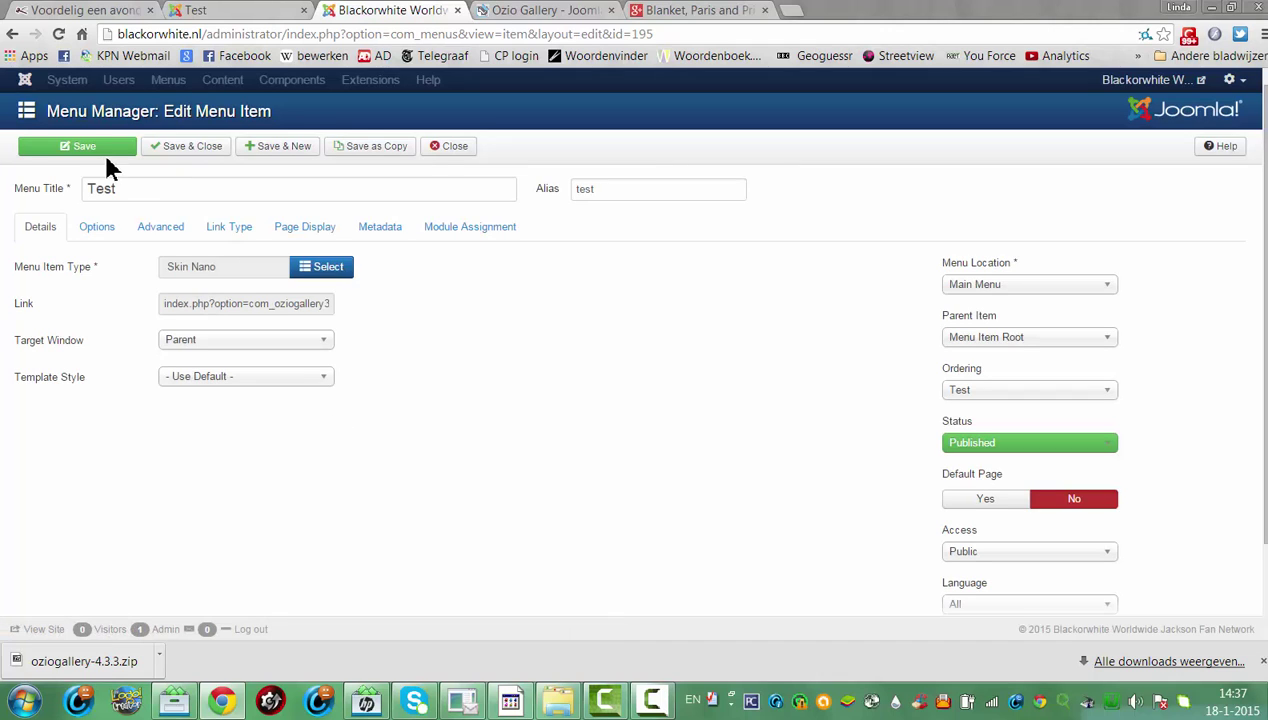
Paste the Google+ user ID, choose album Shrine to Paris Jackson, and Save & Close.
{"action": "left_click", "coordinate": [113, 236]}
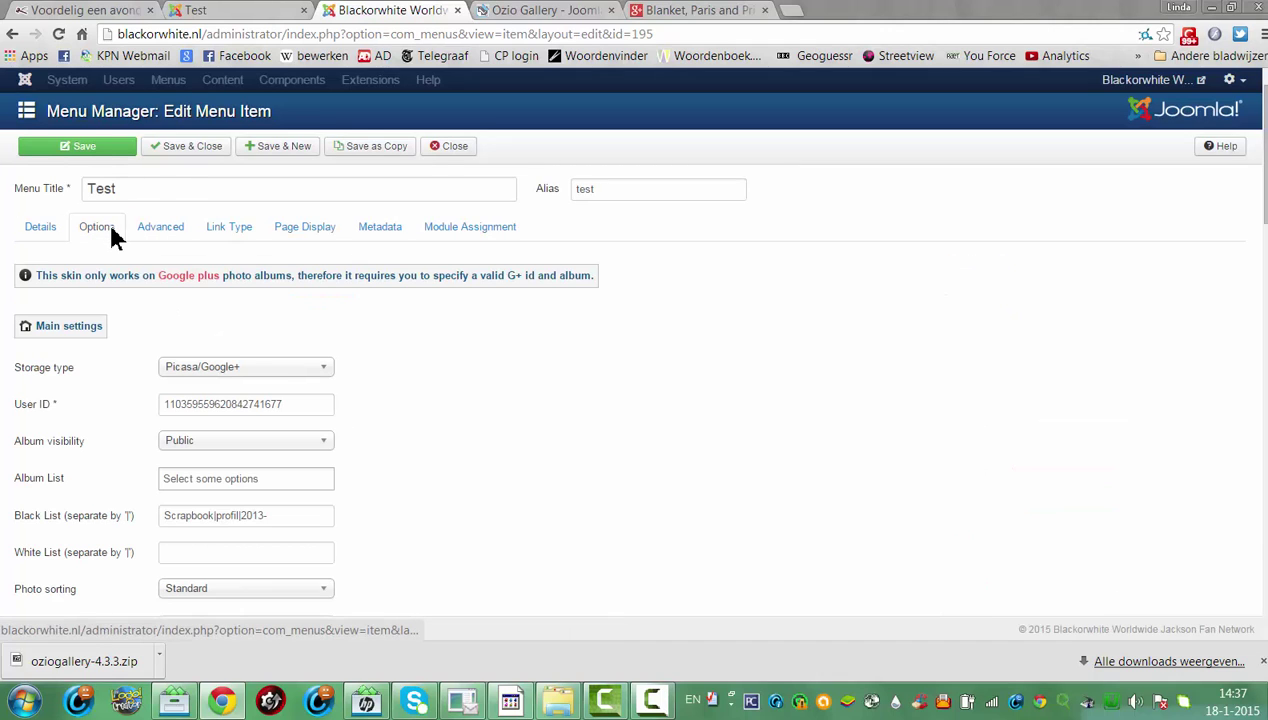
{"action": "left_click_drag", "start_coordinate": [306, 400], "coordinate": [58, 435]}
{"action": "key", "text": "BackSpace"}
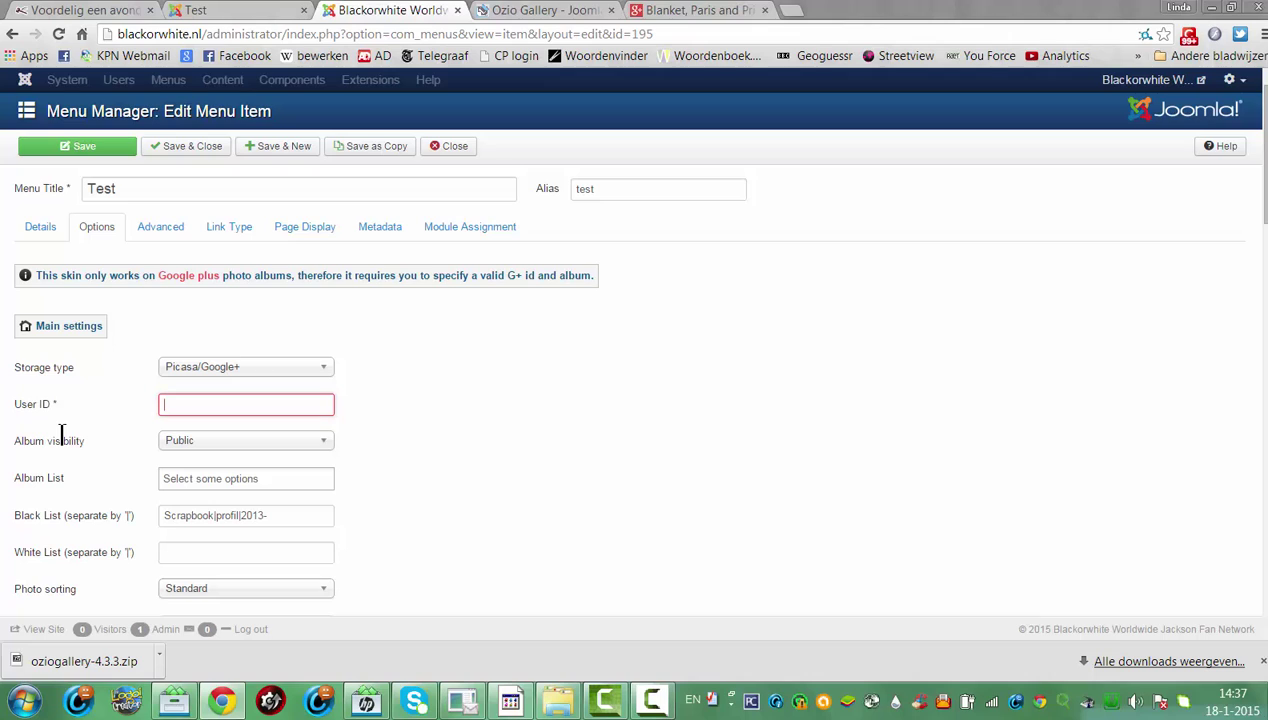
{"action": "key", "text": "ctrl+v"}
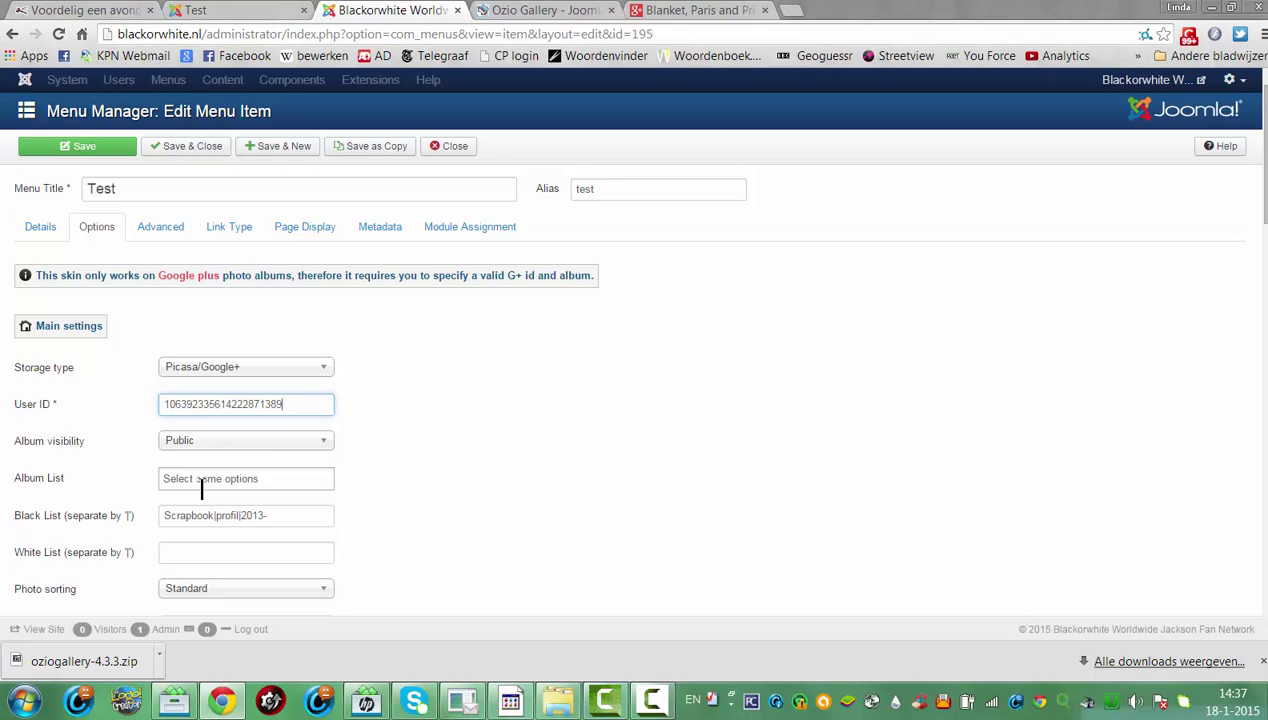
{"action": "left_click", "coordinate": [200, 479]}
{"action": "left_click", "coordinate": [214, 540]}
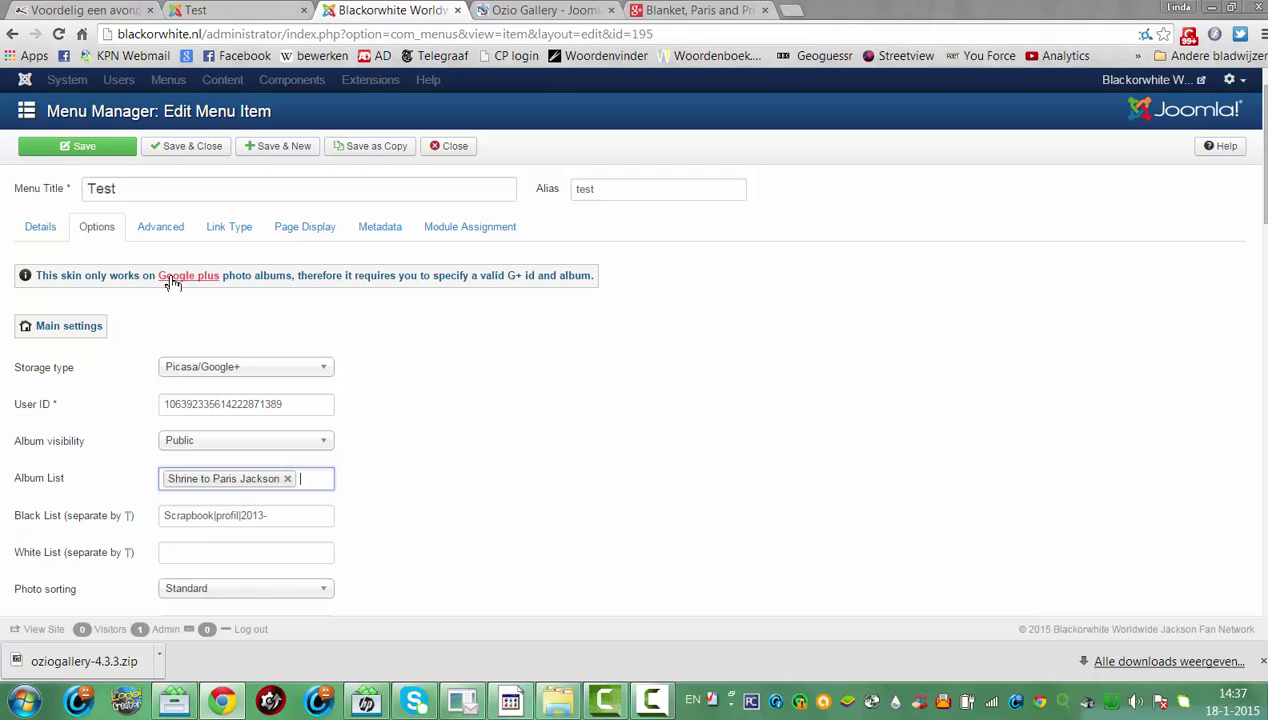
{"action": "left_click", "coordinate": [166, 150]}
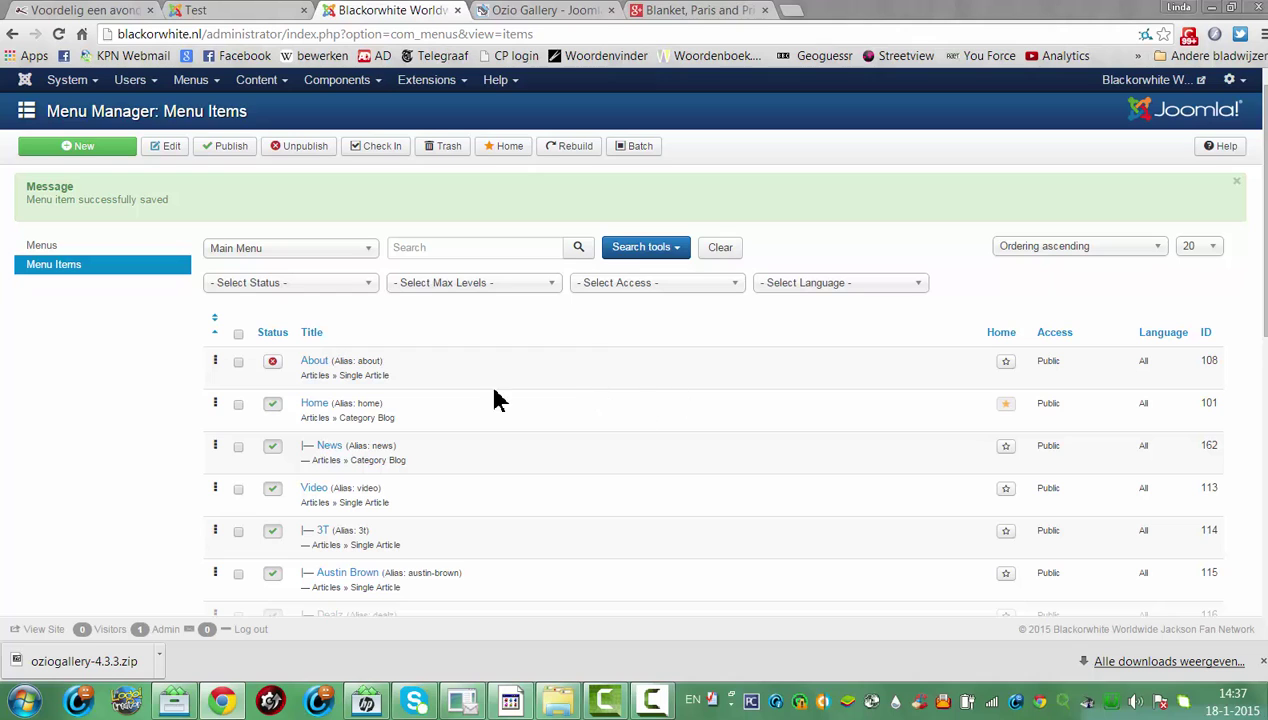
Start a new Ozio Gallery 4 Album list menu item with Test as parent.
{"action": "left_click", "coordinate": [88, 152]}
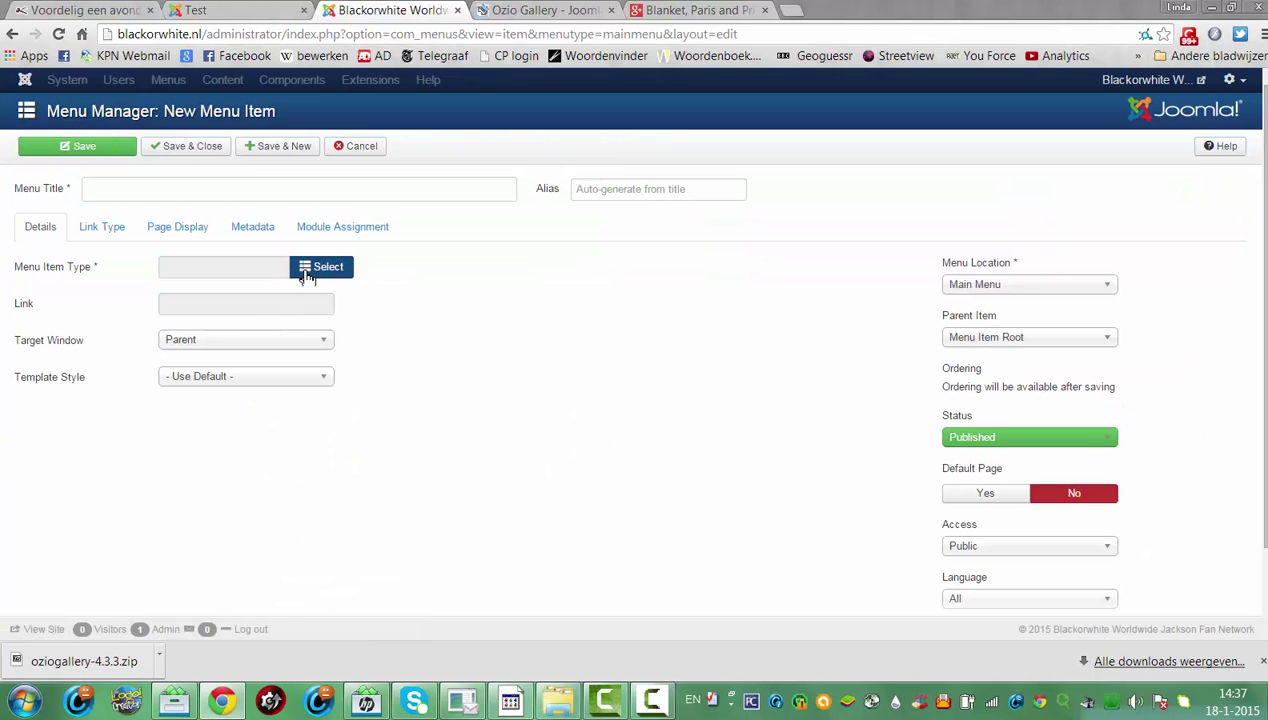
{"action": "left_click", "coordinate": [307, 276]}
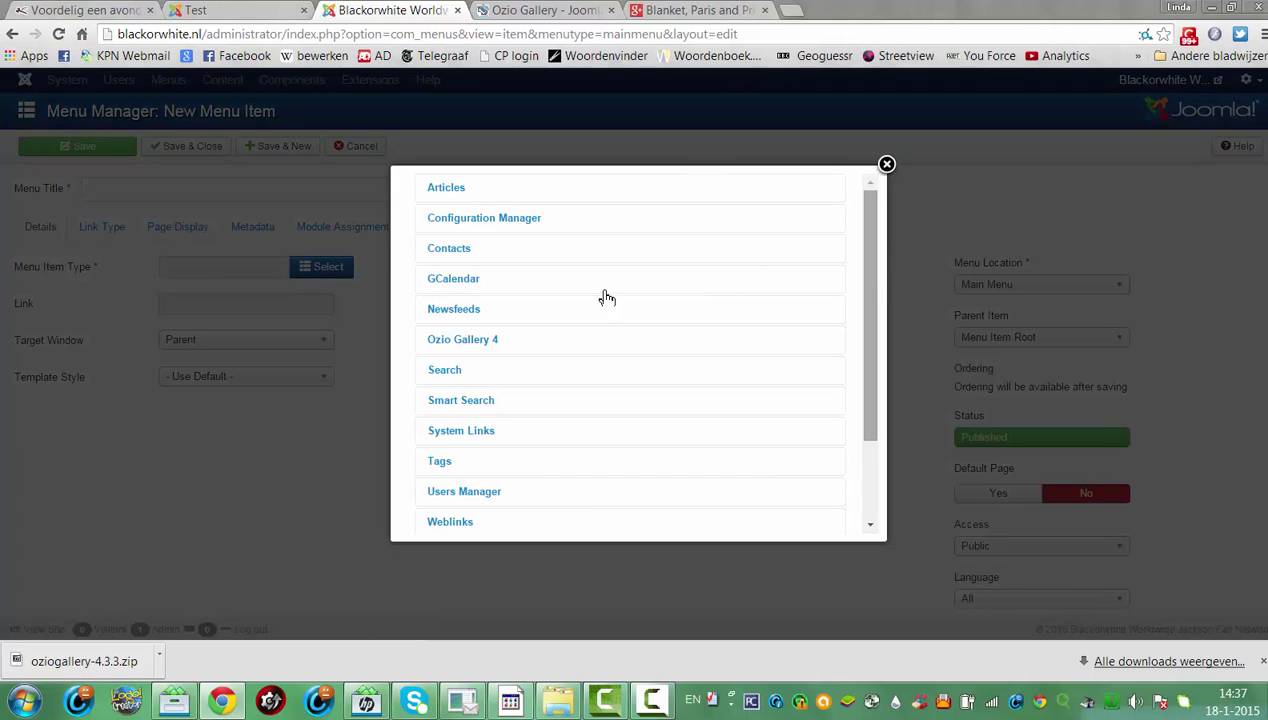
{"action": "left_click", "coordinate": [500, 340]}
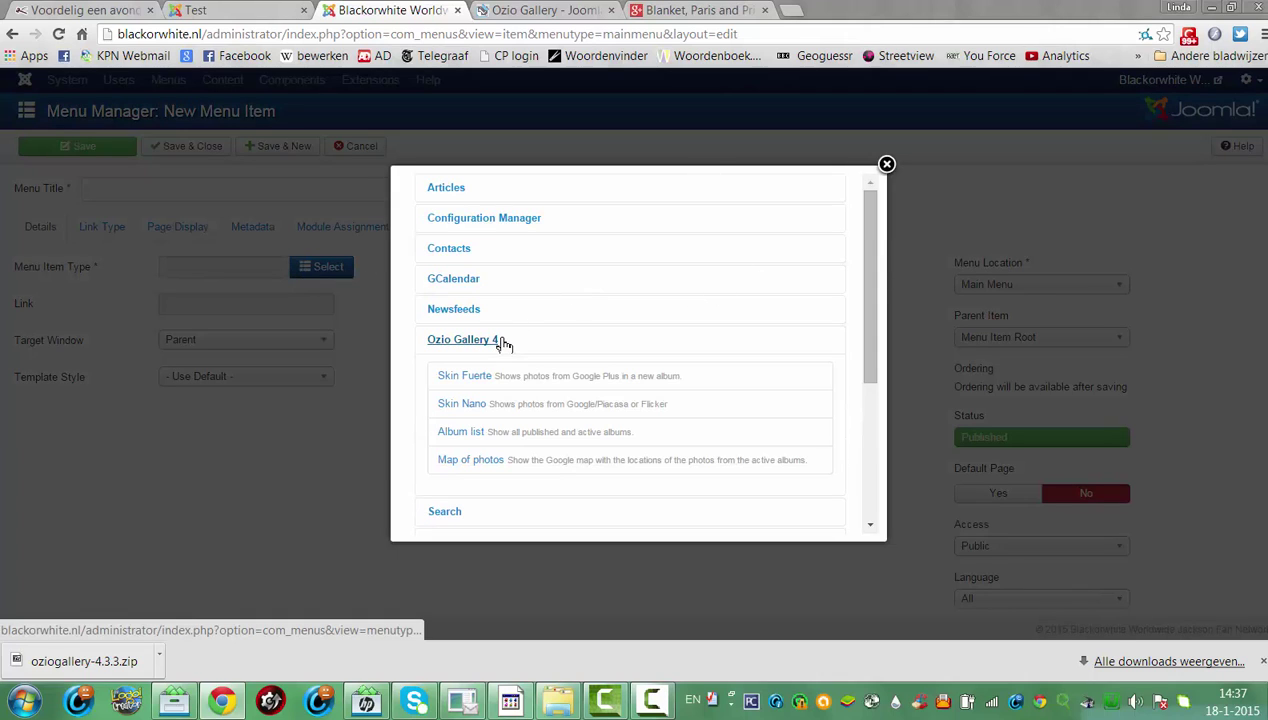
{"action": "left_click", "coordinate": [452, 433]}
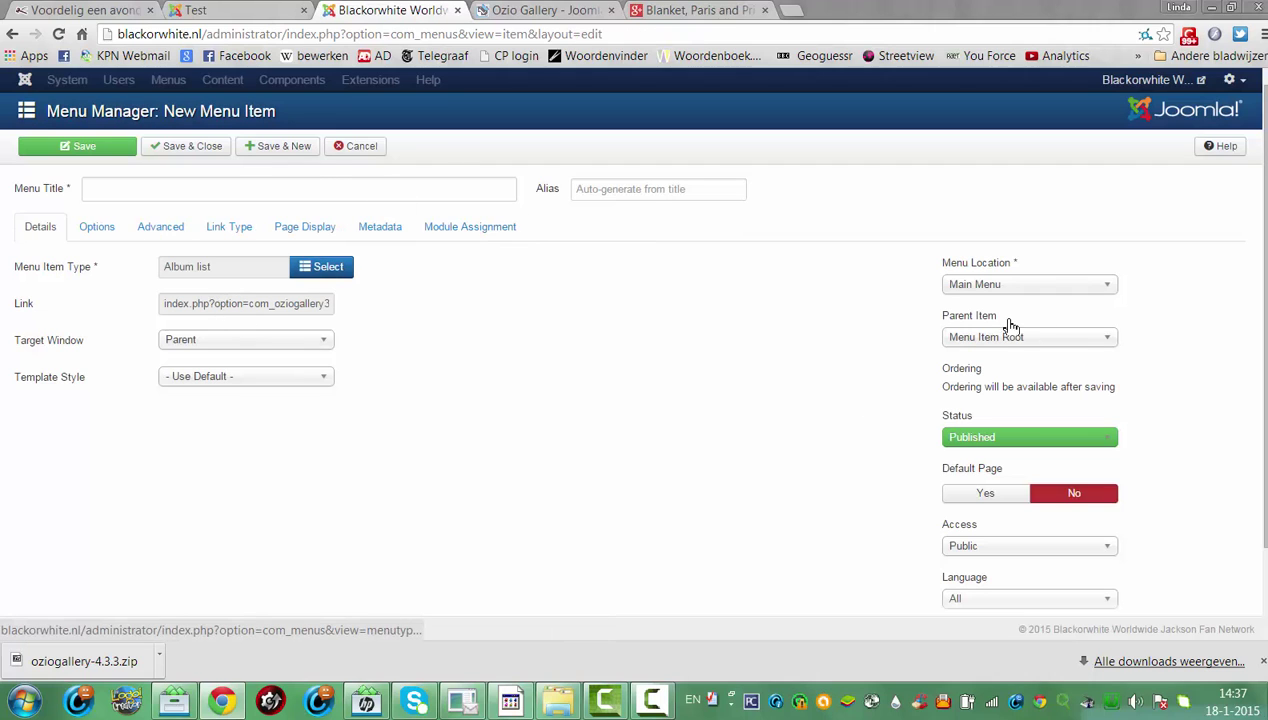
{"action": "left_click", "coordinate": [1038, 338]}
{"action": "left_click_drag", "start_coordinate": [1114, 416], "coordinate": [1120, 528]}
{"action": "left_click", "coordinate": [980, 556]}
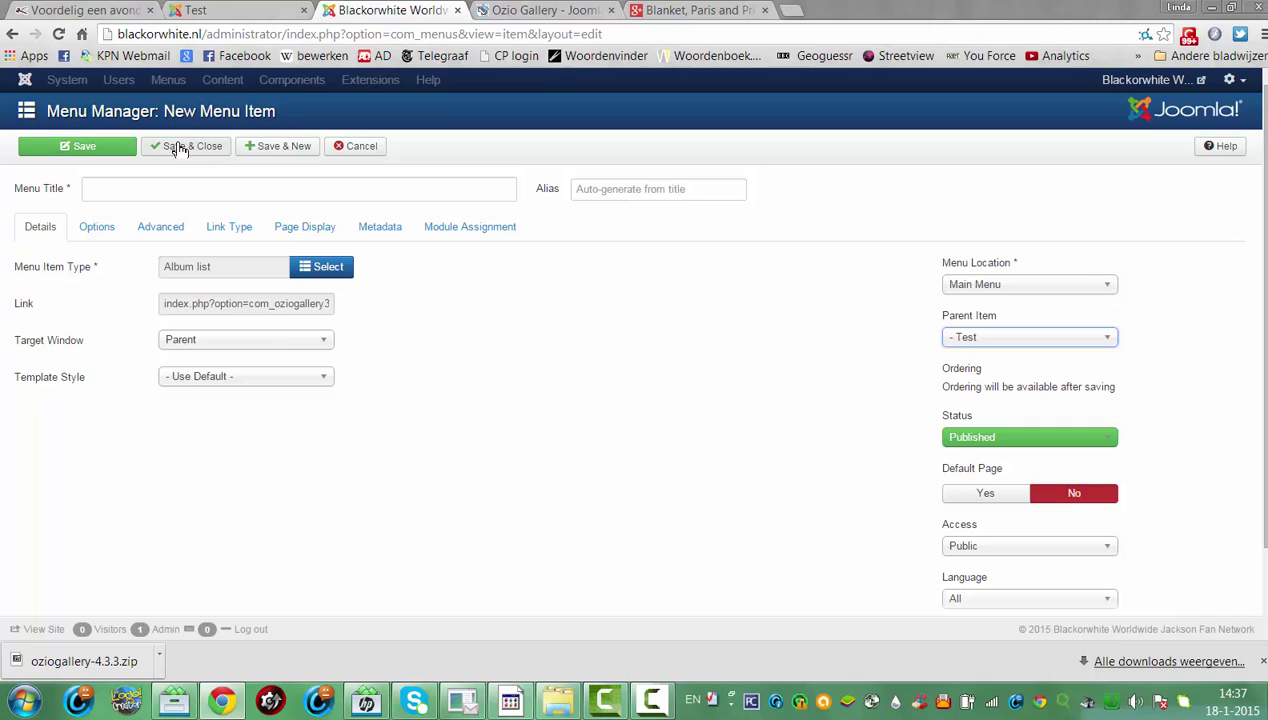
Title the item 'Album List' and save it.
{"action": "left_click", "coordinate": [141, 192]}
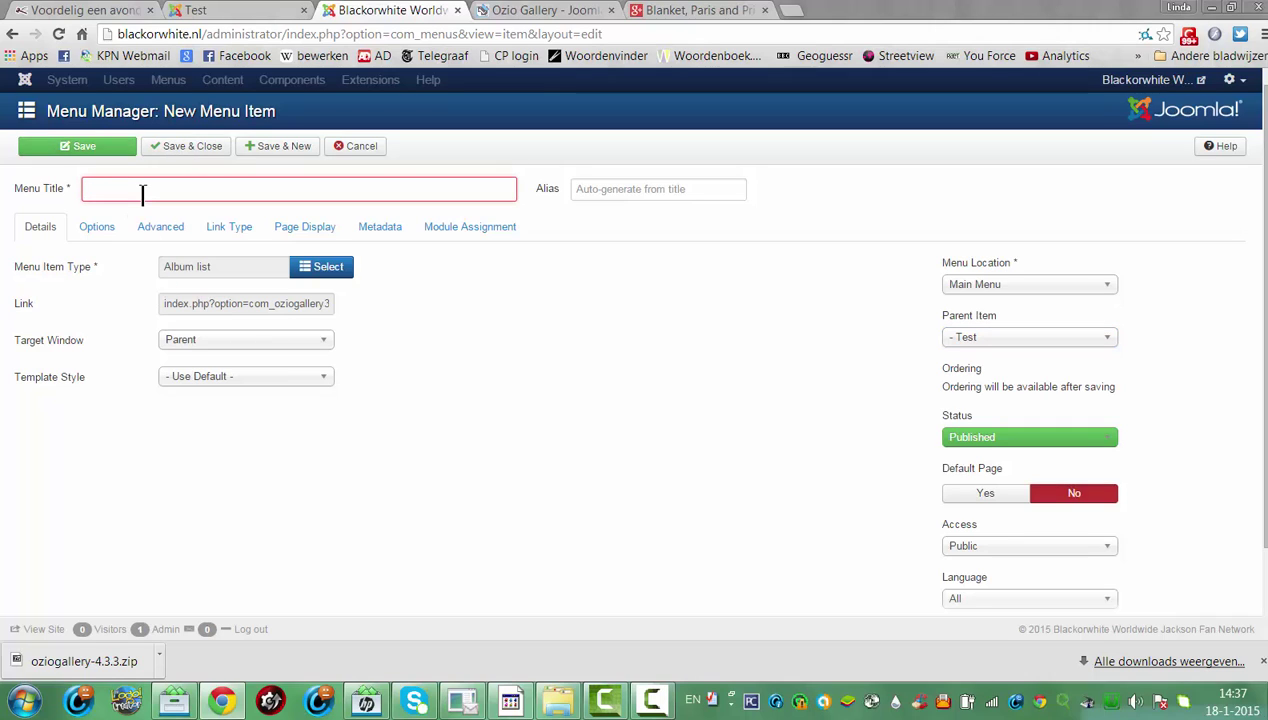
{"action": "type", "text": "Sl"}
{"action": "key", "text": "BackSpace"}
{"action": "key", "text": "BackSpace"}
{"action": "type", "text": "Album List"}
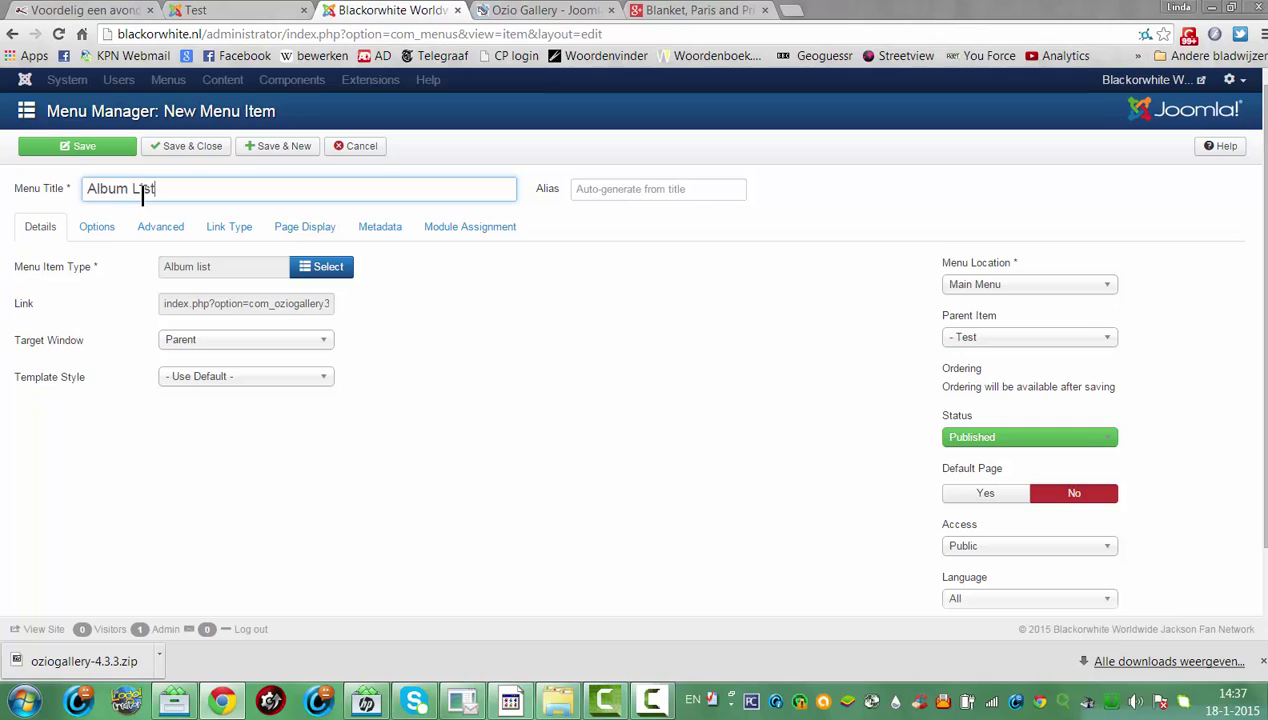
{"action": "key", "text": "Tab"}
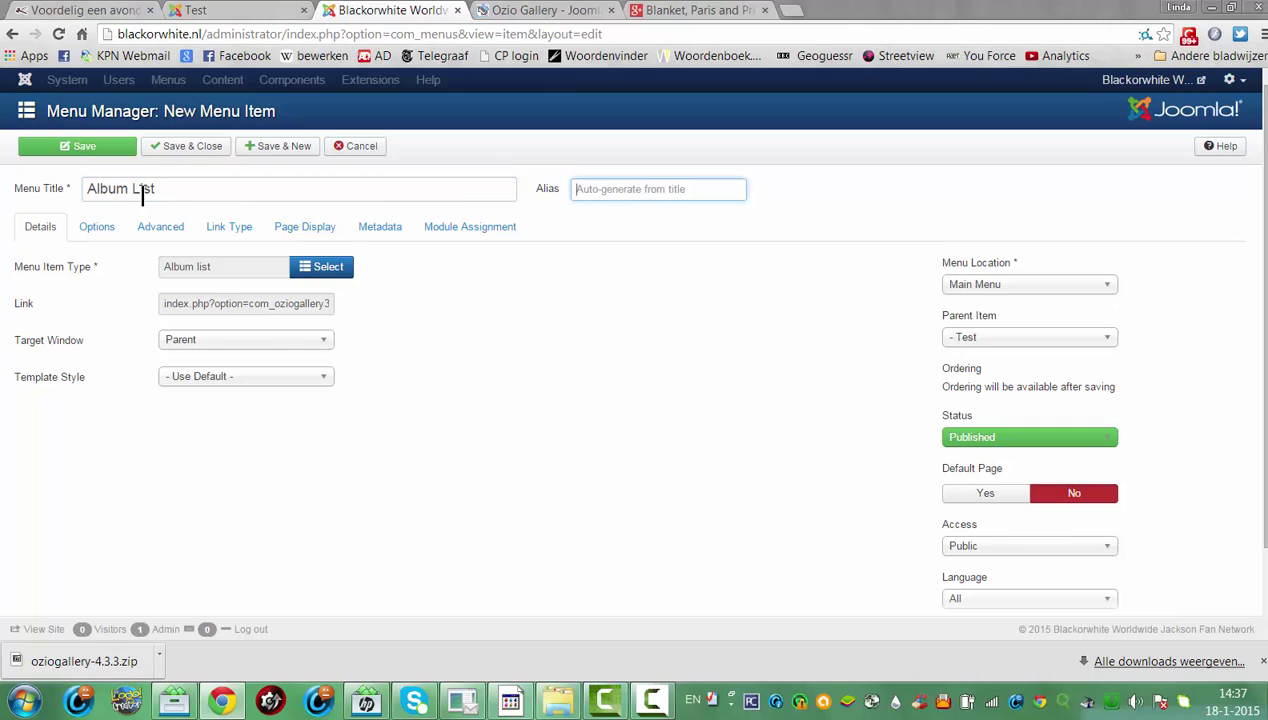
{"action": "left_click", "coordinate": [208, 147]}
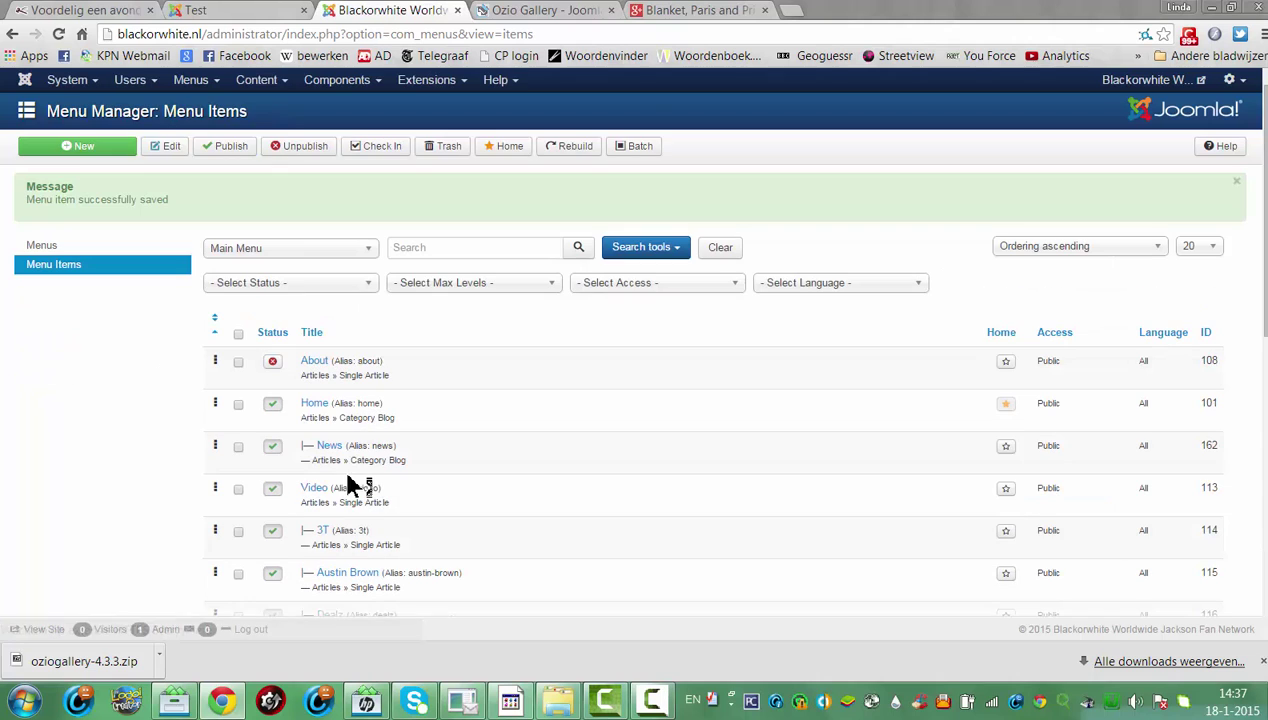
Reload the site's Test page, open the Album List submenu page, then its album's photo grid.
{"action": "left_click", "coordinate": [680, 12]}
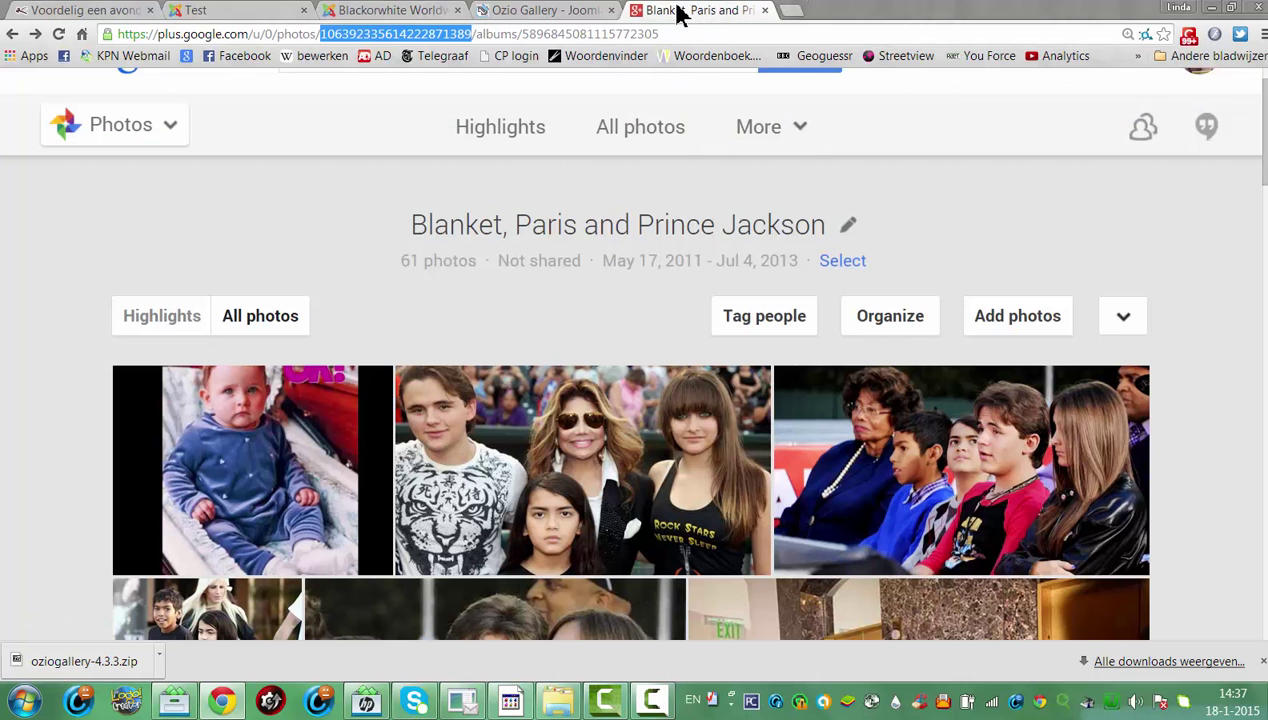
{"action": "left_click", "coordinate": [357, 12]}
{"action": "left_click", "coordinate": [240, 10]}
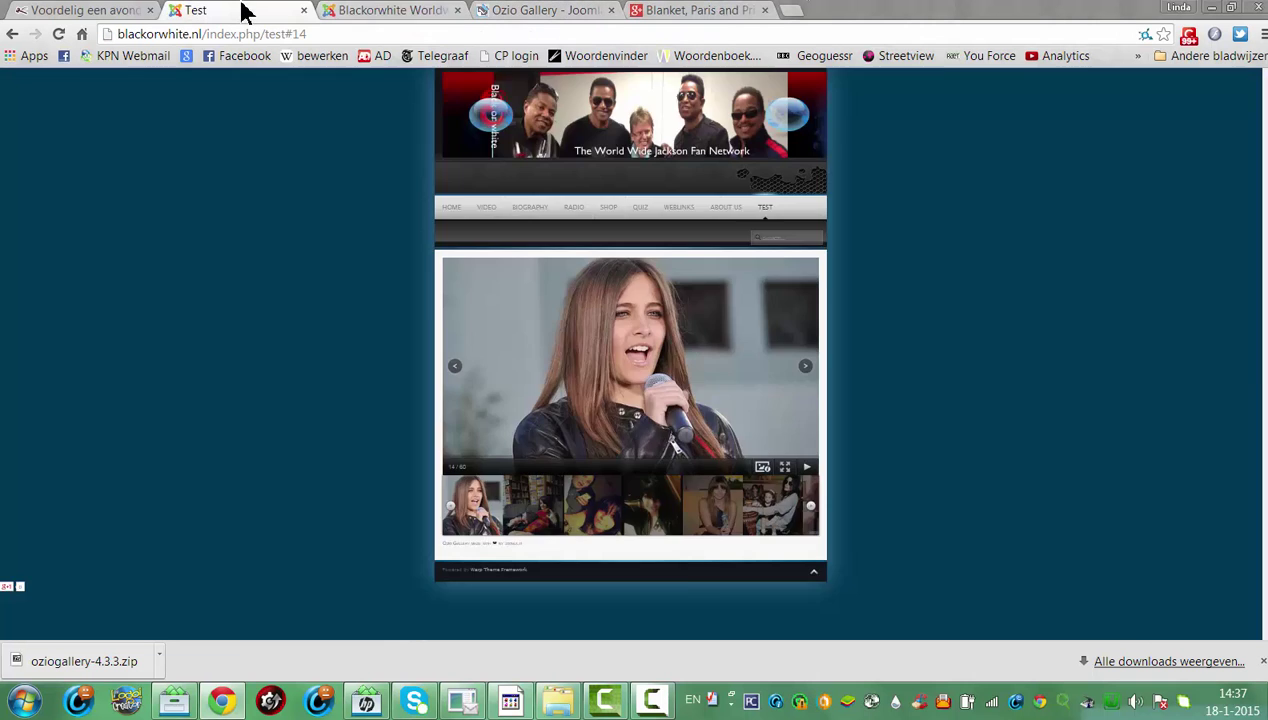
{"action": "left_click", "coordinate": [255, 30]}
{"action": "key", "text": "Return"}
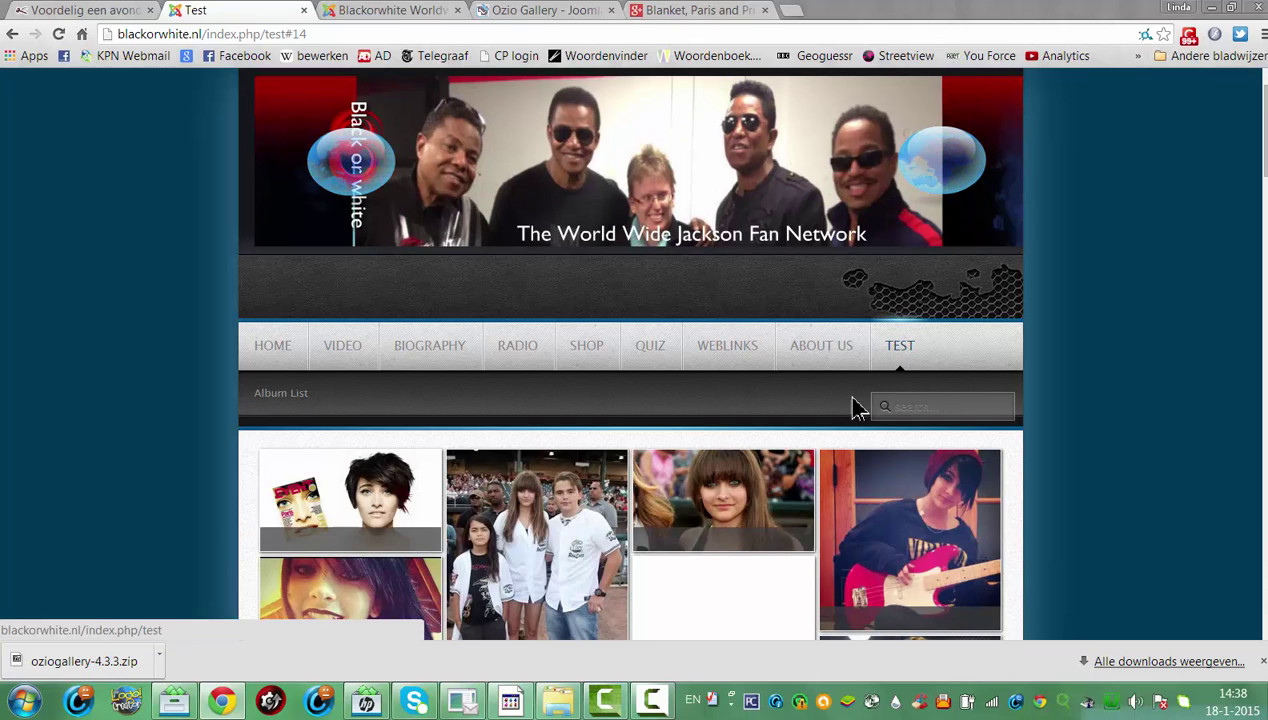
{"action": "left_click", "coordinate": [282, 400]}
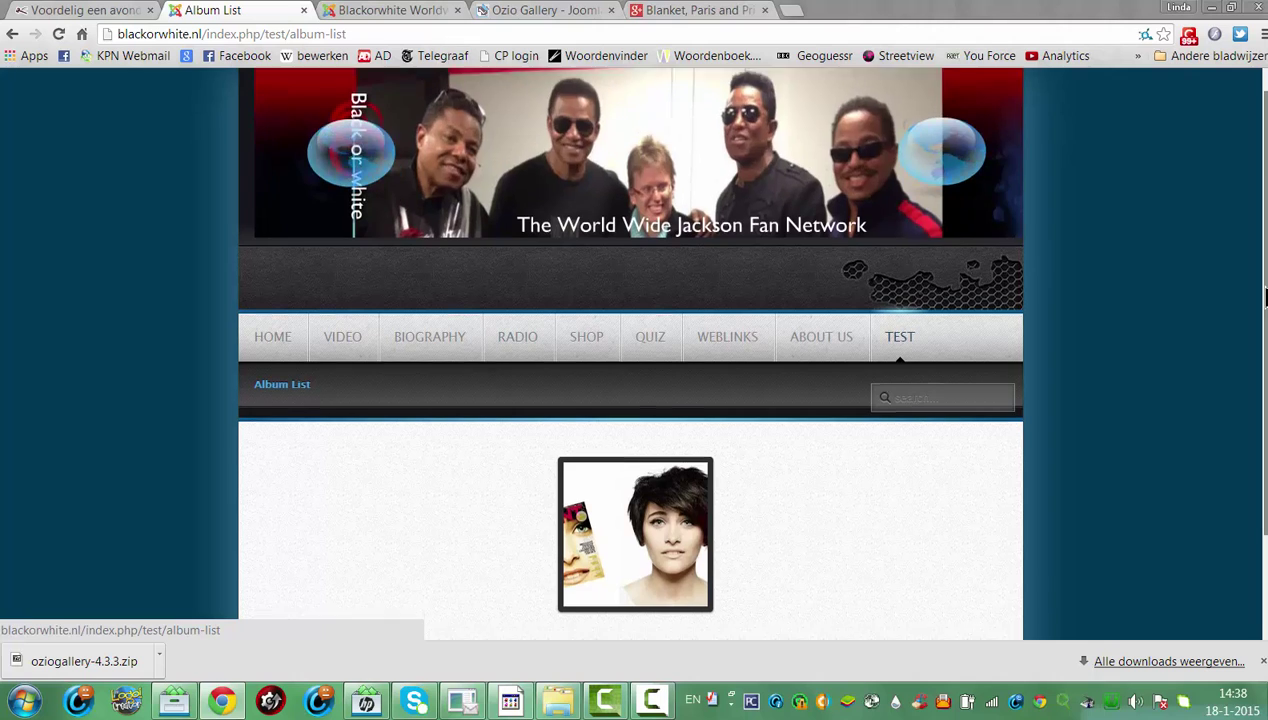
{"action": "scroll", "coordinate": [641, 443], "scroll_direction": "down", "scroll_amount": 2}
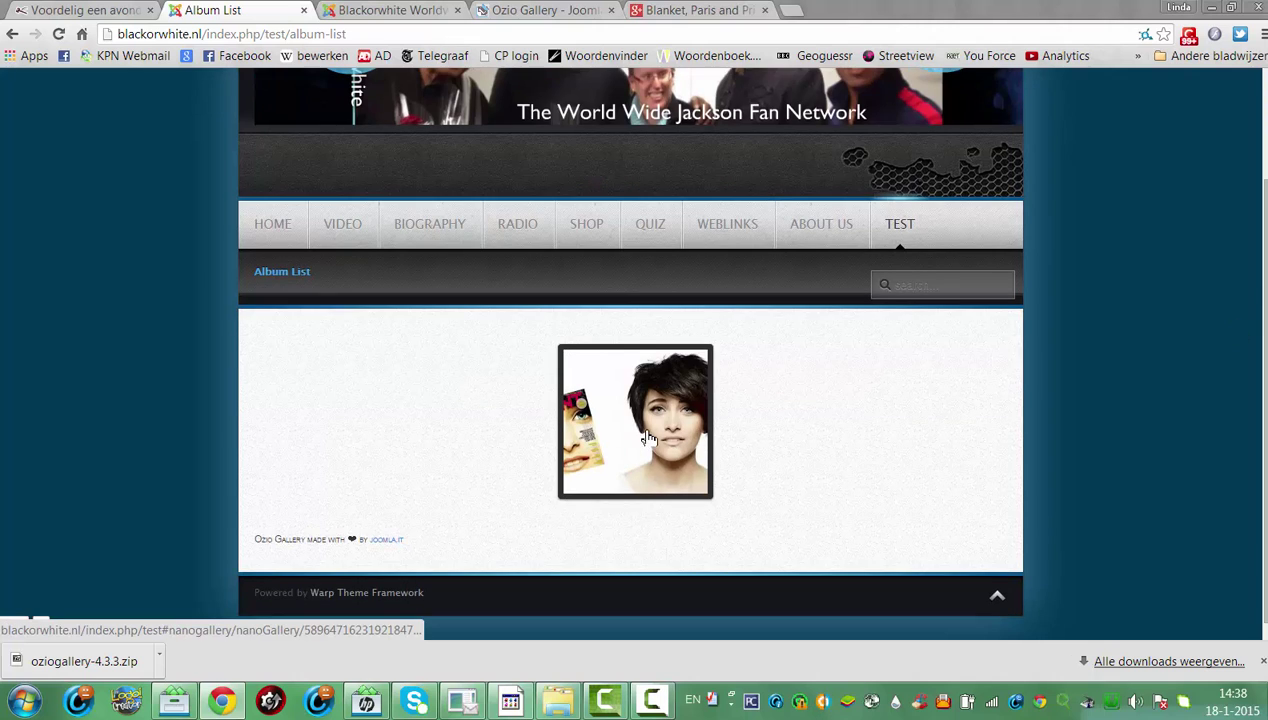
{"action": "left_click", "coordinate": [595, 400]}
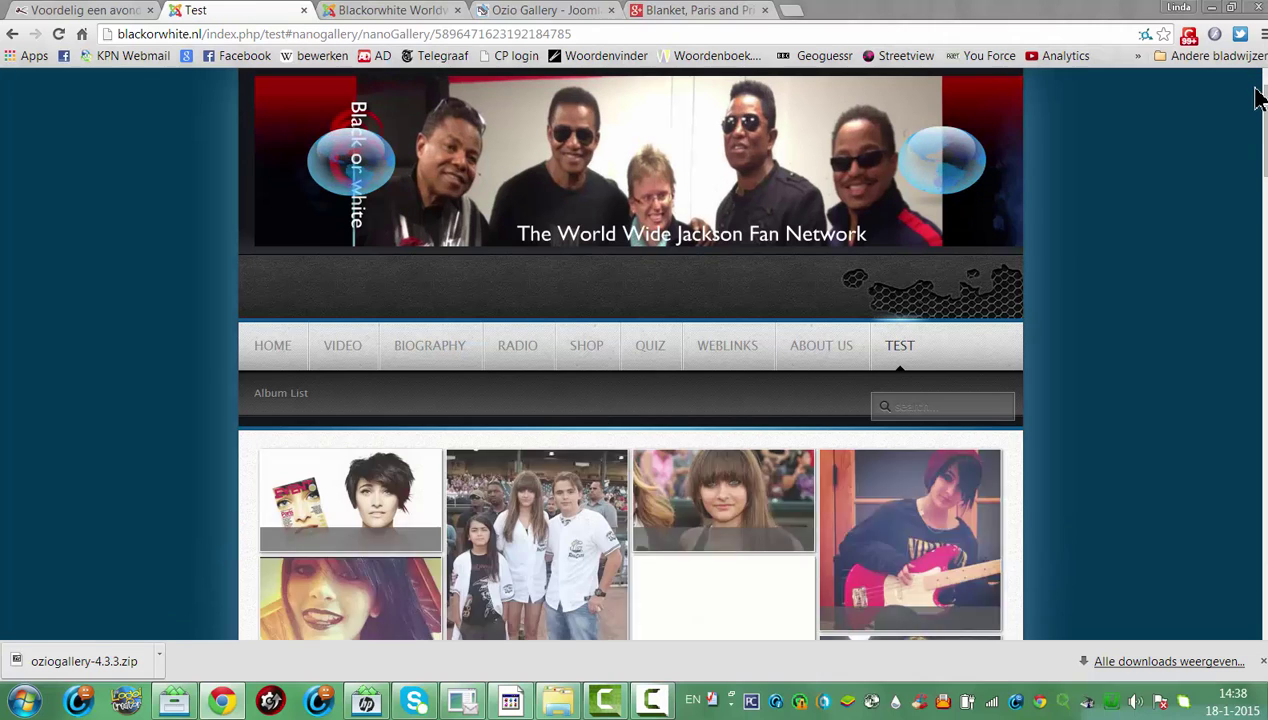
{"action": "scroll", "coordinate": [1203, 198], "scroll_direction": "down", "scroll_amount": 5}
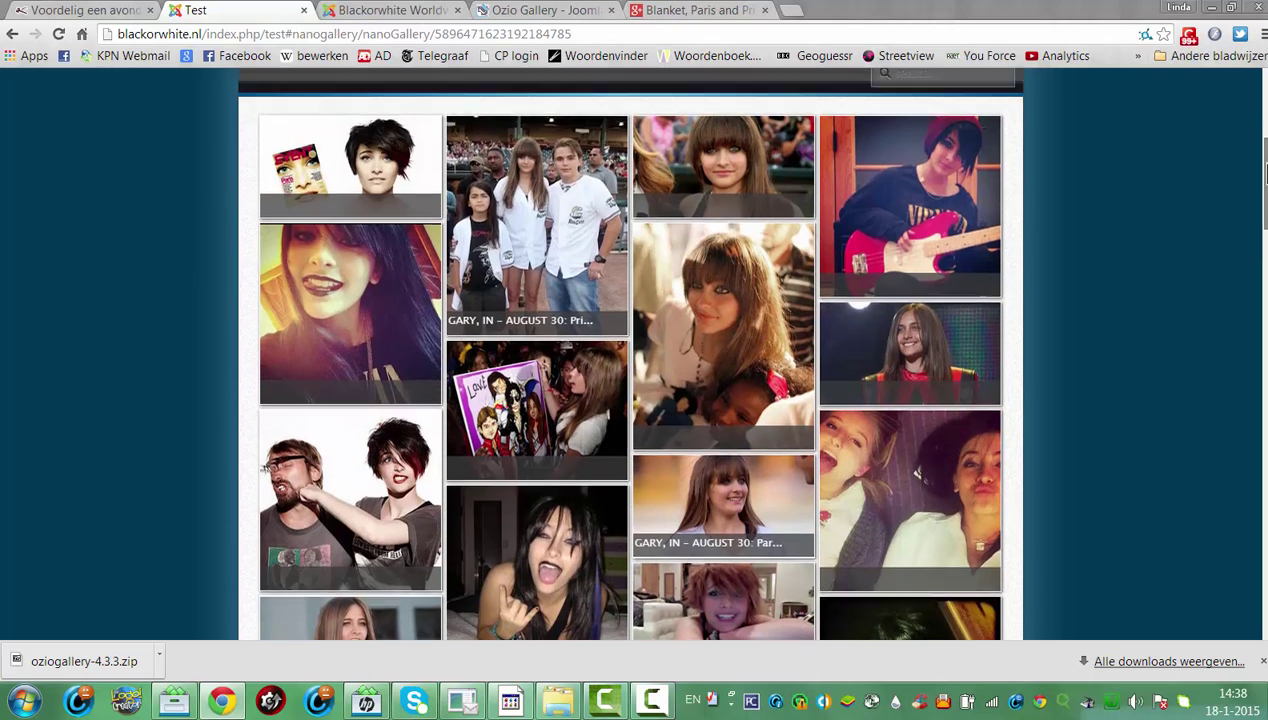
{"action": "scroll", "coordinate": [630, 350], "scroll_direction": "down", "scroll_amount": 6}
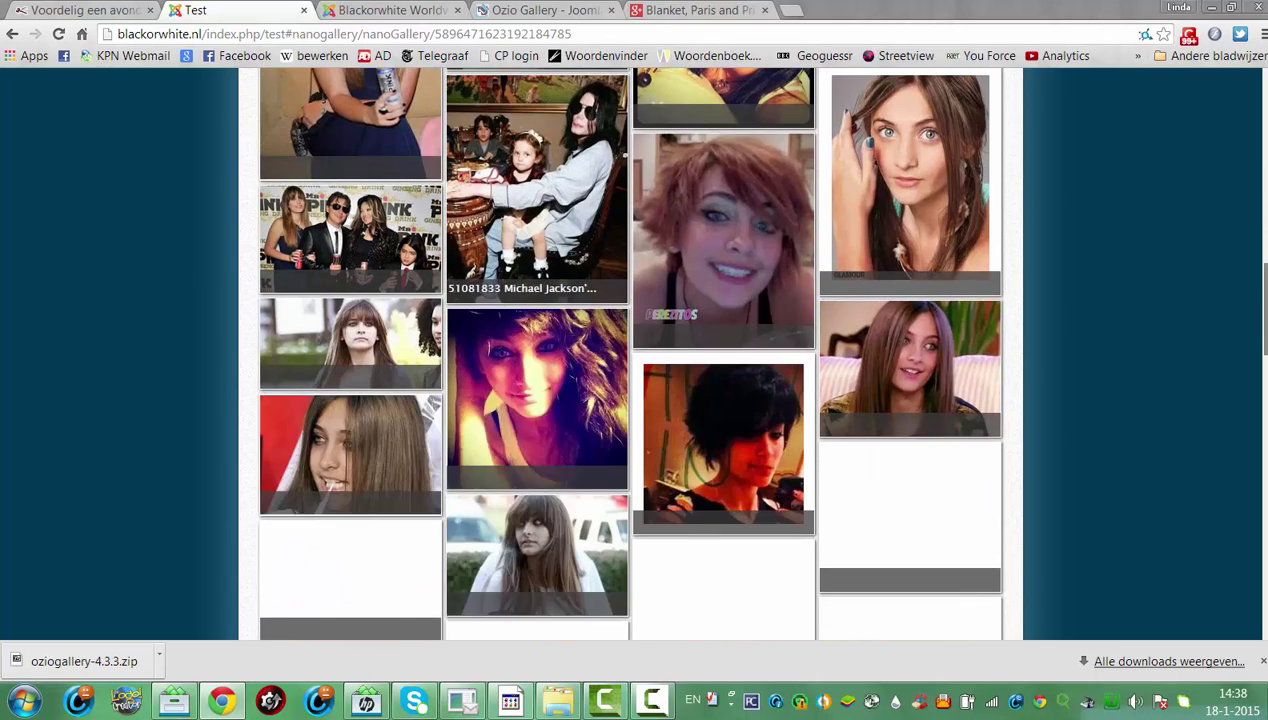
{"action": "scroll", "coordinate": [1257, 258], "scroll_direction": "up", "scroll_amount": 3}
{"action": "mouse_move", "coordinate": [1257, 258]}
{"action": "left_mouse_down"}
{"action": "mouse_move", "coordinate": [1217, 192]}
{"action": "mouse_move", "coordinate": [1211, 150]}
{"action": "mouse_move", "coordinate": [1240, 198]}
{"action": "mouse_move", "coordinate": [1245, 150]}
{"action": "mouse_move", "coordinate": [1264, 240]}
{"action": "left_mouse_up"}
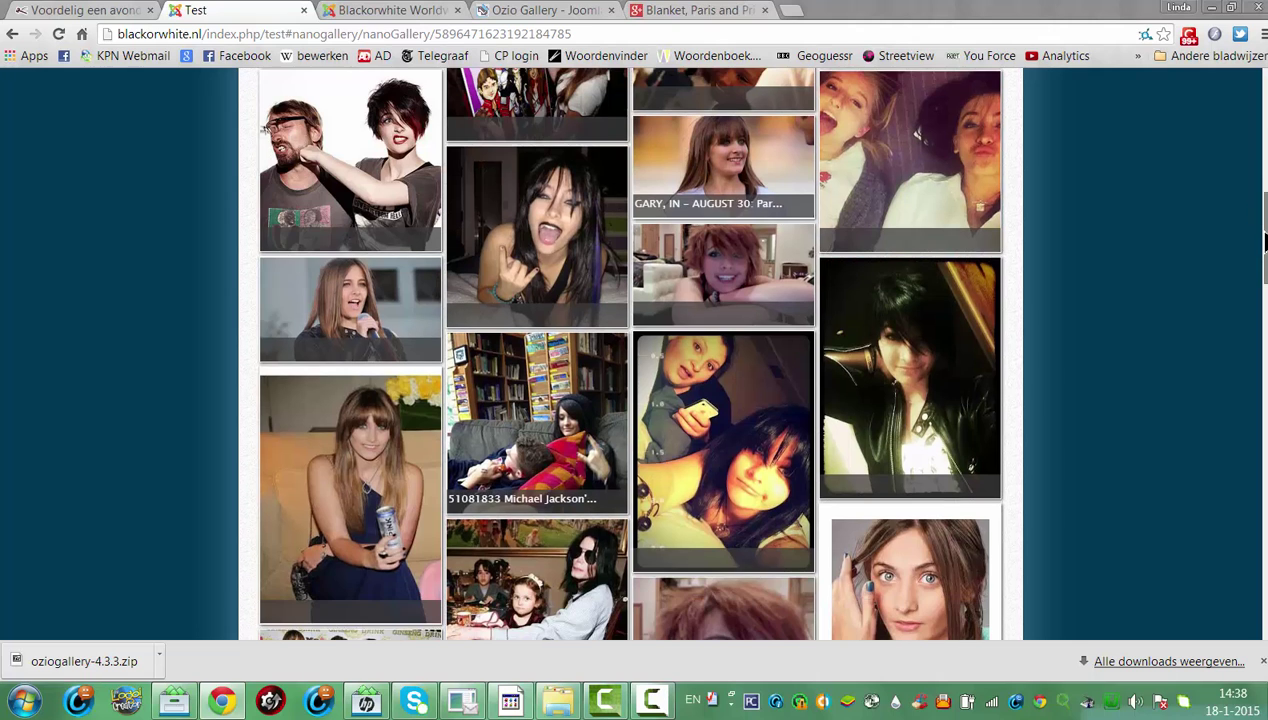
{"action": "left_click_drag", "start_coordinate": [1264, 240], "coordinate": [1265, 192]}
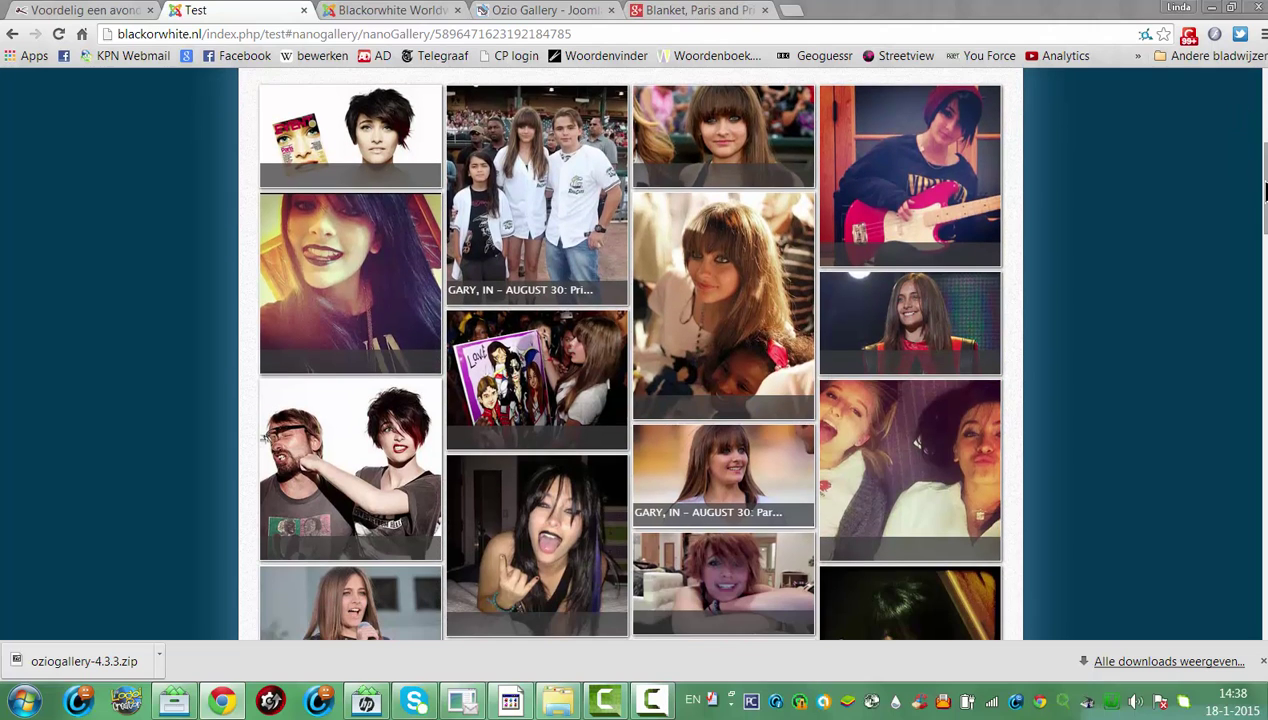
{"action": "mouse_move", "coordinate": [1258, 187]}
{"action": "left_mouse_down"}
{"action": "mouse_move", "coordinate": [1260, 272]}
{"action": "mouse_move", "coordinate": [1258, 197]}
{"action": "left_mouse_up"}
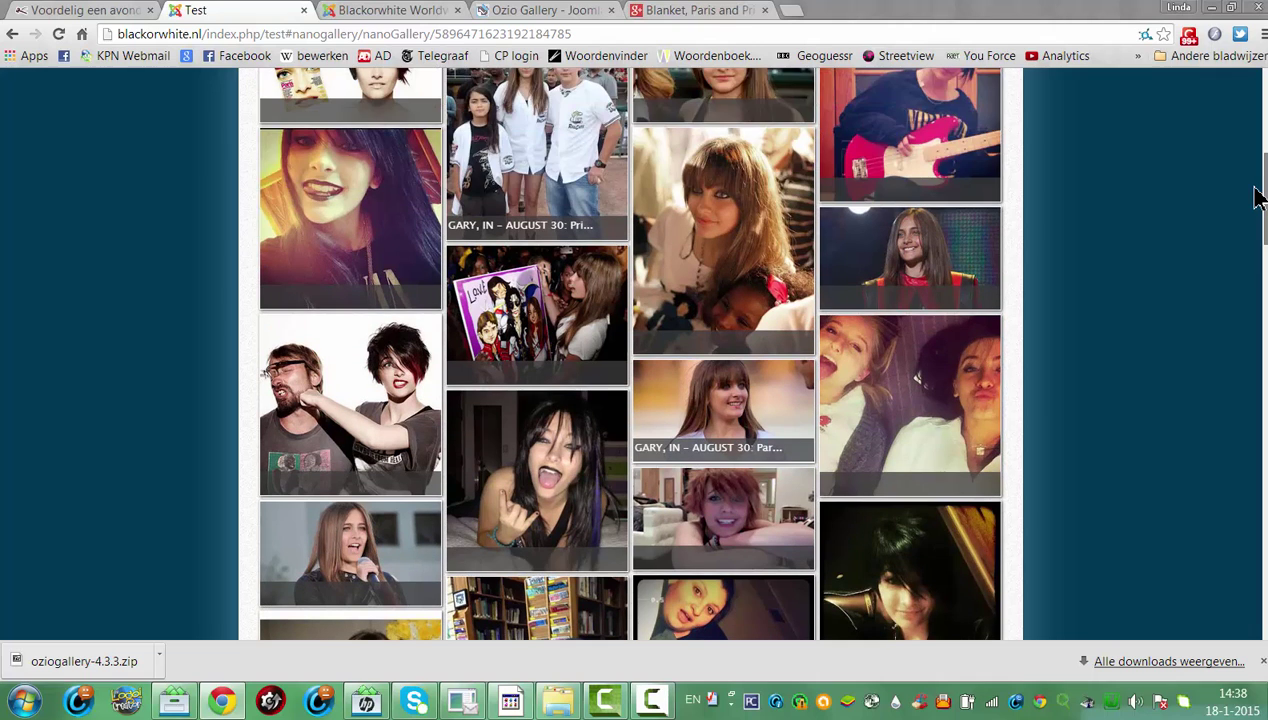
{"action": "scroll", "coordinate": [1238, 137], "scroll_direction": "up", "scroll_amount": 4}
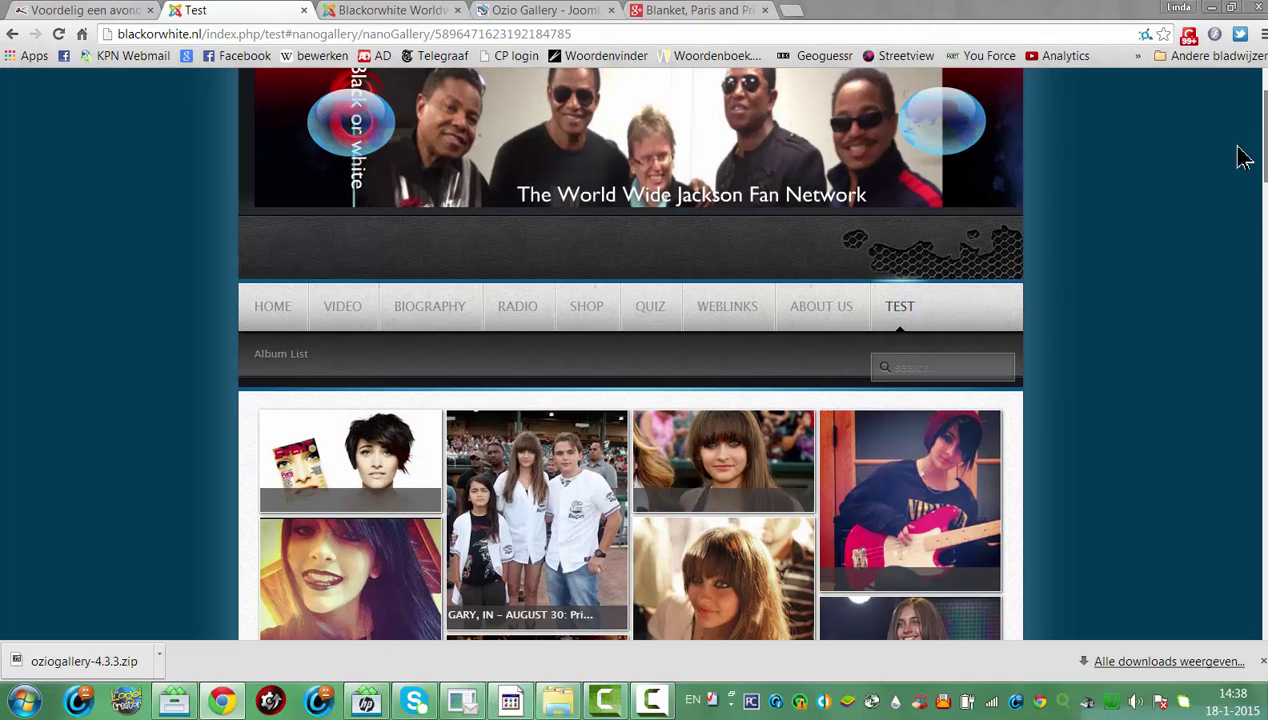
{"action": "scroll", "coordinate": [1248, 198], "scroll_direction": "down", "scroll_amount": 10}
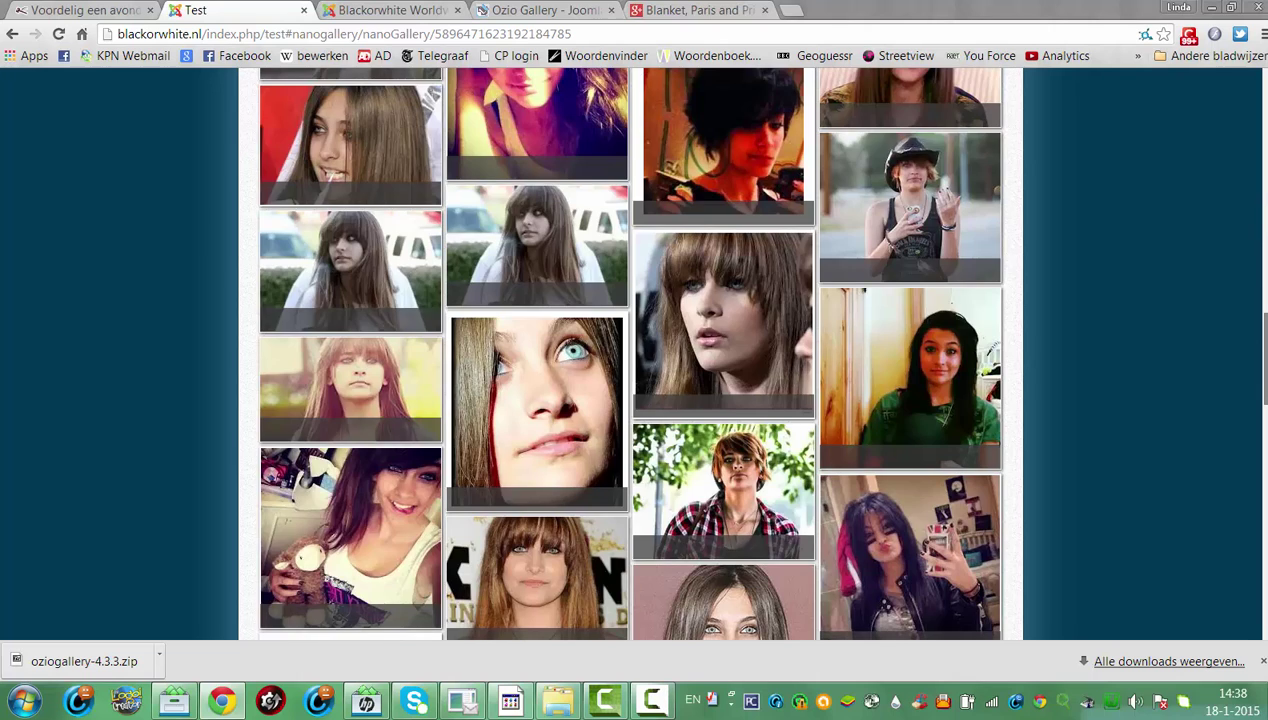
{"action": "scroll", "coordinate": [1258, 330], "scroll_direction": "up", "scroll_amount": 2}
{"action": "scroll", "coordinate": [1258, 330], "scroll_direction": "down", "scroll_amount": 10}
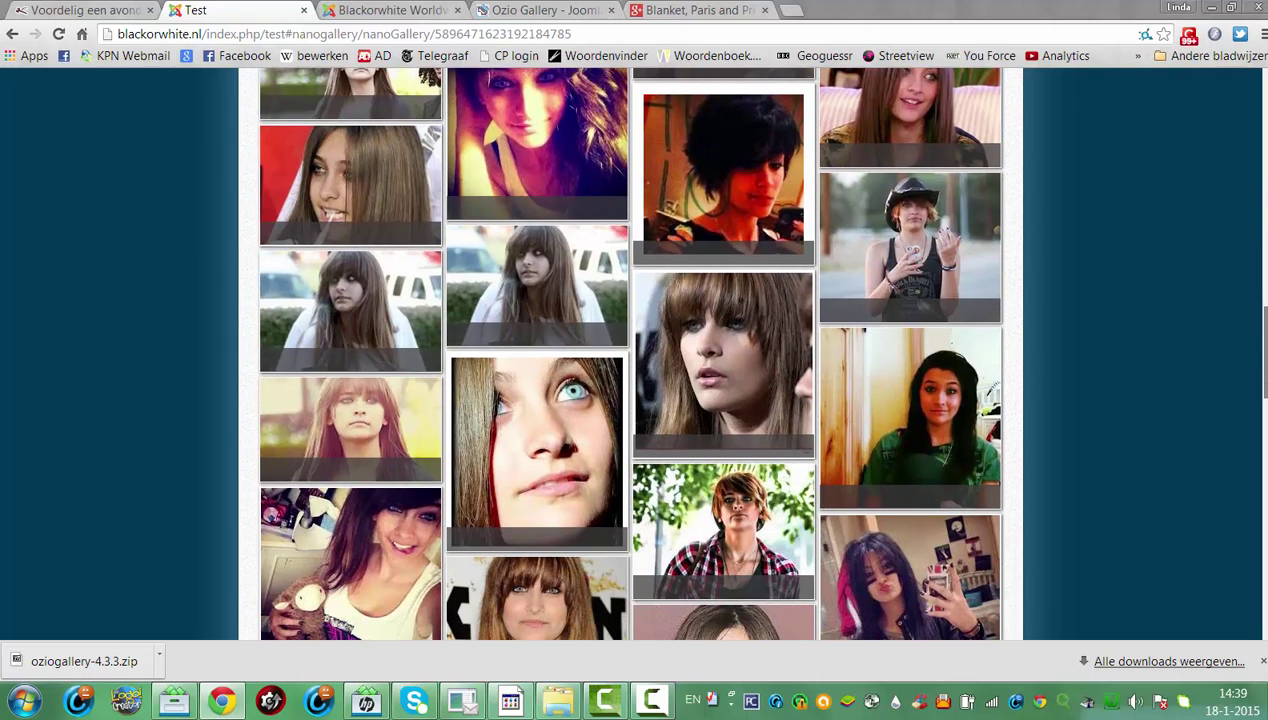
{"action": "scroll", "coordinate": [630, 350], "scroll_direction": "down", "scroll_amount": 4}
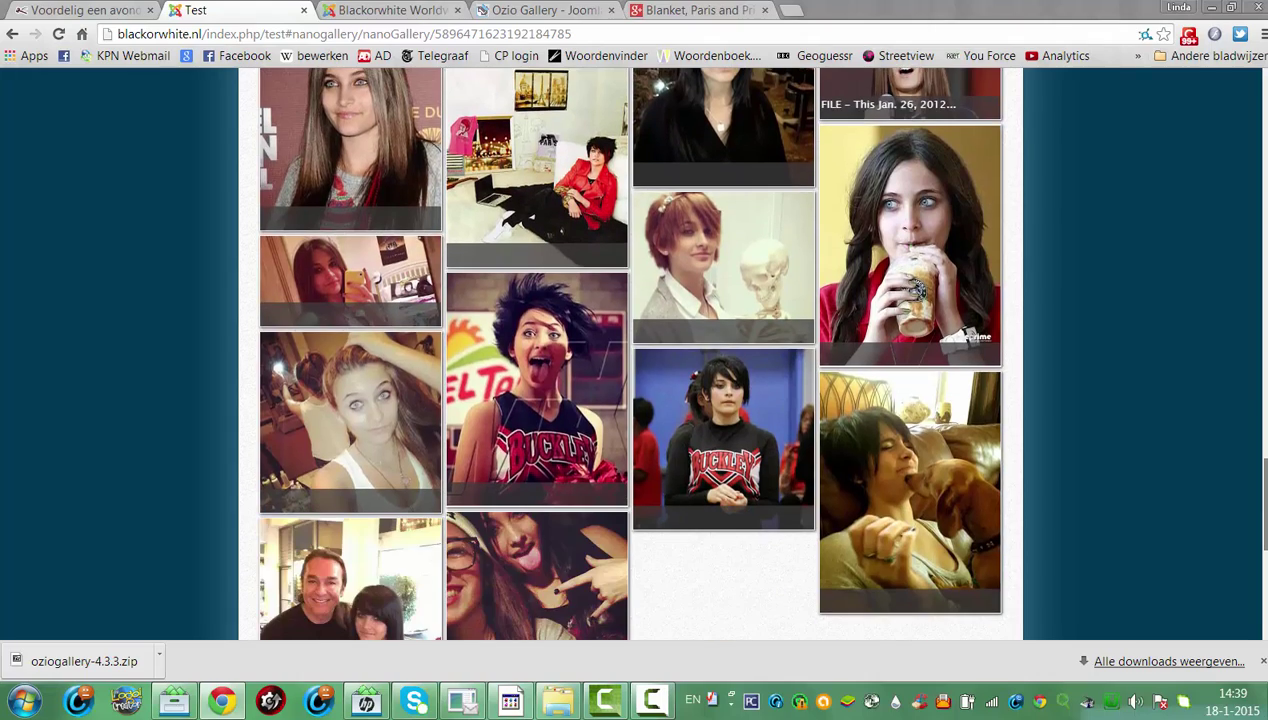
{"action": "scroll", "coordinate": [630, 350], "scroll_direction": "down", "scroll_amount": 4}
{"action": "scroll", "coordinate": [630, 350], "scroll_direction": "up", "scroll_amount": 20}
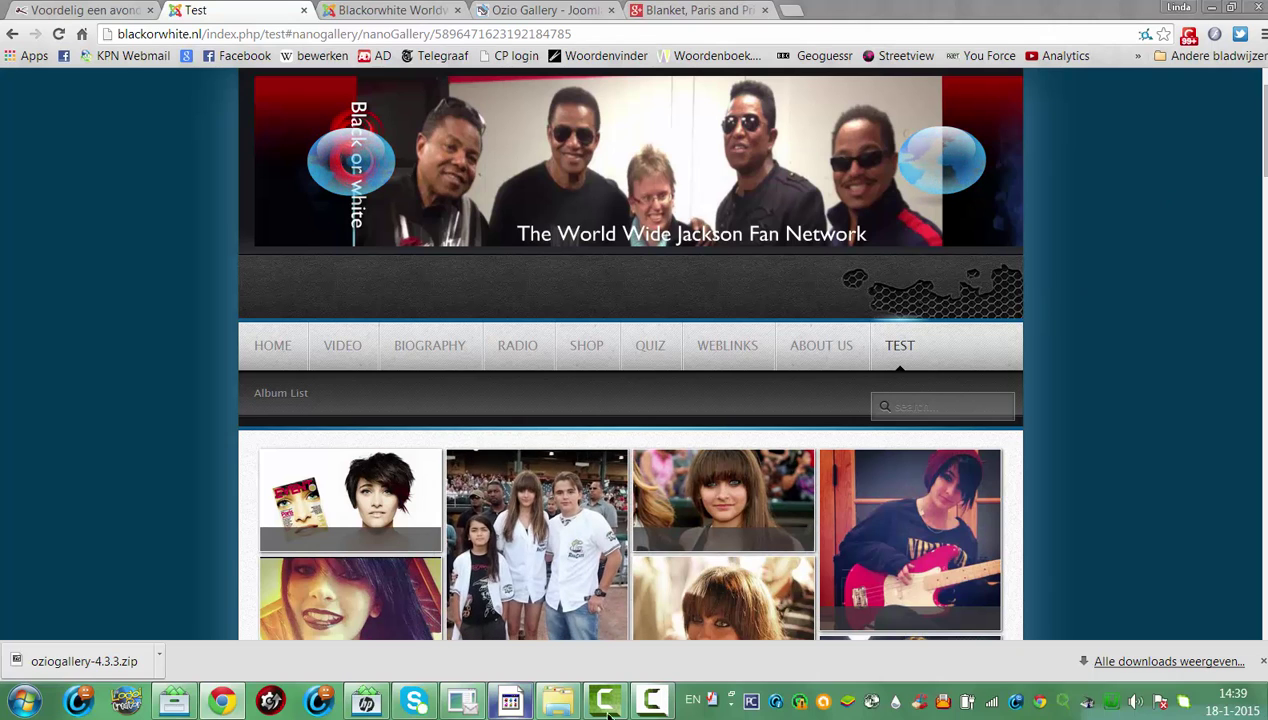
{"action": "left_click", "coordinate": [651, 700]}
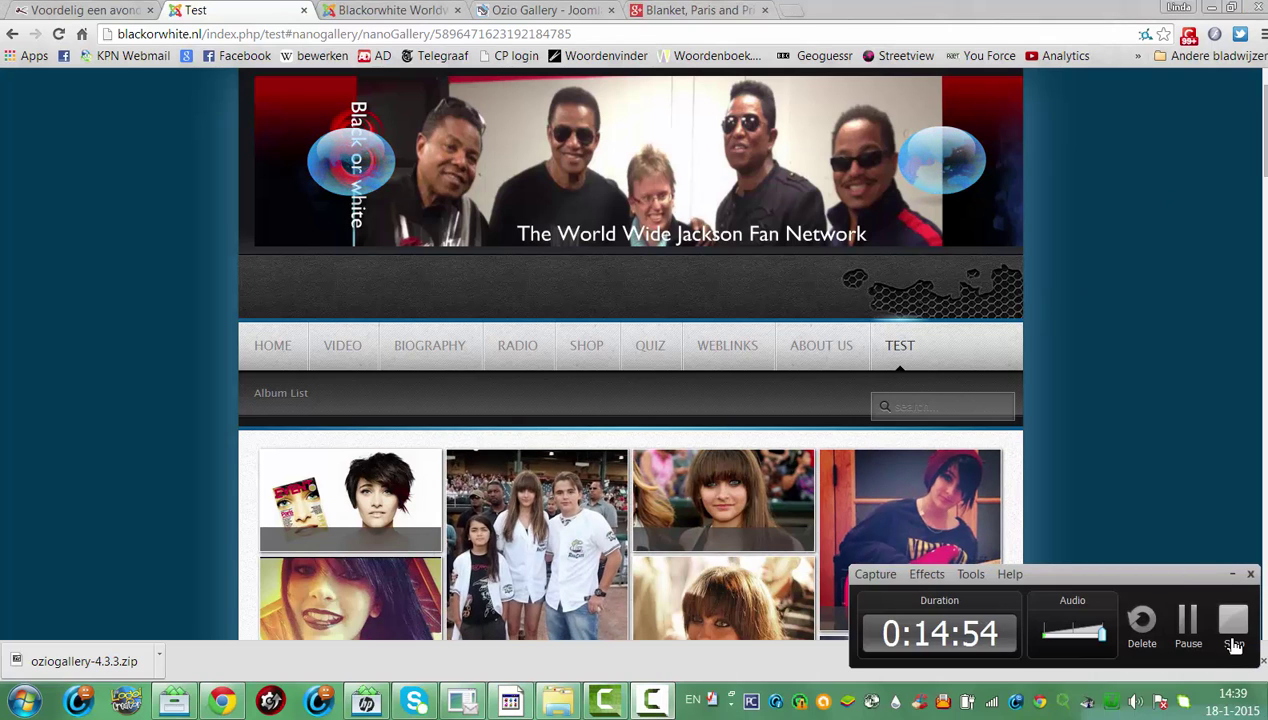